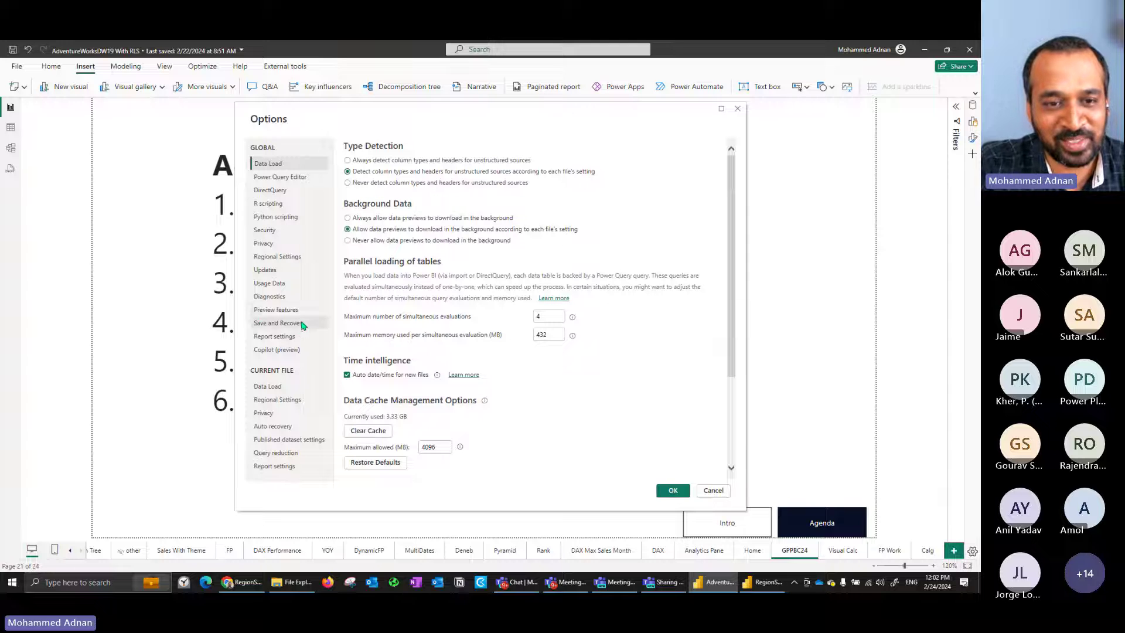
- Review the global preview features list in the options down to Visual calculations, and dismiss the options without saving
{"action": "left_click", "coordinate": [303, 311]}
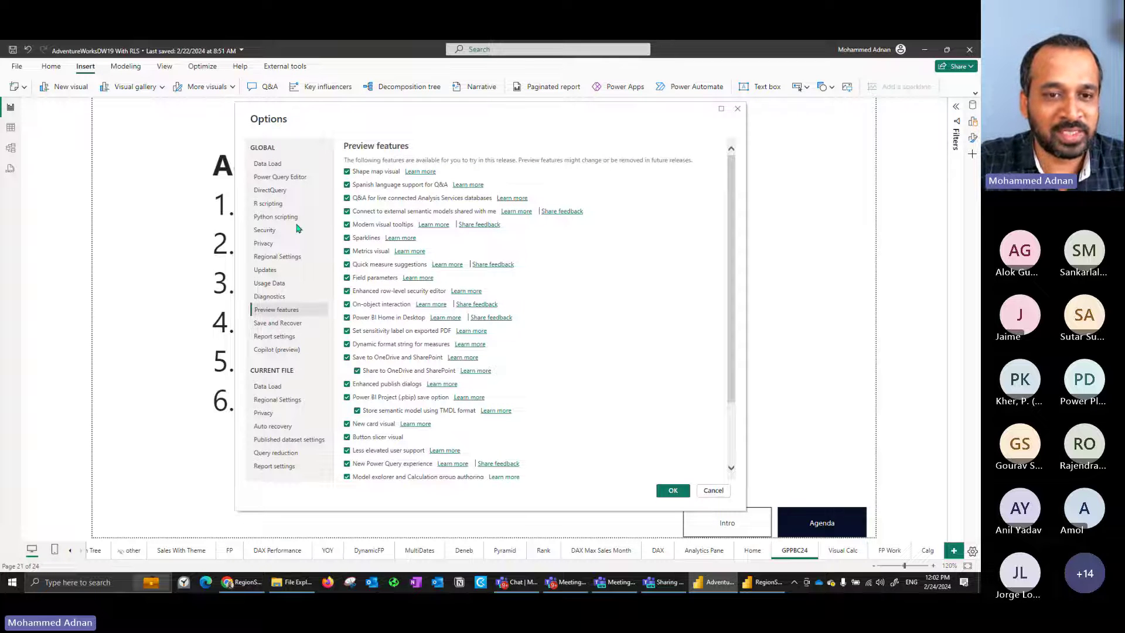
{"action": "left_click", "coordinate": [299, 309]}
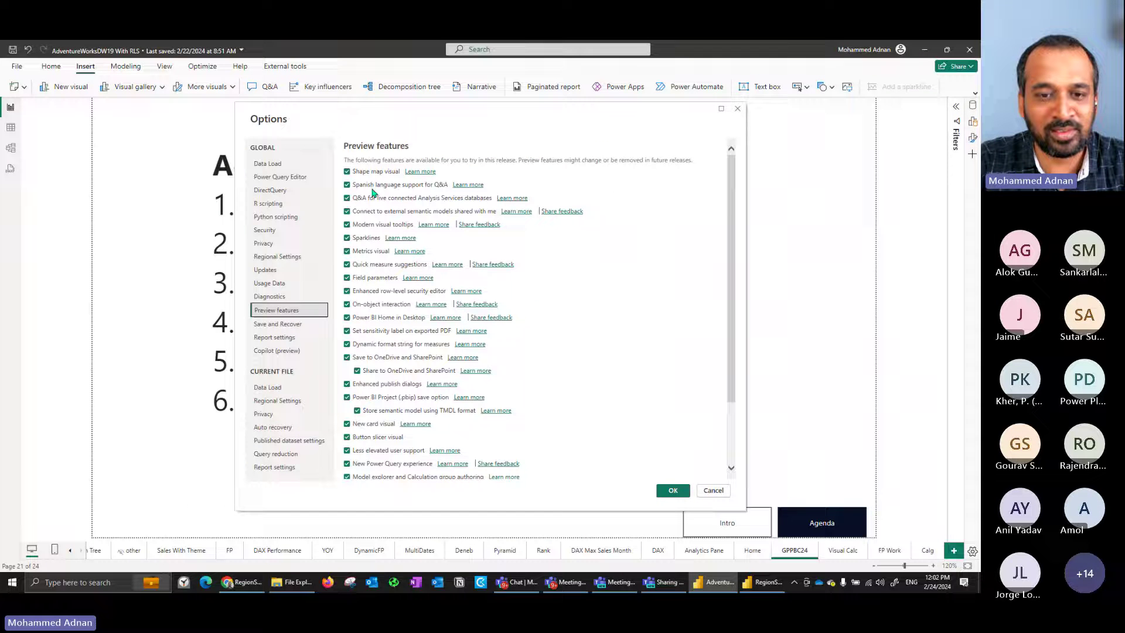
{"action": "scroll", "coordinate": [397, 319], "scroll_direction": "down", "scroll_amount": 2}
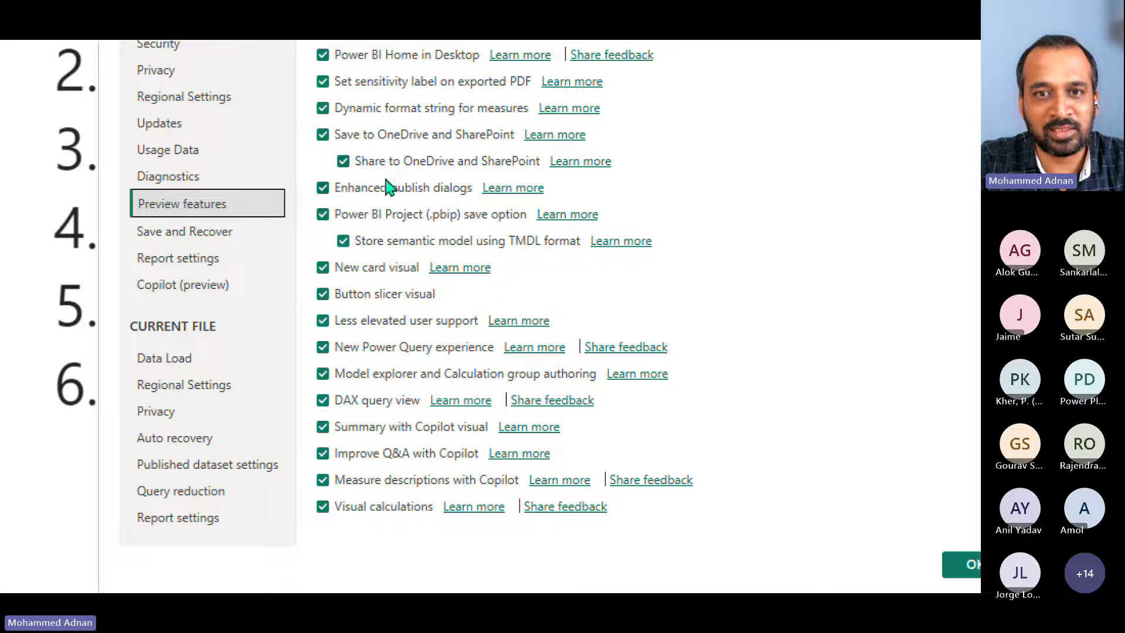
{"action": "scroll", "coordinate": [391, 188], "scroll_direction": "up", "scroll_amount": 2}
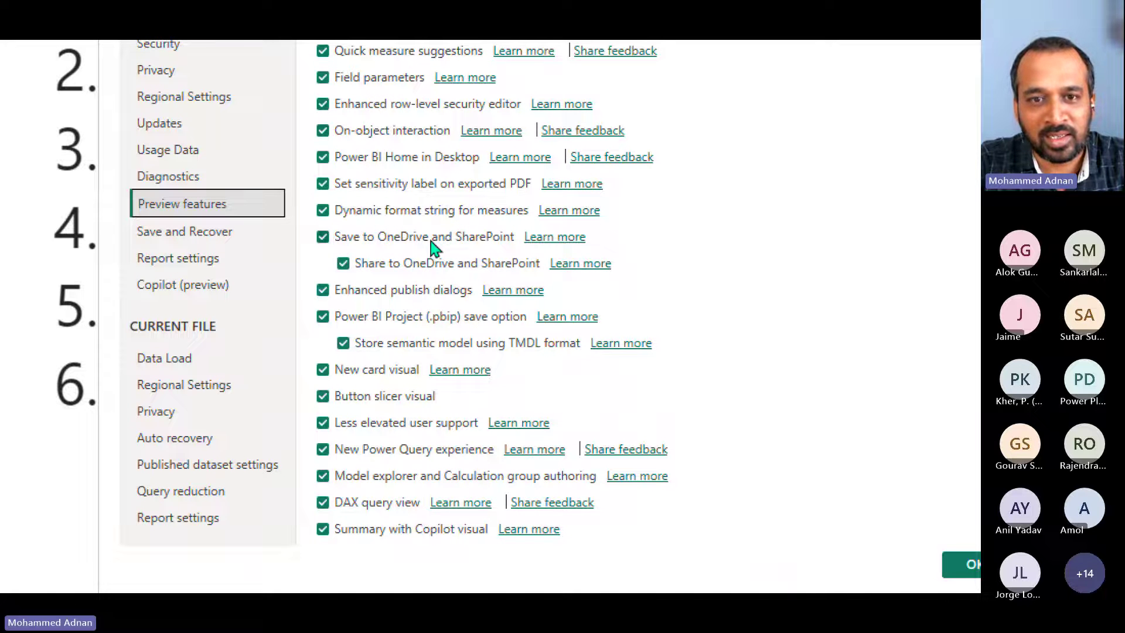
{"action": "scroll", "coordinate": [412, 531], "scroll_direction": "down", "scroll_amount": 1}
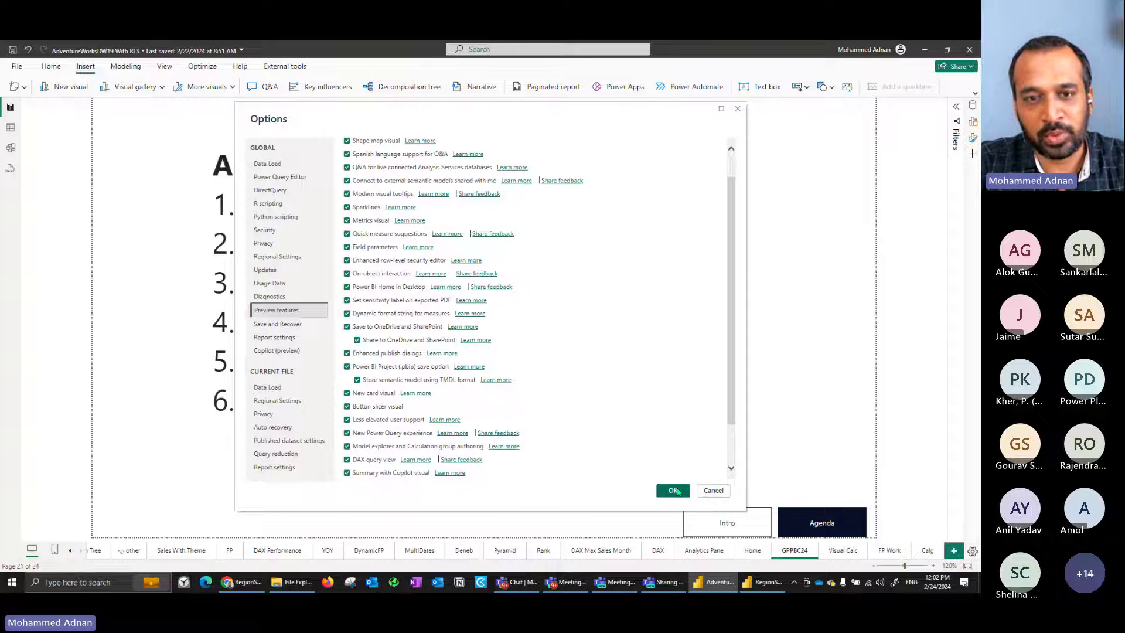
{"action": "left_click", "coordinate": [724, 494]}
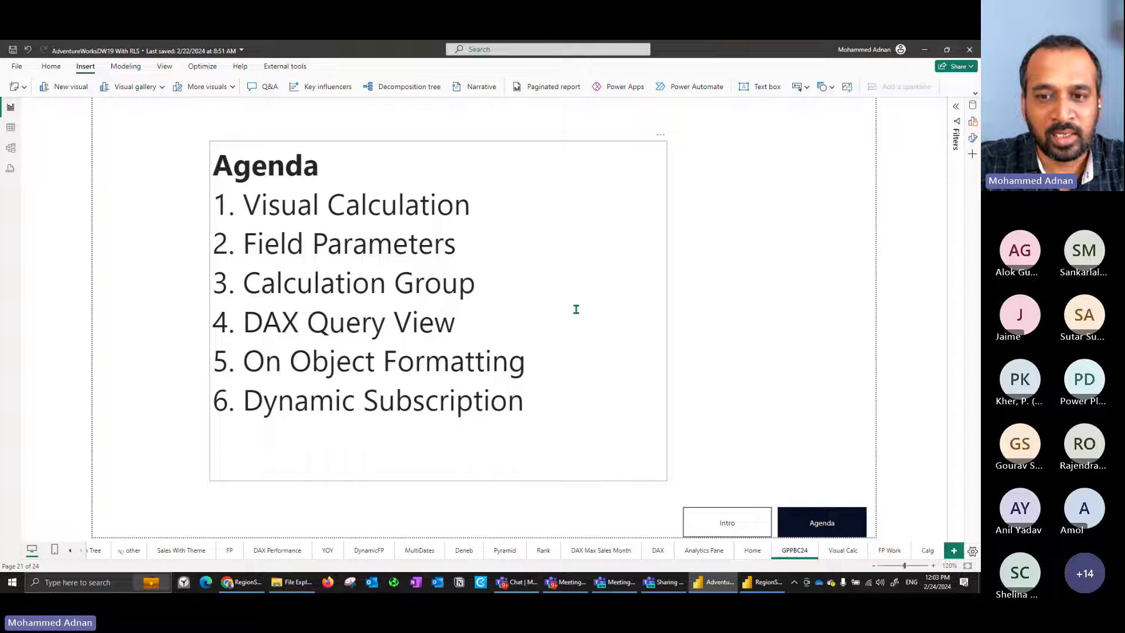
- On the Visual Calc page, show the data fields and examine the matrix's Running sum column across 2011 and 2012
{"action": "left_click", "coordinate": [842, 550]}
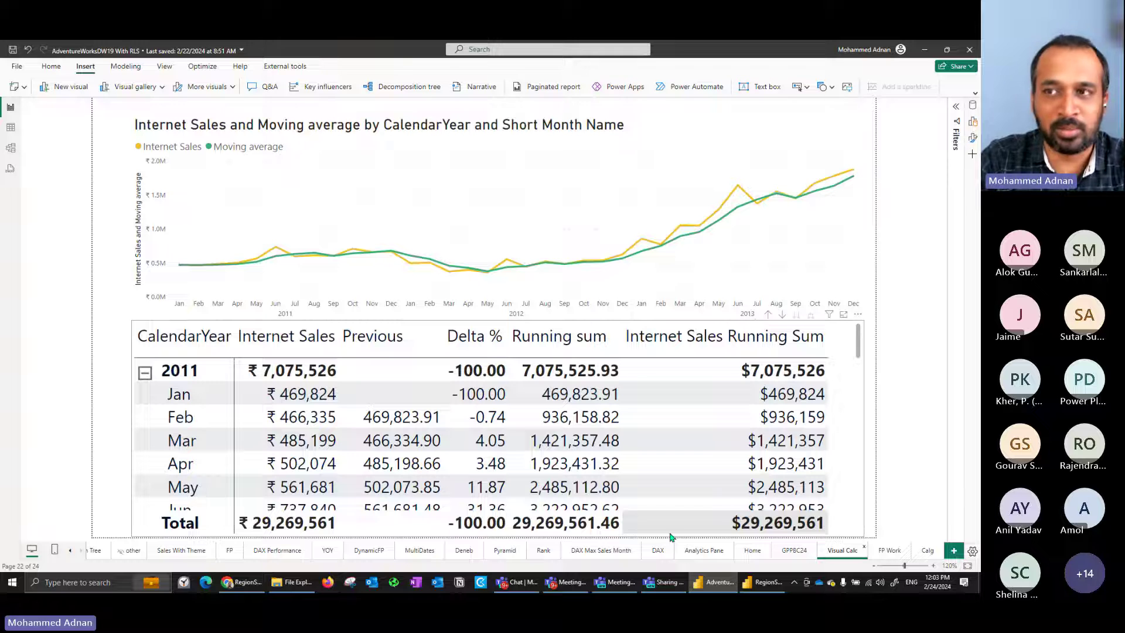
{"action": "mouse_move", "coordinate": [203, 258]}
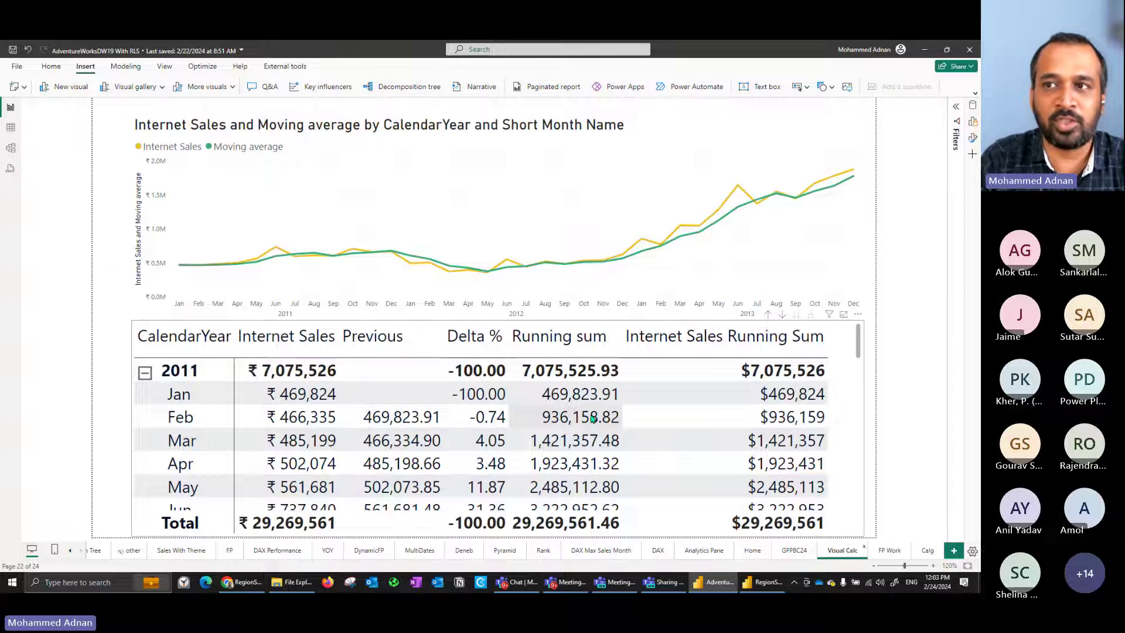
{"action": "left_click", "coordinate": [973, 107]}
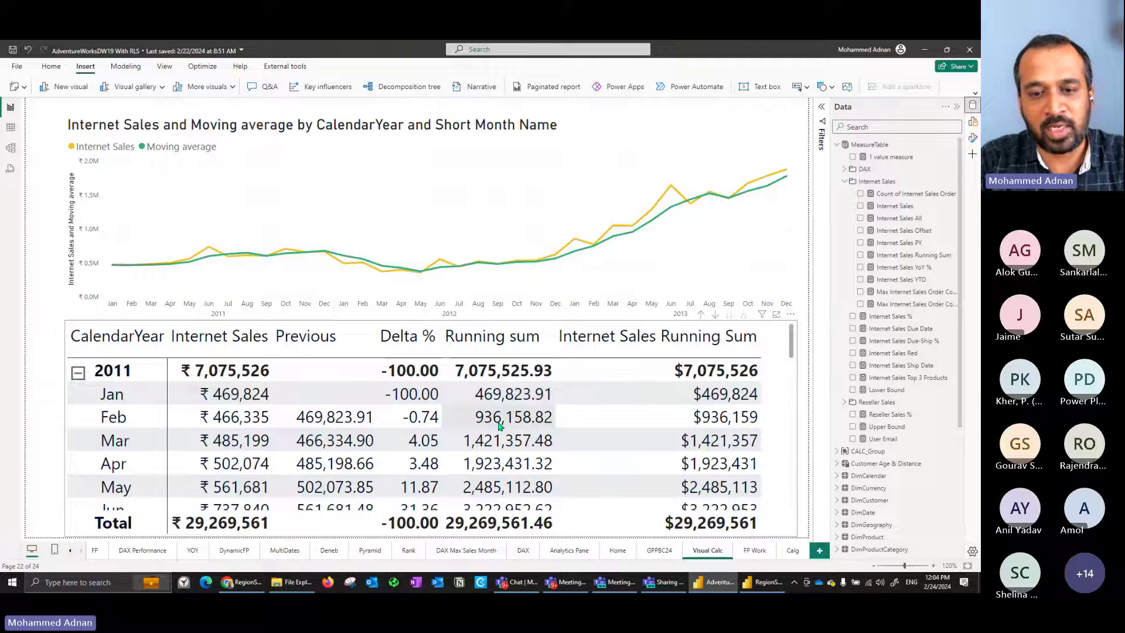
{"action": "scroll", "coordinate": [499, 426], "scroll_direction": "down", "scroll_amount": 4}
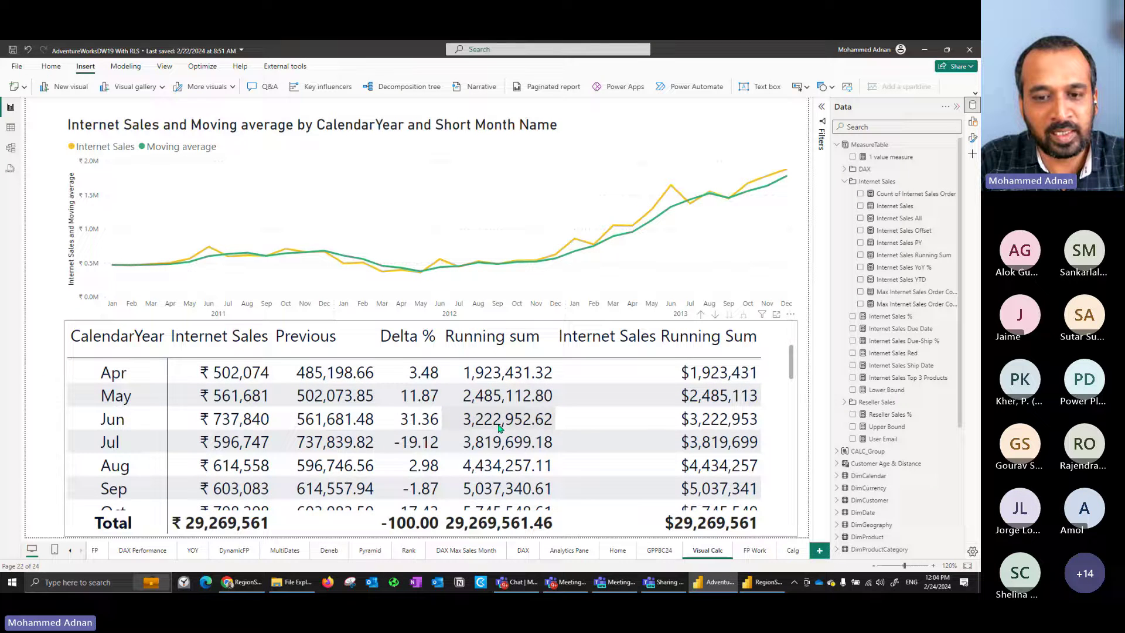
{"action": "scroll", "coordinate": [499, 428], "scroll_direction": "down", "scroll_amount": 4}
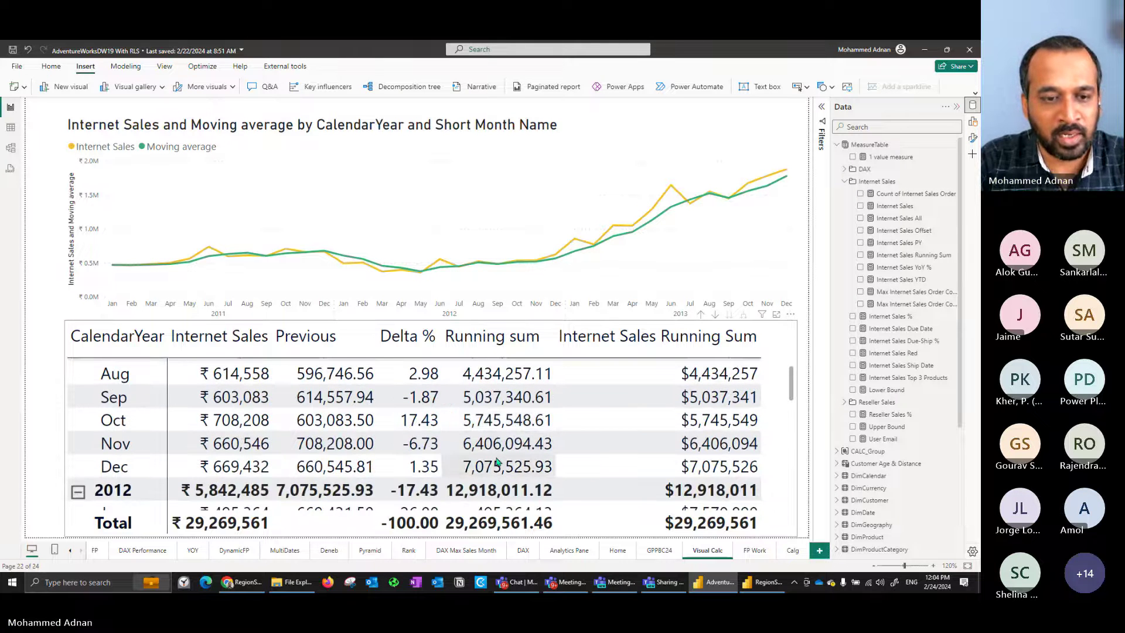
{"action": "scroll", "coordinate": [497, 463], "scroll_direction": "down", "scroll_amount": 2}
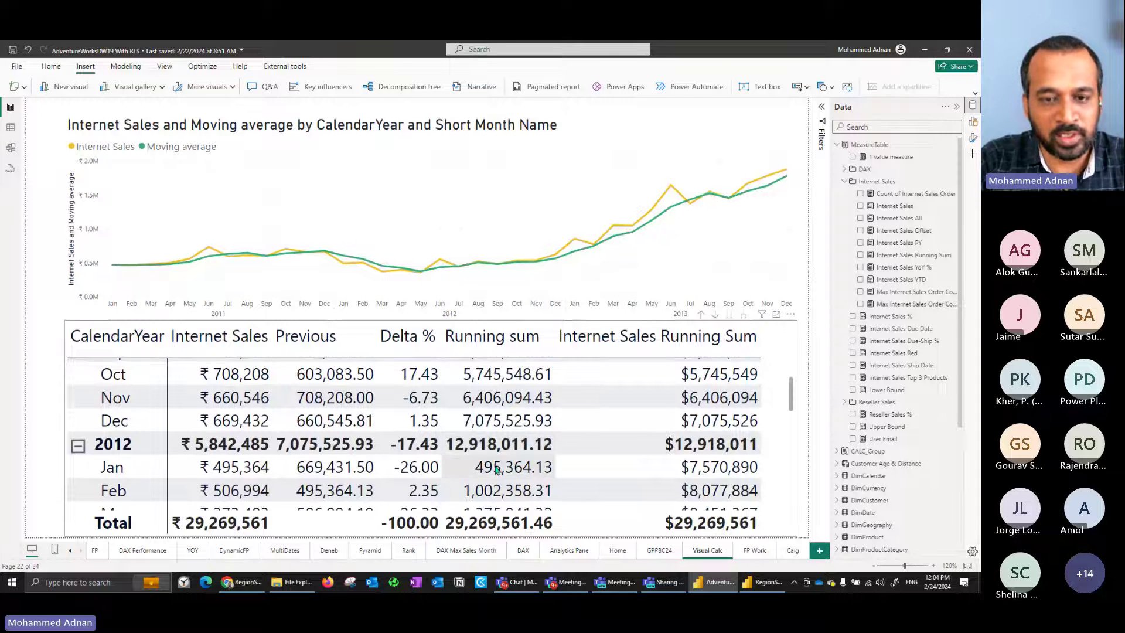
{"action": "scroll", "coordinate": [496, 469], "scroll_direction": "down", "scroll_amount": 2}
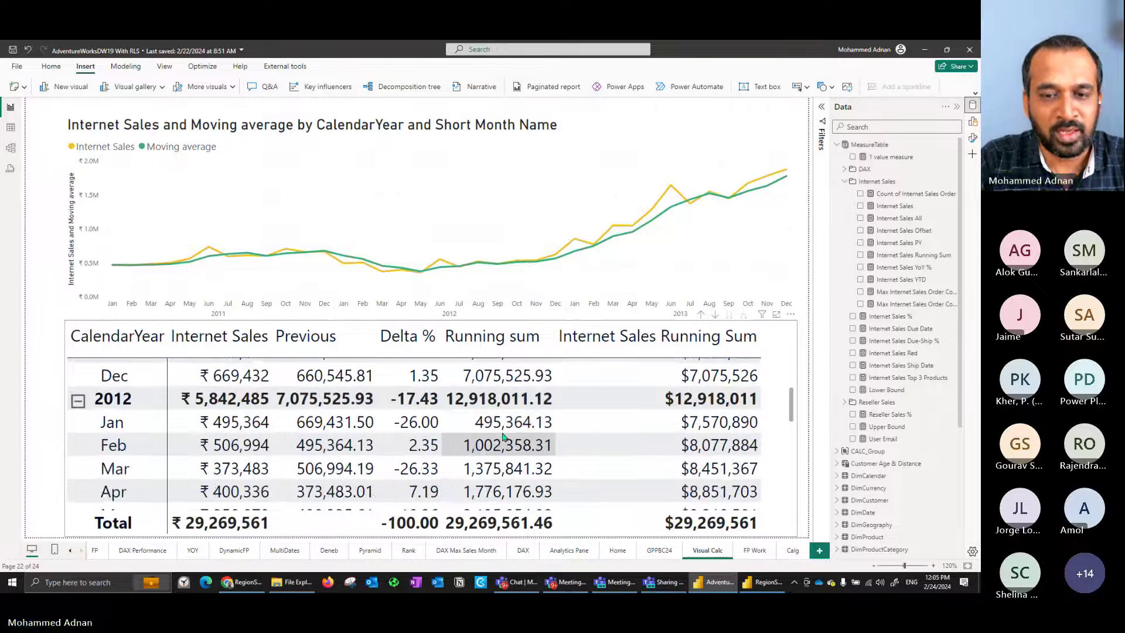
{"action": "scroll", "coordinate": [500, 445], "scroll_direction": "up", "scroll_amount": 12}
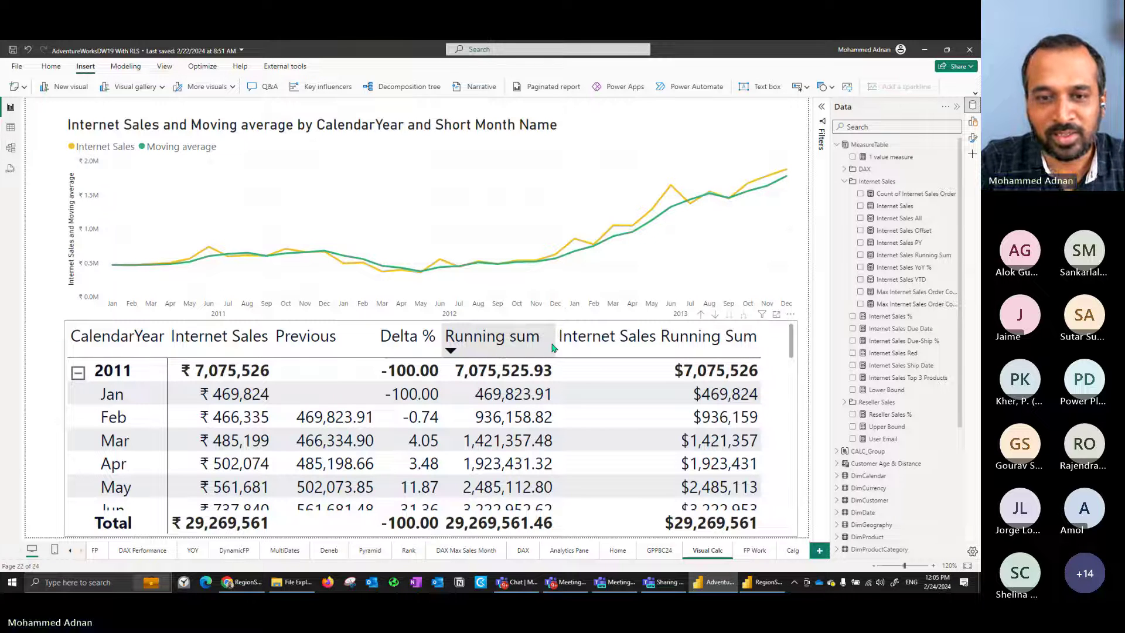
- Copy the sales matrix from the Visual Calc page onto a new report page
{"action": "left_click", "coordinate": [785, 360]}
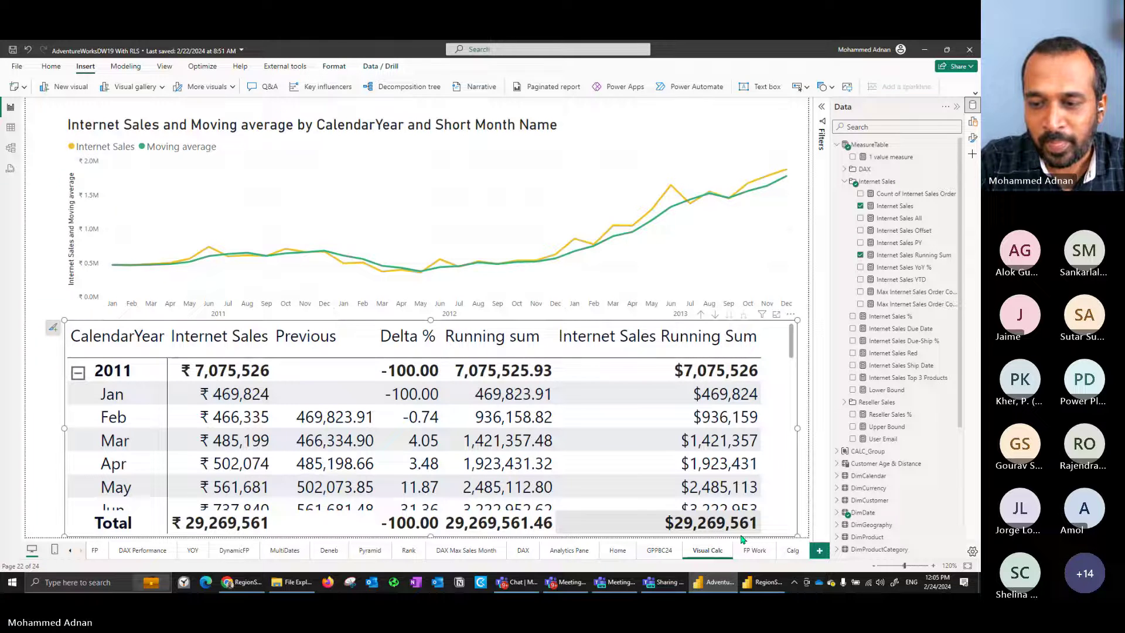
{"action": "left_click", "coordinate": [820, 553]}
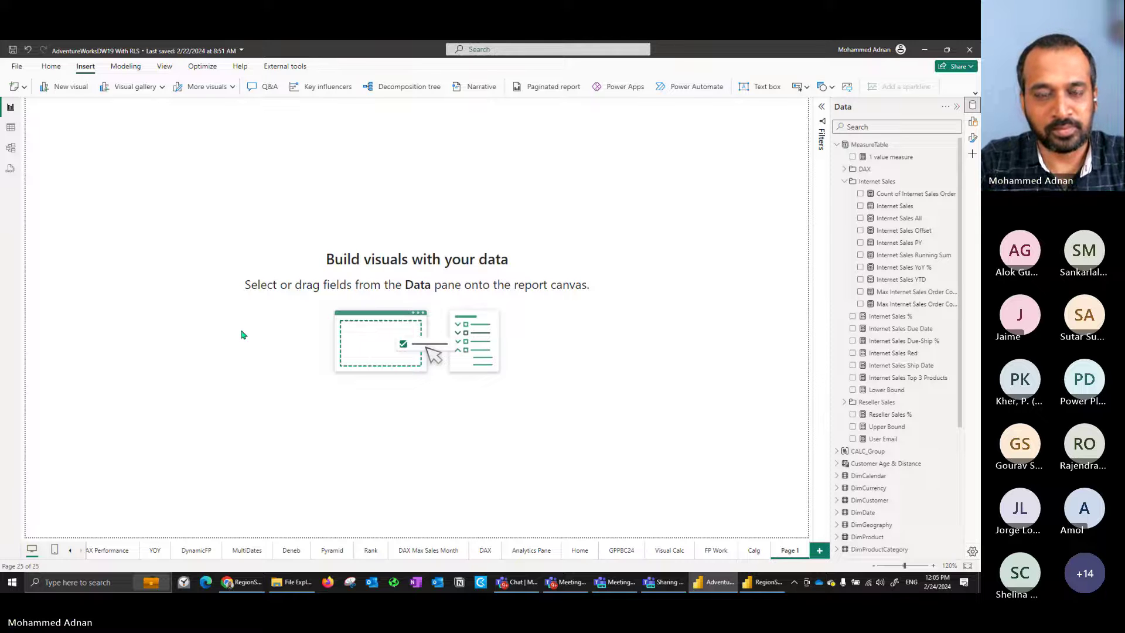
{"action": "key", "text": "ctrl+v"}
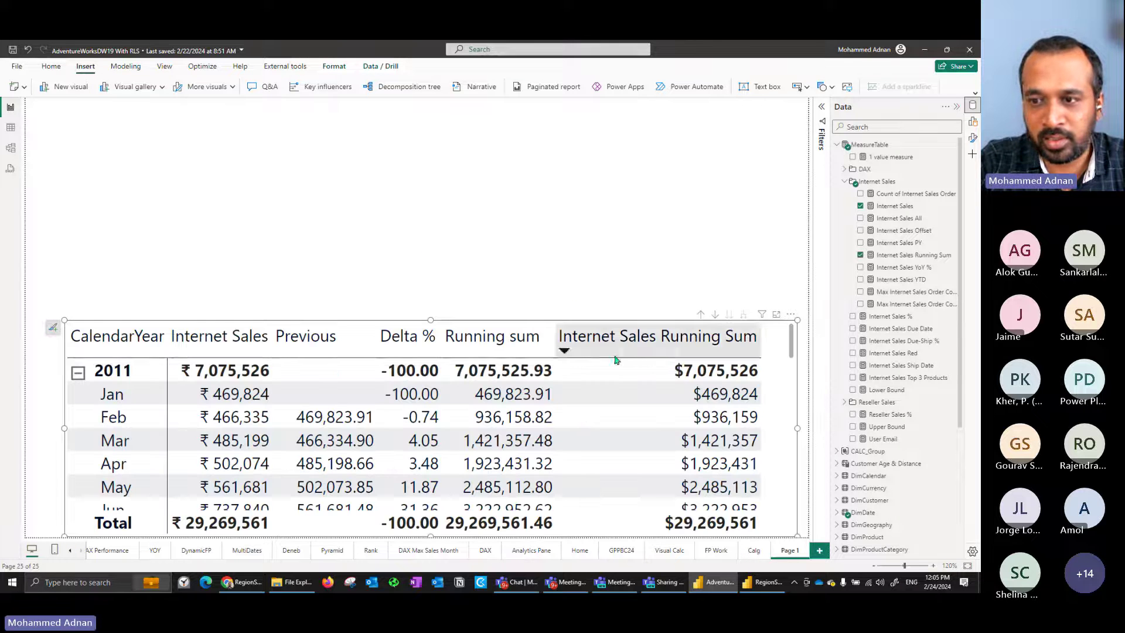
- Remove Previous, Delta %, Running sum and Internet Sales Running Sum from the copied matrix's values, keeping only Internet Sales
{"action": "left_click", "coordinate": [972, 123]}
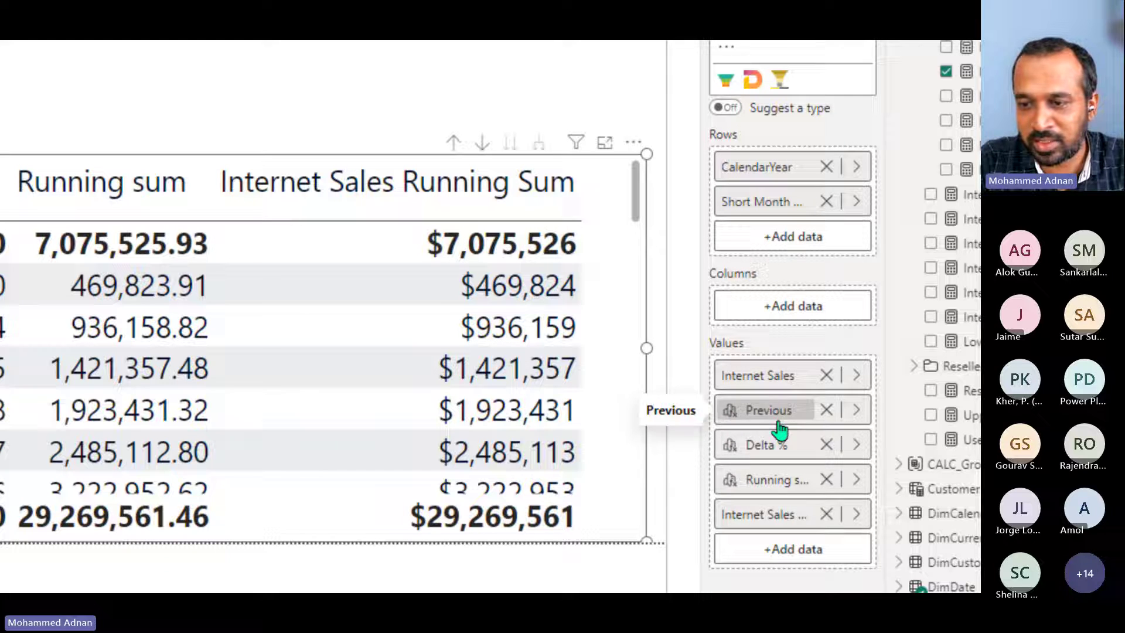
{"action": "left_click", "coordinate": [825, 410]}
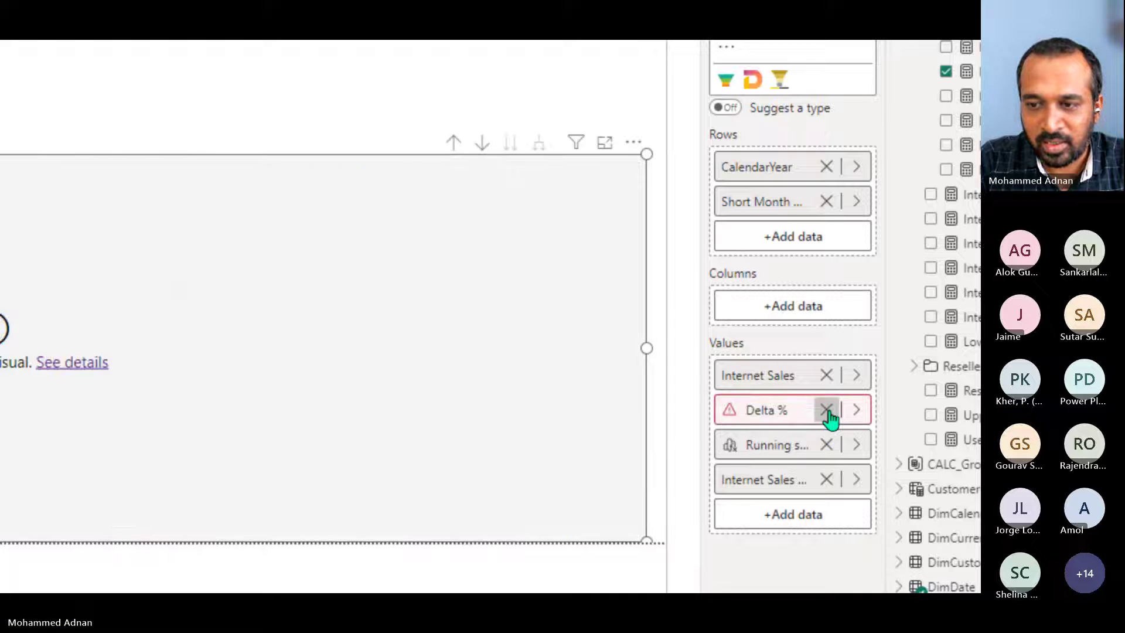
{"action": "left_click", "coordinate": [829, 417]}
{"action": "left_click", "coordinate": [823, 413]}
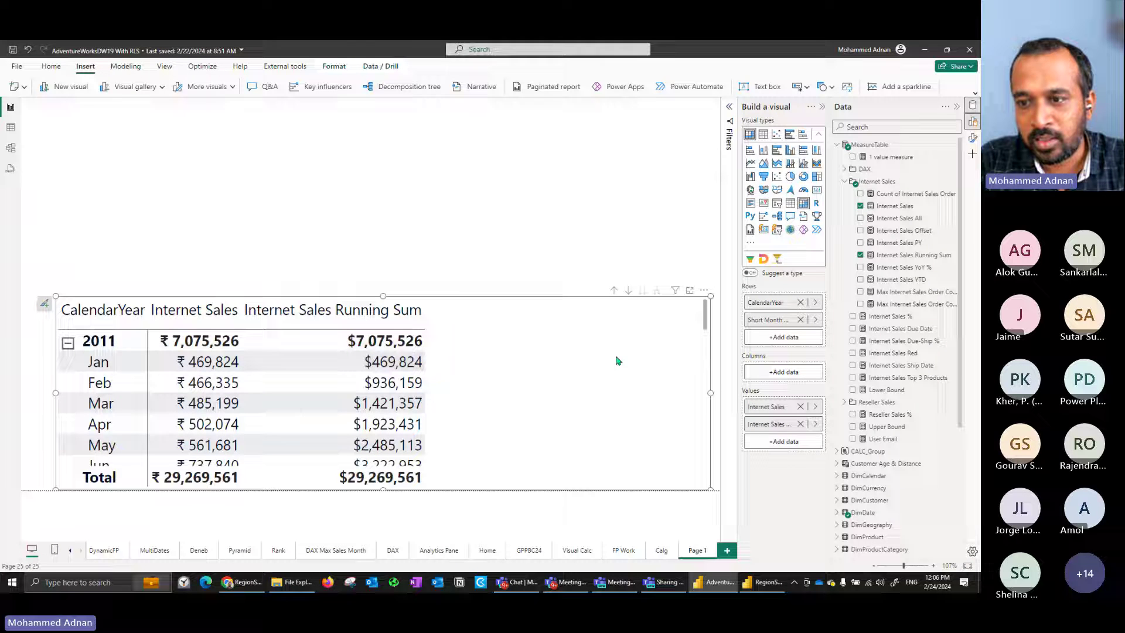
{"action": "left_click", "coordinate": [800, 424]}
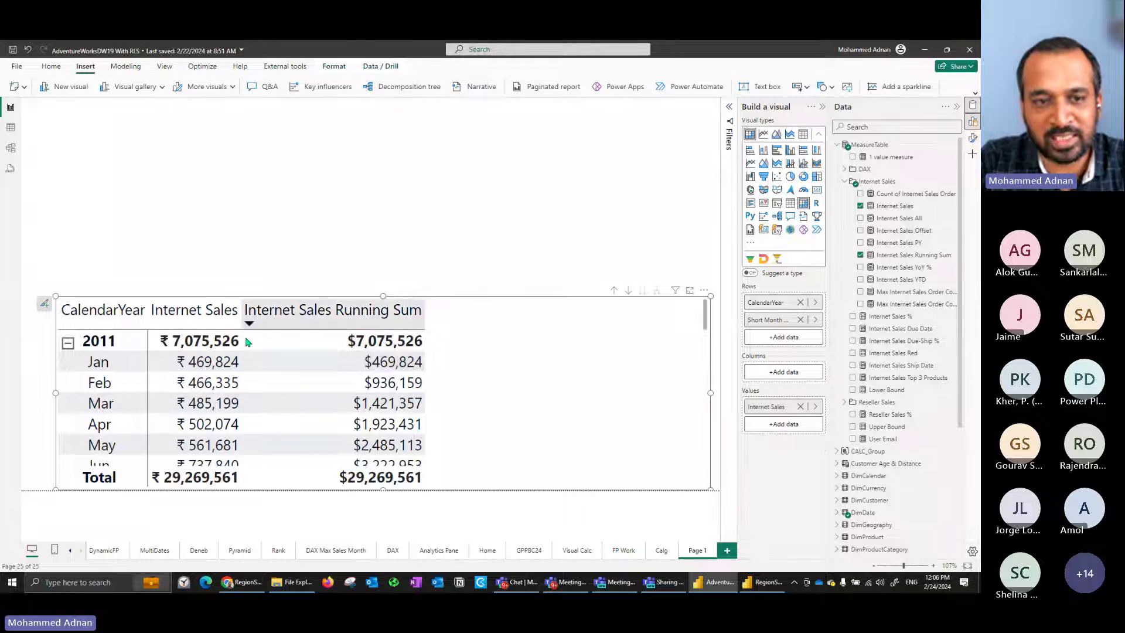
- Display the DAX definition of the Internet Sales measure and look at the matrix's additional options
{"action": "left_click", "coordinate": [890, 207]}
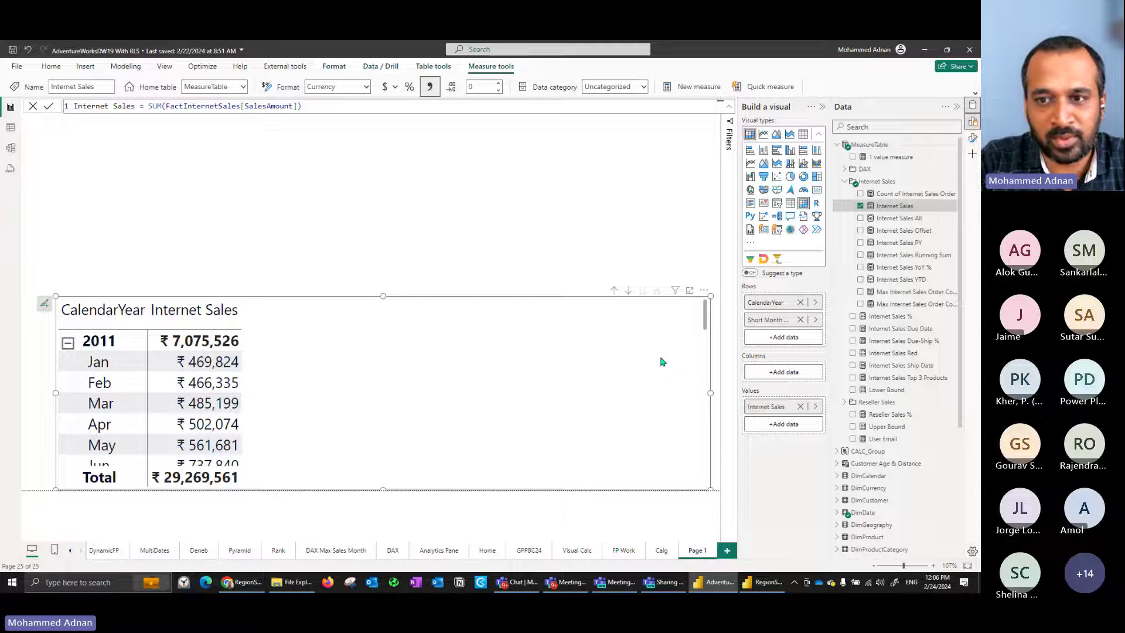
{"action": "left_click", "coordinate": [704, 291]}
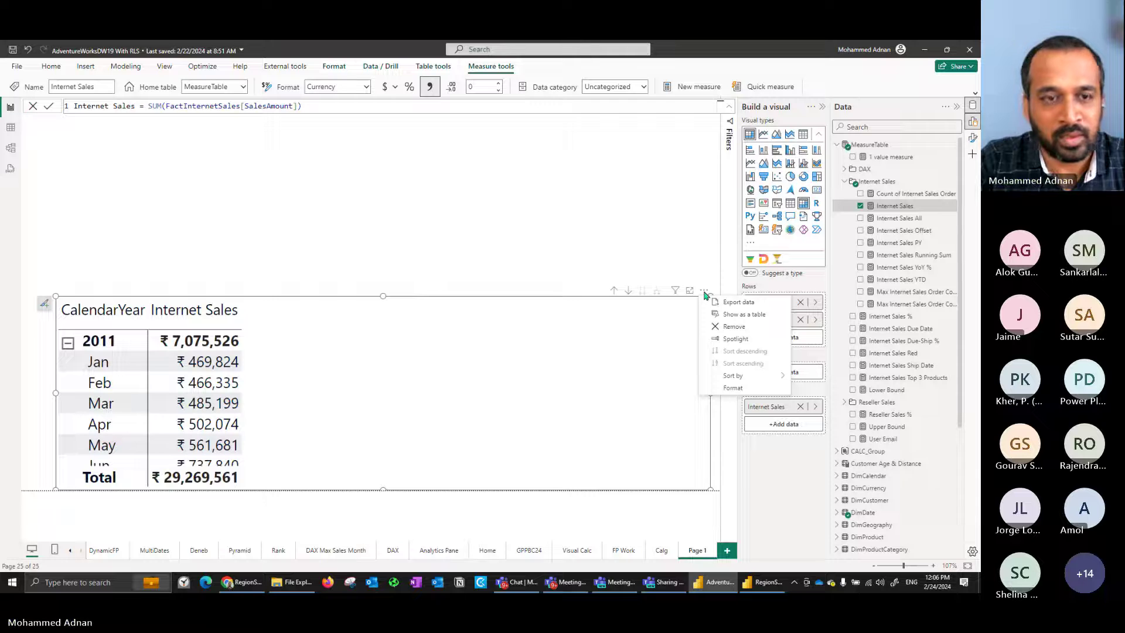
{"action": "left_click", "coordinate": [495, 294]}
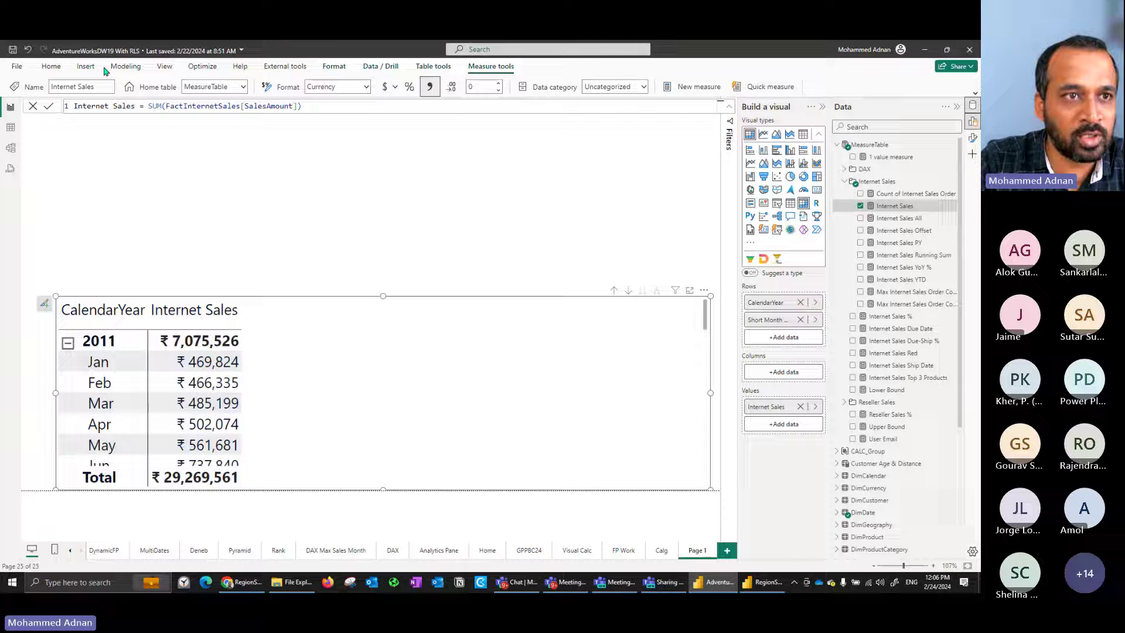
- Create a new visual calculation on the matrix and name it Previous
{"action": "left_click", "coordinate": [46, 68]}
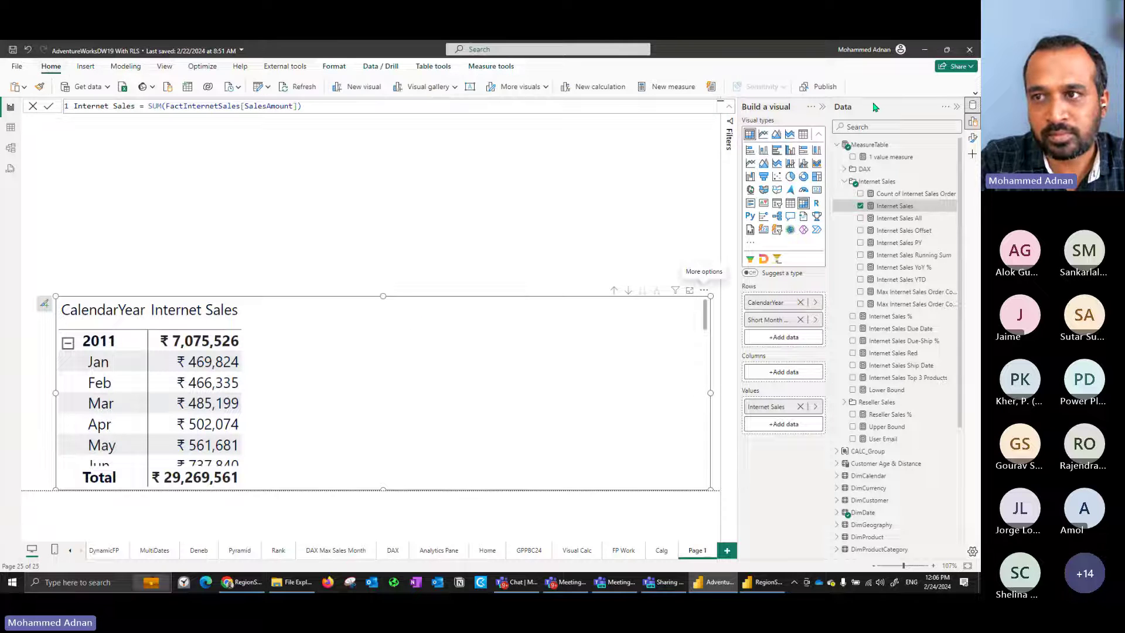
{"action": "left_click", "coordinate": [976, 93]}
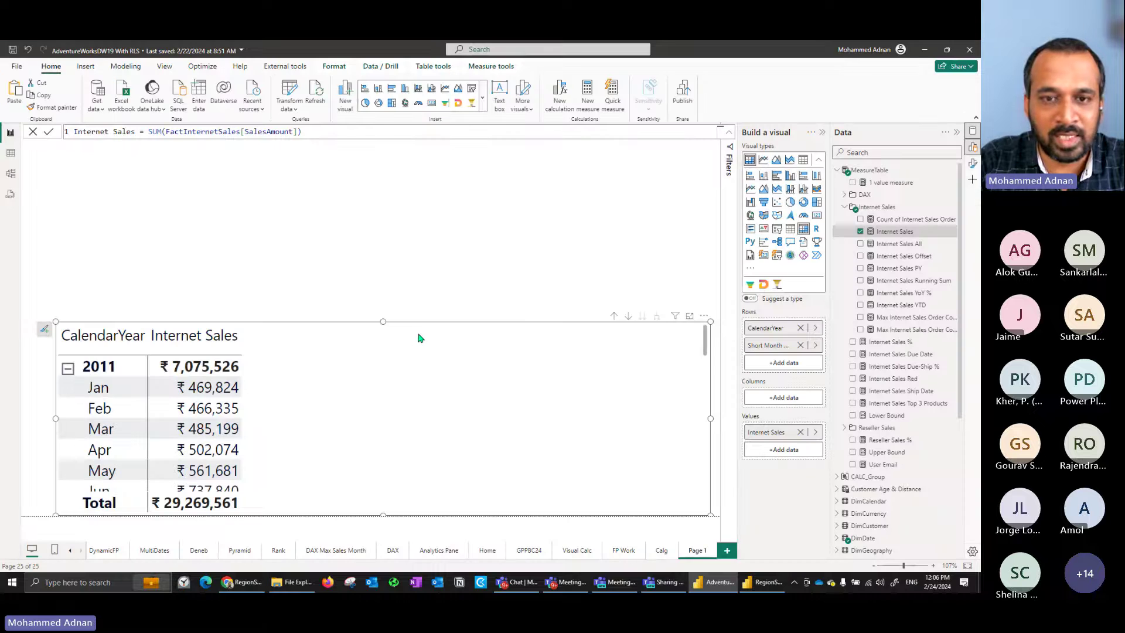
{"action": "left_click", "coordinate": [560, 89]}
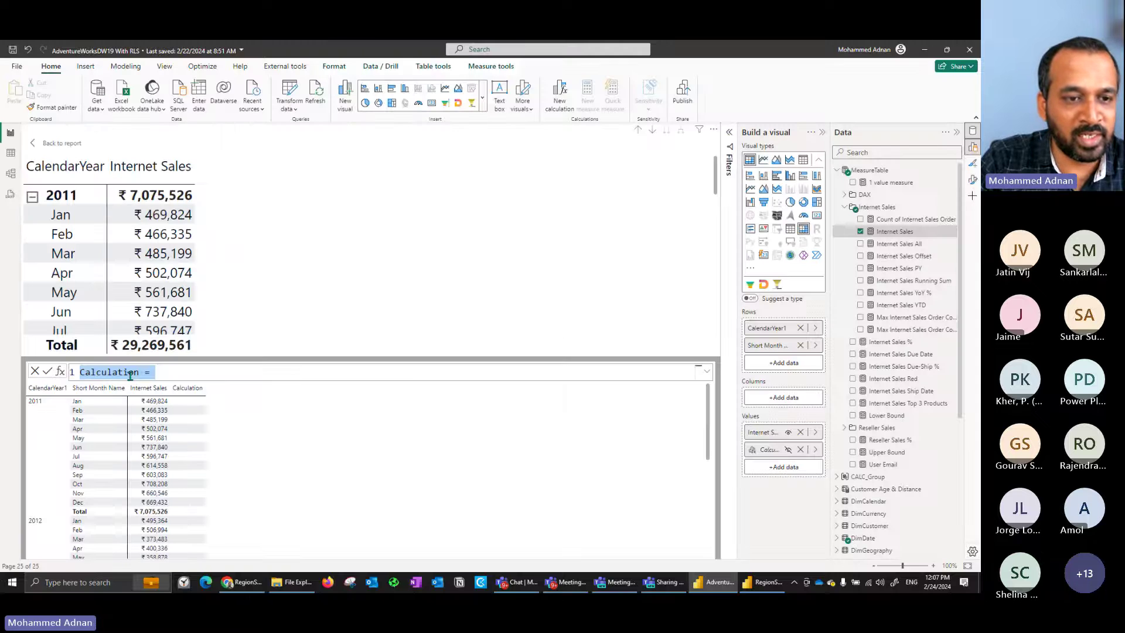
{"action": "double_click", "coordinate": [96, 371]}
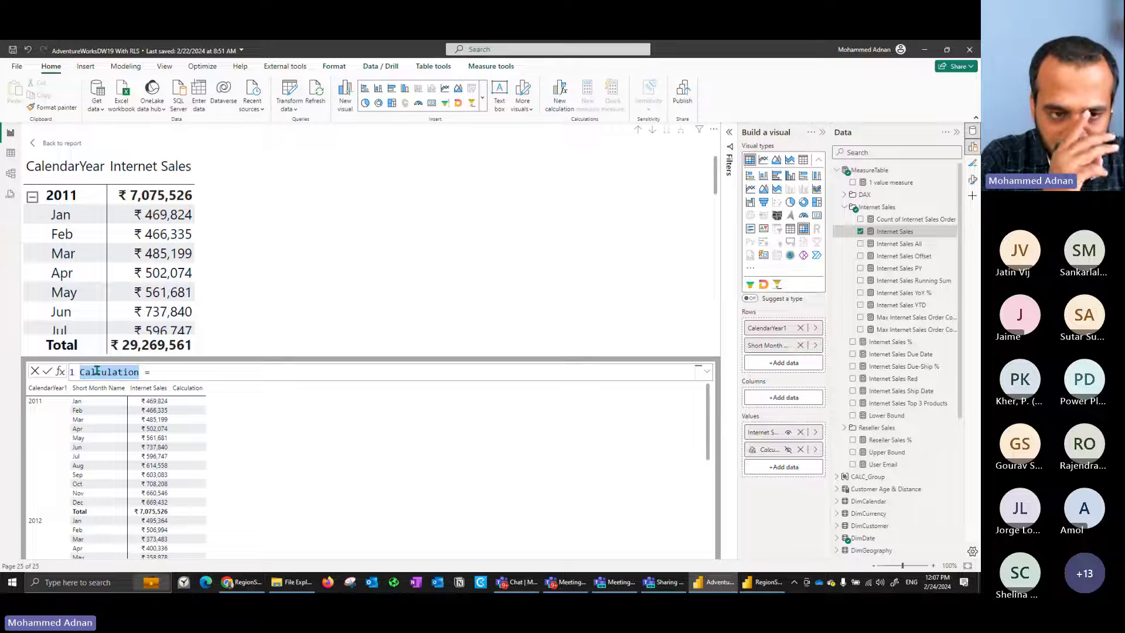
{"action": "type", "text": "Previous"}
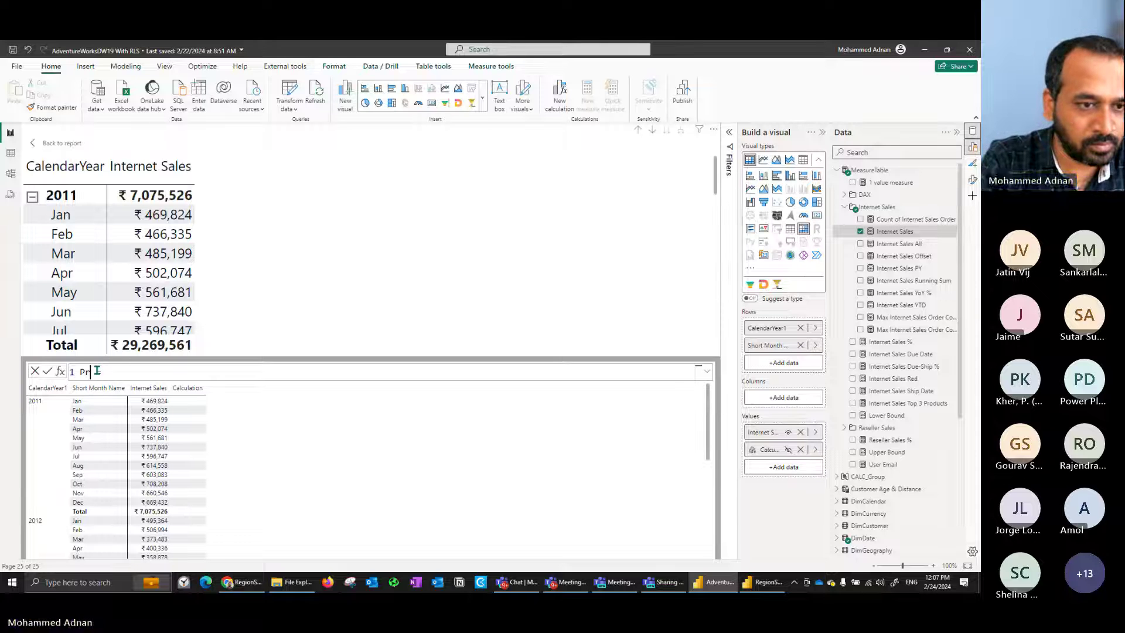
{"action": "key", "text": "End"}
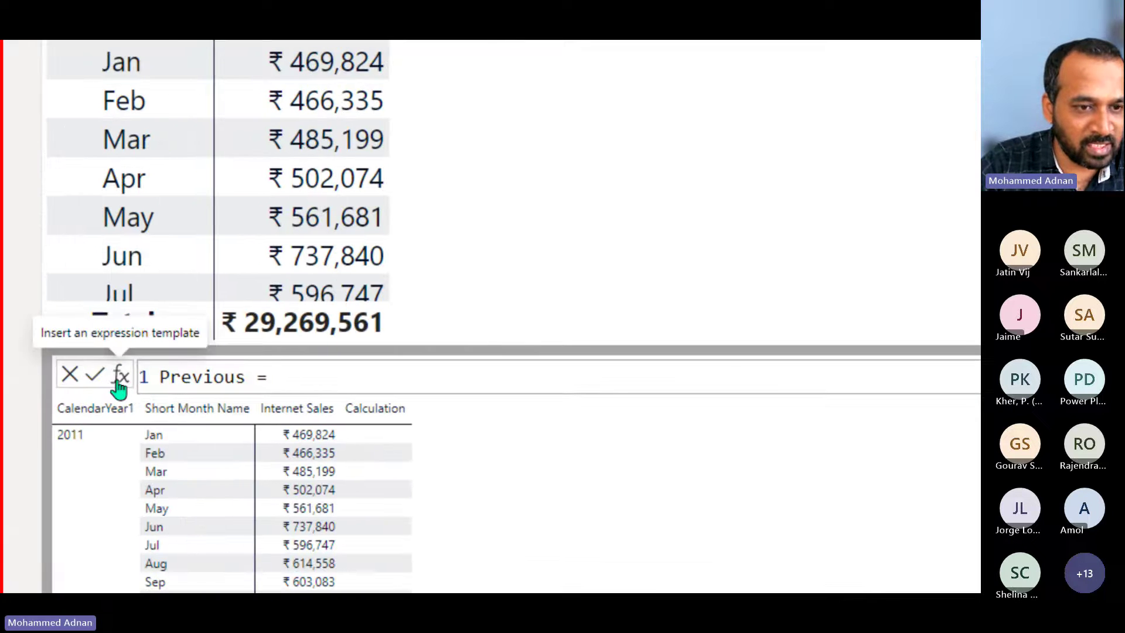
- Define the Previous visual calculation as PREVIOUS([Internet Sales]) and apply it to the matrix
{"action": "left_click", "coordinate": [119, 382]}
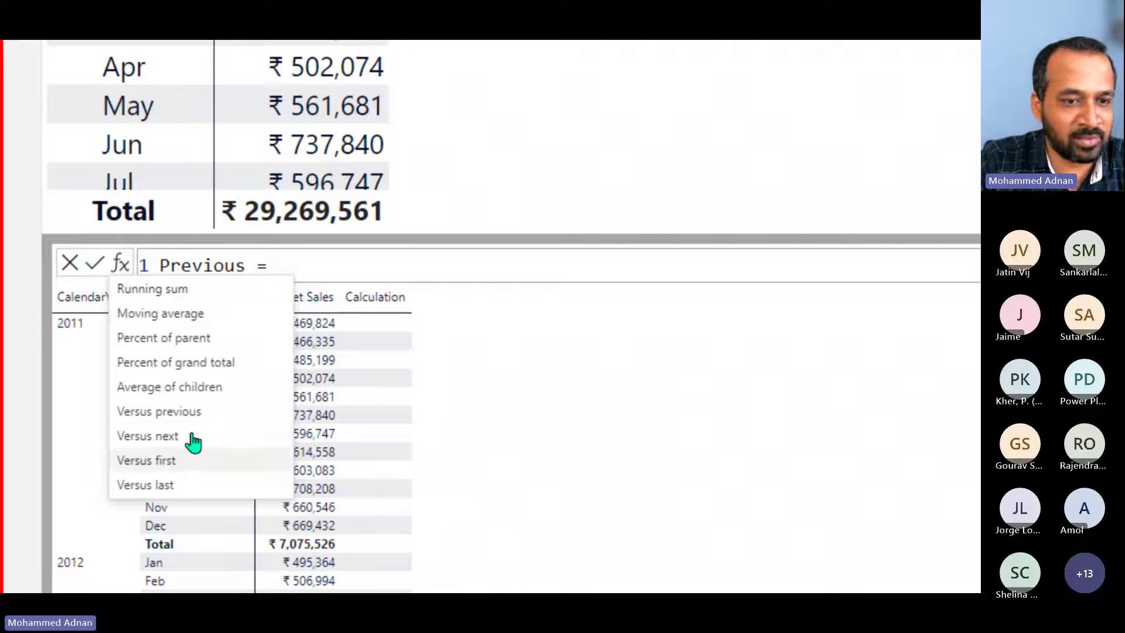
{"action": "left_click", "coordinate": [295, 260]}
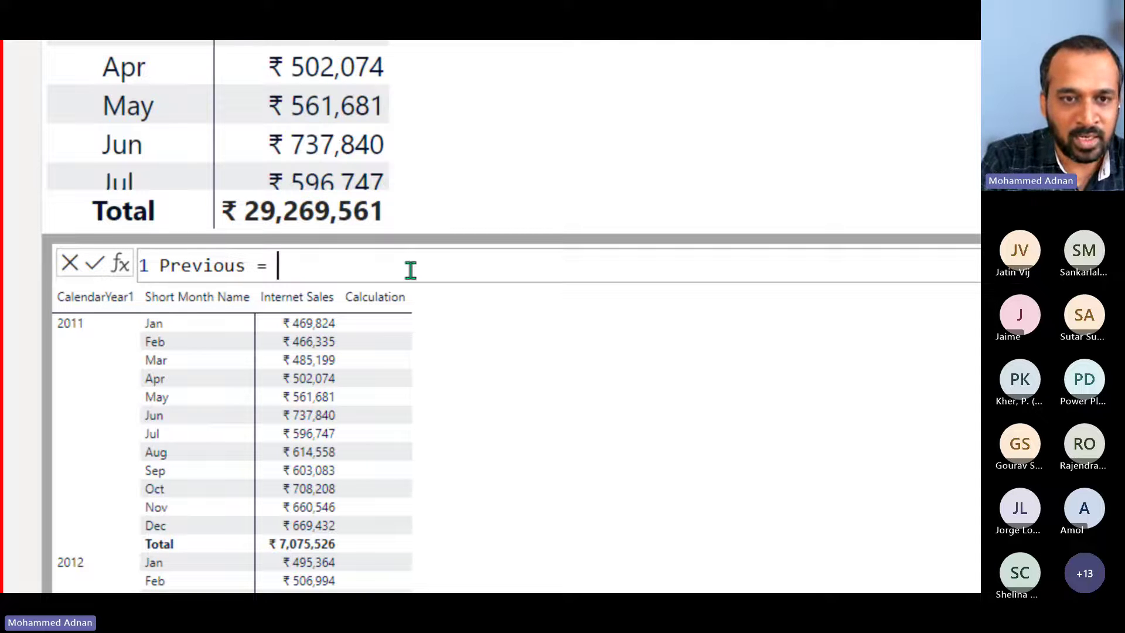
{"action": "type", "text": "pre"}
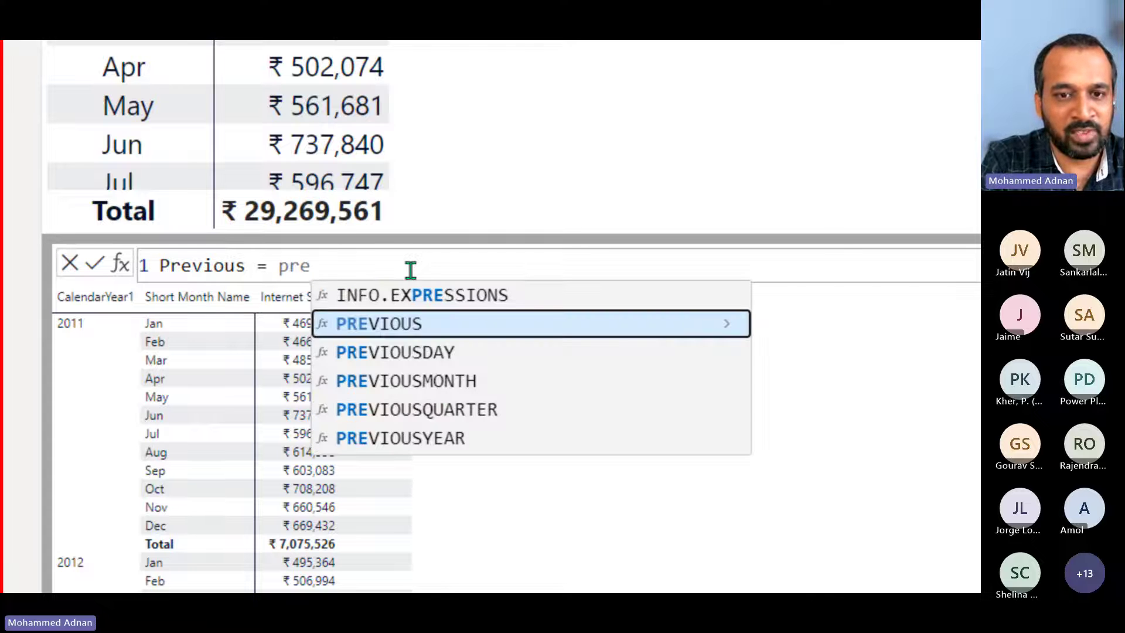
{"action": "key", "text": "Tab"}
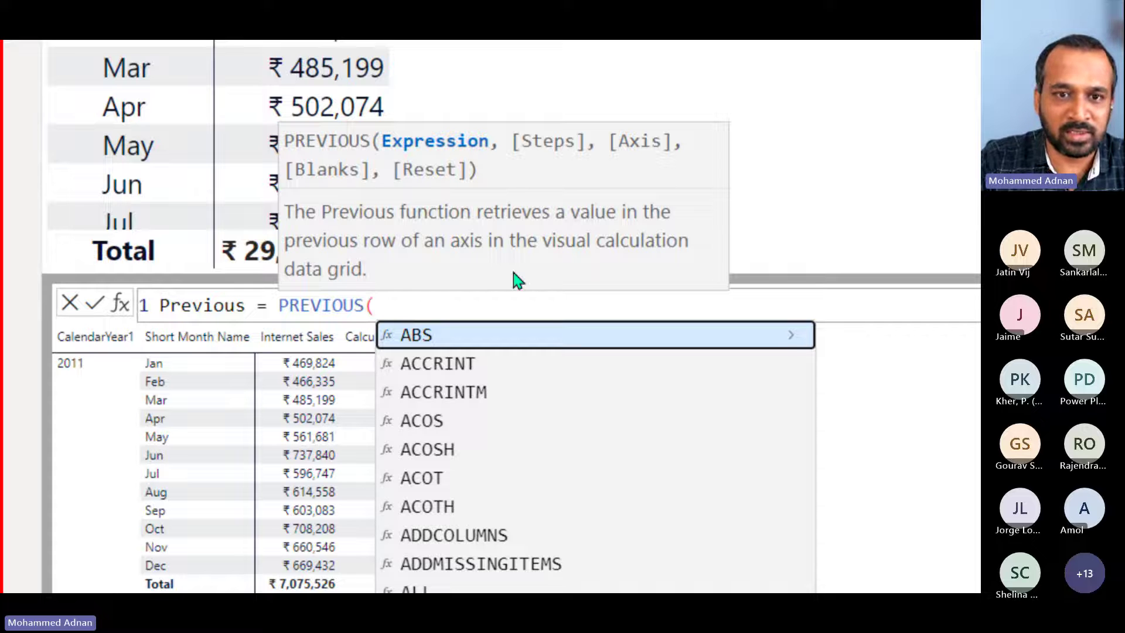
{"action": "type", "text": "inter"}
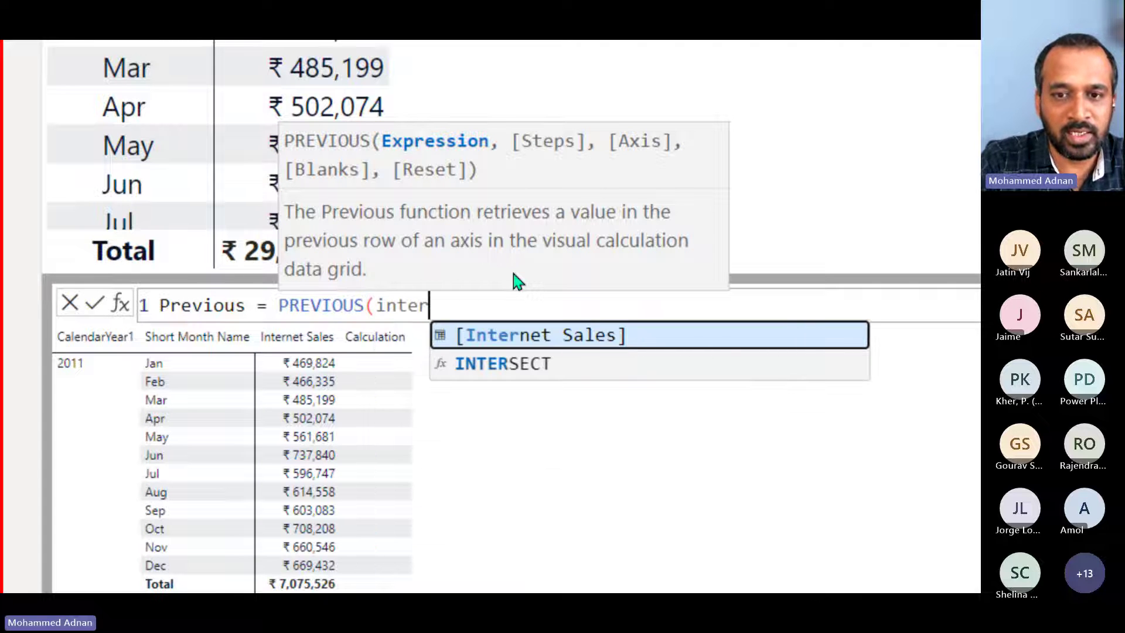
{"action": "key", "text": "Tab"}
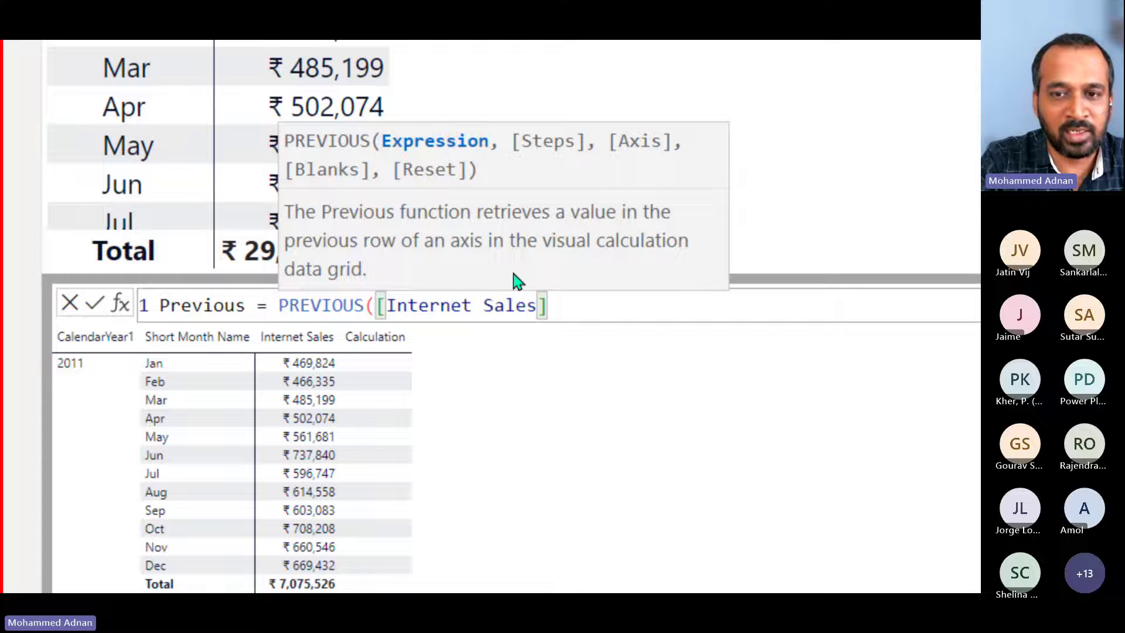
{"action": "type", "text": ",-1"}
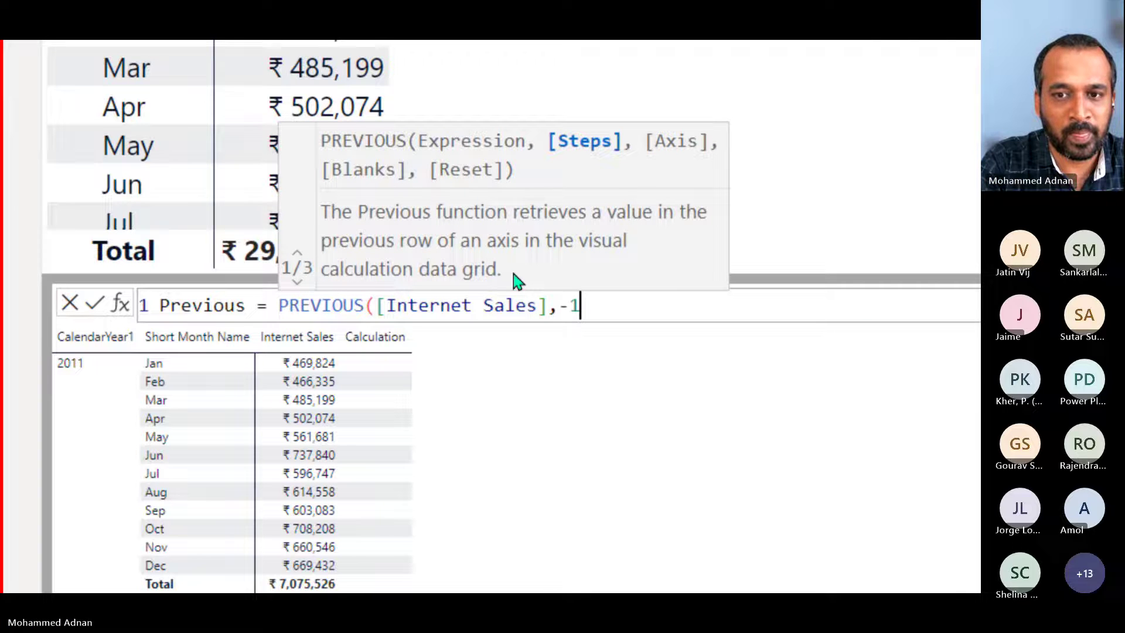
{"action": "key", "text": "BackSpace"}
{"action": "key", "text": "BackSpace"}
{"action": "key", "text": "BackSpace"}
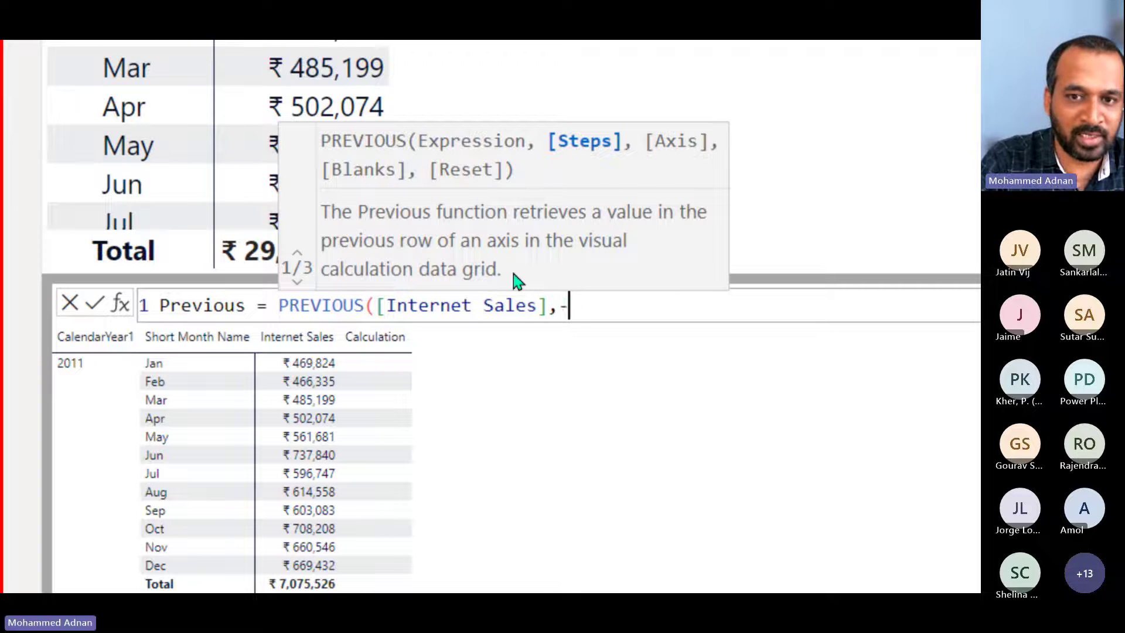
{"action": "type", "text": ")"}
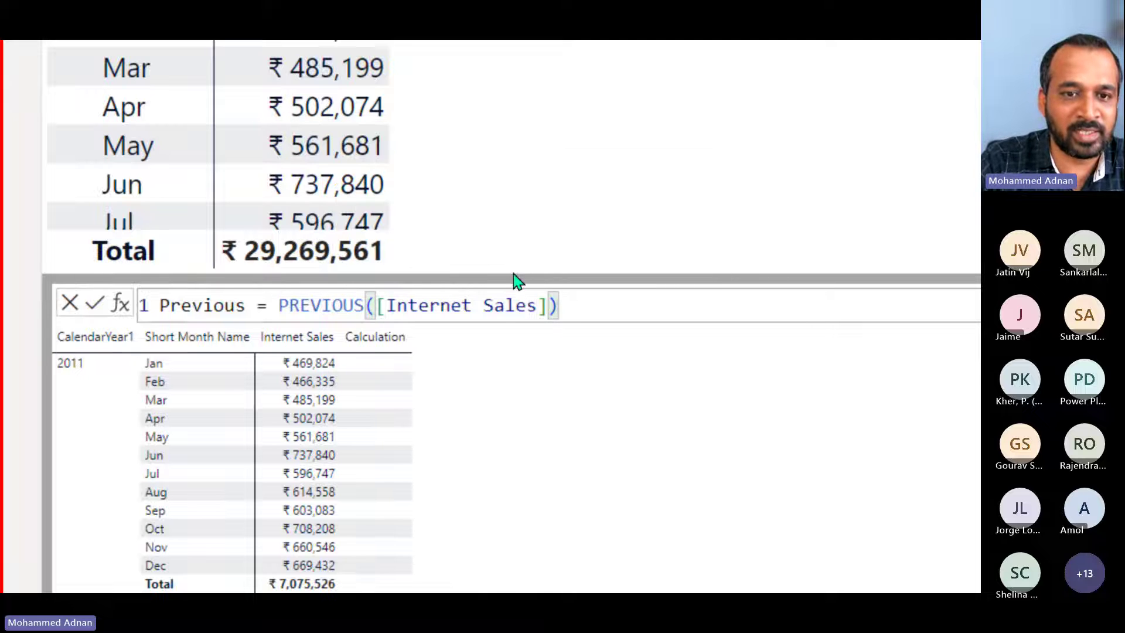
{"action": "key", "text": "Return"}
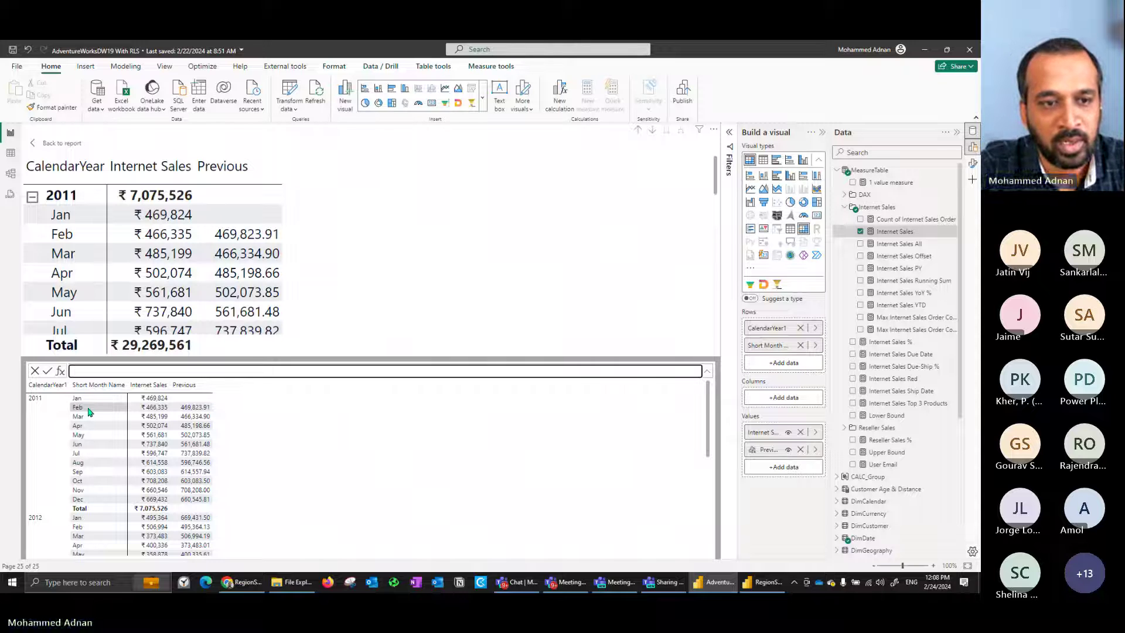
- Return to the report page and remove CalendarYear and Short Month Name from the matrix's rows
{"action": "left_click", "coordinate": [68, 150]}
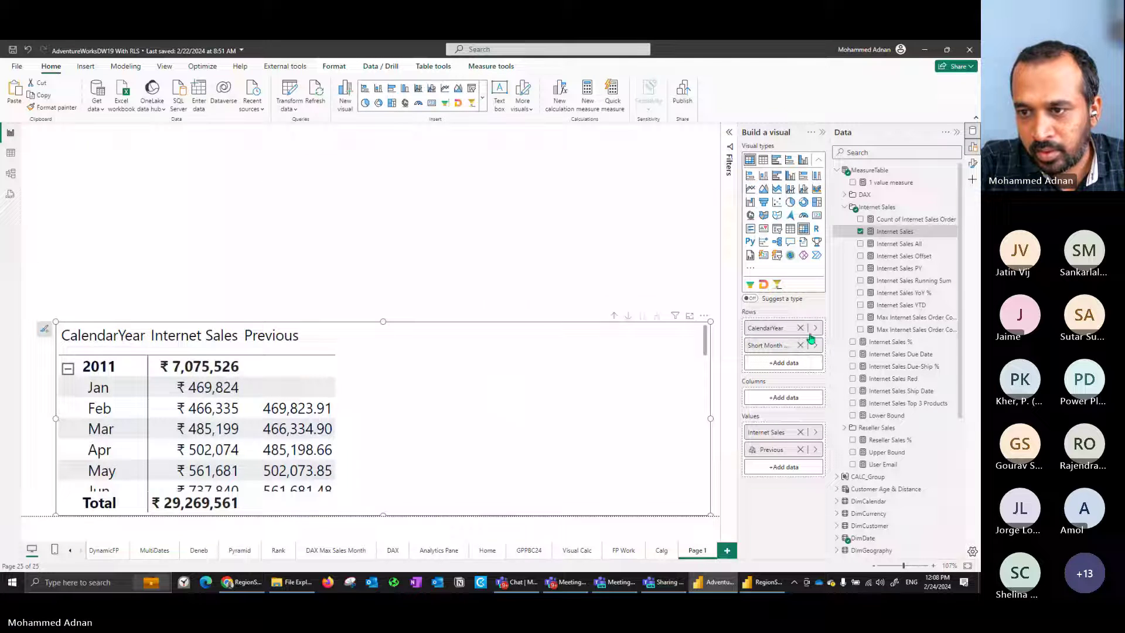
{"action": "left_click", "coordinate": [800, 328]}
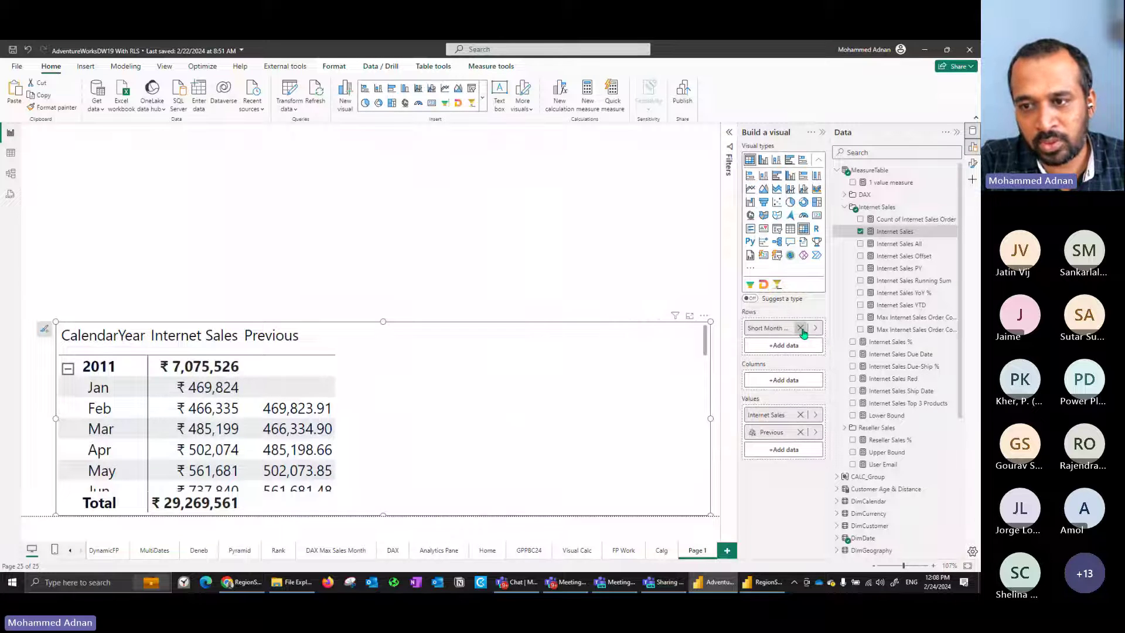
{"action": "left_click", "coordinate": [800, 328]}
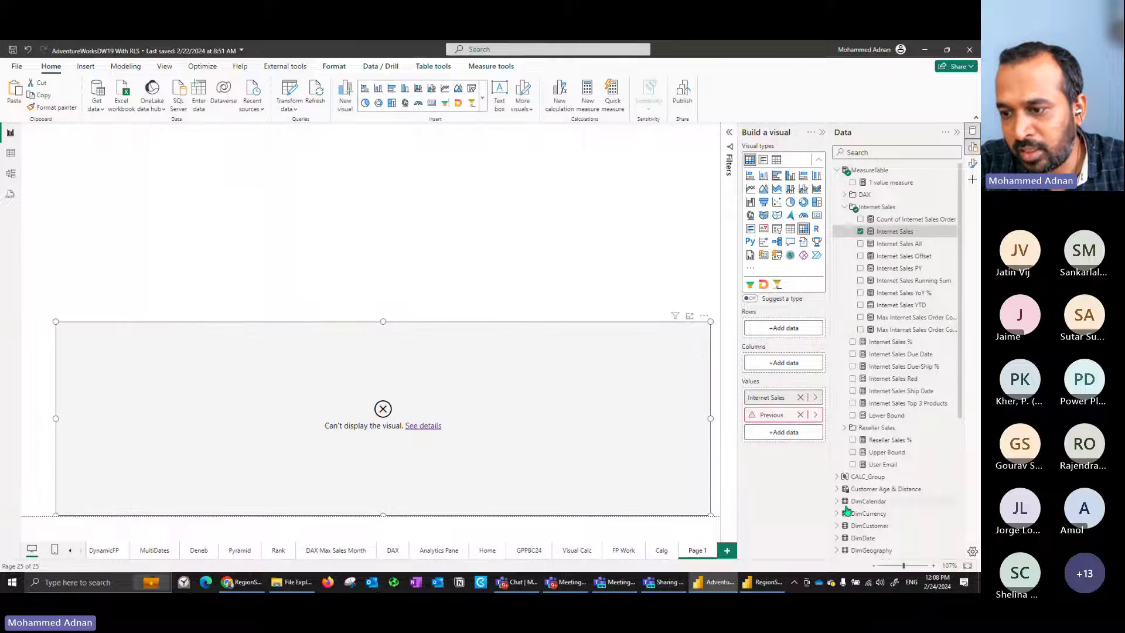
- Add EnglishCountryRegionName from the DimGeography table to the matrix's rows
{"action": "left_click", "coordinate": [837, 551]}
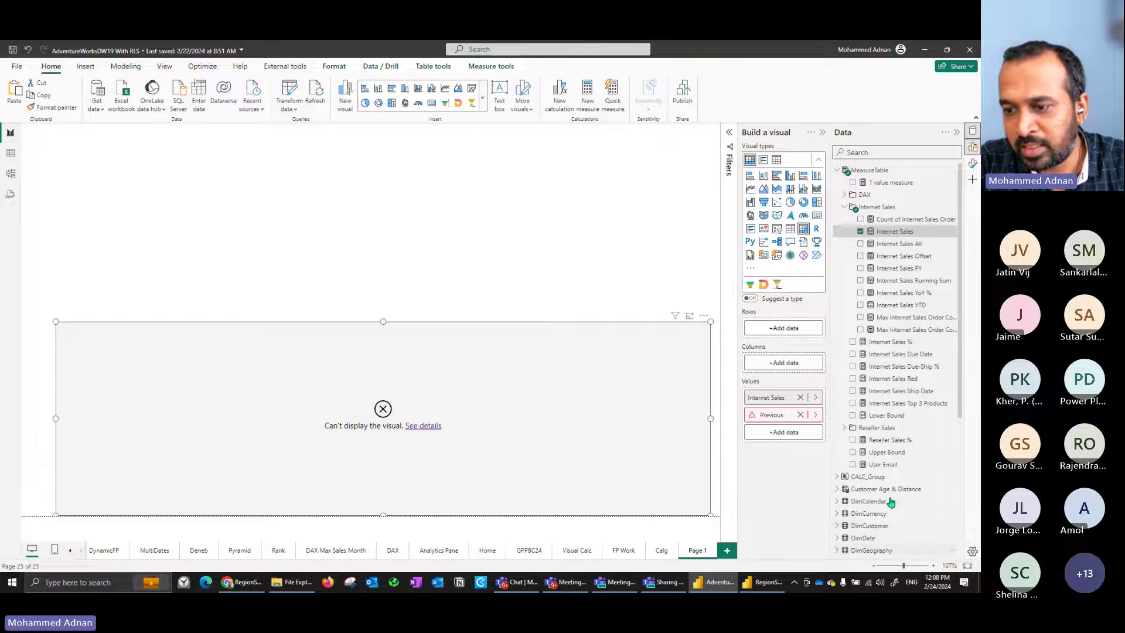
{"action": "scroll", "coordinate": [899, 459], "scroll_direction": "down", "scroll_amount": 4}
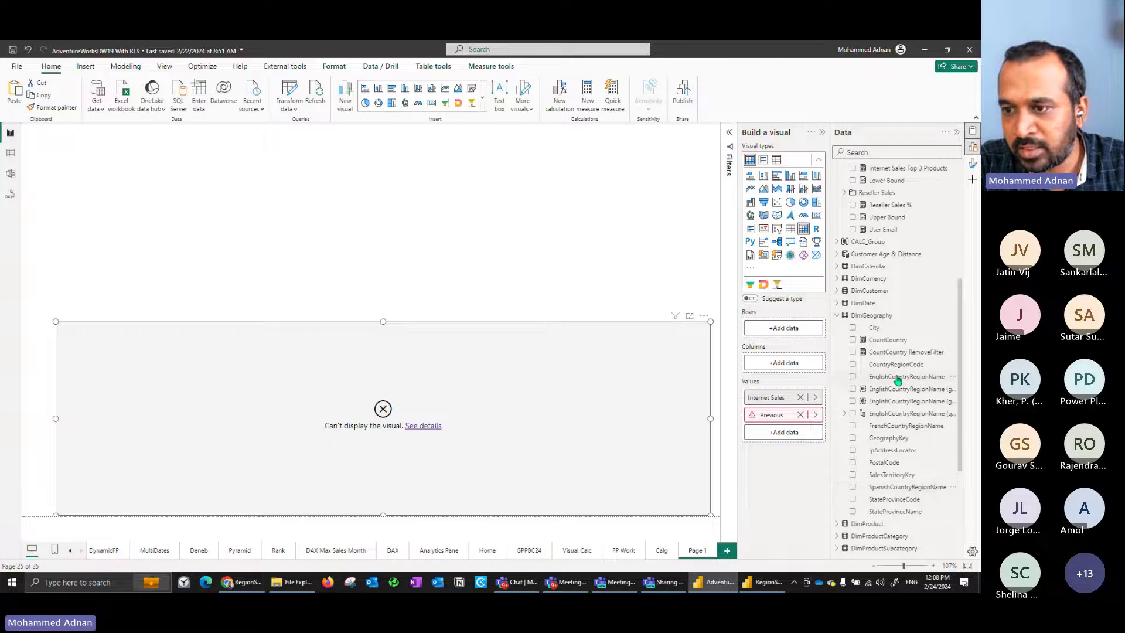
{"action": "left_click_drag", "start_coordinate": [907, 376], "coordinate": [777, 328]}
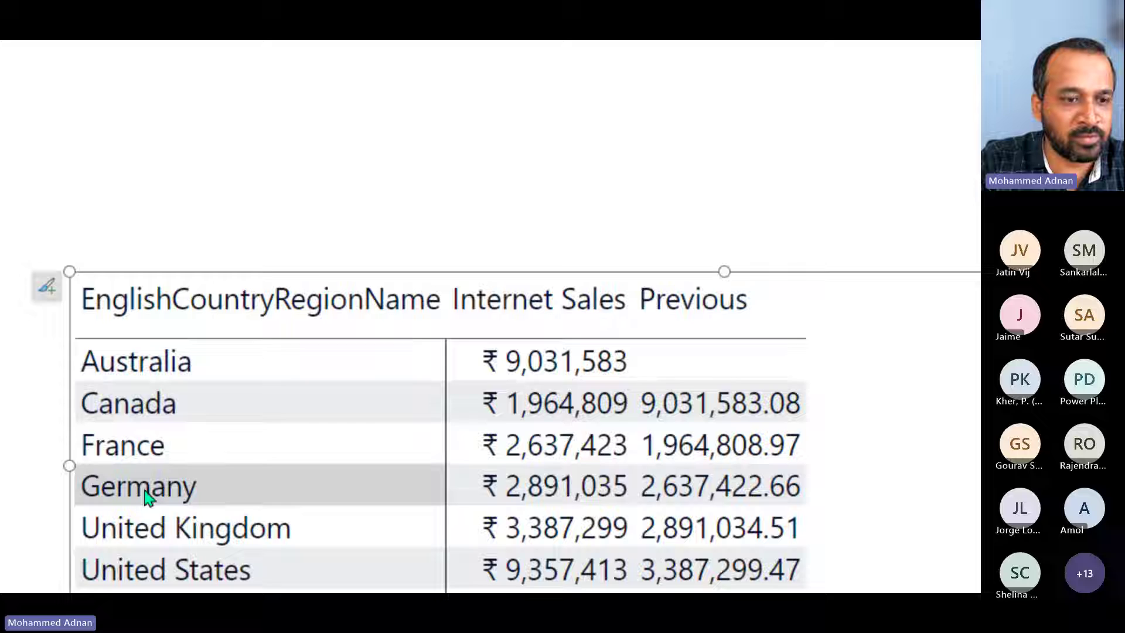
{"action": "scroll", "coordinate": [147, 497], "scroll_direction": "down", "scroll_amount": 1}
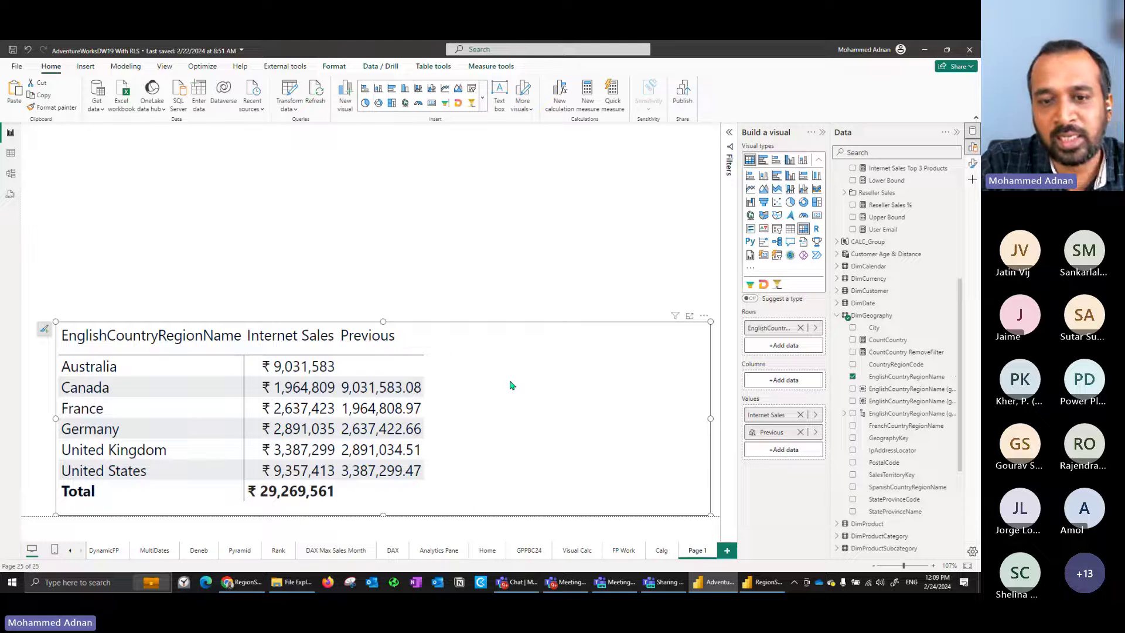
- Add a visual calculation from the Running sum template, defined as RUNNINGSUM([Internet Sales]), and return to the report page
{"action": "left_click", "coordinate": [561, 111]}
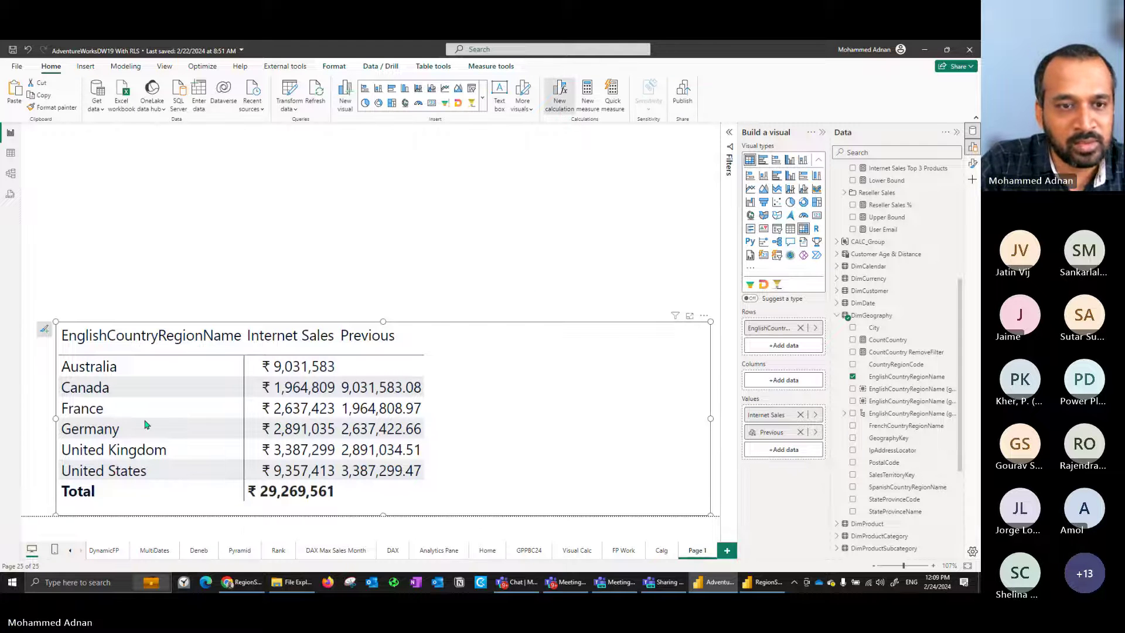
{"action": "left_click", "coordinate": [61, 373]}
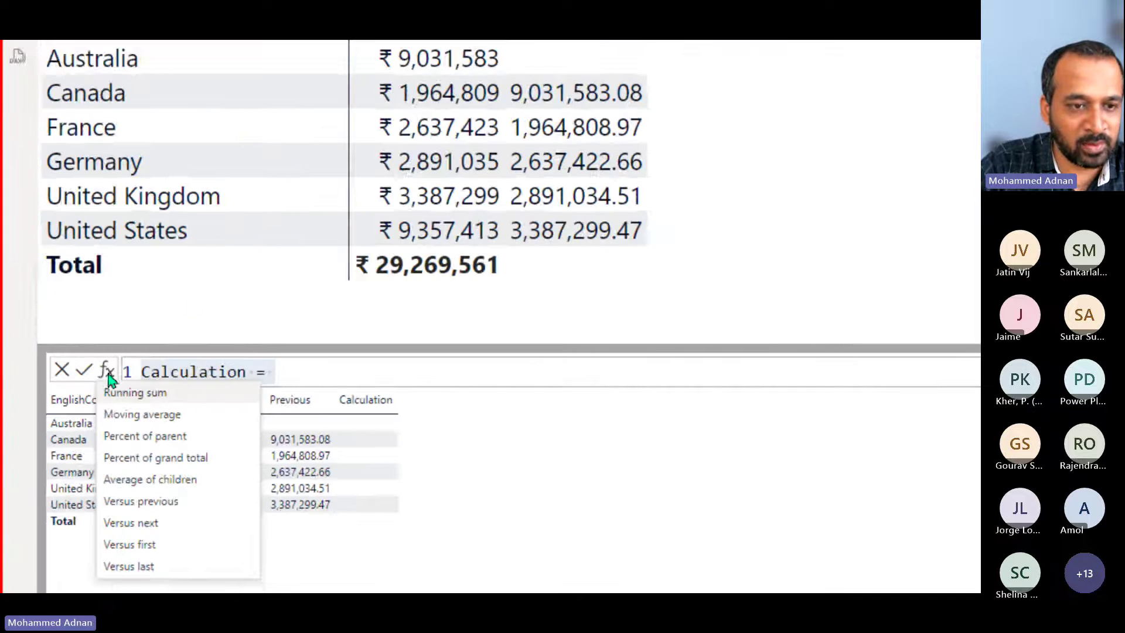
{"action": "left_click", "coordinate": [135, 396]}
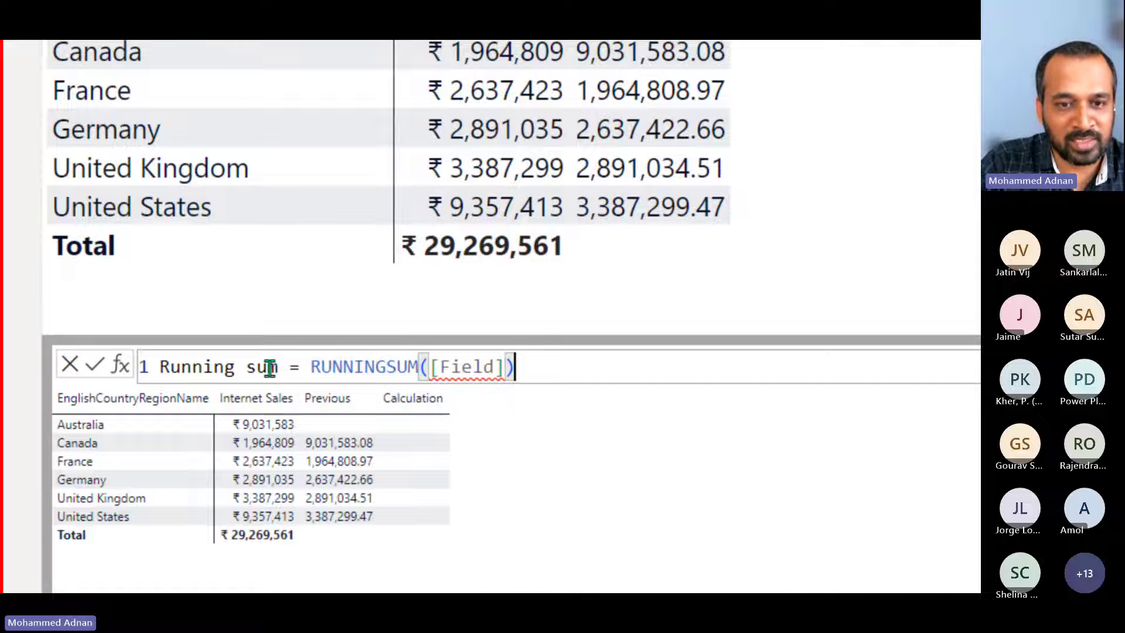
{"action": "double_click", "coordinate": [487, 368]}
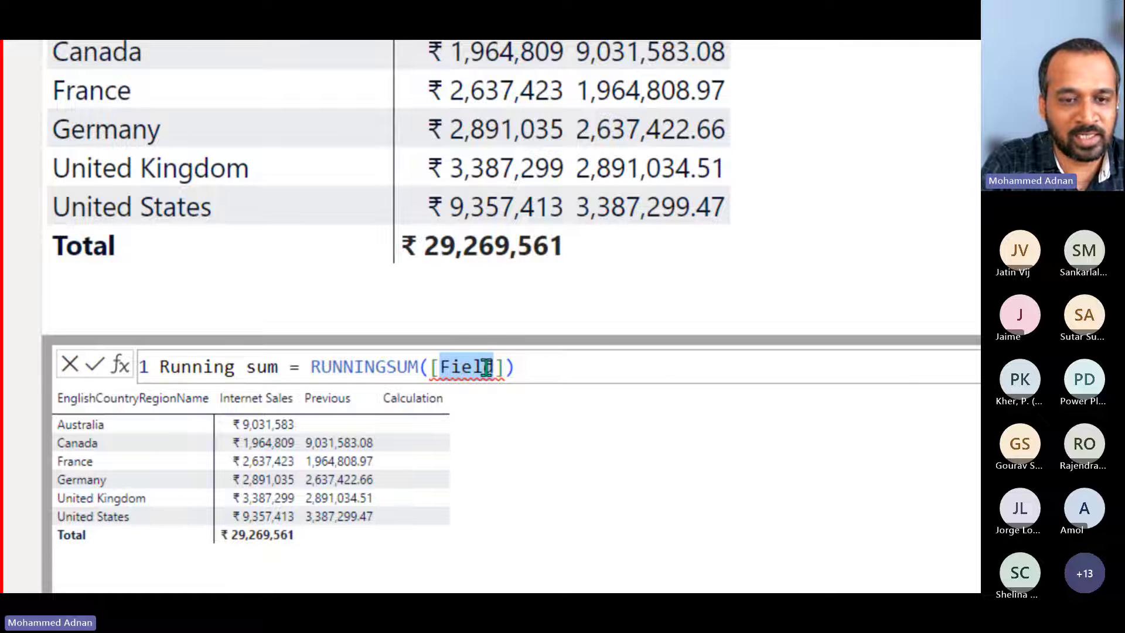
{"action": "type", "text": "inter"}
{"action": "key", "text": "Tab"}
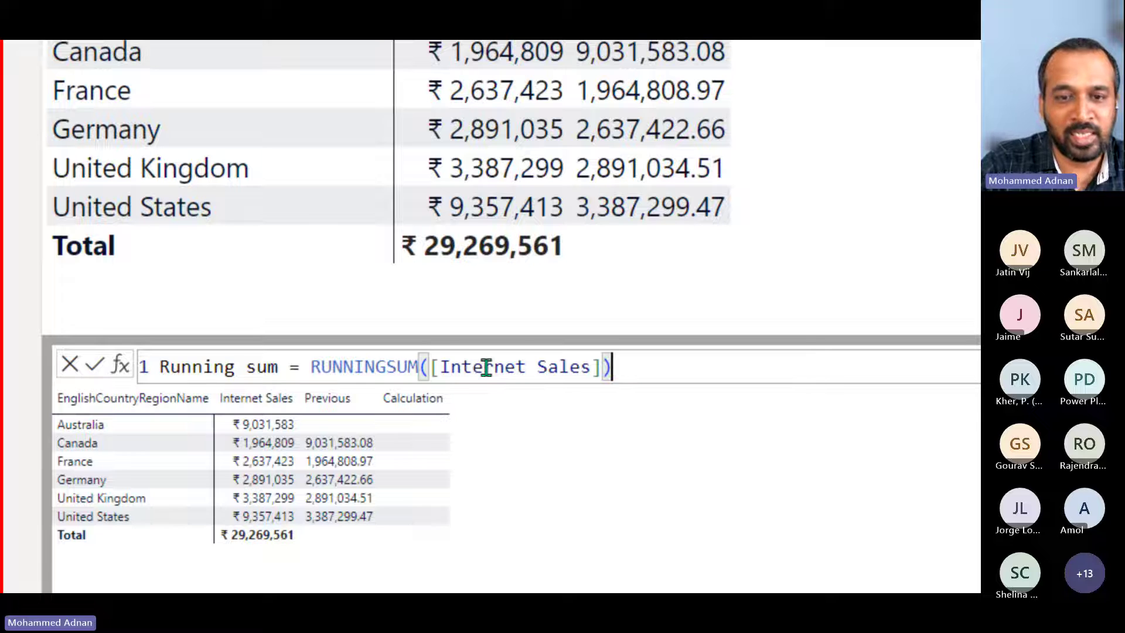
{"action": "key", "text": "Return"}
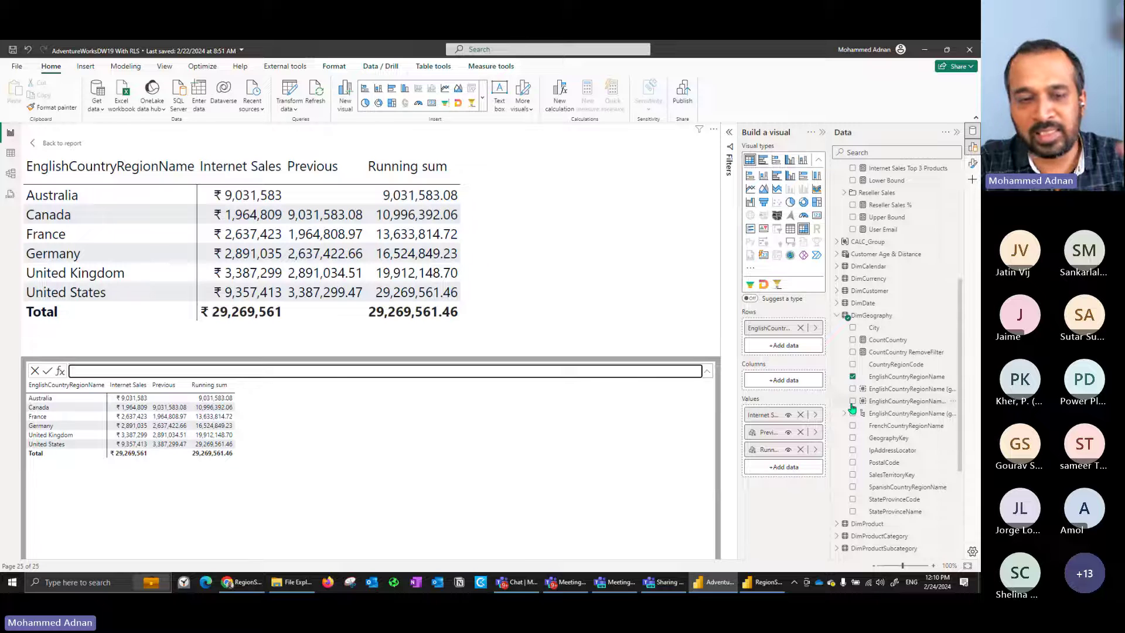
{"action": "scroll", "coordinate": [875, 353], "scroll_direction": "up", "scroll_amount": 5}
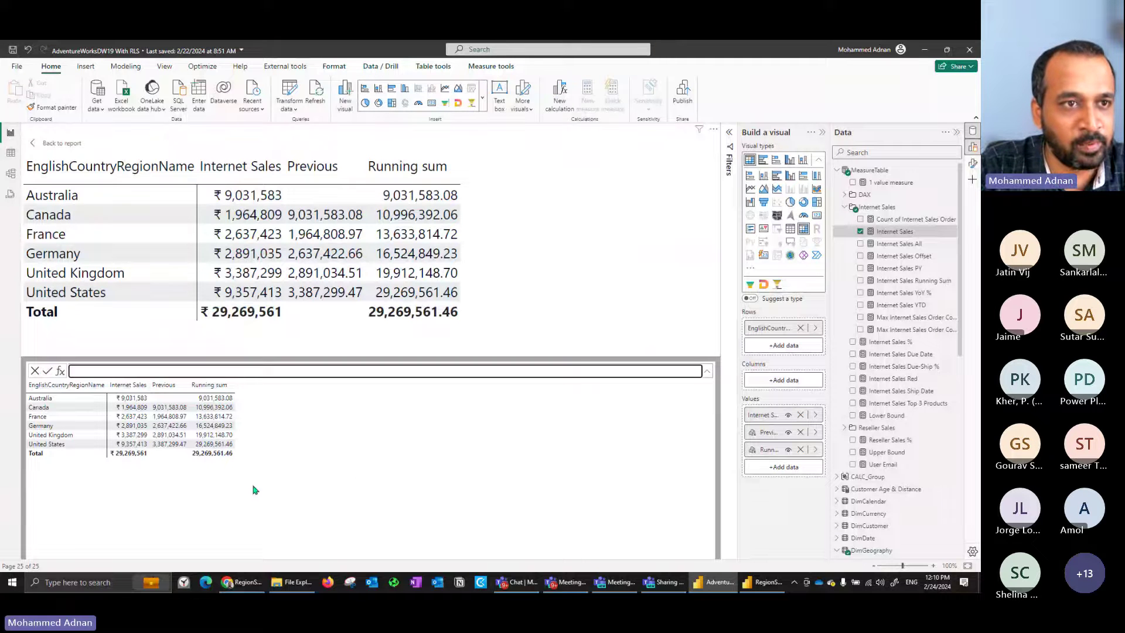
{"action": "left_click", "coordinate": [59, 143]}
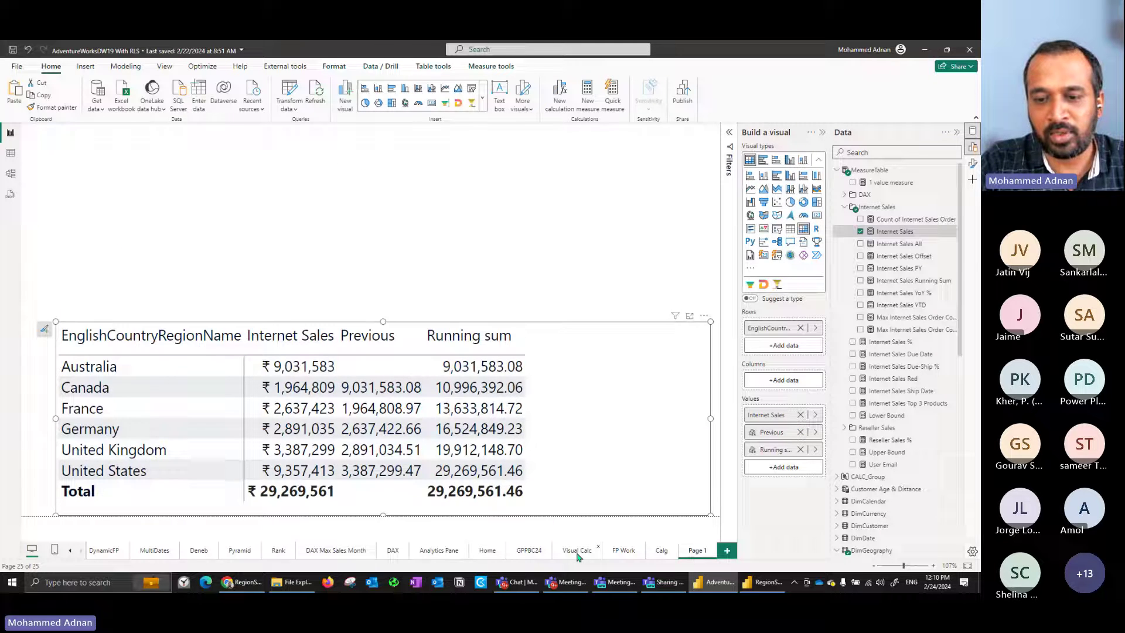
- On the Visual Calc page, display the Internet Sales Running Sum measure's DAX and examine its CALCULATE, FILTER and MAX date logic
{"action": "left_click", "coordinate": [577, 551]}
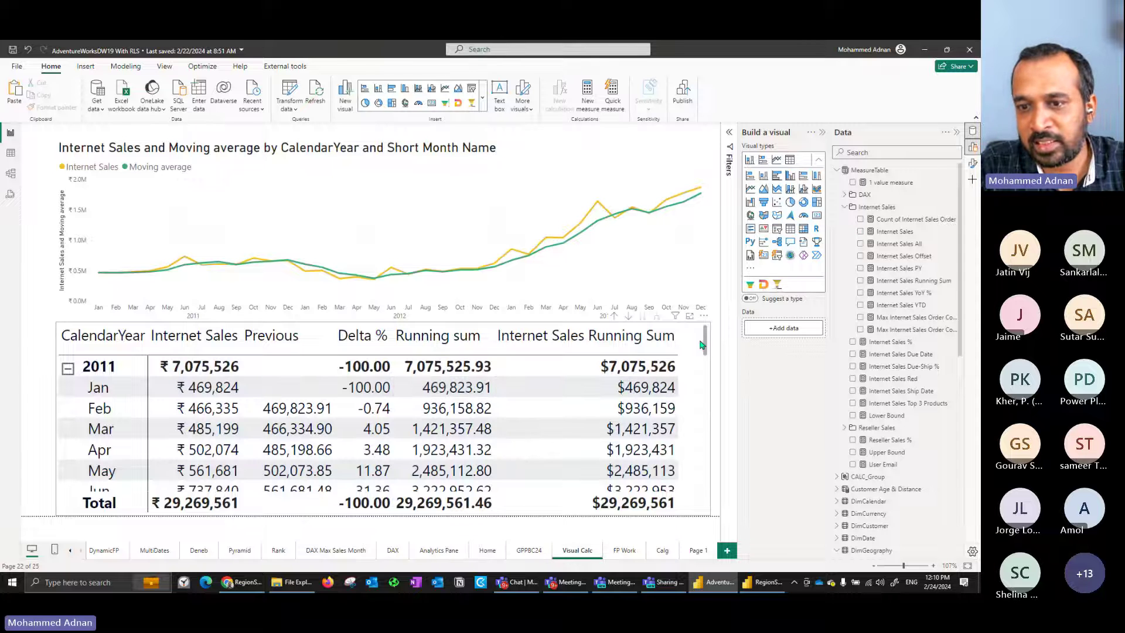
{"action": "left_click", "coordinate": [709, 343]}
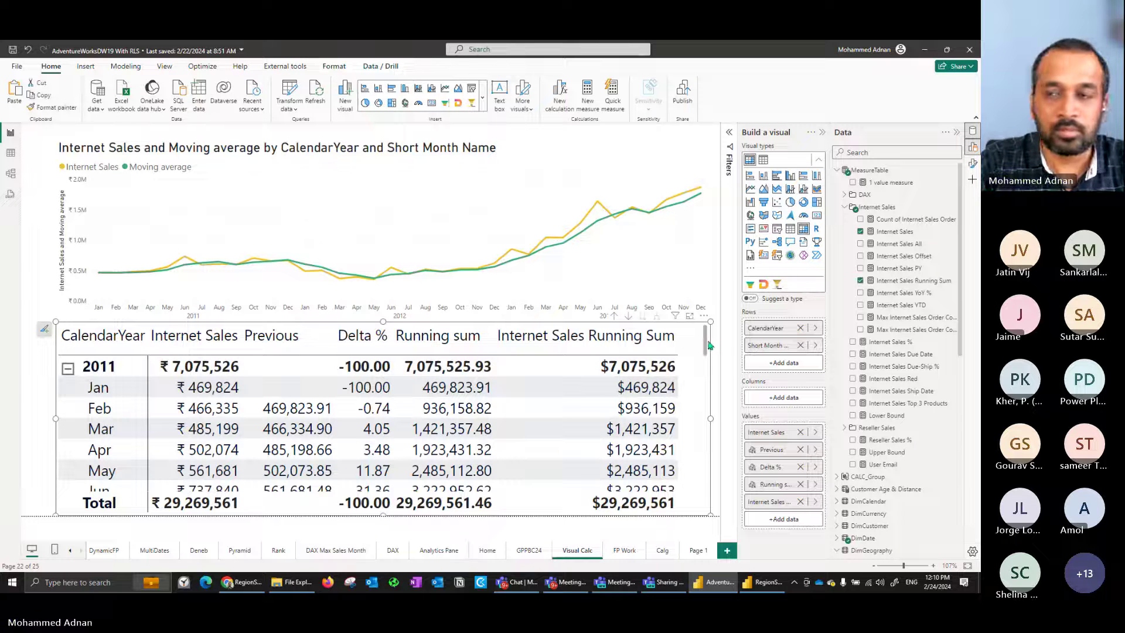
{"action": "left_click", "coordinate": [888, 282]}
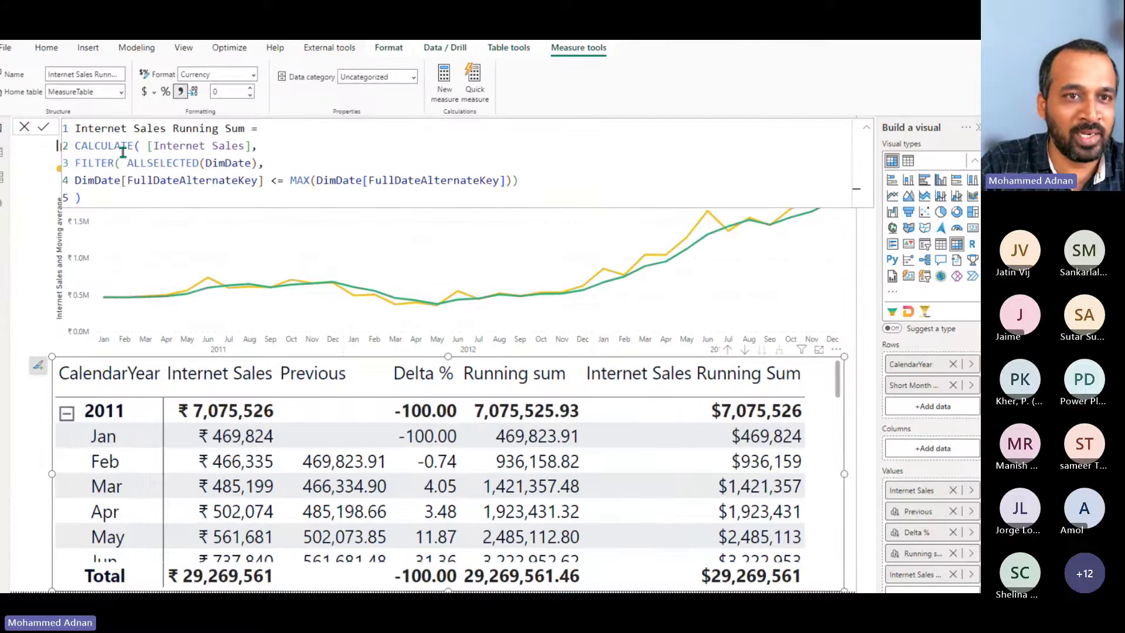
{"action": "left_click_drag", "start_coordinate": [146, 145], "coordinate": [237, 145]}
{"action": "left_click_drag", "start_coordinate": [95, 164], "coordinate": [432, 178]}
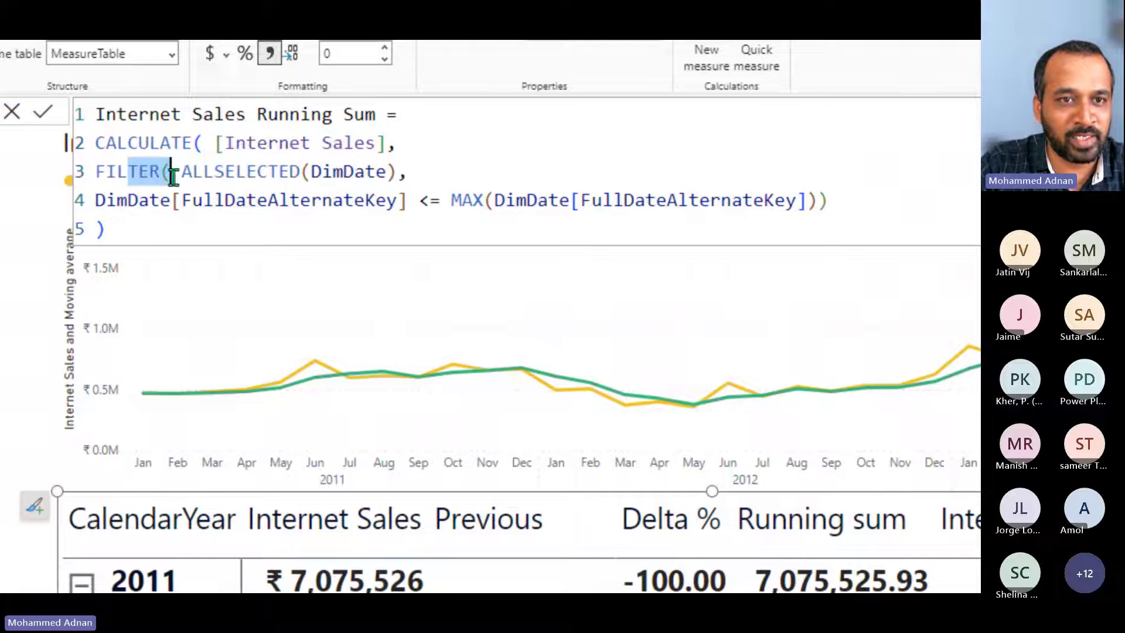
{"action": "left_click", "coordinate": [144, 201]}
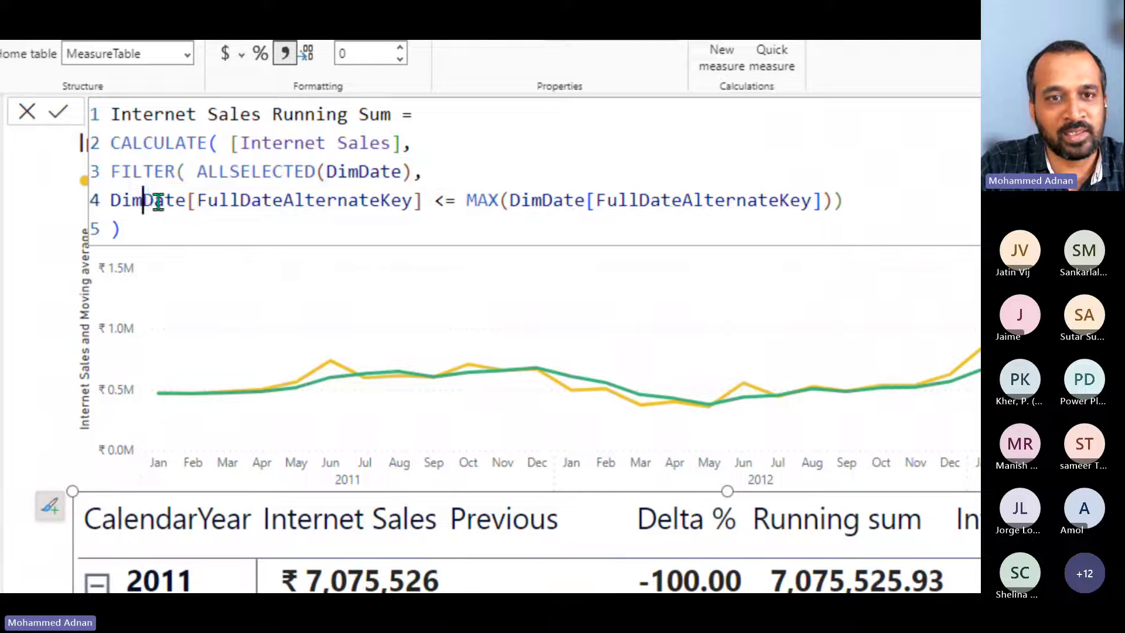
{"action": "left_click_drag", "start_coordinate": [158, 201], "coordinate": [422, 199]}
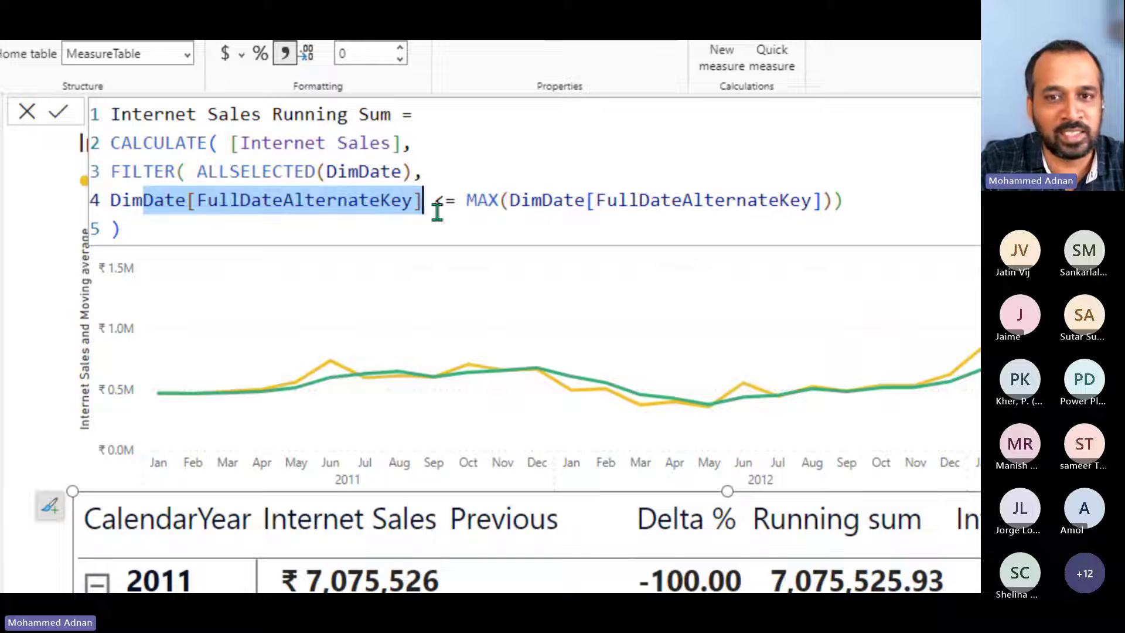
{"action": "left_click_drag", "start_coordinate": [499, 201], "coordinate": [813, 201]}
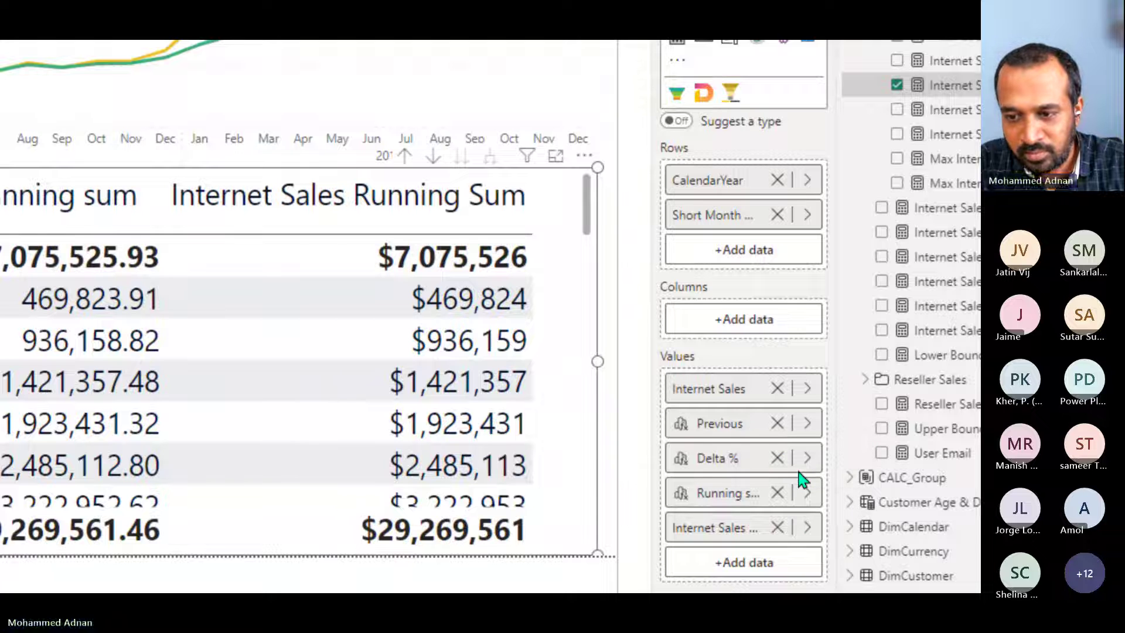
- Open the Running sum visual calculation of the sales matrix for editing and examine its RUNNINGSUM expression
{"action": "left_click", "coordinate": [807, 494]}
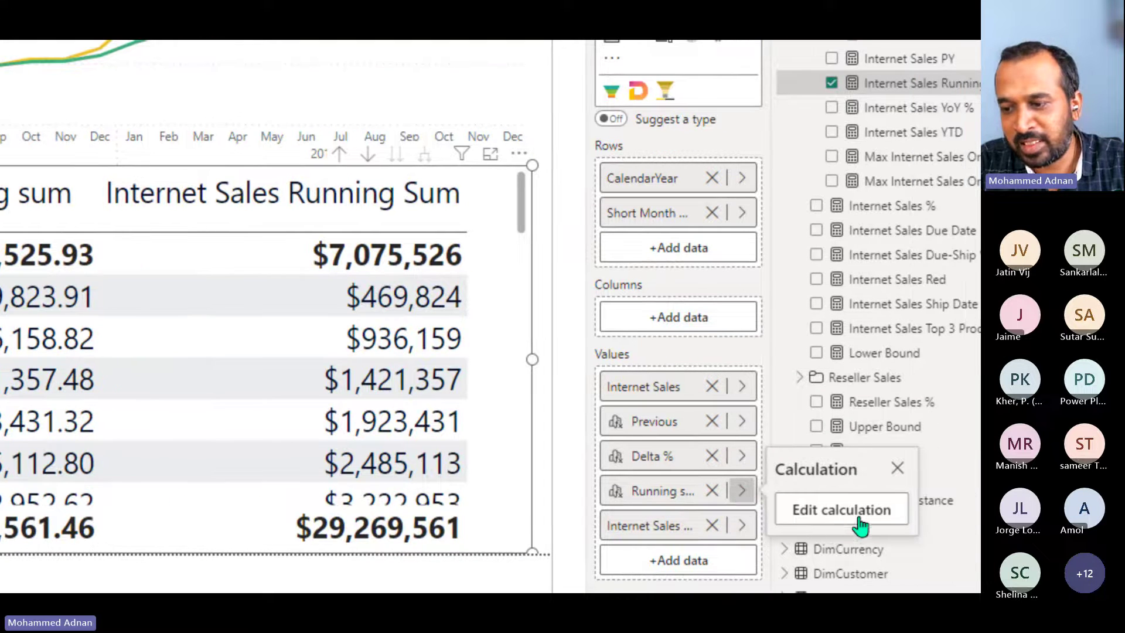
{"action": "left_click", "coordinate": [874, 523]}
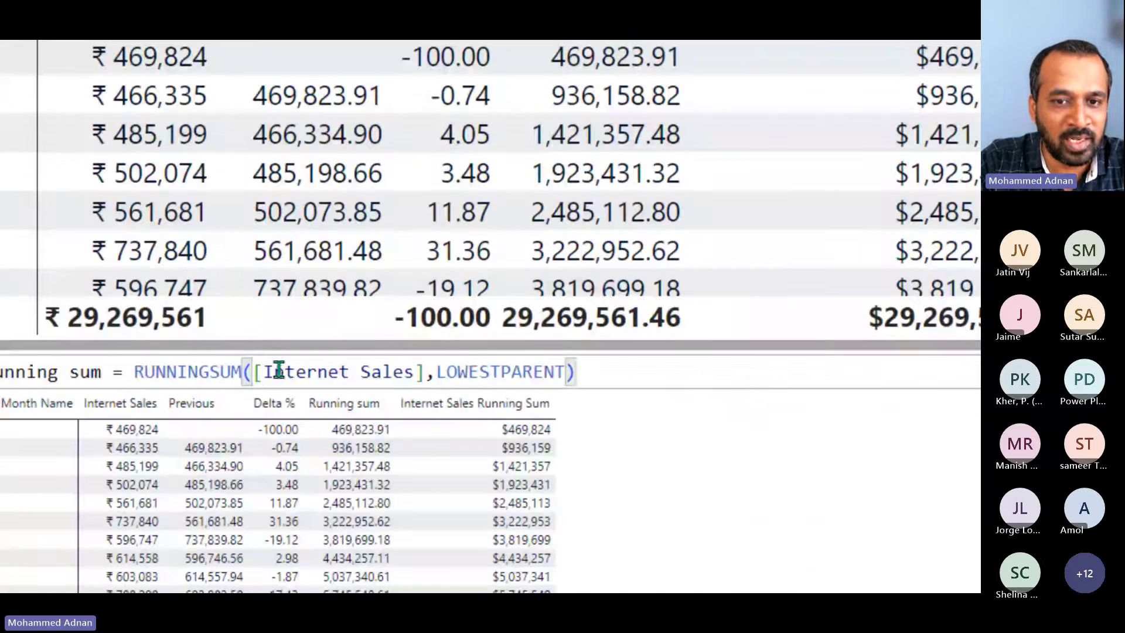
{"action": "left_click_drag", "start_coordinate": [278, 370], "coordinate": [378, 371]}
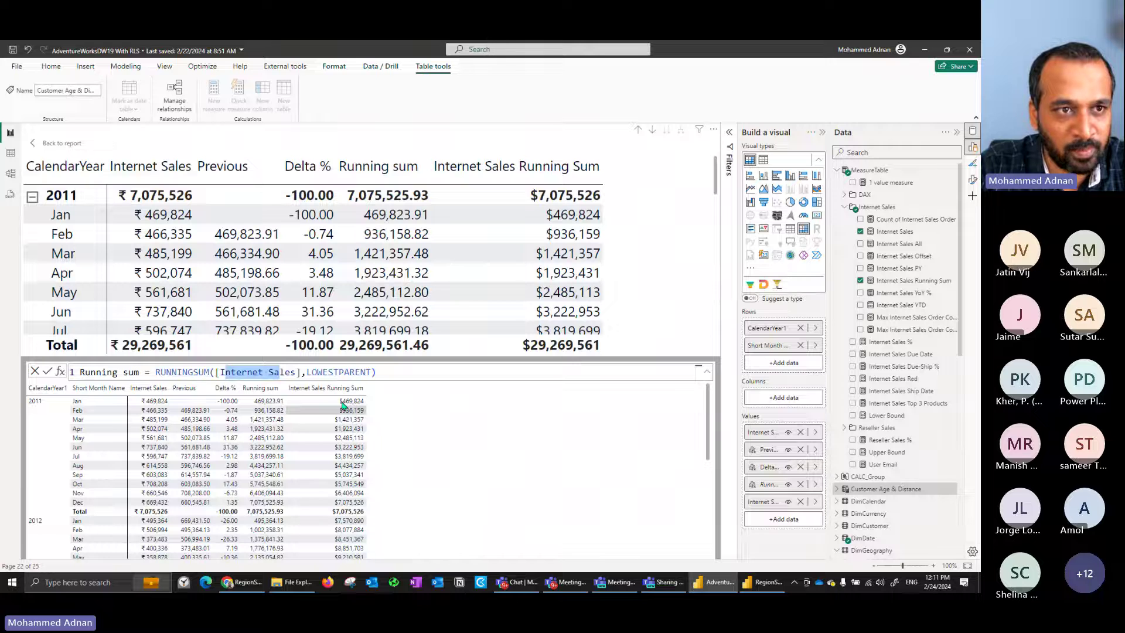
- On Page 1, add SalesTerritoryGroup from DimSalesTerritory above EnglishCountryRegionName in the matrix's rows and make the matrix taller
{"action": "key", "text": "Return"}
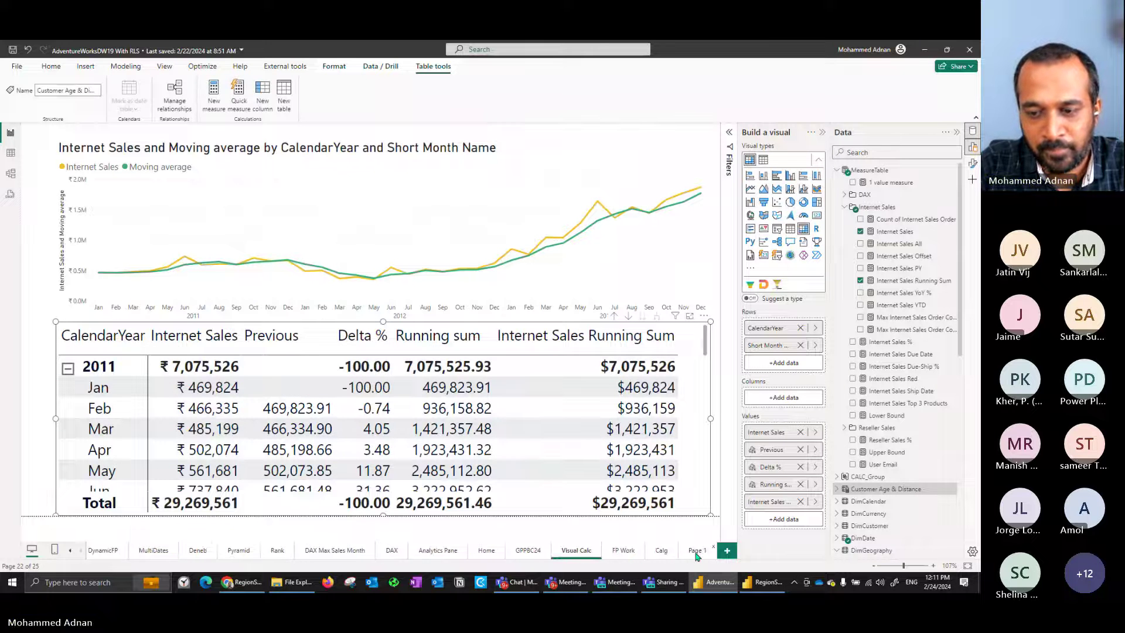
{"action": "left_click", "coordinate": [696, 554]}
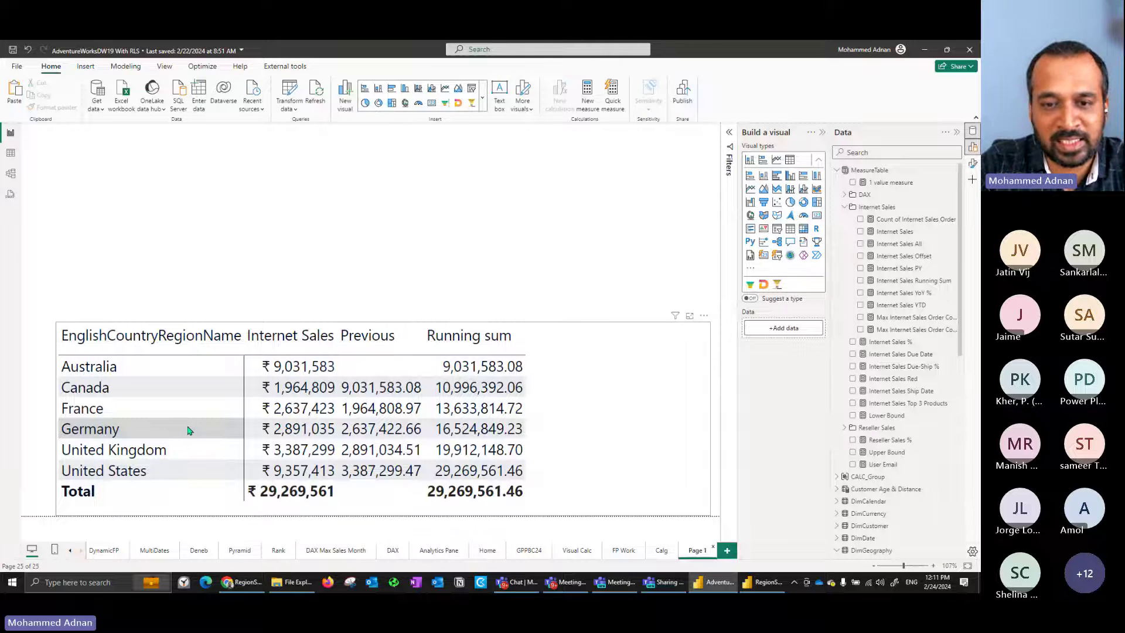
{"action": "scroll", "coordinate": [903, 446], "scroll_direction": "down", "scroll_amount": 3}
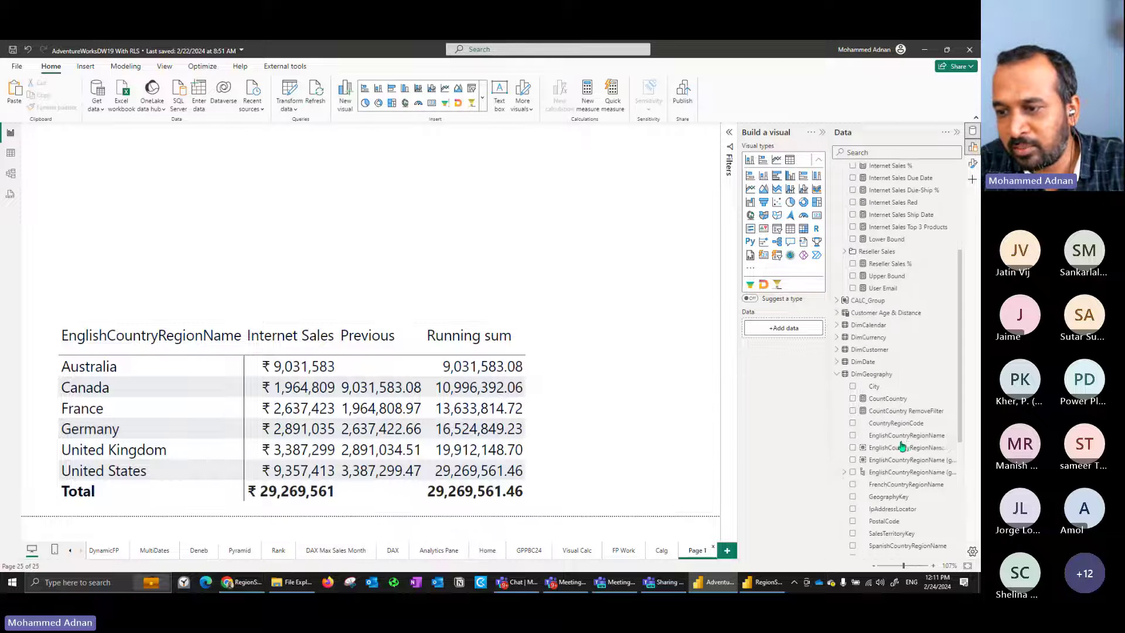
{"action": "scroll", "coordinate": [914, 463], "scroll_direction": "down", "scroll_amount": 2}
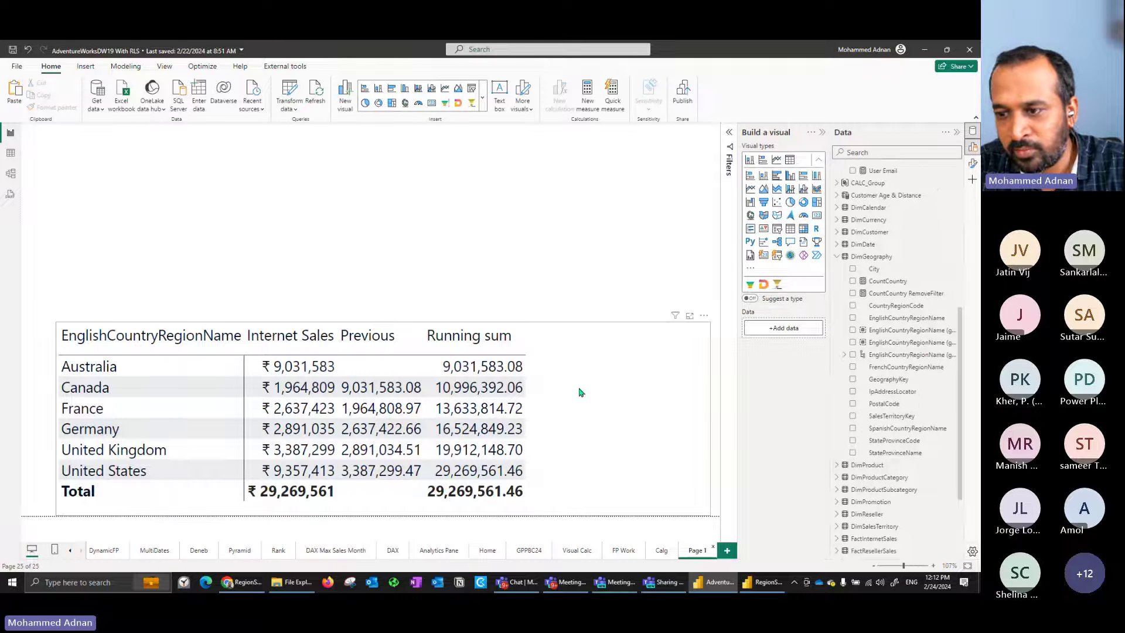
{"action": "left_click", "coordinate": [605, 397]}
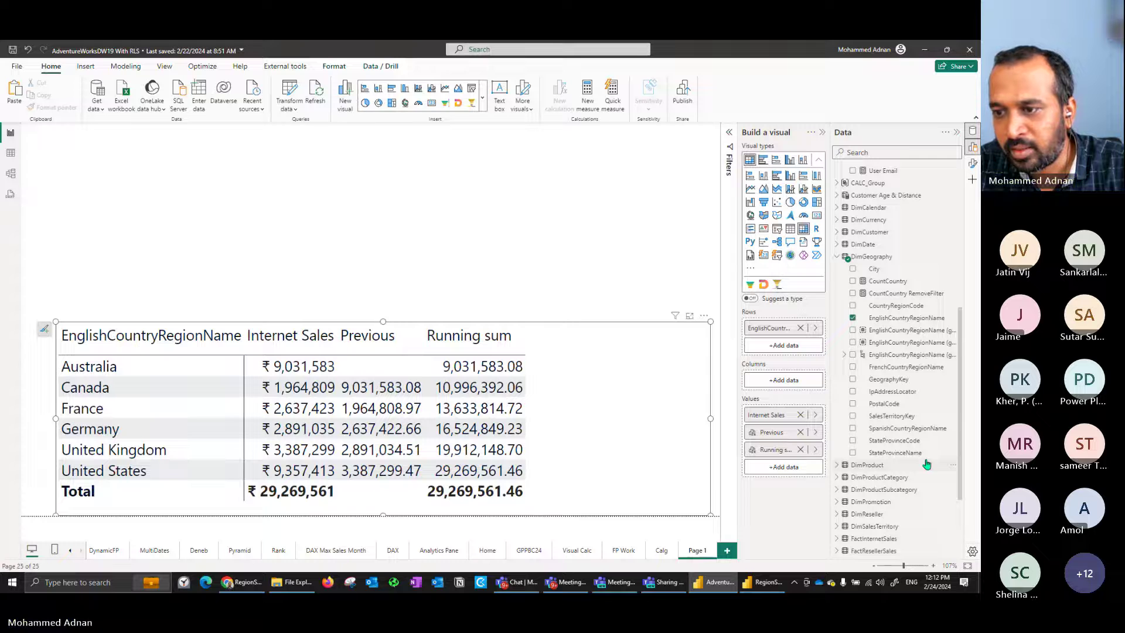
{"action": "left_click", "coordinate": [836, 526]}
{"action": "scroll", "coordinate": [903, 402], "scroll_direction": "down", "scroll_amount": 3}
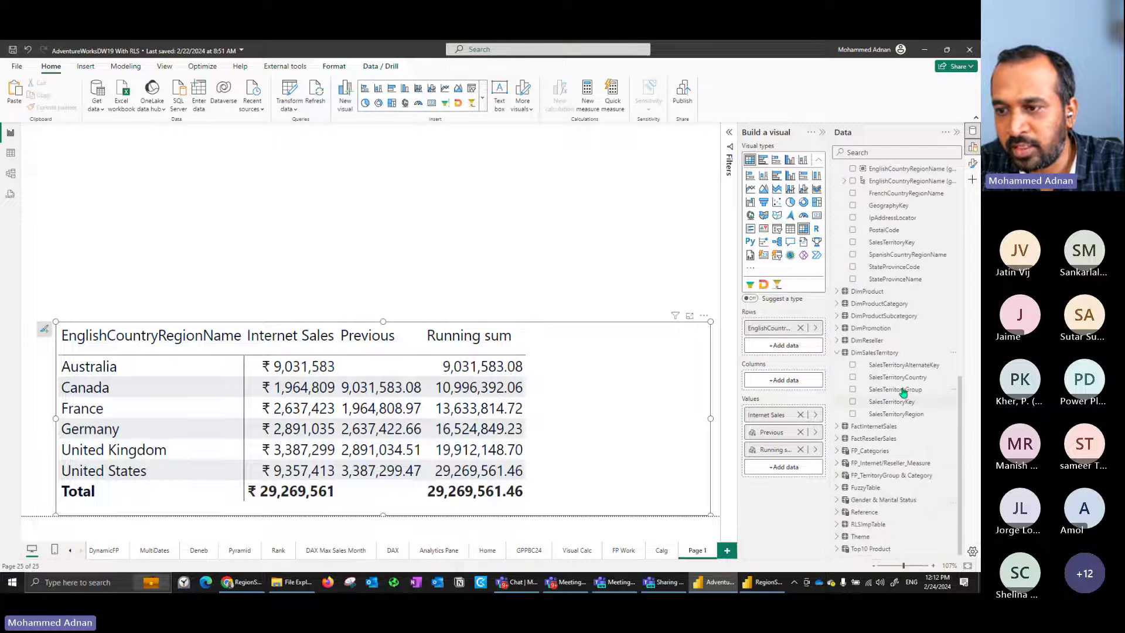
{"action": "left_click_drag", "start_coordinate": [902, 393], "coordinate": [784, 326]}
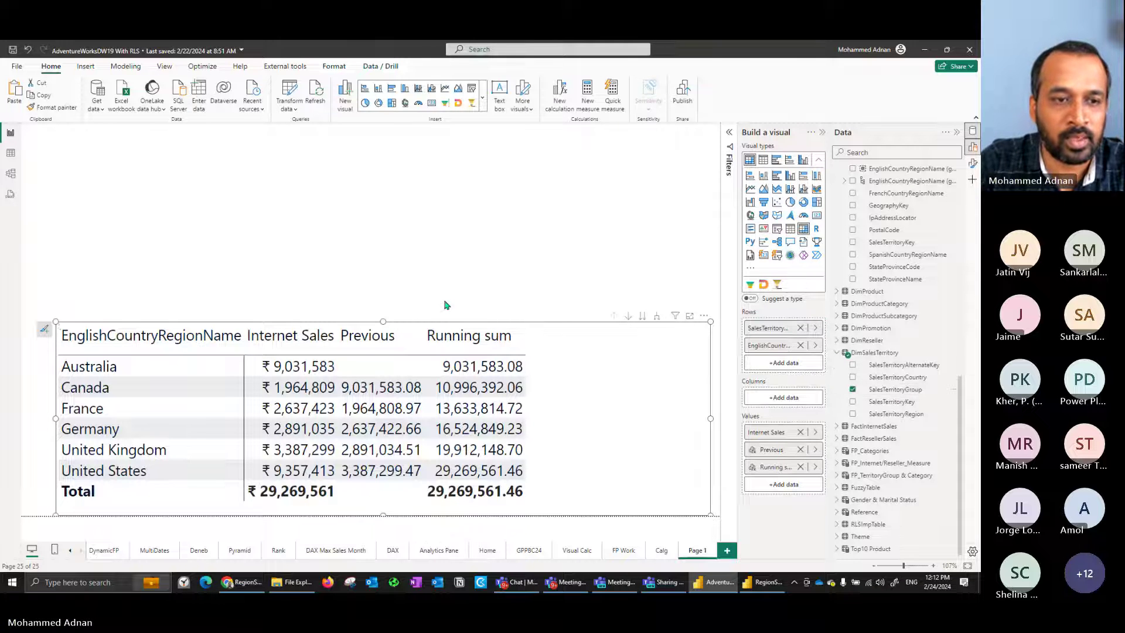
{"action": "left_click", "coordinate": [384, 239]}
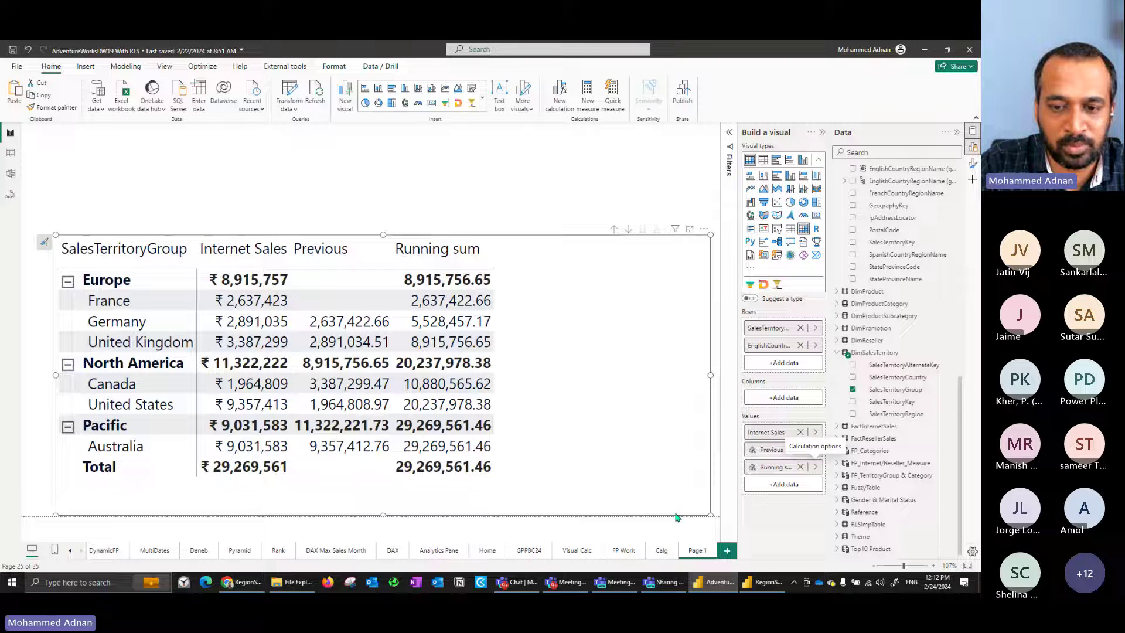
- Open the Running sum calculation of the Visual Calc page's matrix, examine its LOWESTPARENT argument, and return to the report
{"action": "left_click", "coordinate": [572, 554]}
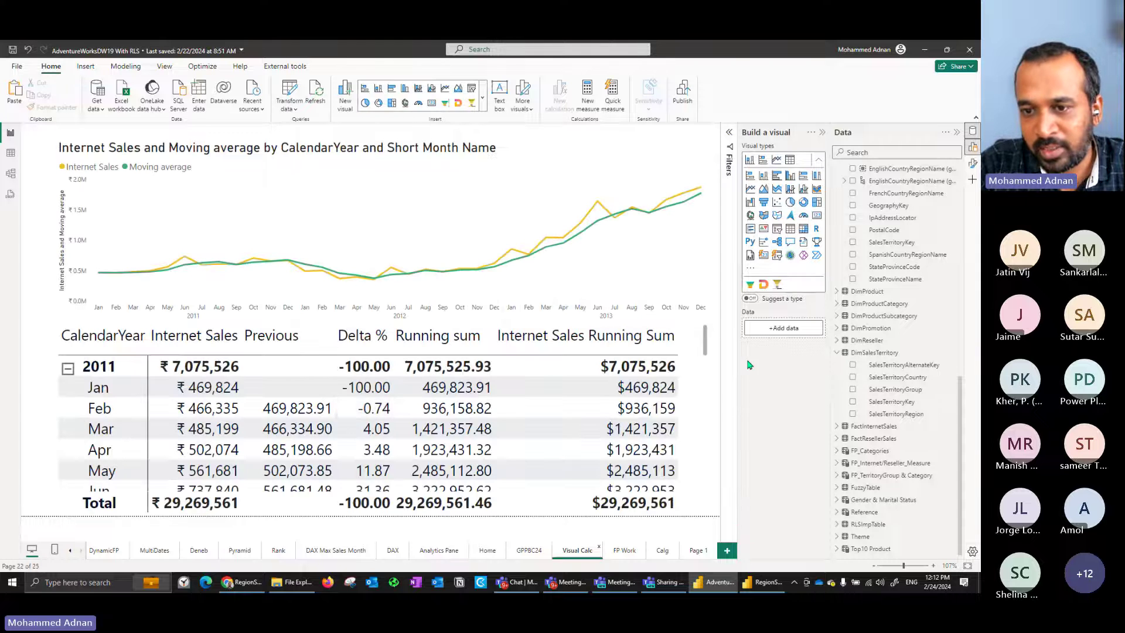
{"action": "left_click", "coordinate": [682, 374]}
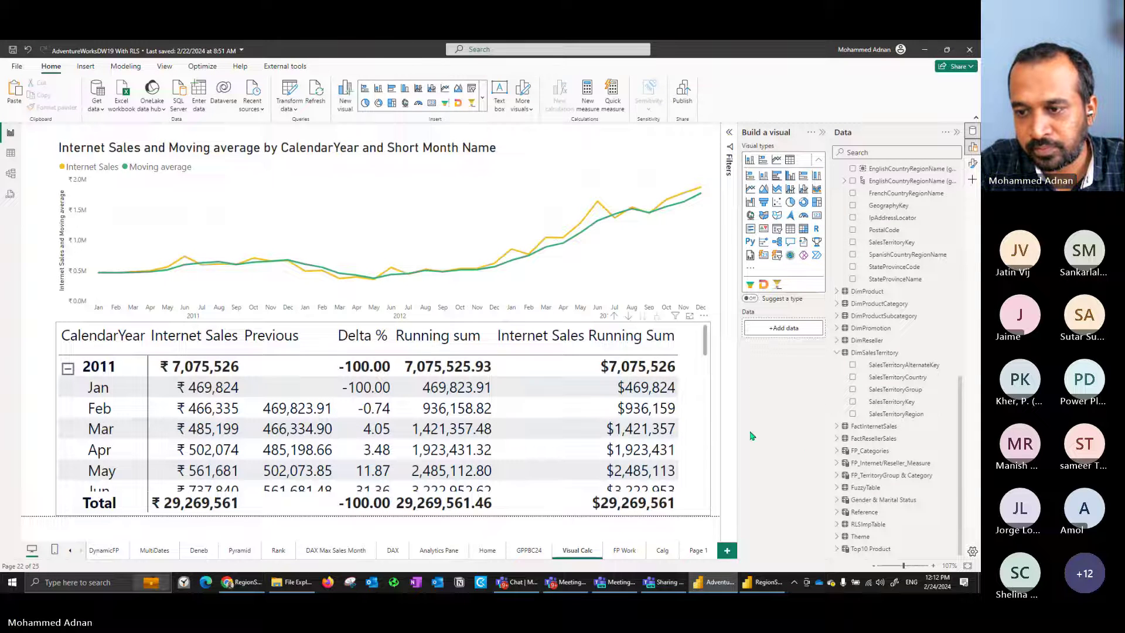
{"action": "left_click", "coordinate": [815, 484]}
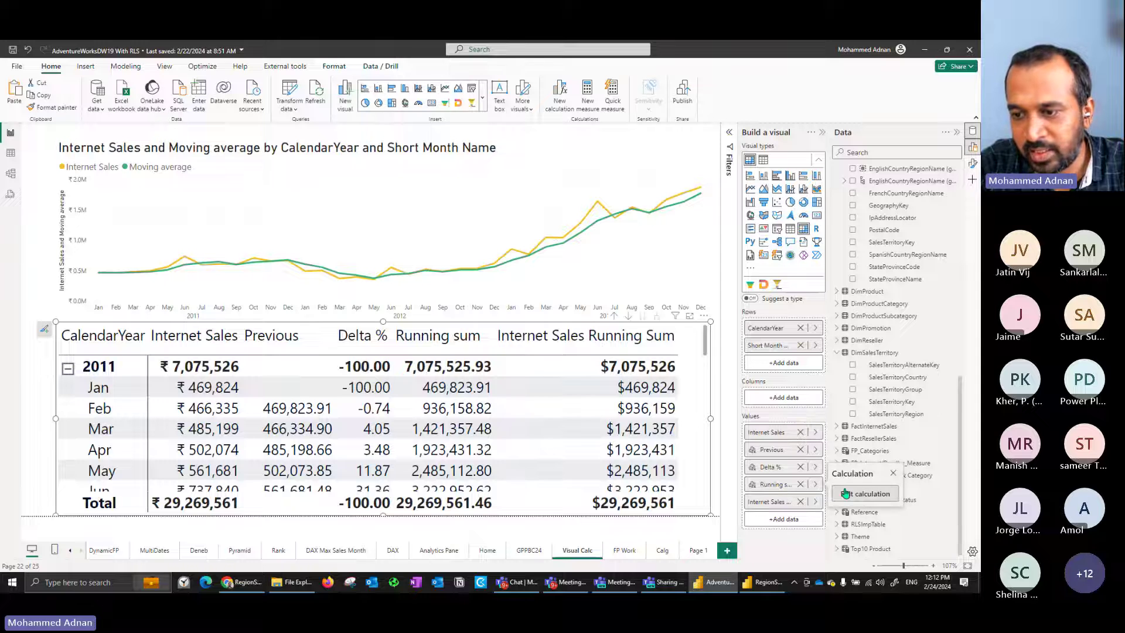
{"action": "left_click", "coordinate": [850, 494]}
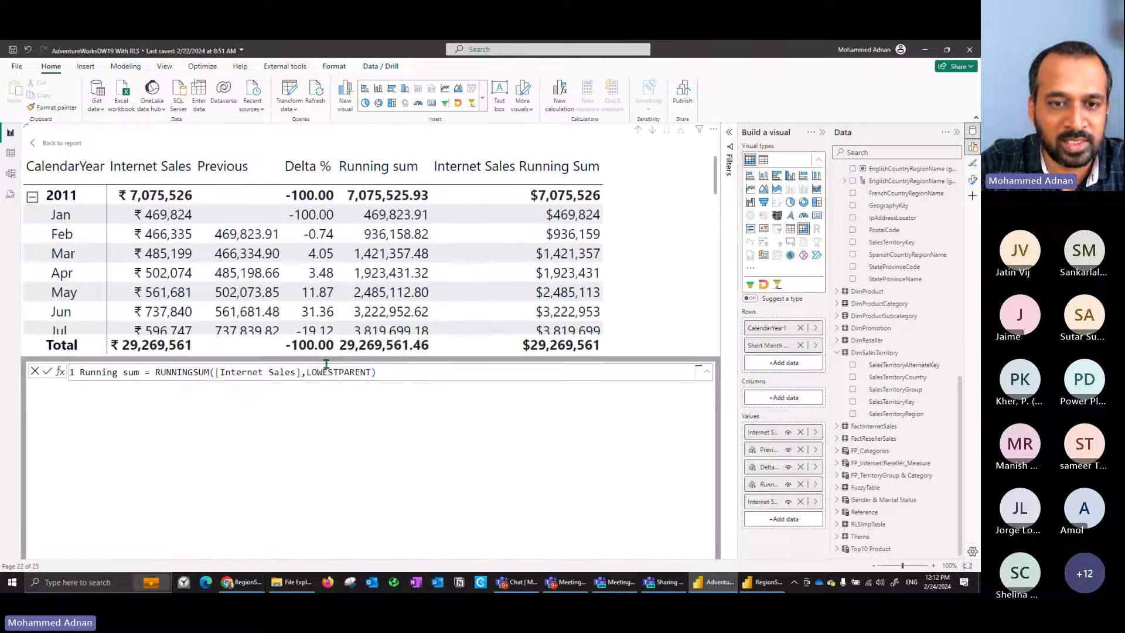
{"action": "double_click", "coordinate": [327, 372]}
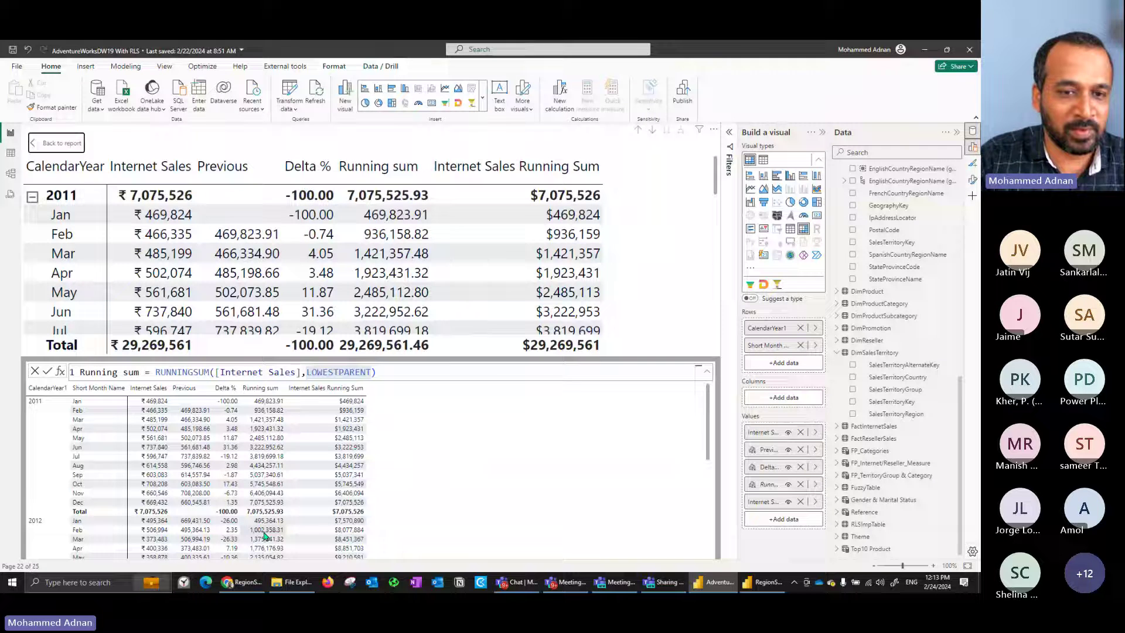
{"action": "double_click", "coordinate": [357, 372]}
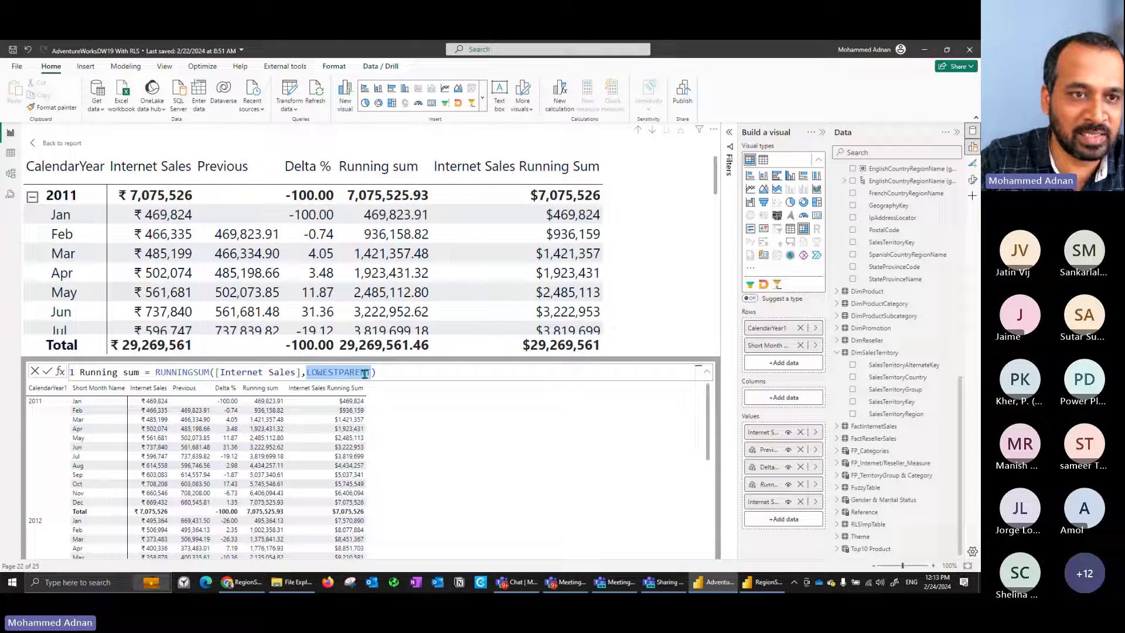
{"action": "left_click", "coordinate": [64, 146]}
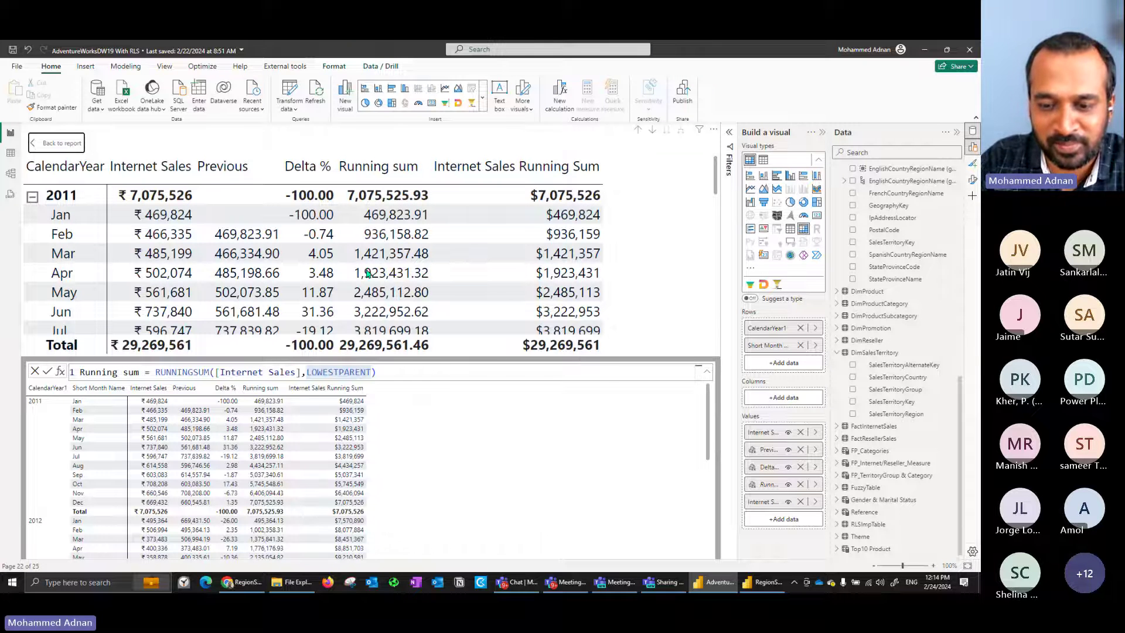
{"action": "mouse_move", "coordinate": [666, 589]}
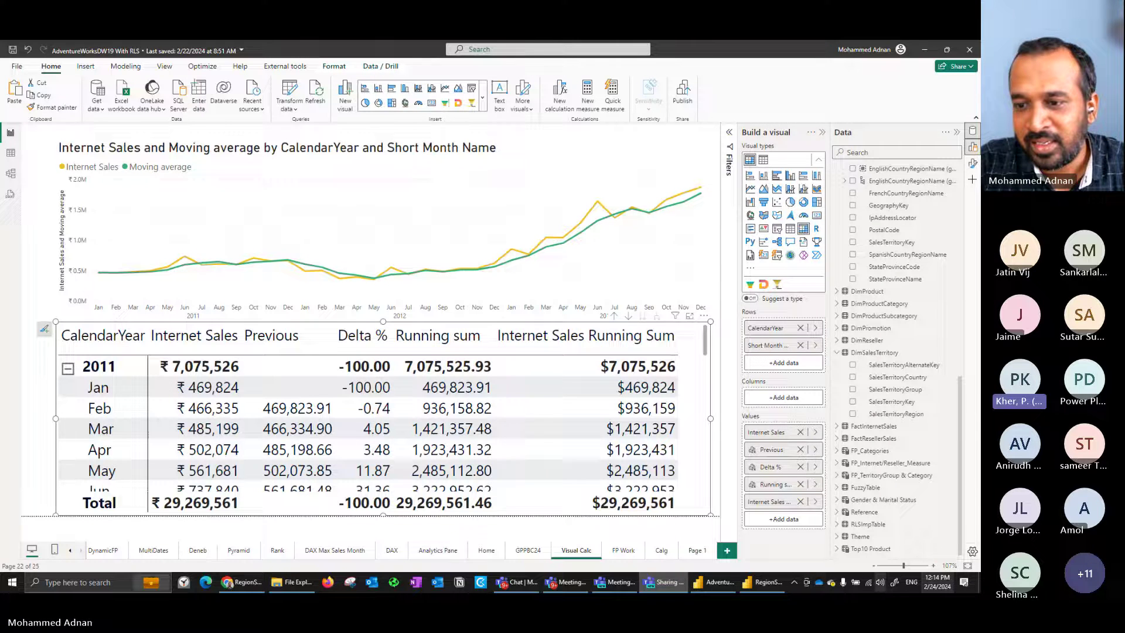
- Open the line chart's Moving average calculation, examine the MOVINGAVERAGE arguments including the window size, and return to the report
{"action": "left_click", "coordinate": [580, 158]}
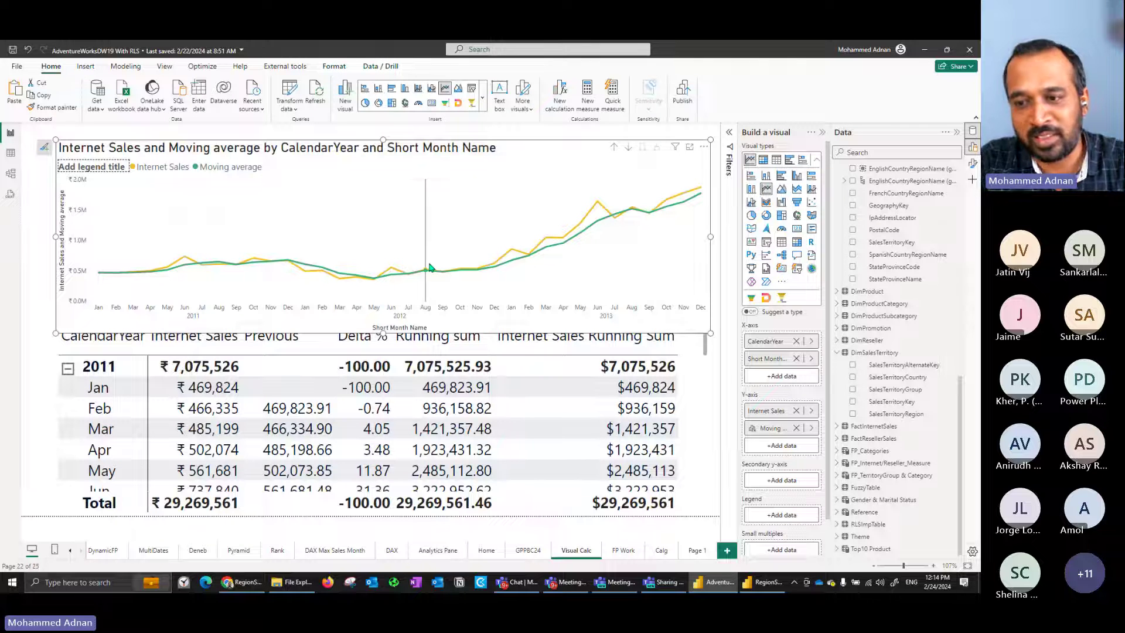
{"action": "left_click", "coordinate": [812, 429]}
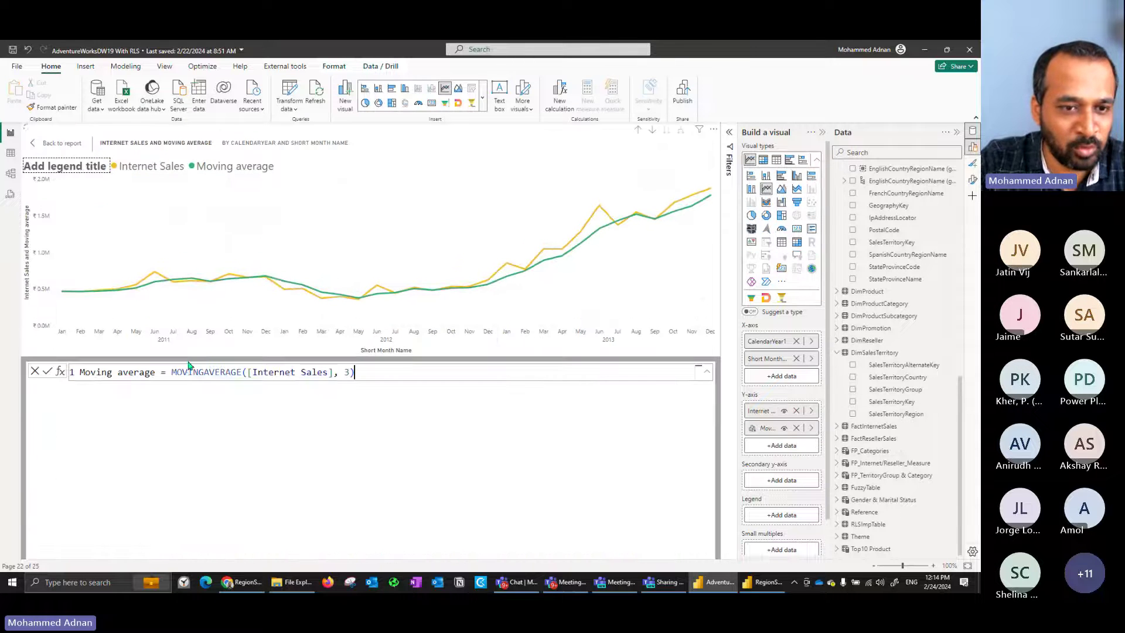
{"action": "left_click_drag", "start_coordinate": [253, 372], "coordinate": [306, 372]}
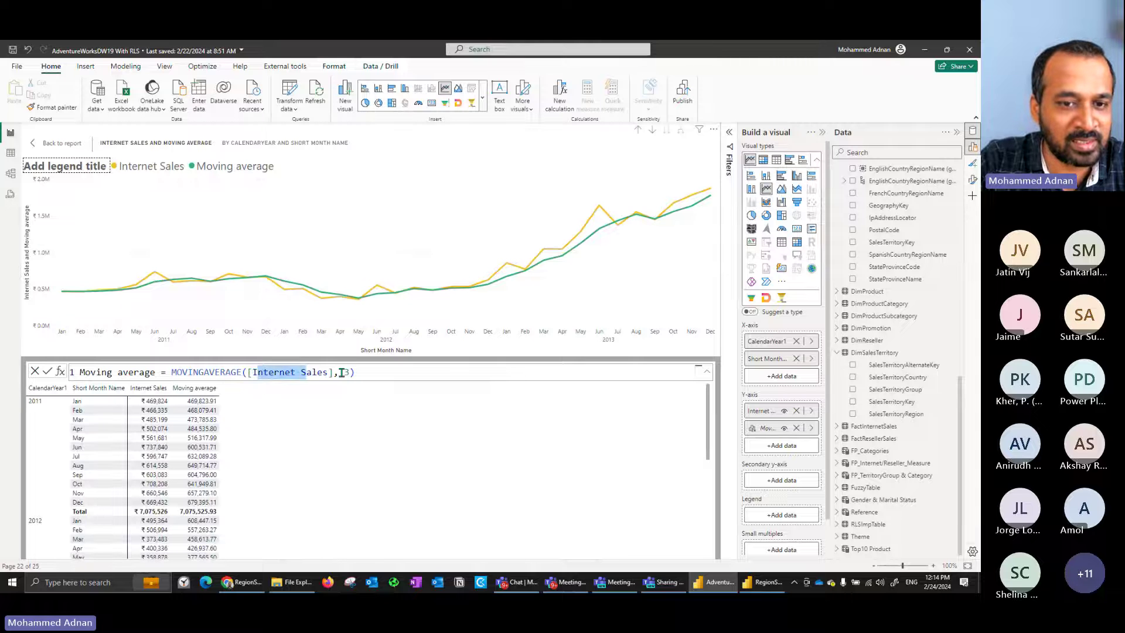
{"action": "left_click", "coordinate": [342, 373]}
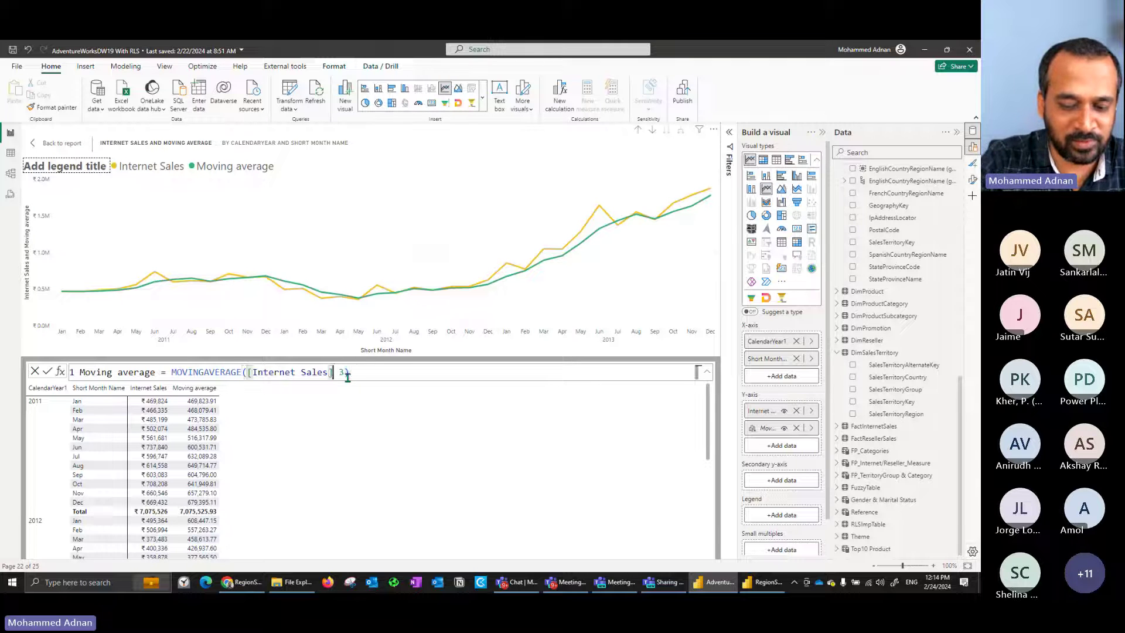
{"action": "left_click", "coordinate": [348, 375]}
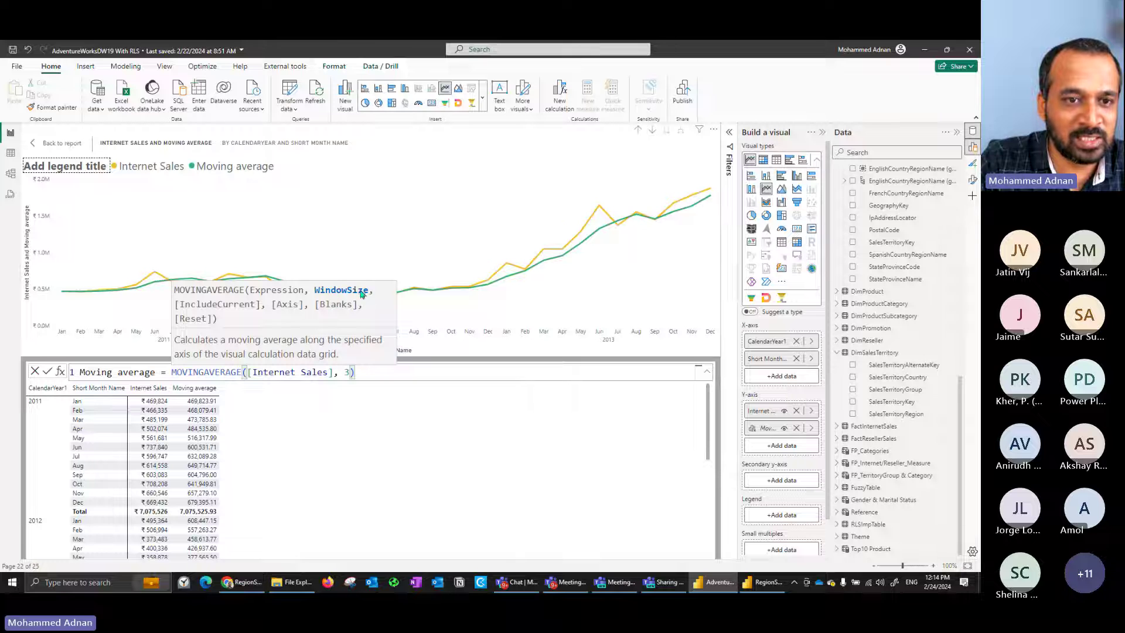
{"action": "double_click", "coordinate": [349, 372]}
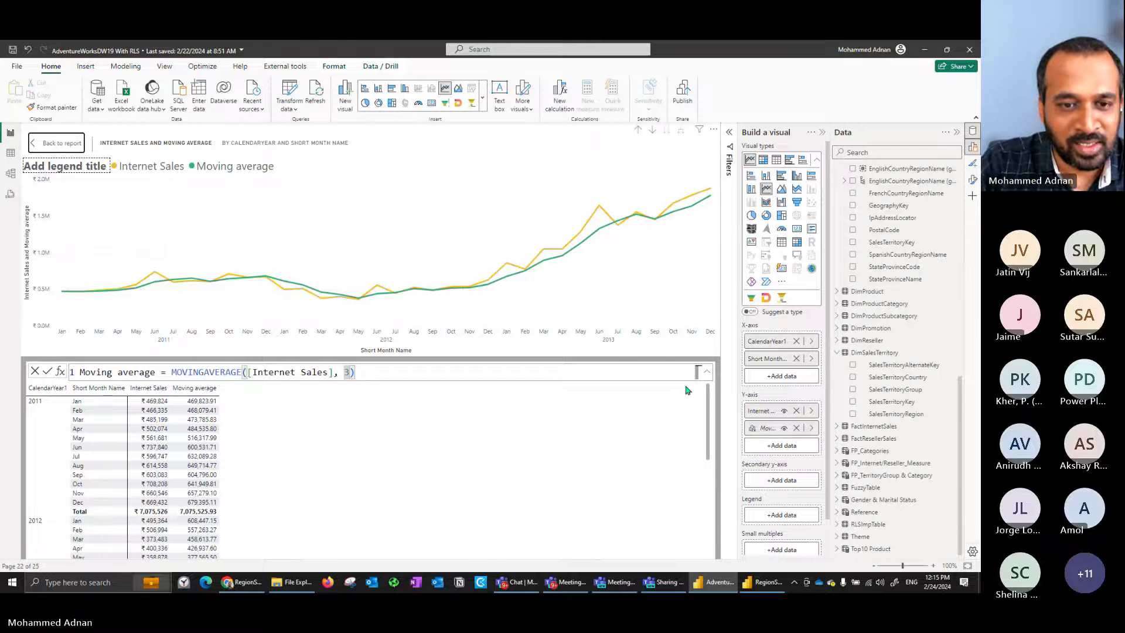
{"action": "left_click", "coordinate": [49, 136]}
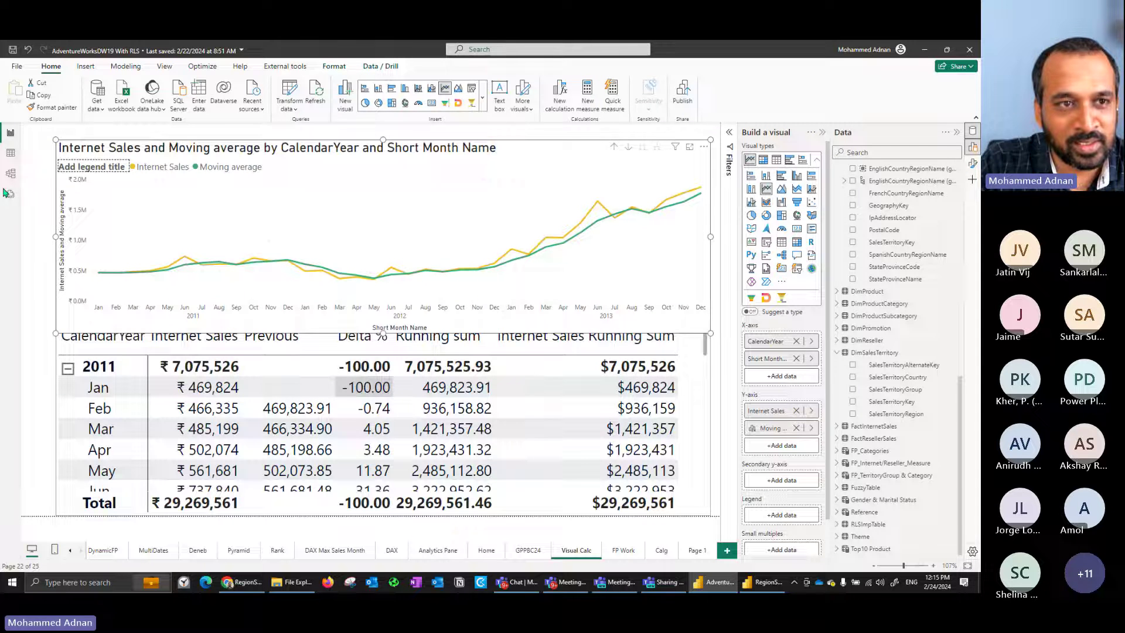
{"action": "left_click", "coordinate": [51, 183]}
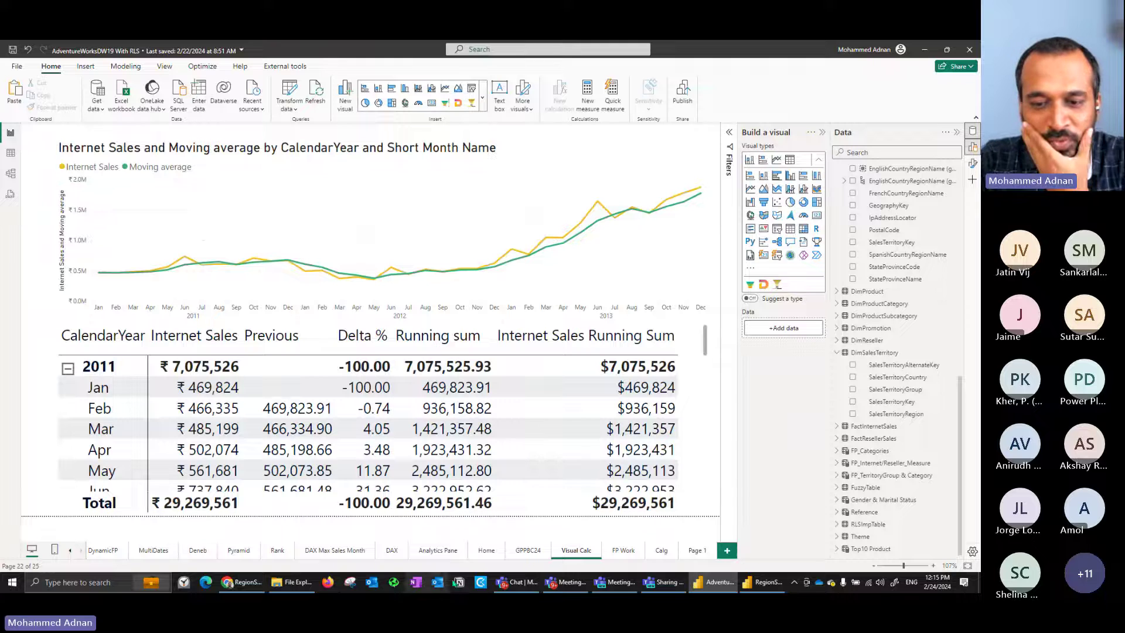
- After viewing the agenda on the GPPBC24 page, filter the FP Work page's matrix by Reseller and switch it to Internet
{"action": "left_click", "coordinate": [528, 550]}
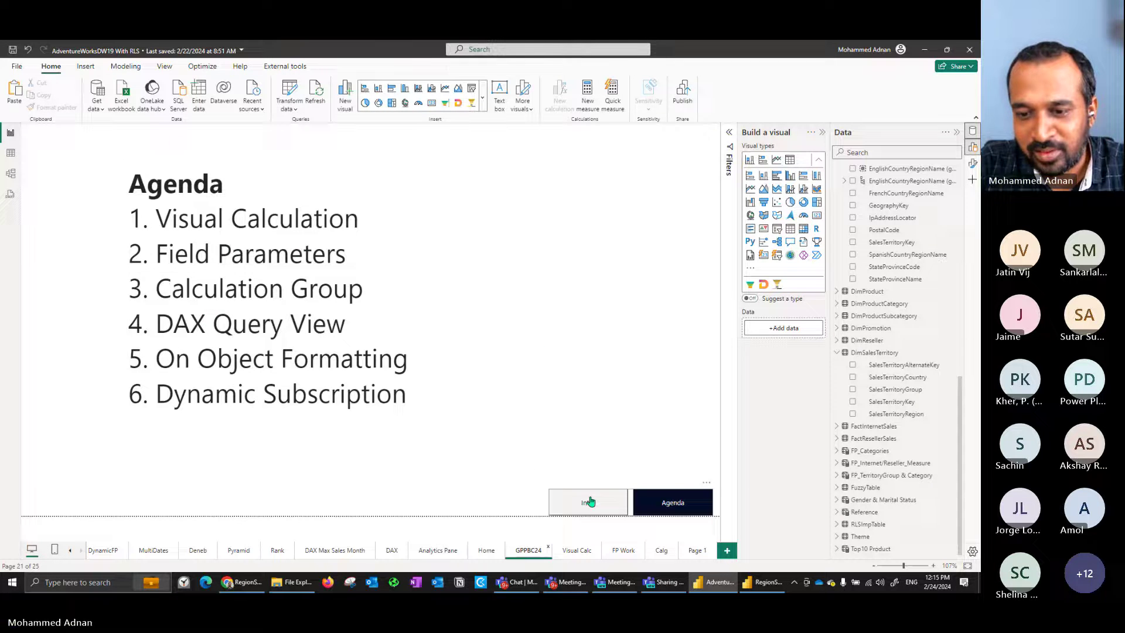
{"action": "left_click", "coordinate": [623, 553]}
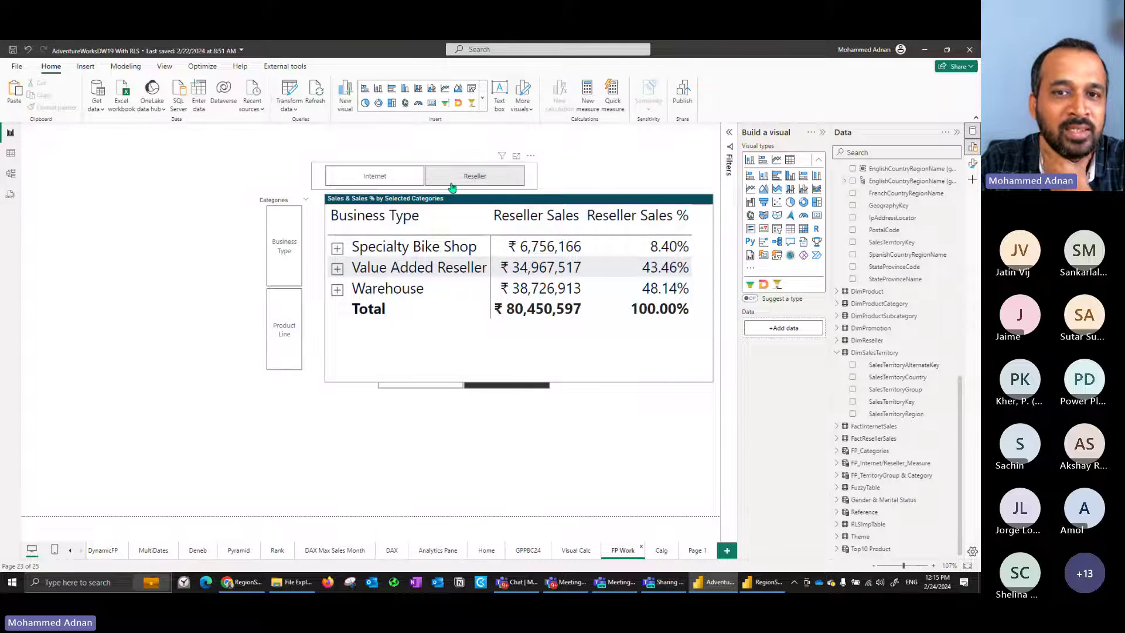
{"action": "left_click", "coordinate": [511, 187]}
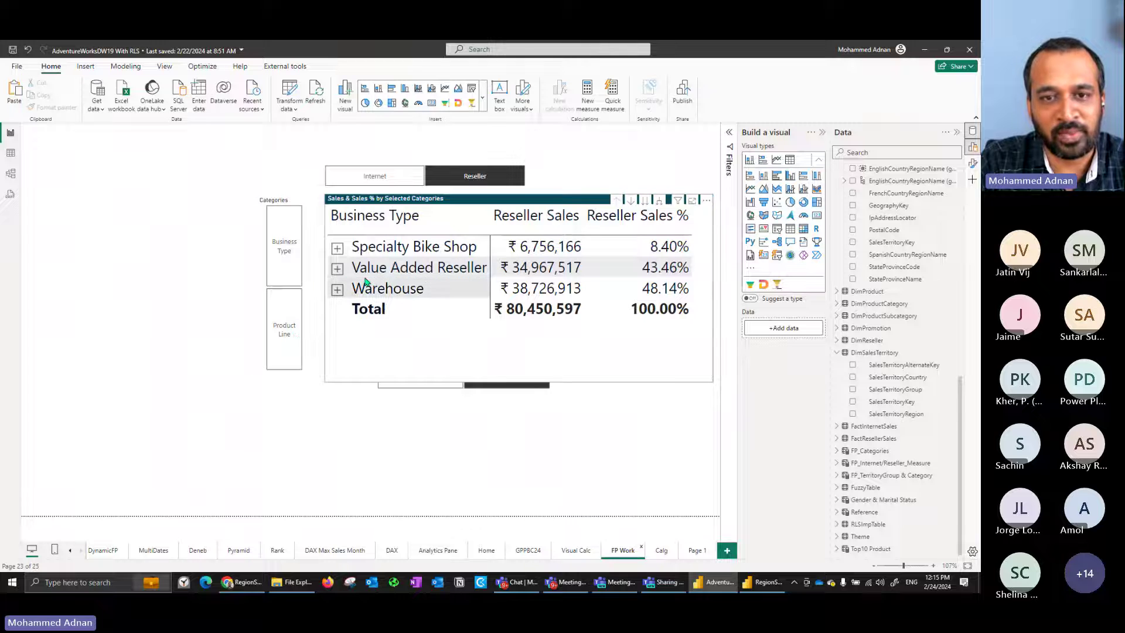
{"action": "left_click", "coordinate": [377, 181]}
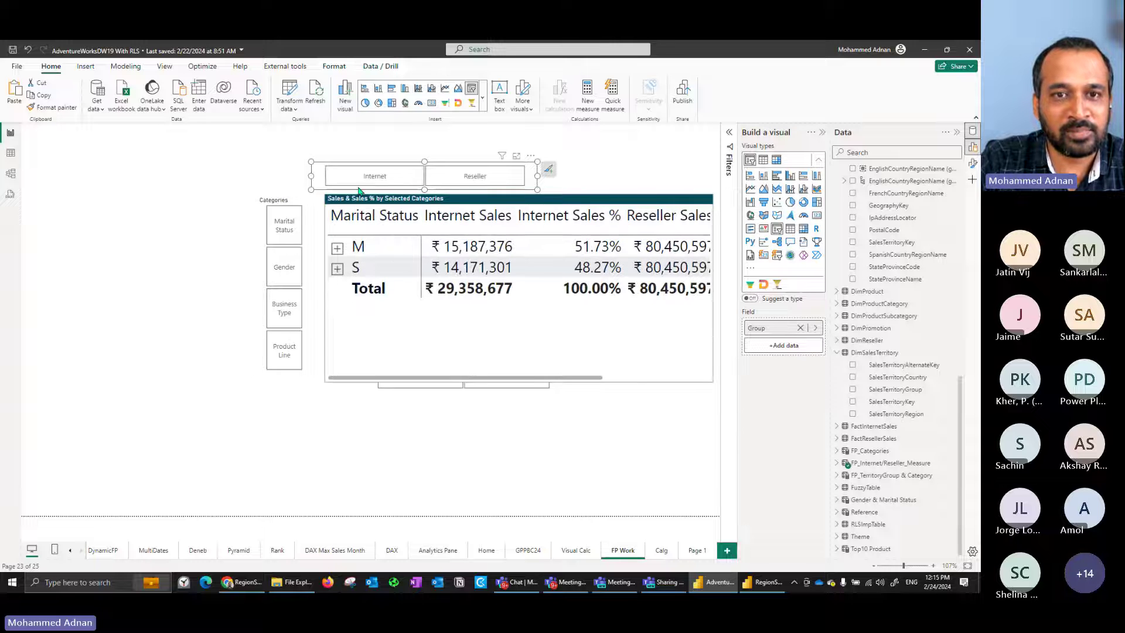
{"action": "left_click", "coordinate": [374, 177]}
- Select both Marital Status and Gender in the Categories slicer and expand the matrix to show gender under each marital status
{"action": "left_click", "coordinate": [299, 273]}
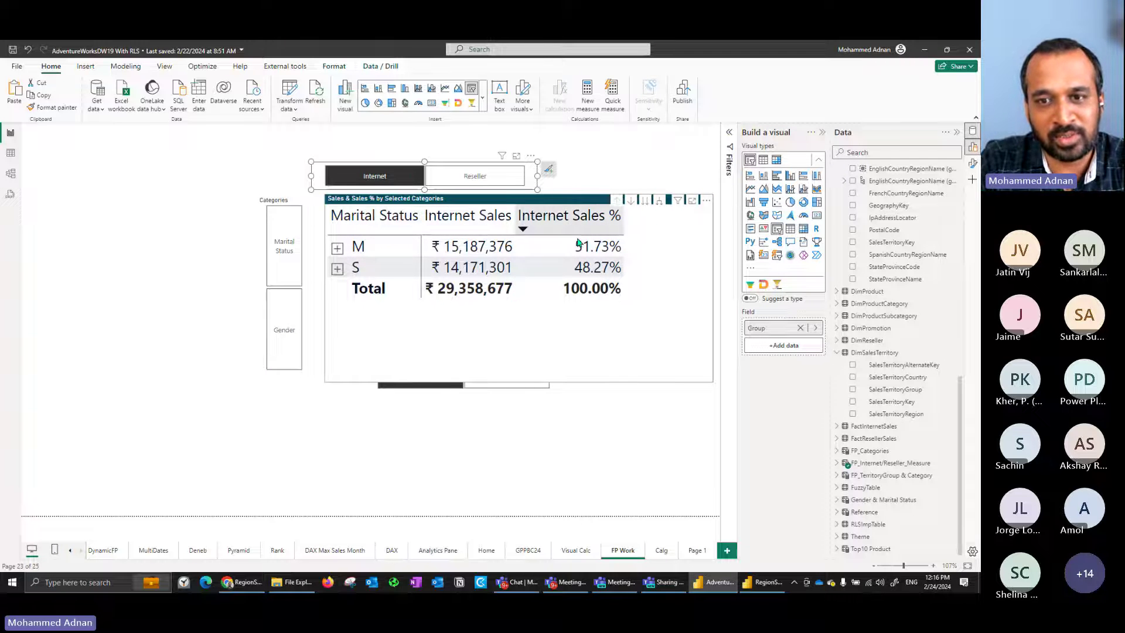
{"action": "left_click", "coordinate": [292, 266]}
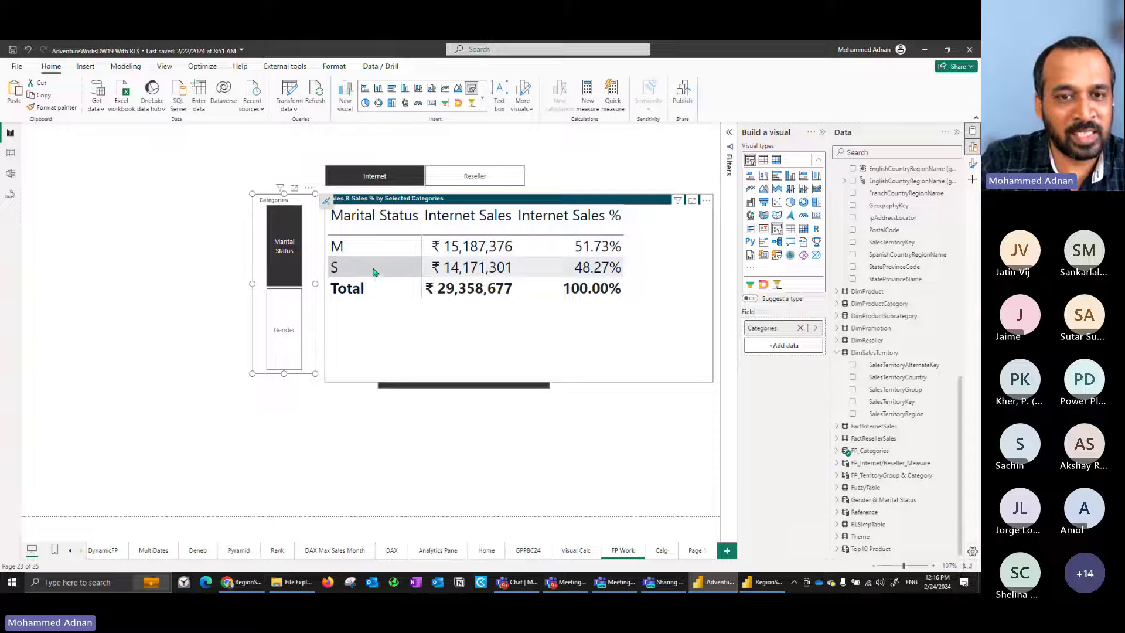
{"action": "left_click", "coordinate": [294, 326]}
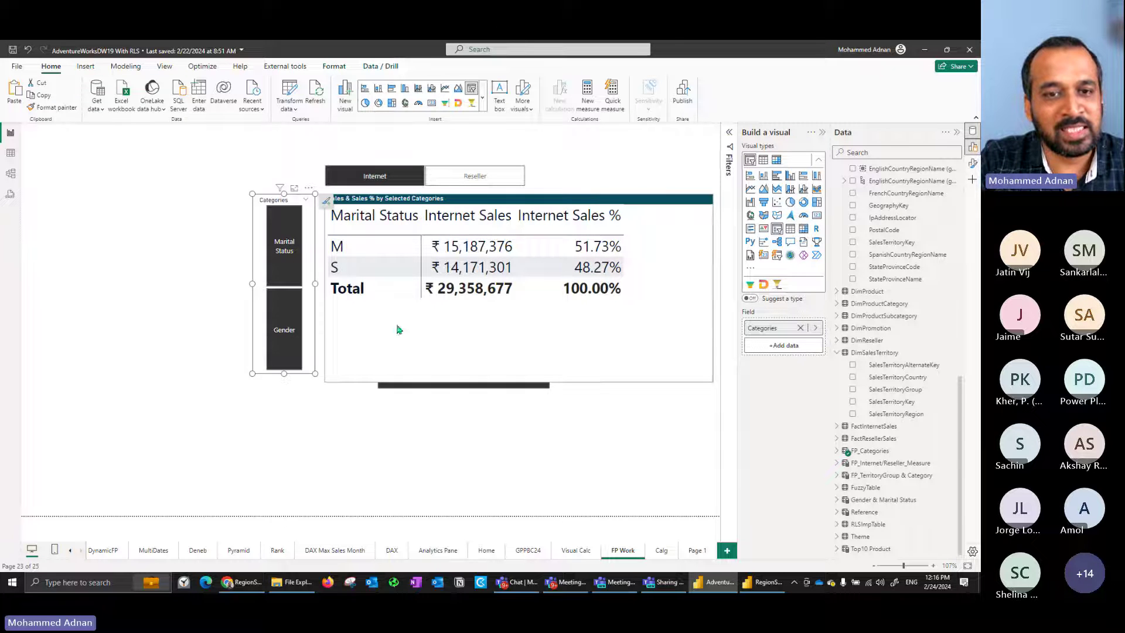
{"action": "left_click", "coordinate": [363, 268]}
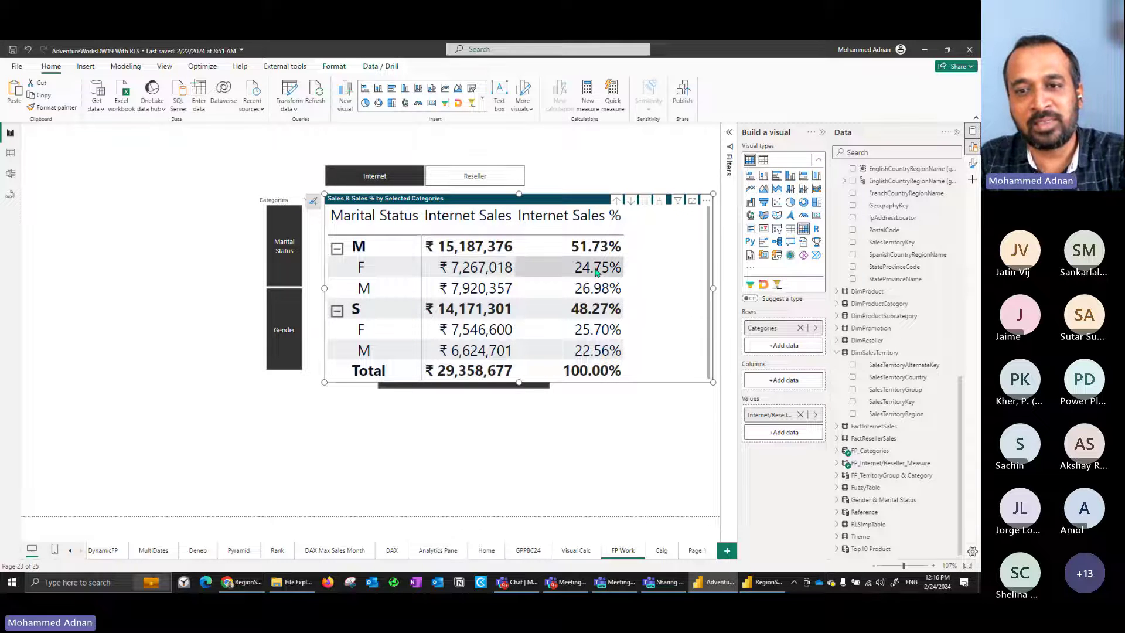
- Reverse the matrix hierarchy by leaving only Gender selected in the Categories slicer and adding Marital Status after it
{"action": "left_click", "coordinate": [303, 283]}
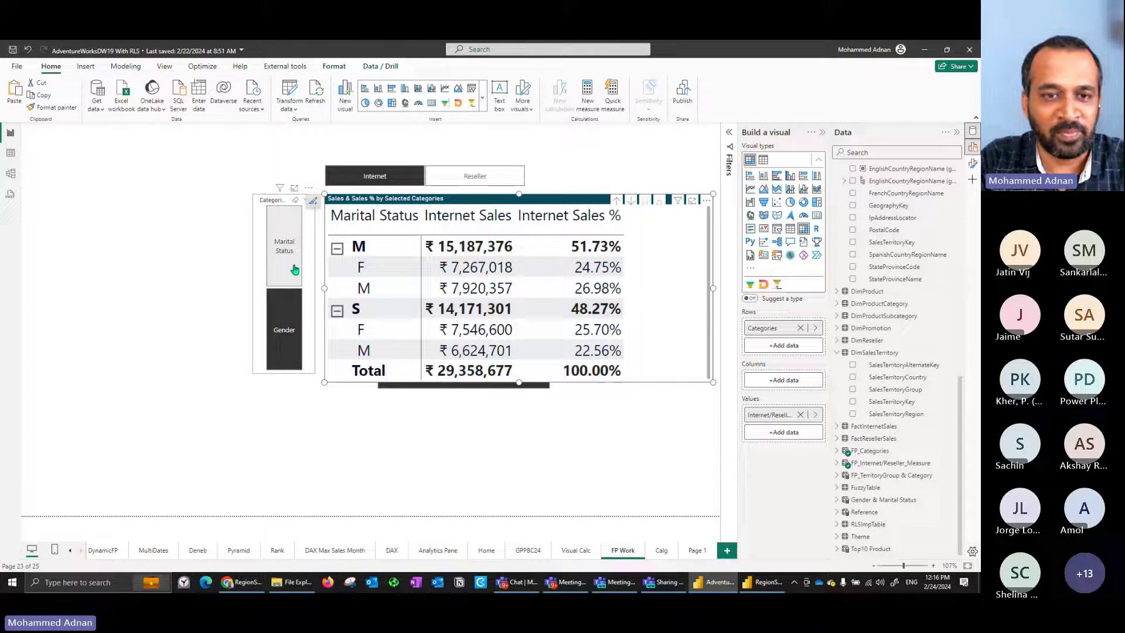
{"action": "left_click", "coordinate": [293, 321]}
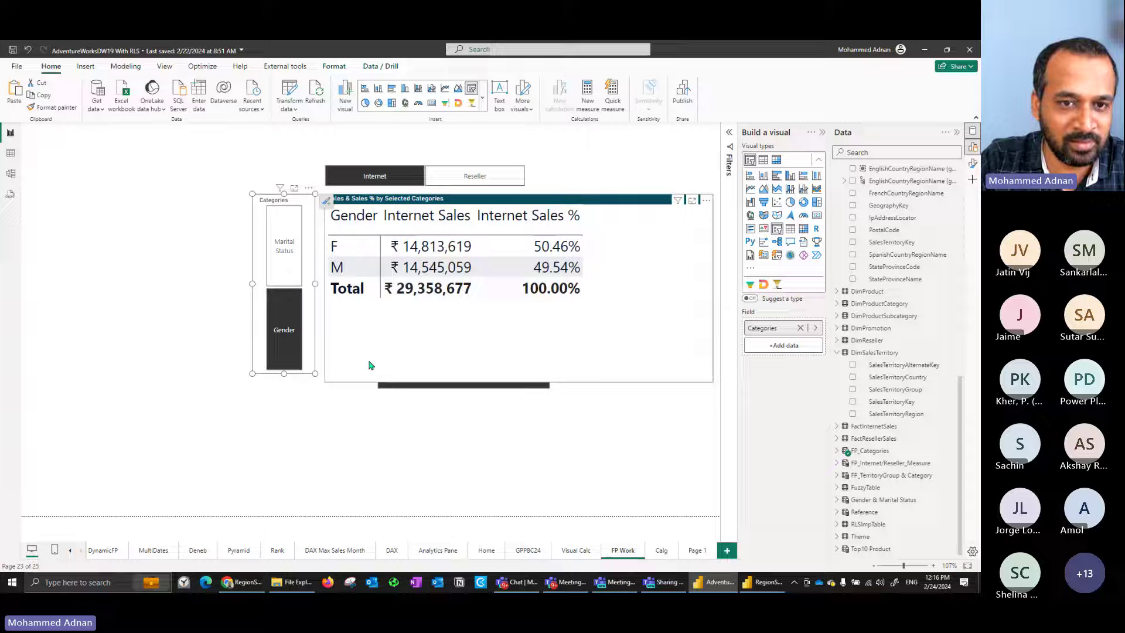
{"action": "left_click", "coordinate": [289, 259], "text": "ctrl"}
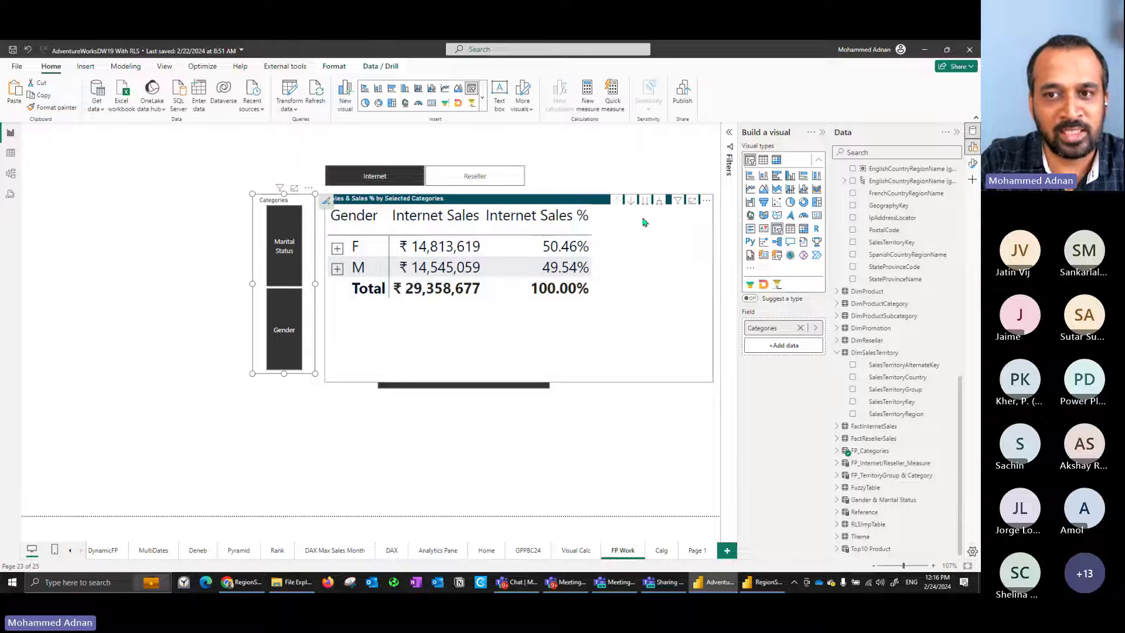
- Expand the matrix to show marital status under each gender and switch the page to Reseller
{"action": "left_click", "coordinate": [386, 252]}
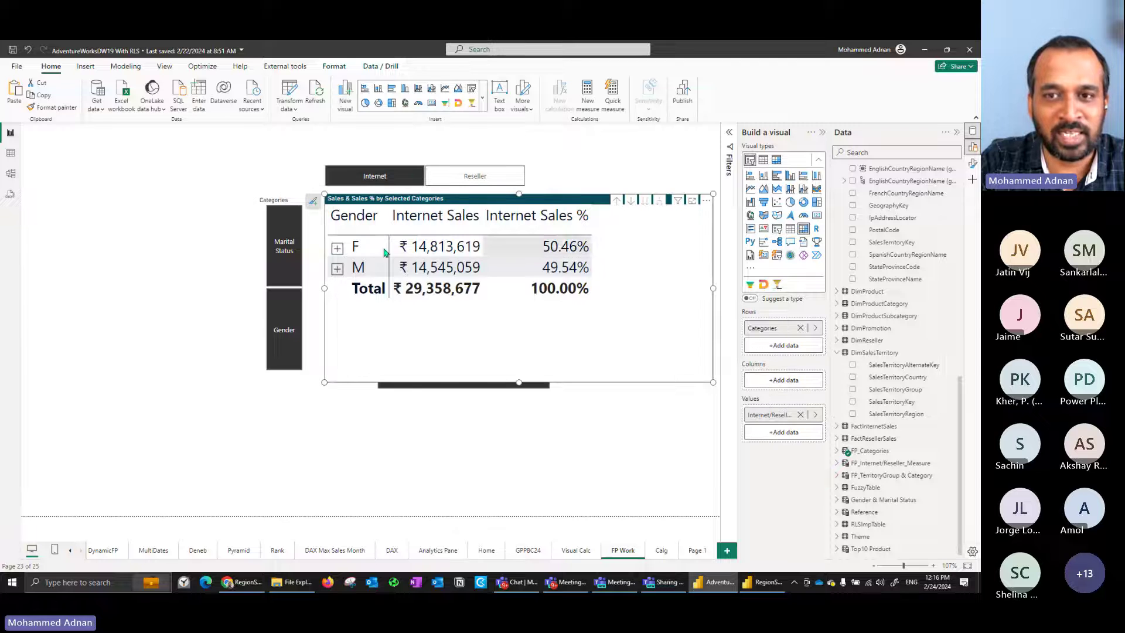
{"action": "left_click", "coordinate": [659, 200]}
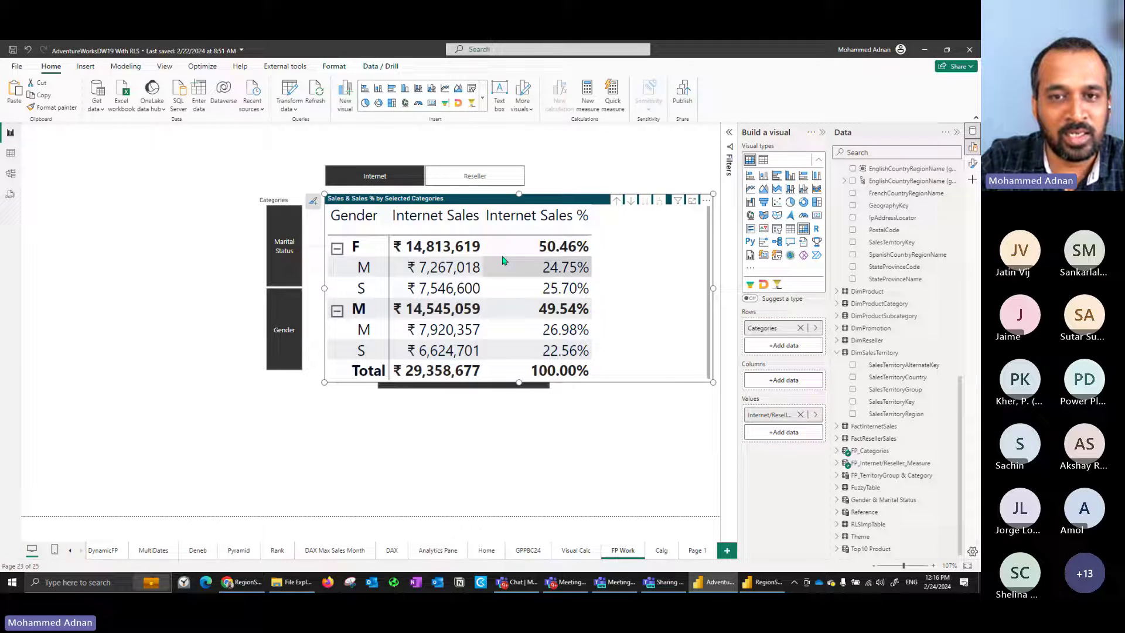
{"action": "left_click", "coordinate": [431, 181]}
{"action": "left_click", "coordinate": [294, 259]}
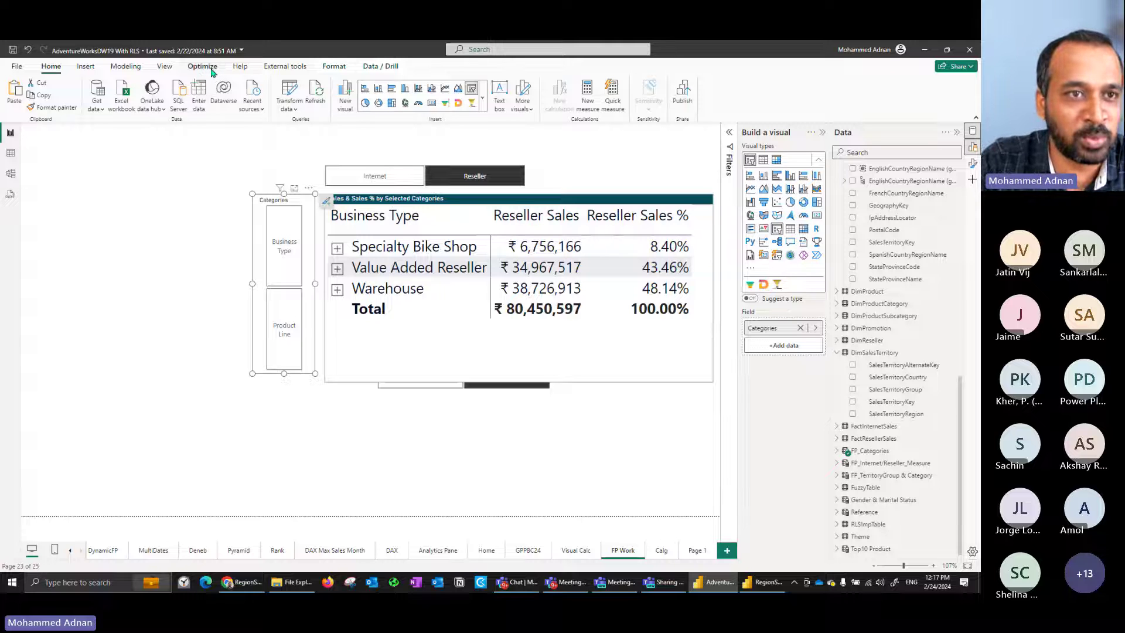
{"action": "left_click", "coordinate": [126, 67]}
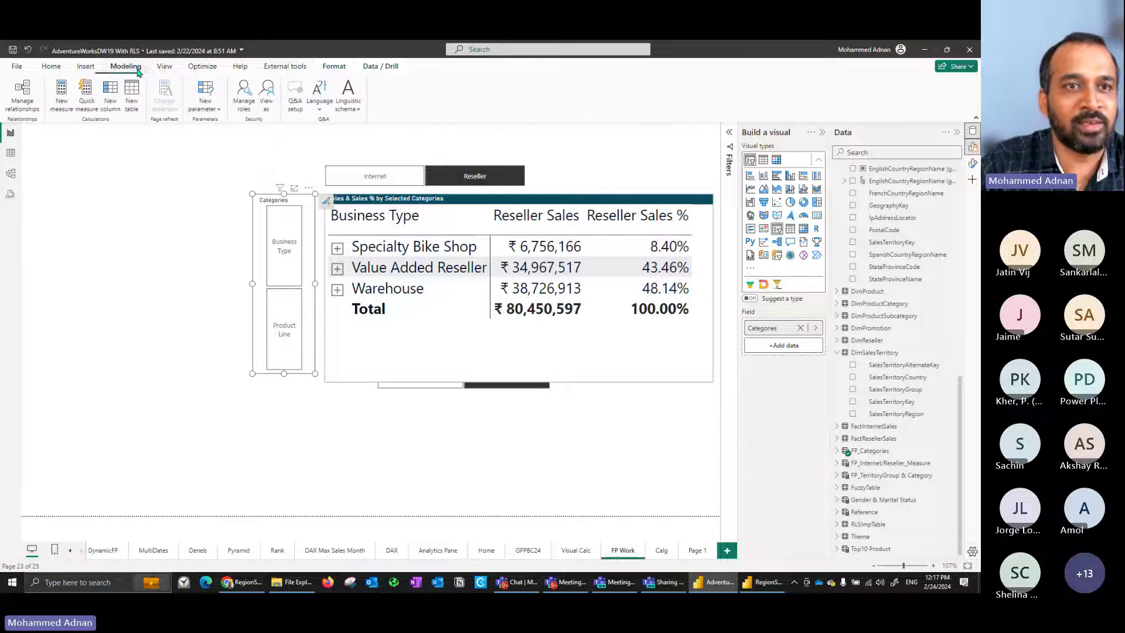
{"action": "left_click", "coordinate": [212, 109]}
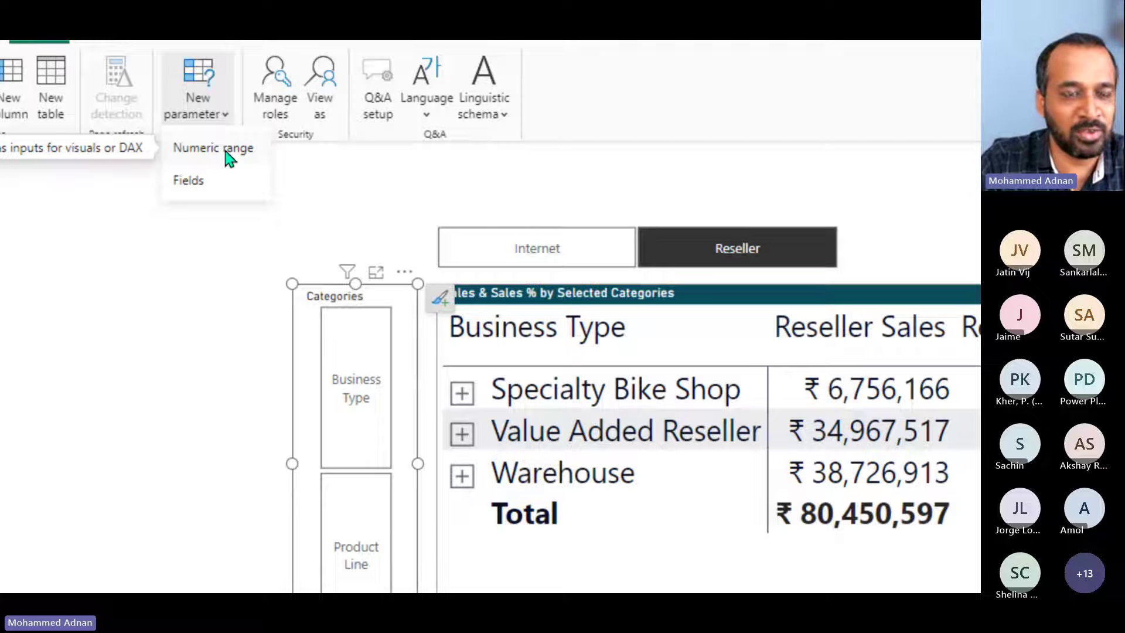
{"action": "left_click", "coordinate": [226, 184]}
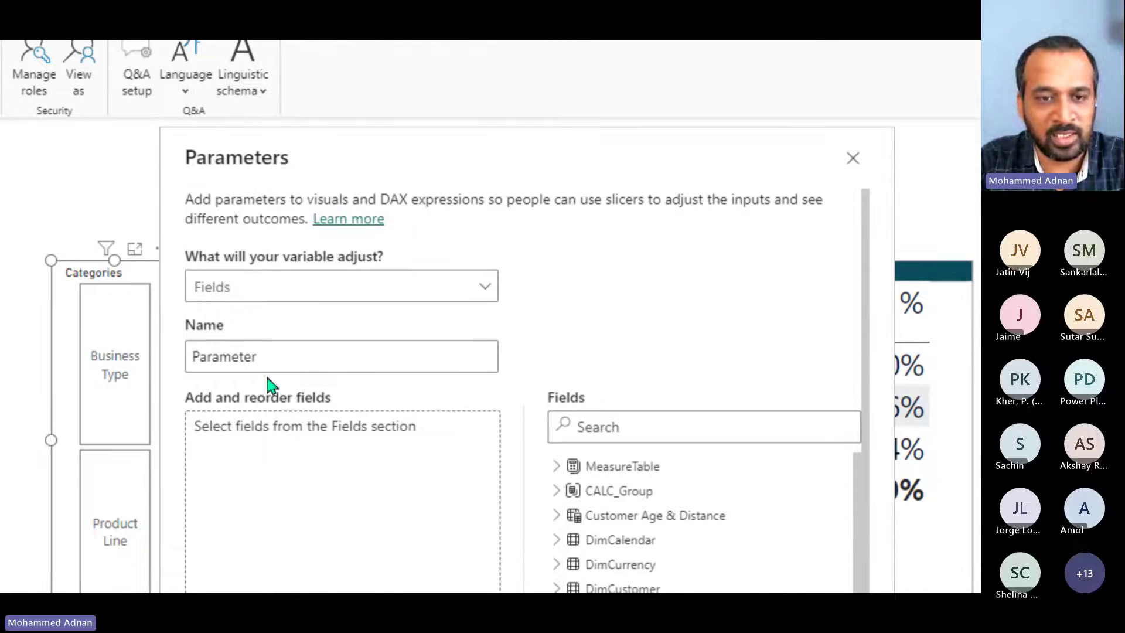
{"action": "left_click_drag", "start_coordinate": [283, 356], "coordinate": [184, 356]}
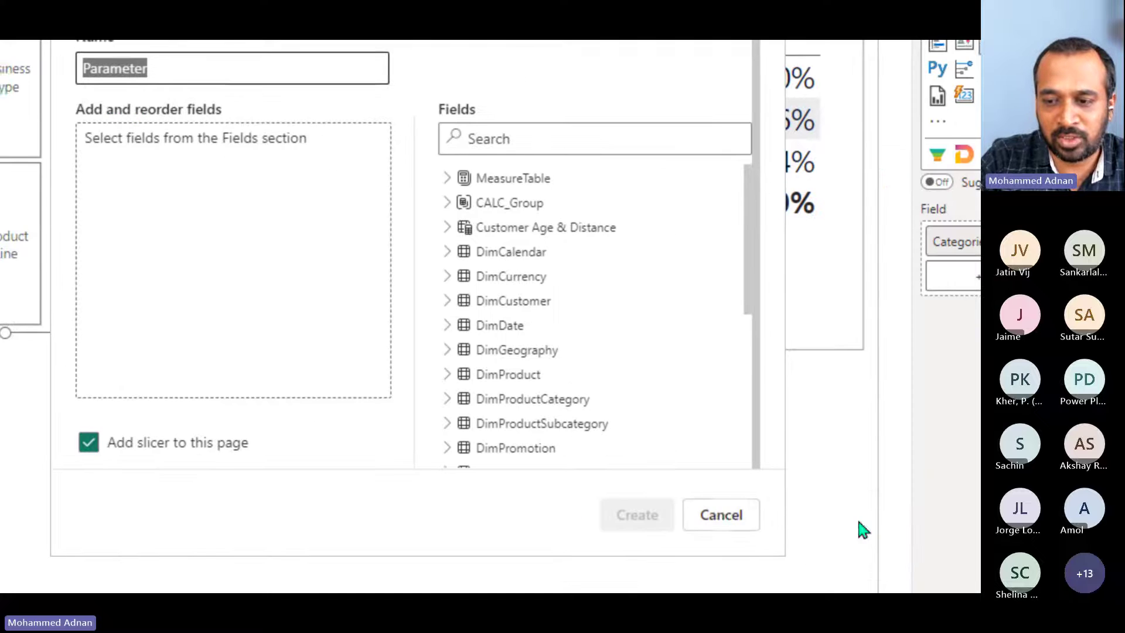
{"action": "left_click", "coordinate": [722, 516]}
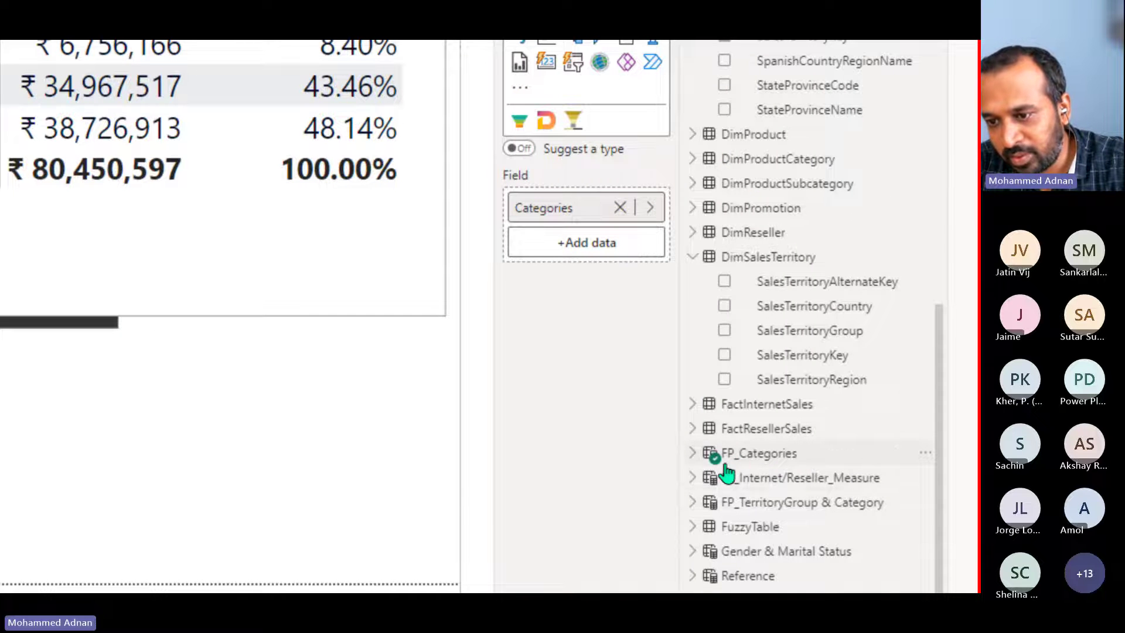
- Open the FP_Categories formula and examine each entry's display name and NAMEOF column reference, and close the formula
{"action": "left_click", "coordinate": [760, 461]}
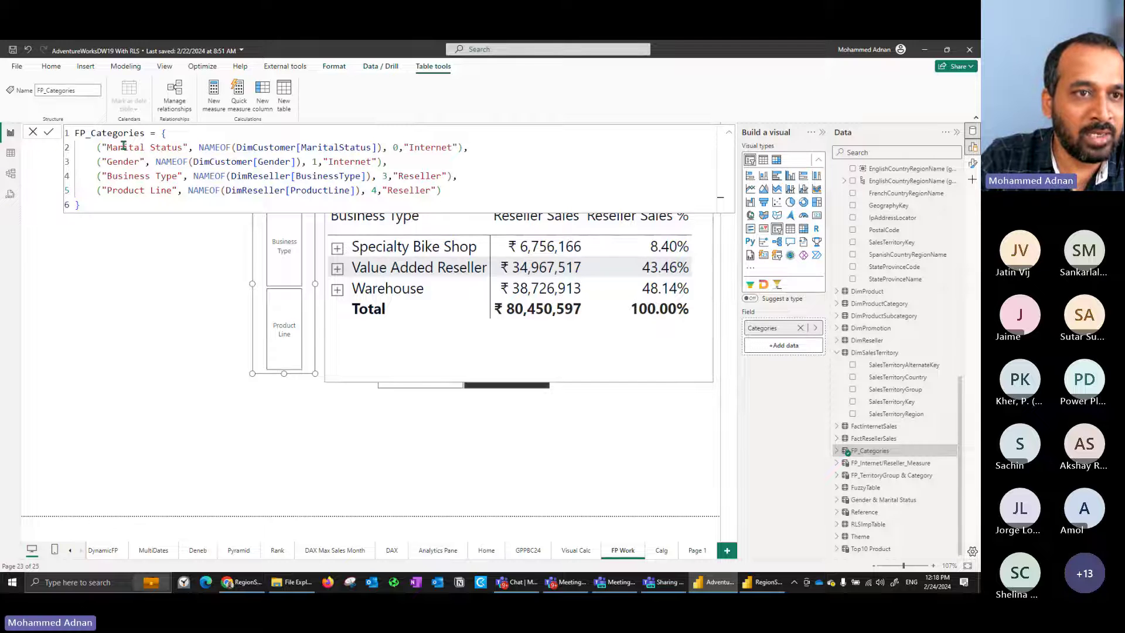
{"action": "left_click_drag", "start_coordinate": [101, 147], "coordinate": [162, 146]}
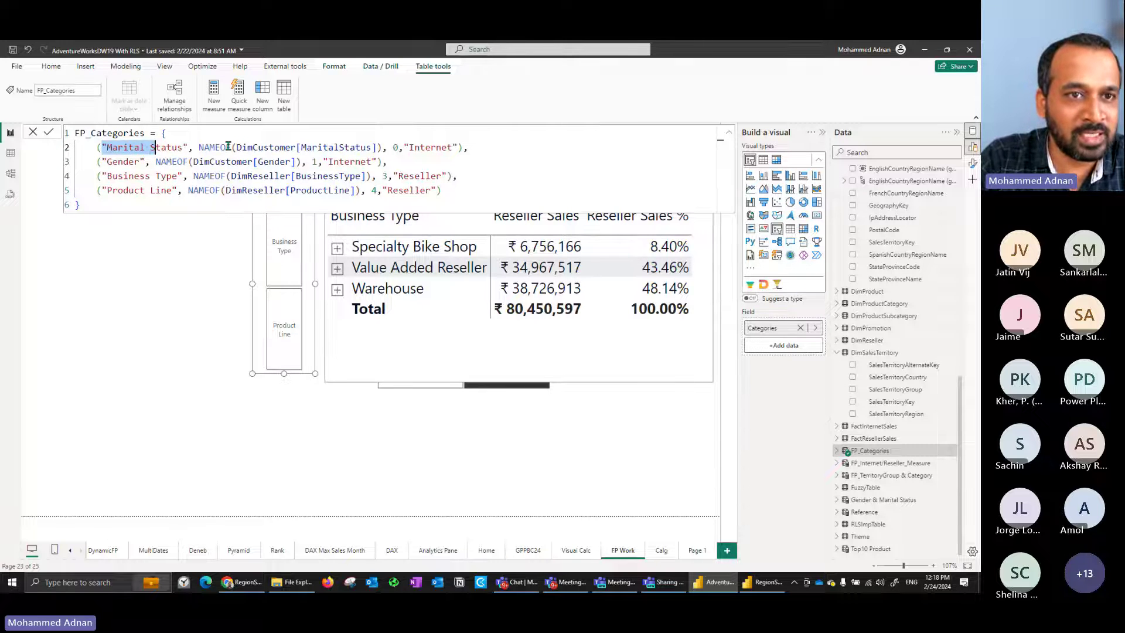
{"action": "left_click_drag", "start_coordinate": [262, 147], "coordinate": [371, 147]}
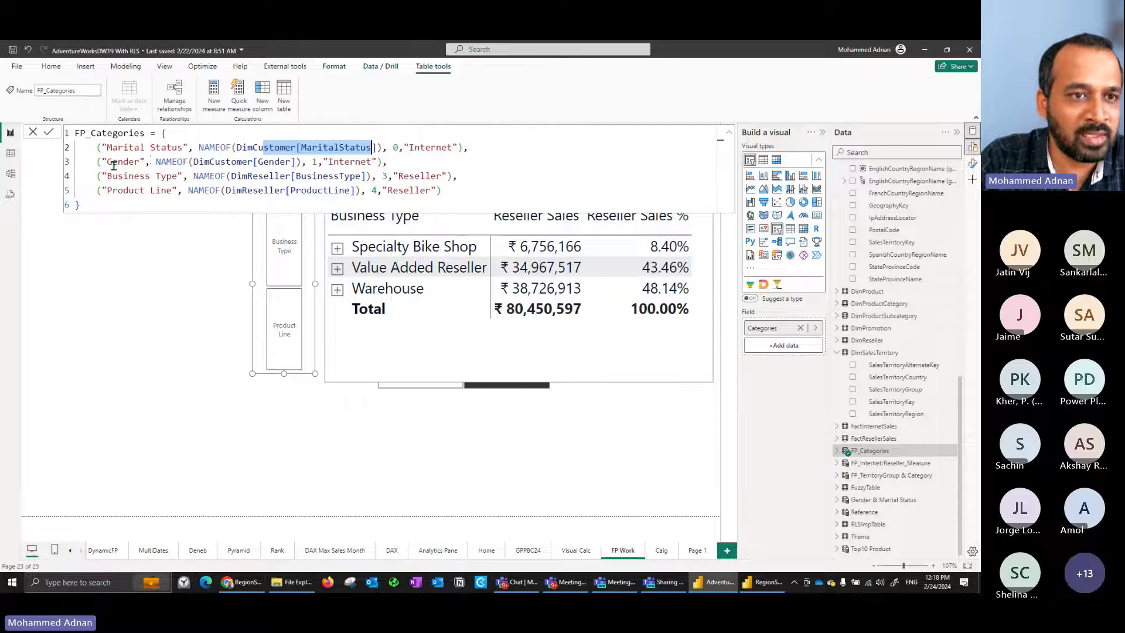
{"action": "left_click_drag", "start_coordinate": [107, 162], "coordinate": [156, 161]}
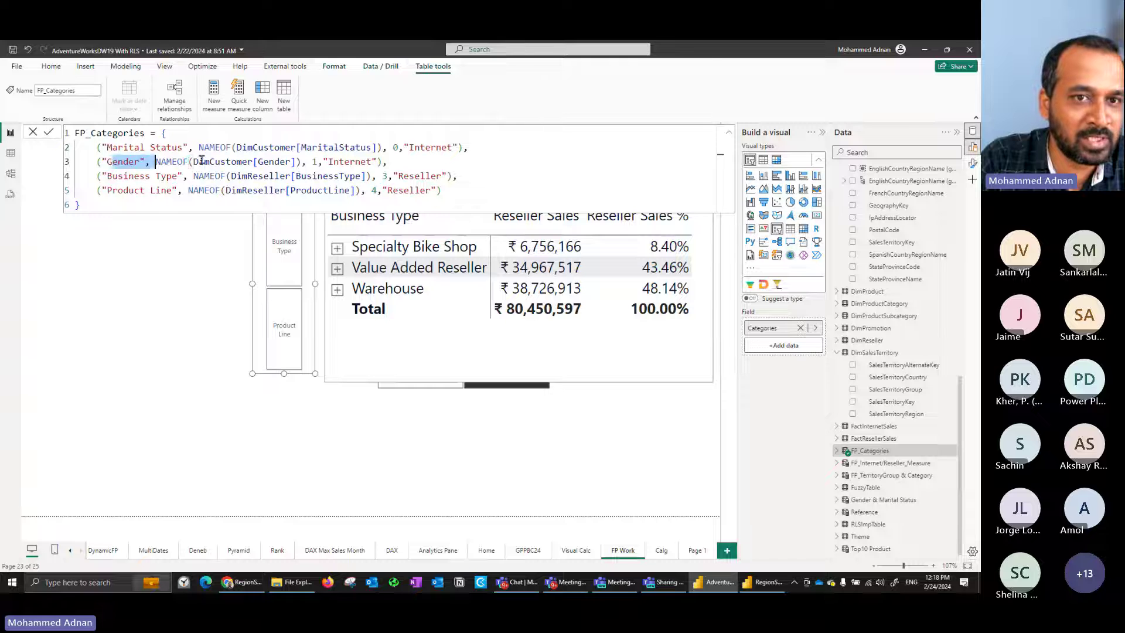
{"action": "left_click_drag", "start_coordinate": [200, 161], "coordinate": [310, 162]}
{"action": "left_click", "coordinate": [248, 162]}
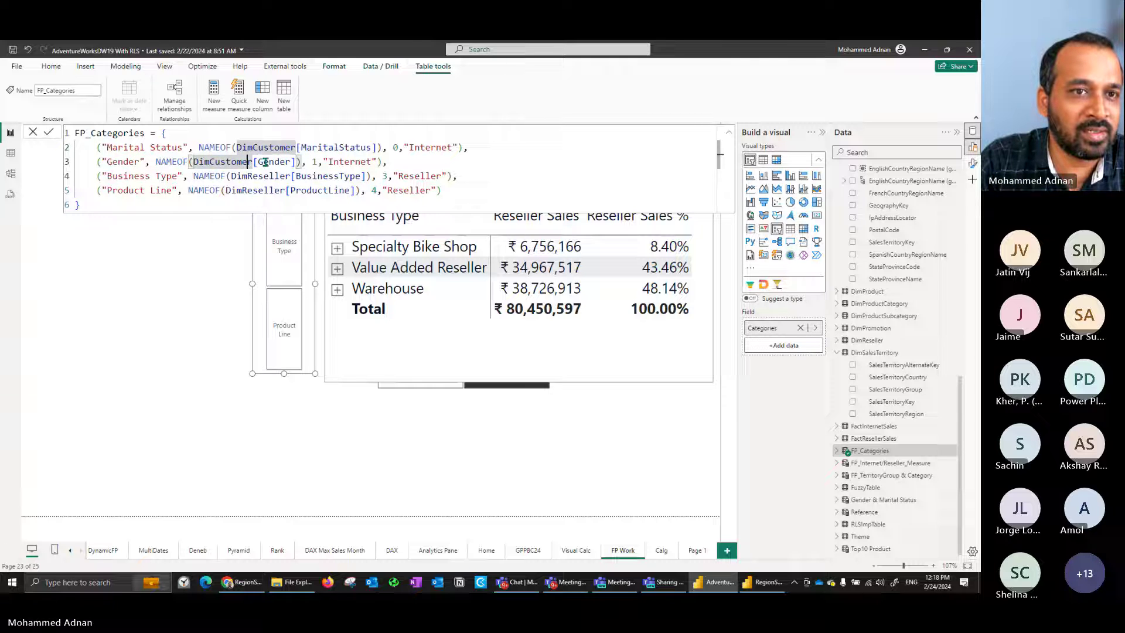
{"action": "left_click_drag", "start_coordinate": [215, 162], "coordinate": [289, 161]}
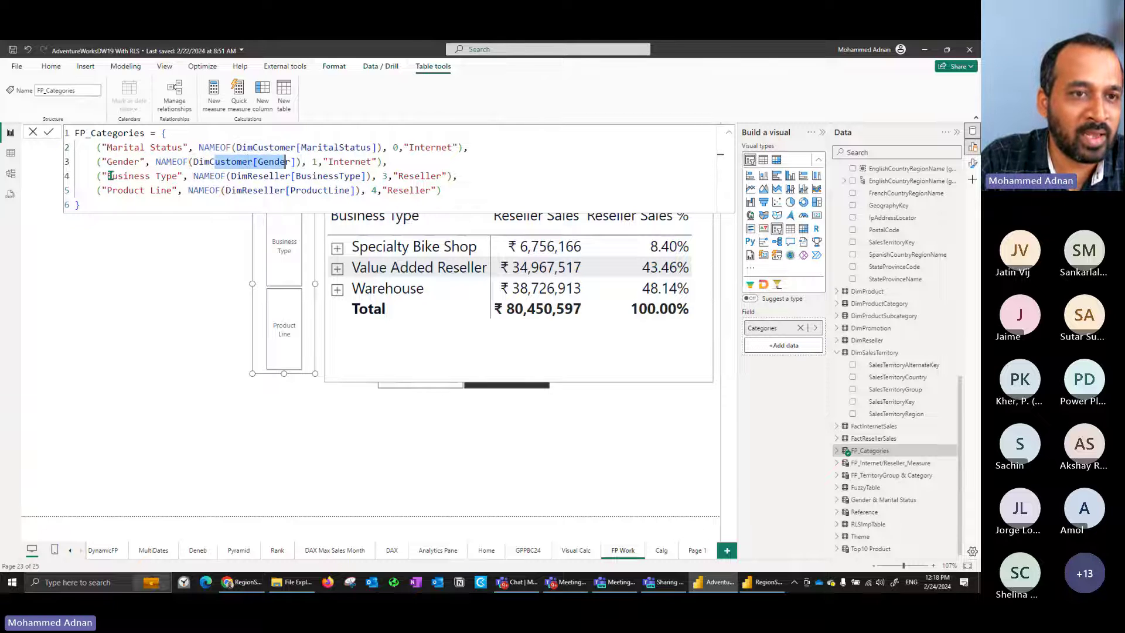
{"action": "left_click_drag", "start_coordinate": [109, 176], "coordinate": [367, 176]}
{"action": "left_click_drag", "start_coordinate": [107, 188], "coordinate": [173, 188]}
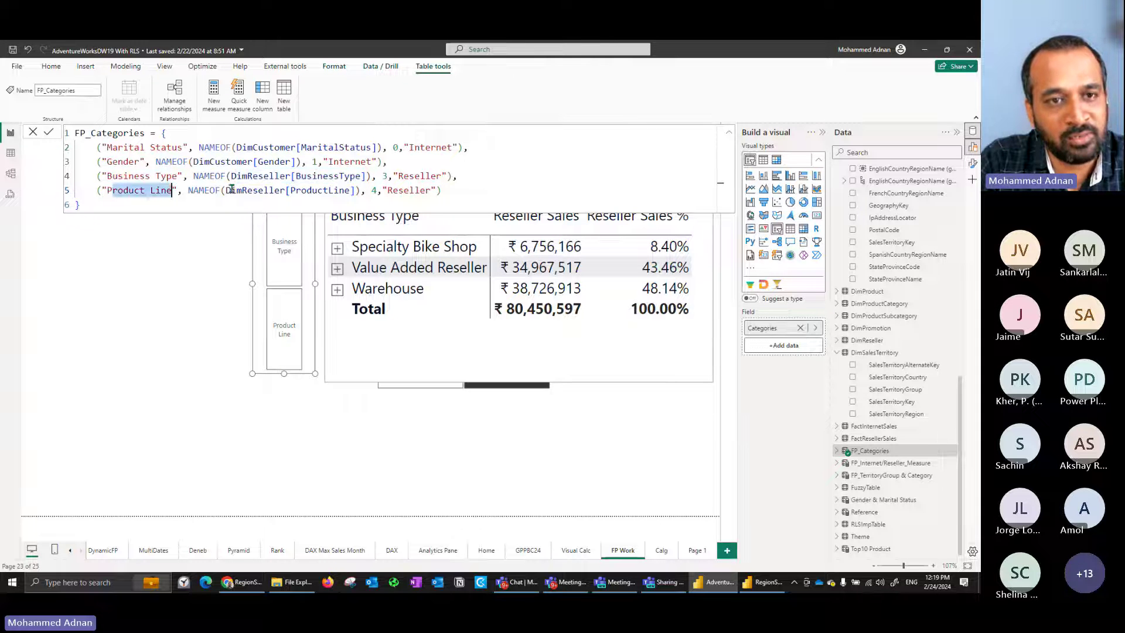
{"action": "left_click_drag", "start_coordinate": [242, 189], "coordinate": [356, 191]}
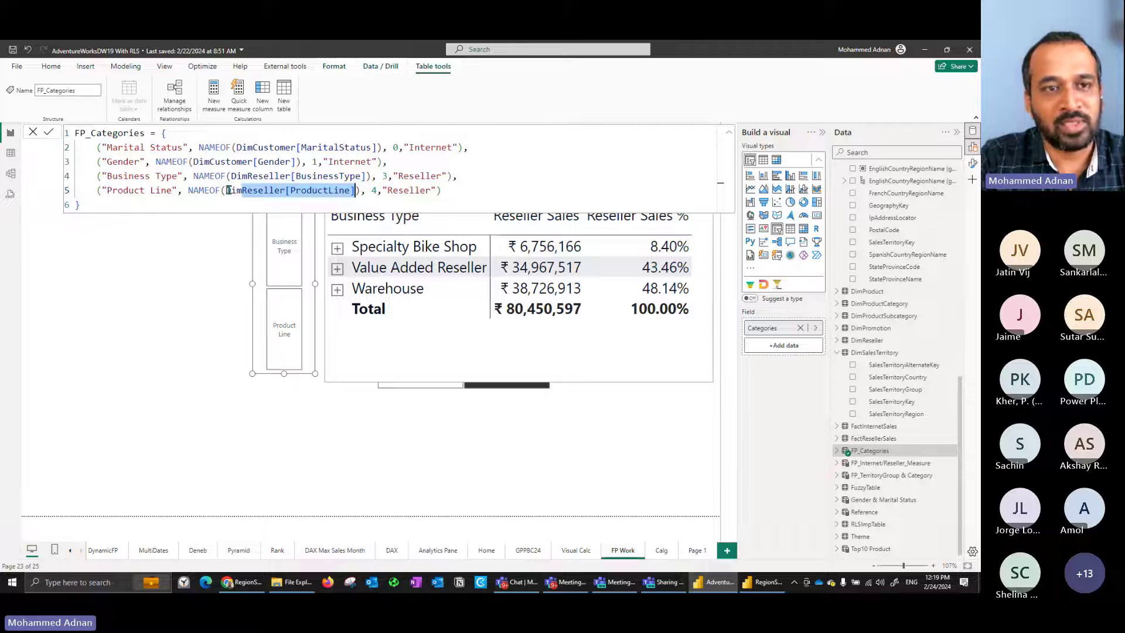
{"action": "left_click", "coordinate": [48, 132]}
- Start a new field parameter named Parameter test and add EnglishCountryRegionName from DimGeography to it
{"action": "left_click", "coordinate": [126, 66]}
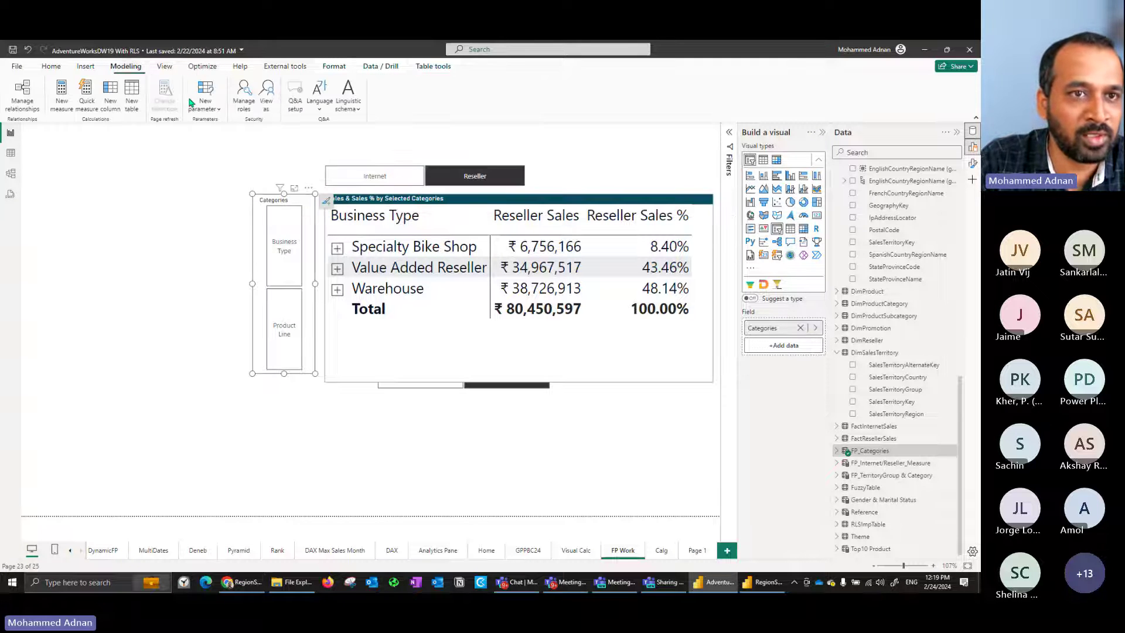
{"action": "left_click", "coordinate": [205, 106]}
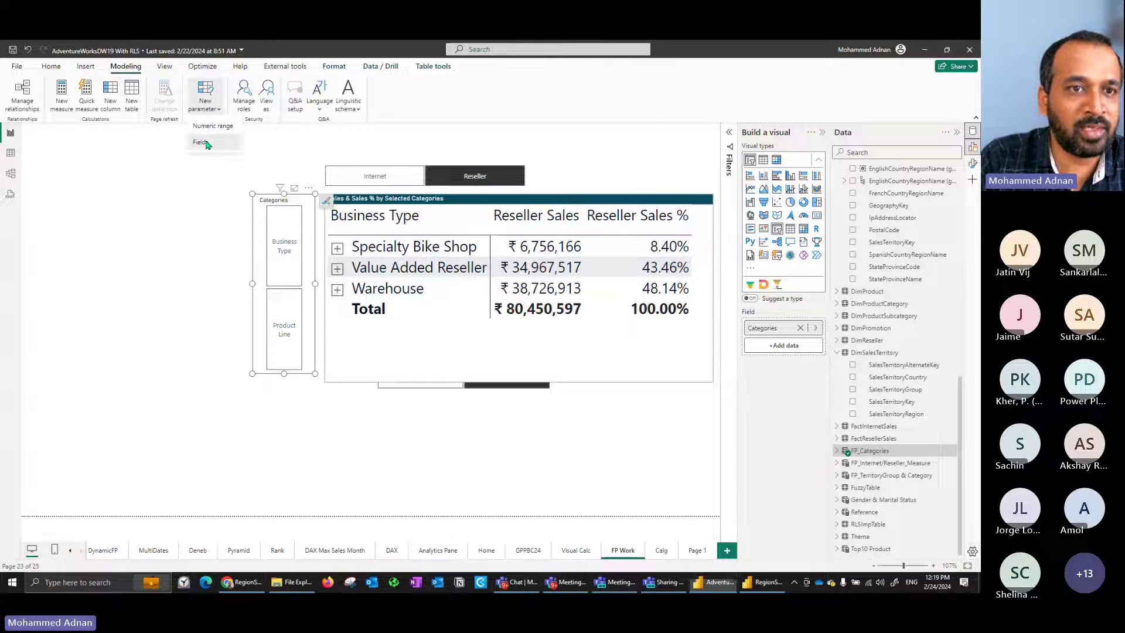
{"action": "left_click", "coordinate": [201, 140]}
{"action": "left_click", "coordinate": [375, 245]}
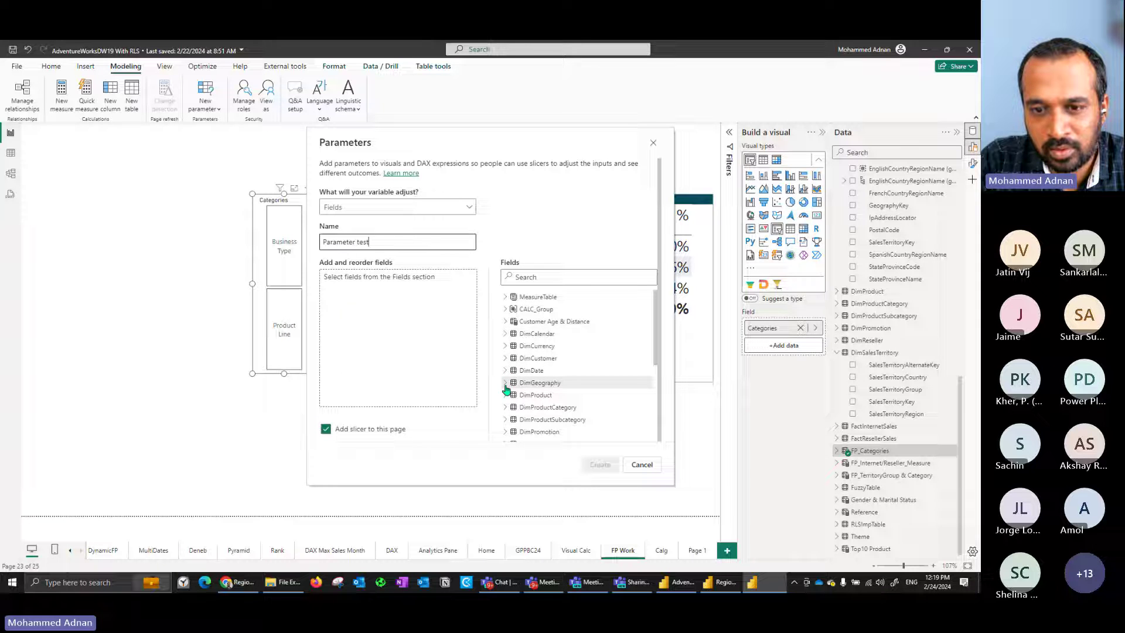
{"action": "left_click", "coordinate": [584, 396]}
{"action": "scroll", "coordinate": [580, 399], "scroll_direction": "down", "scroll_amount": 1}
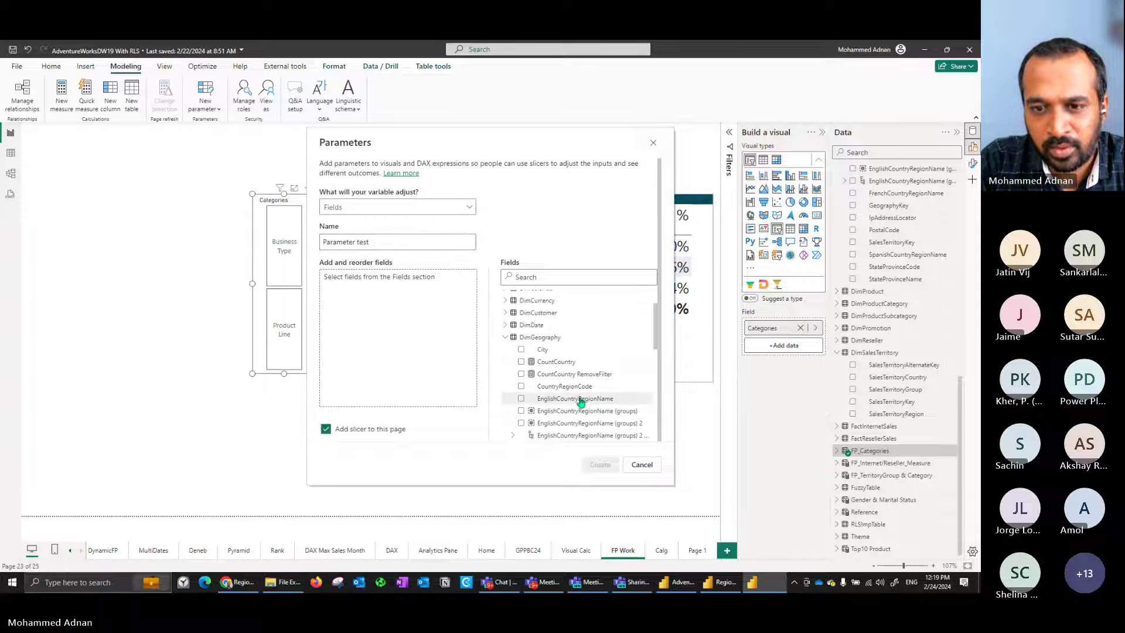
{"action": "left_click_drag", "start_coordinate": [576, 400], "coordinate": [448, 324]}
- Add EnglishProductCategoryName from DimProductCategory to the parameter and place it above EnglishCountryRegionName
{"action": "scroll", "coordinate": [571, 361], "scroll_direction": "down", "scroll_amount": 4}
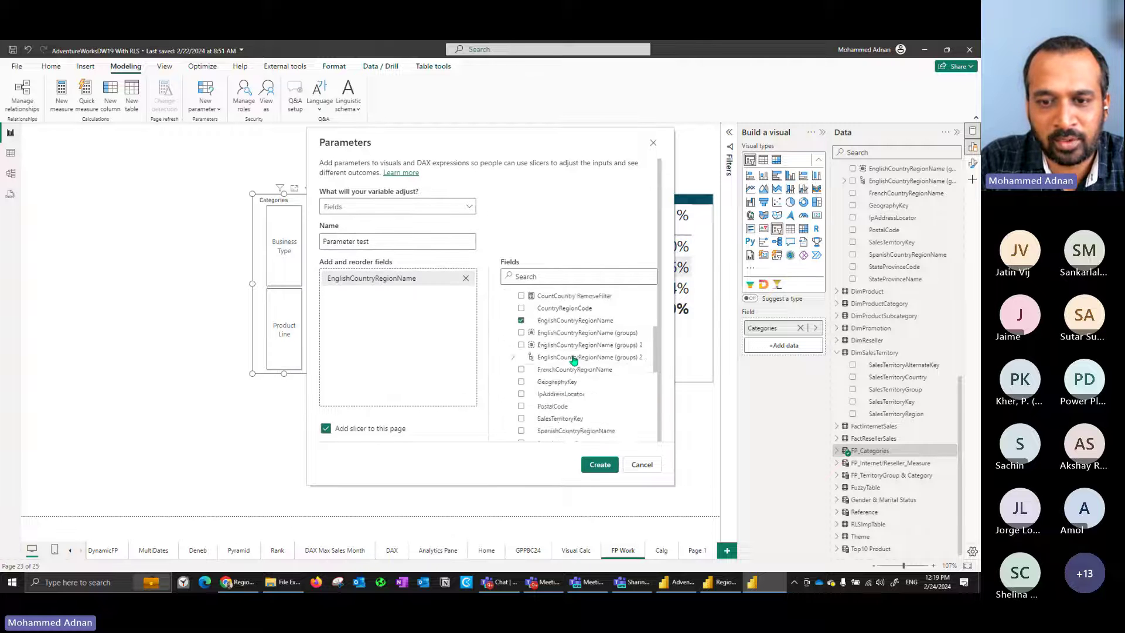
{"action": "scroll", "coordinate": [571, 368], "scroll_direction": "down", "scroll_amount": 1}
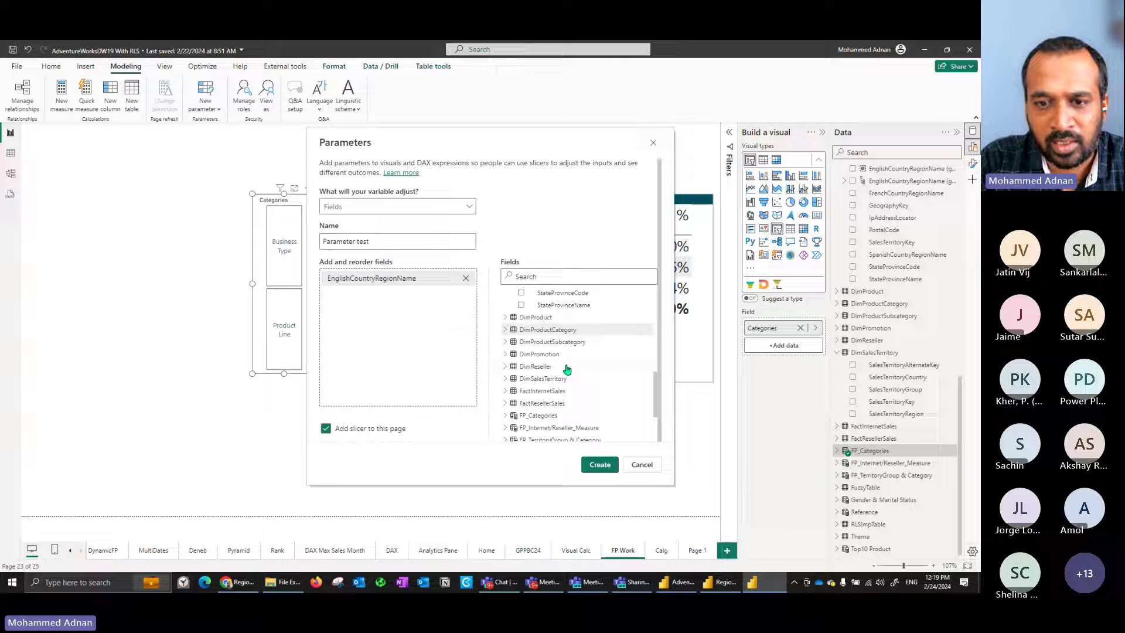
{"action": "left_click", "coordinate": [506, 332]}
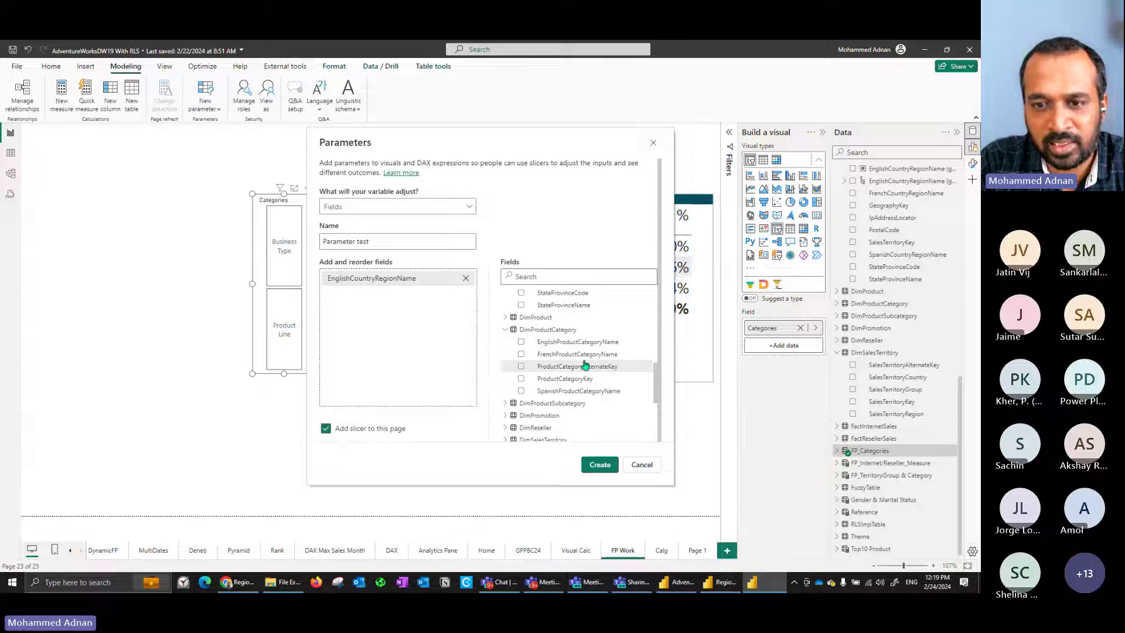
{"action": "left_click_drag", "start_coordinate": [574, 343], "coordinate": [480, 317]}
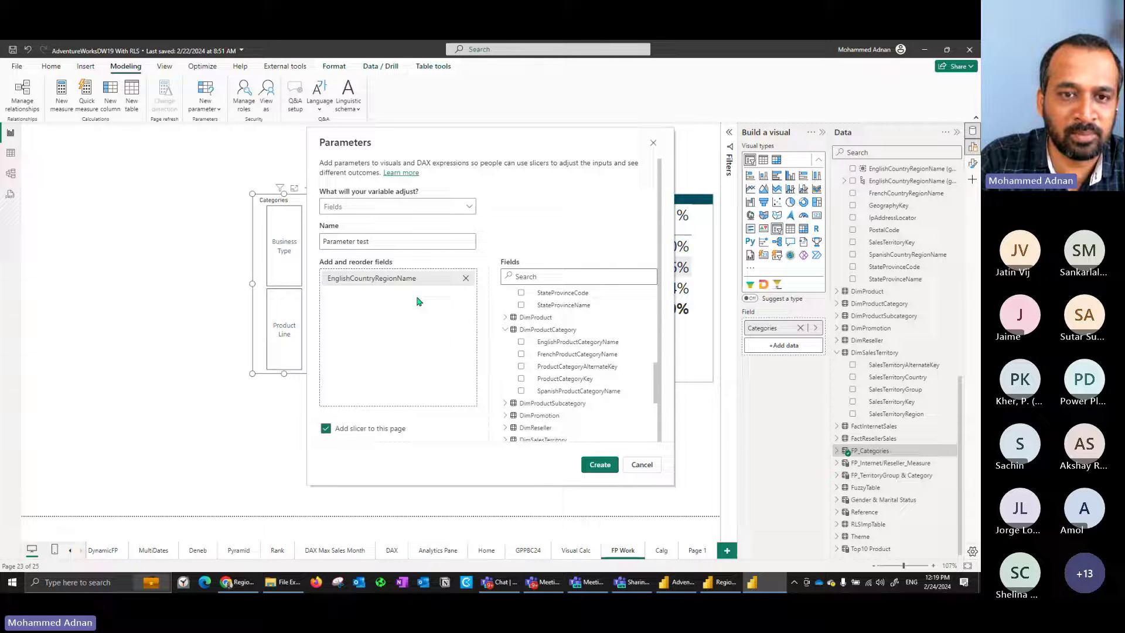
{"action": "left_click_drag", "start_coordinate": [578, 343], "coordinate": [397, 275]}
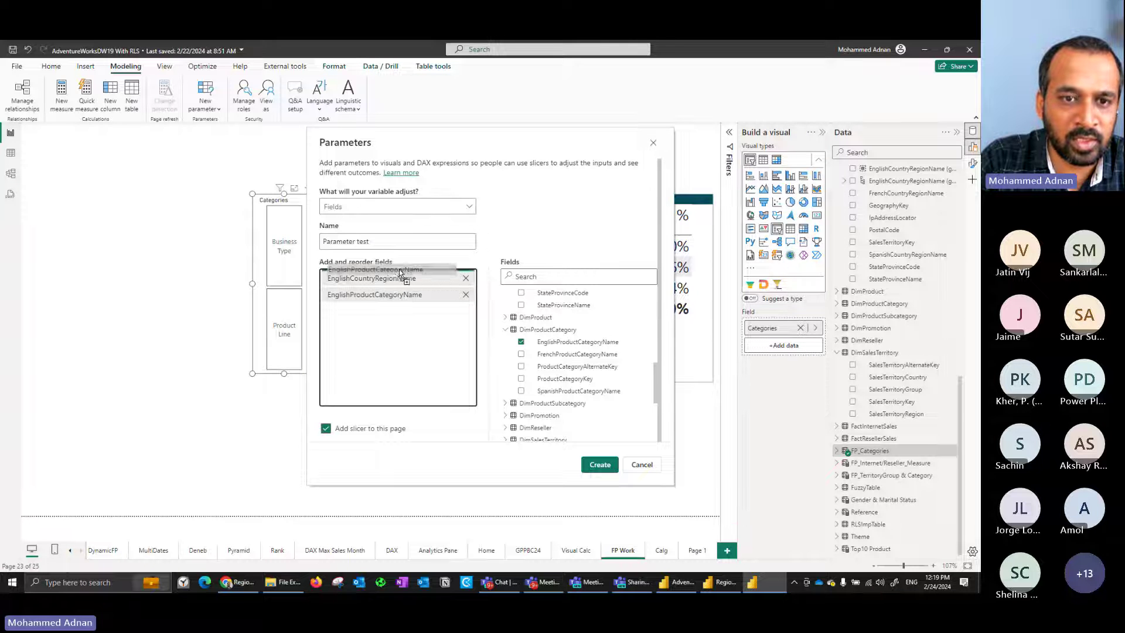
- Rename the parameter's fields to Category Name and Region Name, and create the parameter with a slicer on this page
{"action": "double_click", "coordinate": [359, 279]}
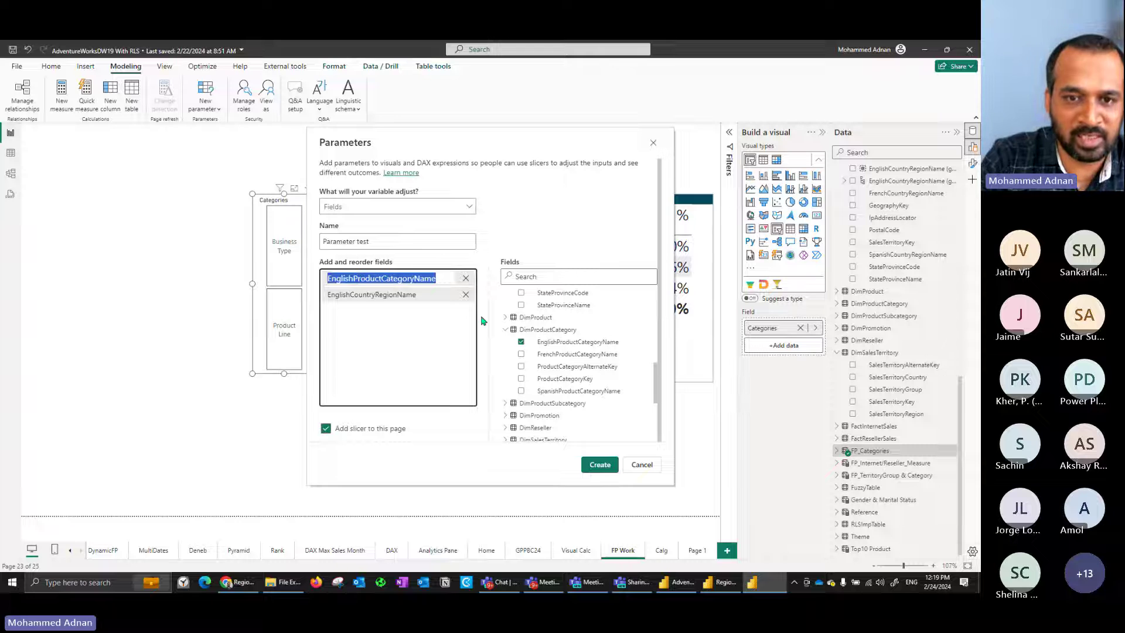
{"action": "type", "text": "Category "}
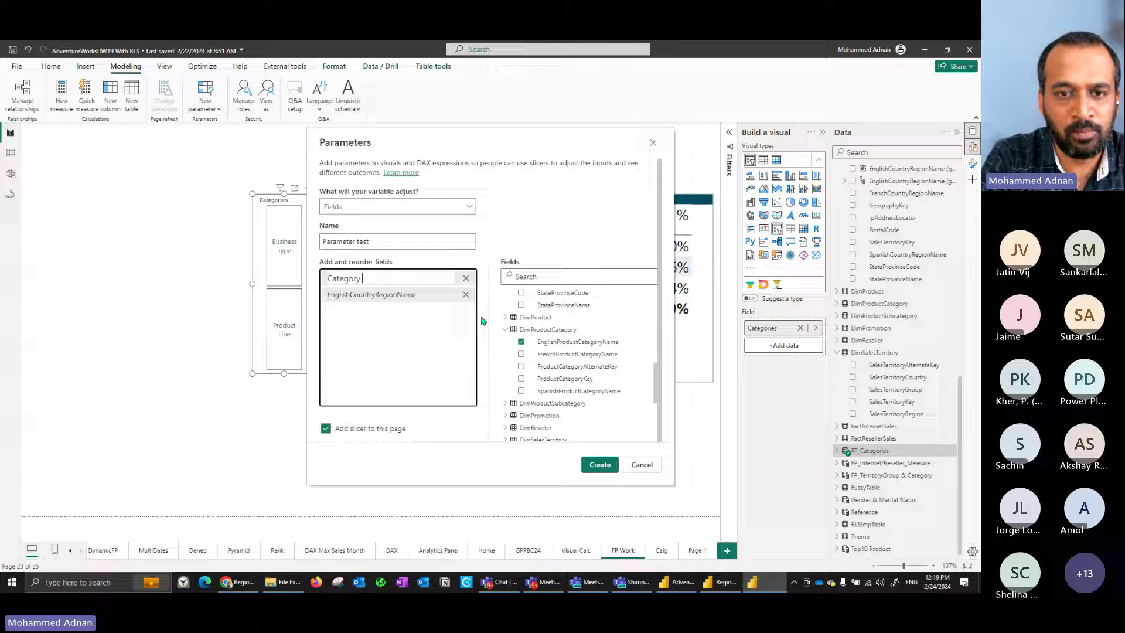
{"action": "type", "text": "Name"}
{"action": "double_click", "coordinate": [390, 294]}
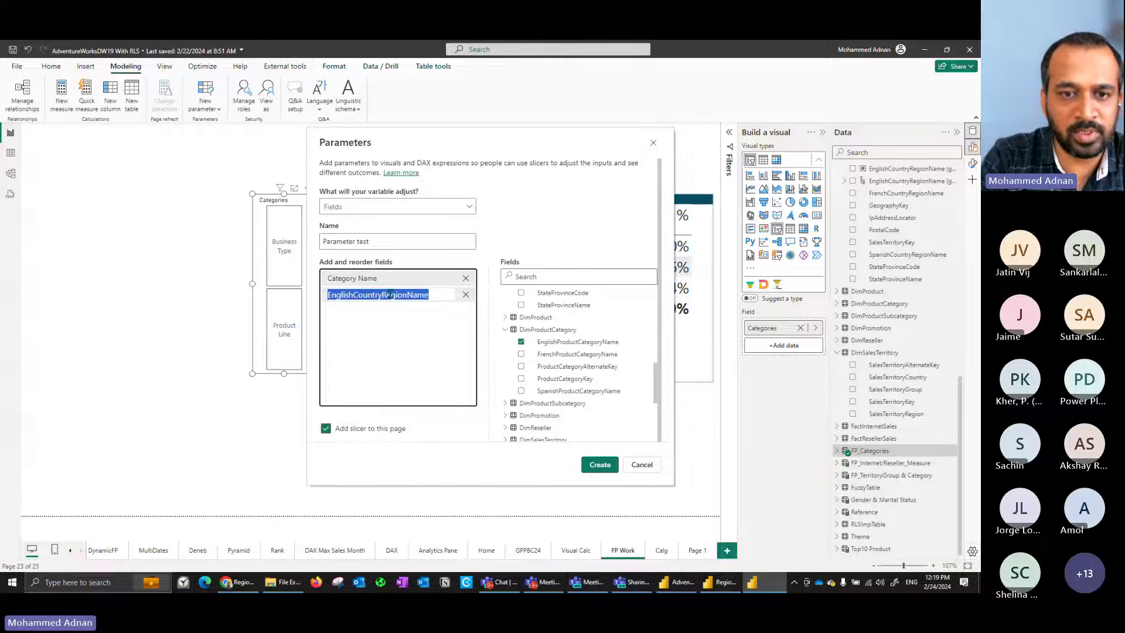
{"action": "type", "text": "Region "}
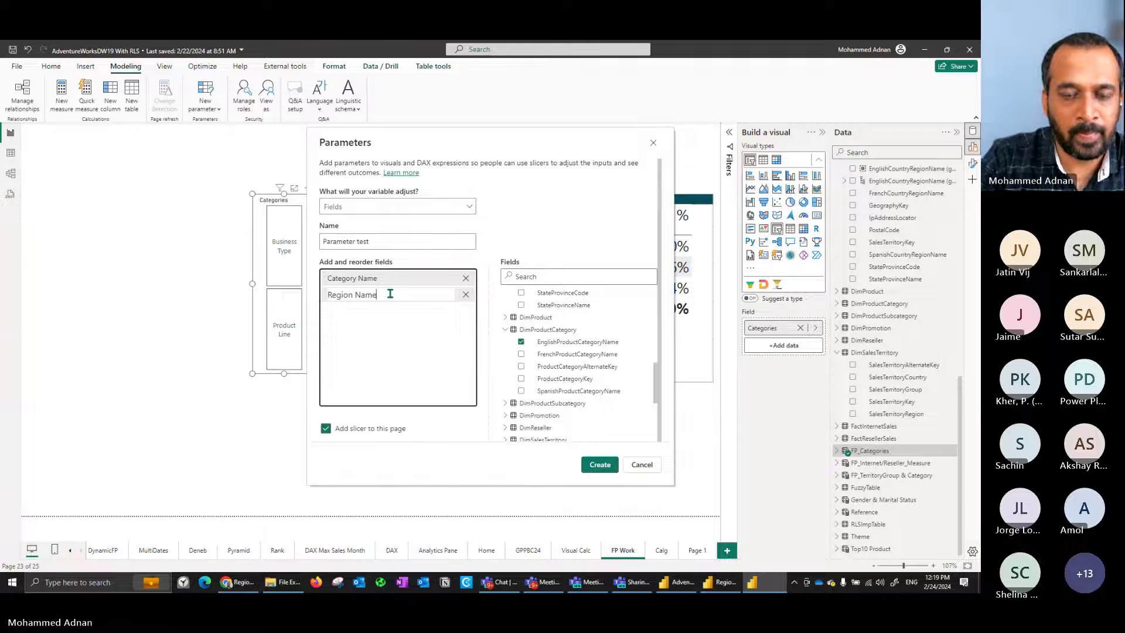
{"action": "type", "text": "Name"}
{"action": "left_click", "coordinate": [397, 340]}
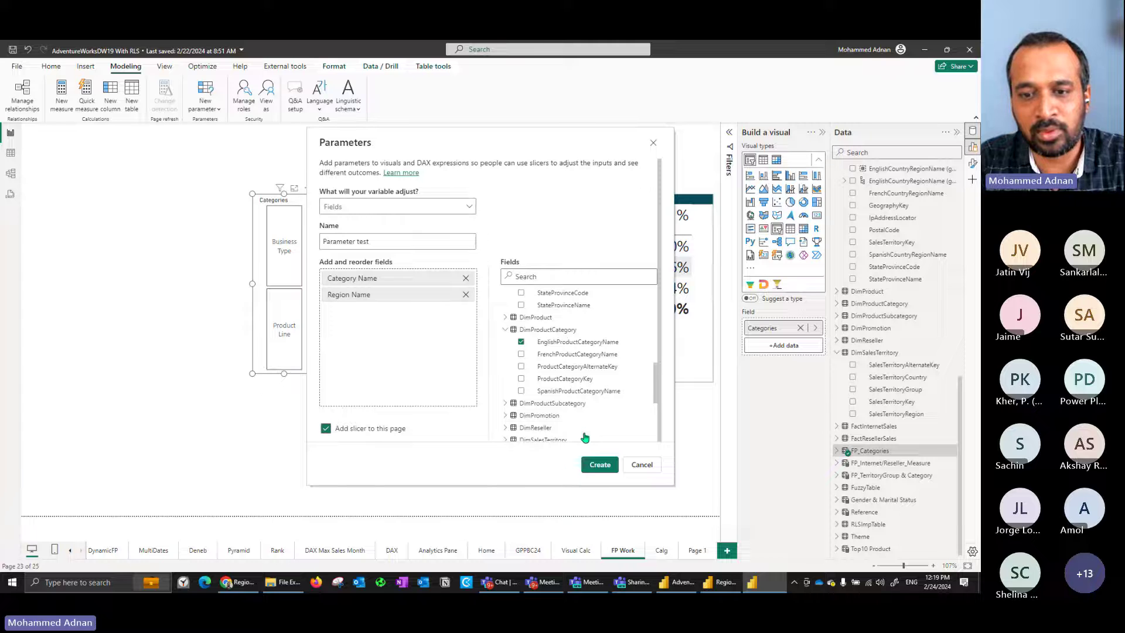
{"action": "left_click", "coordinate": [600, 465]}
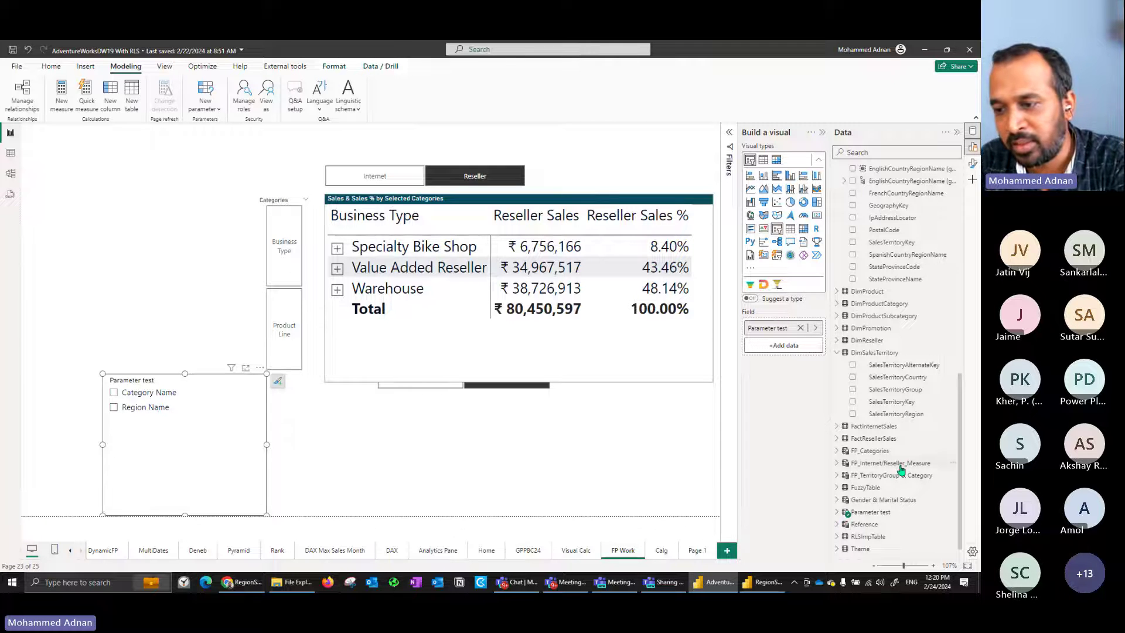
- Examine the display name, NAMEOF column reference and order number in the Parameter test formula, and delete the Parameter test slicer
{"action": "left_click", "coordinate": [872, 512]}
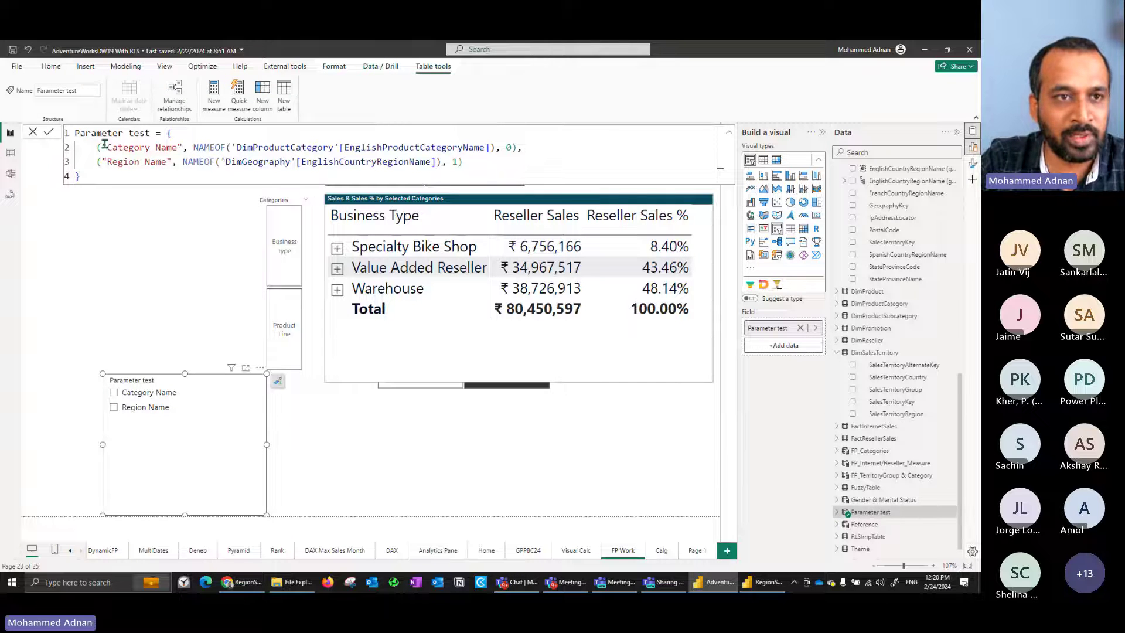
{"action": "left_click_drag", "start_coordinate": [102, 146], "coordinate": [181, 144]}
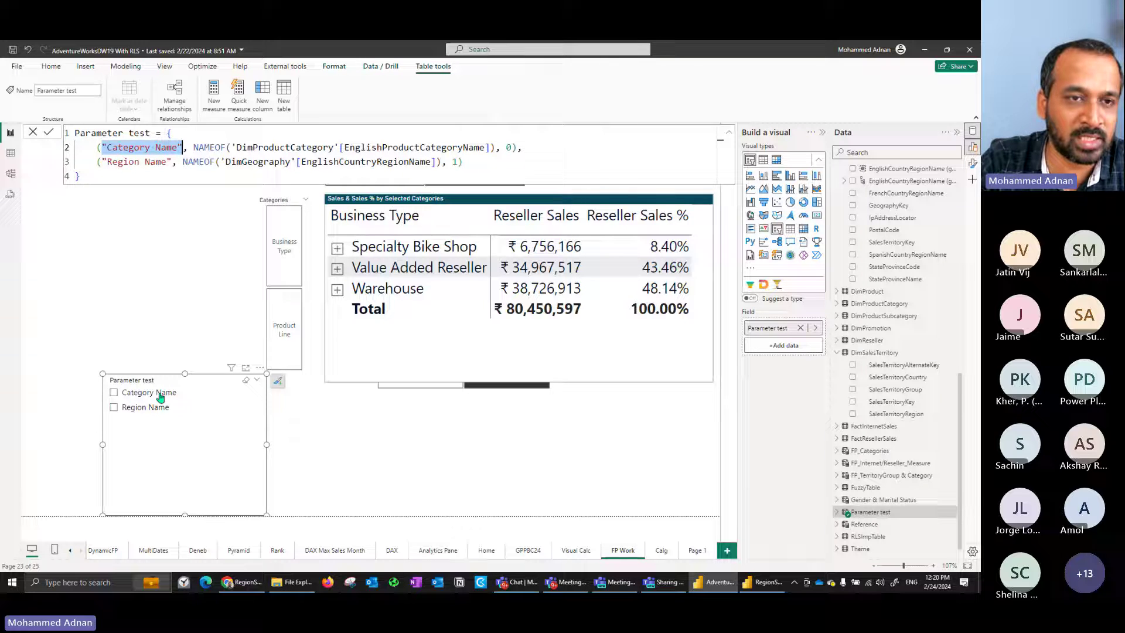
{"action": "left_click_drag", "start_coordinate": [194, 147], "coordinate": [233, 145]}
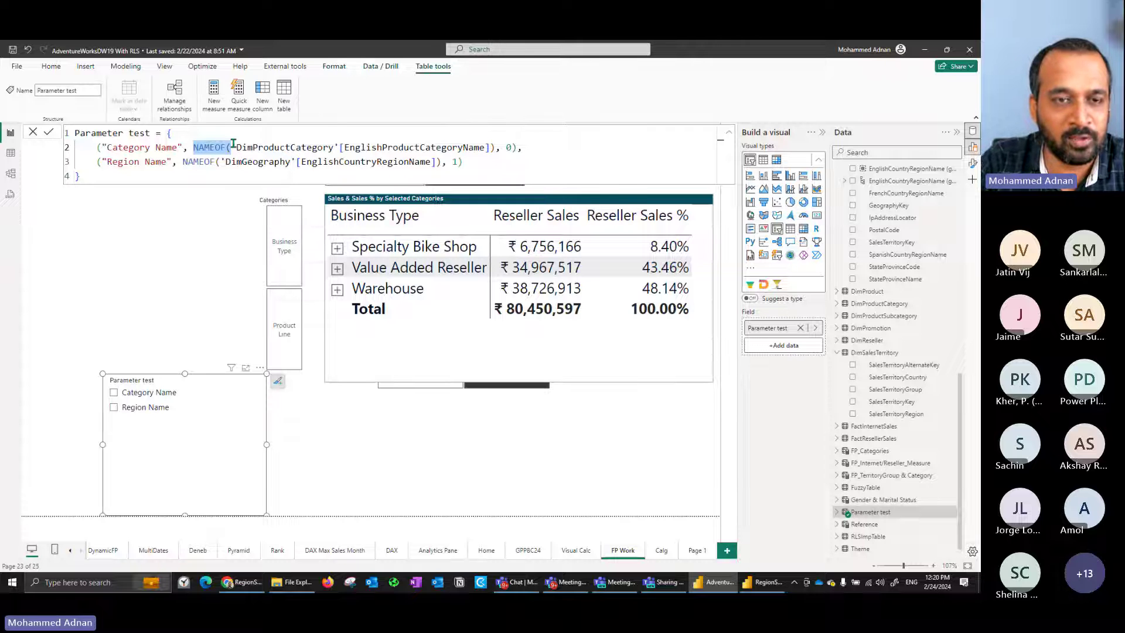
{"action": "left_click_drag", "start_coordinate": [236, 147], "coordinate": [486, 147]}
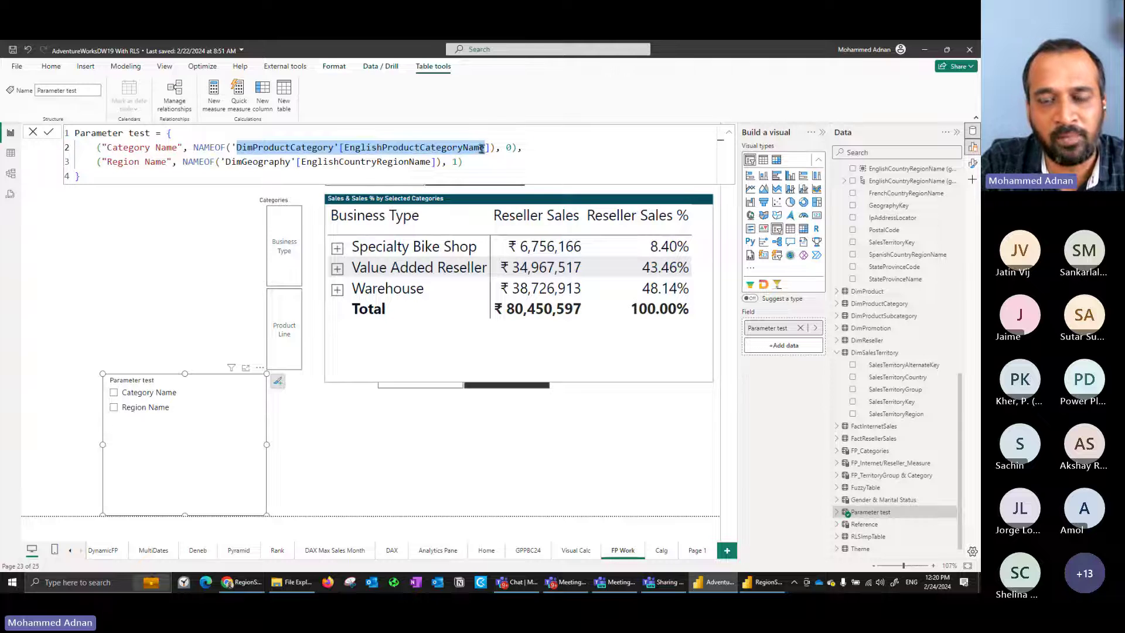
{"action": "double_click", "coordinate": [510, 147]}
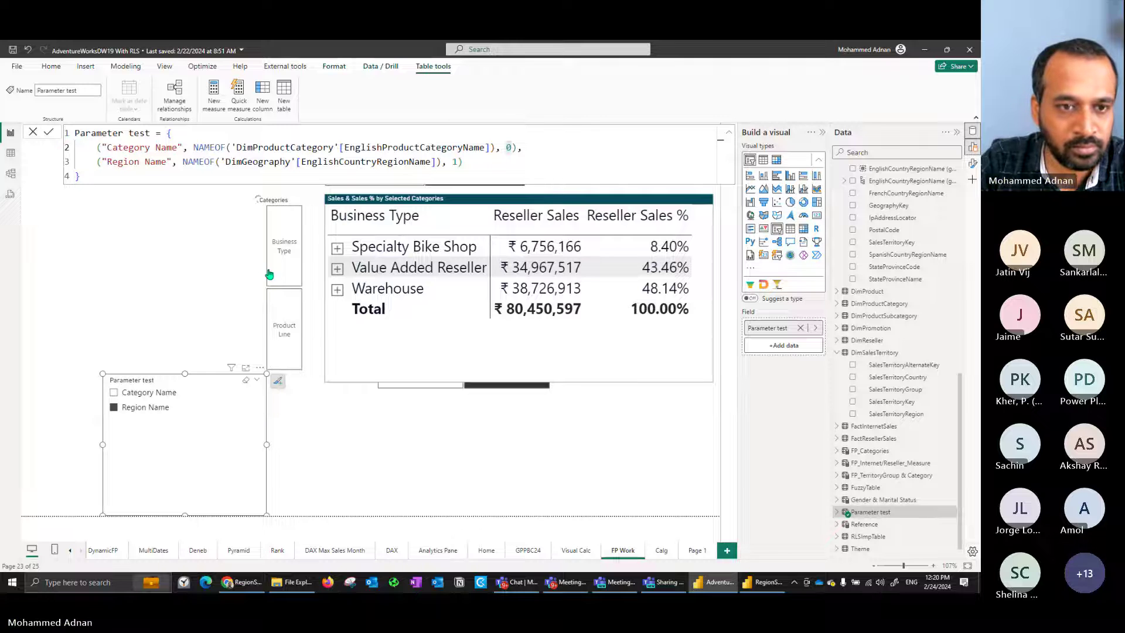
{"action": "key", "text": "Delete"}
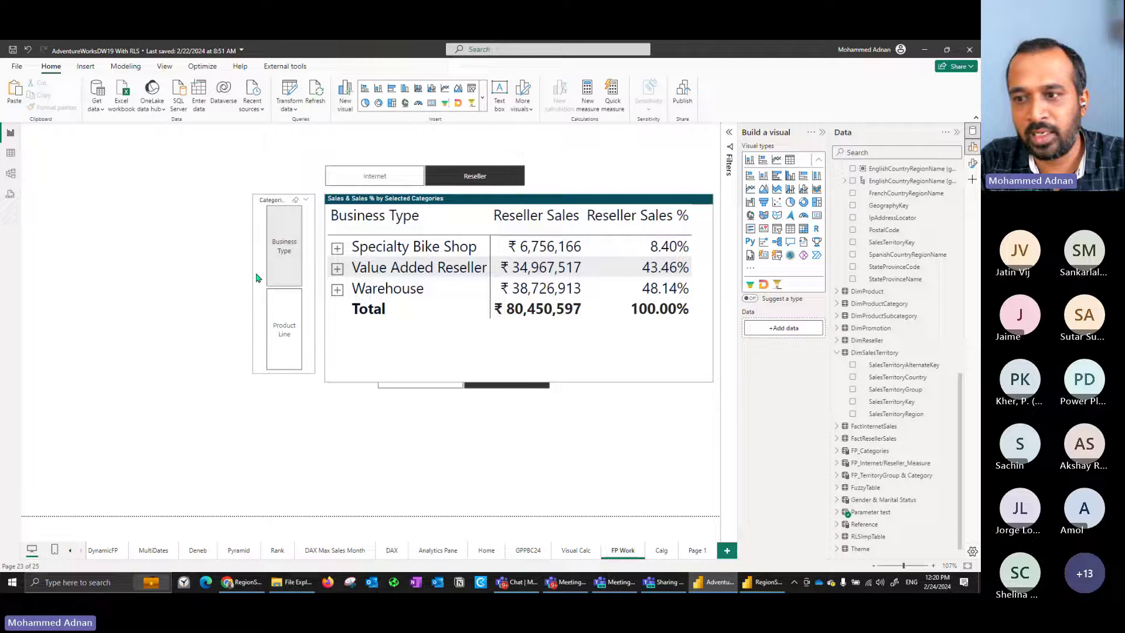
- Open the FP_Categories formula behind the Categories slicer and examine the extra "Internet" value in the Marital Status entry
{"action": "left_click", "coordinate": [264, 276]}
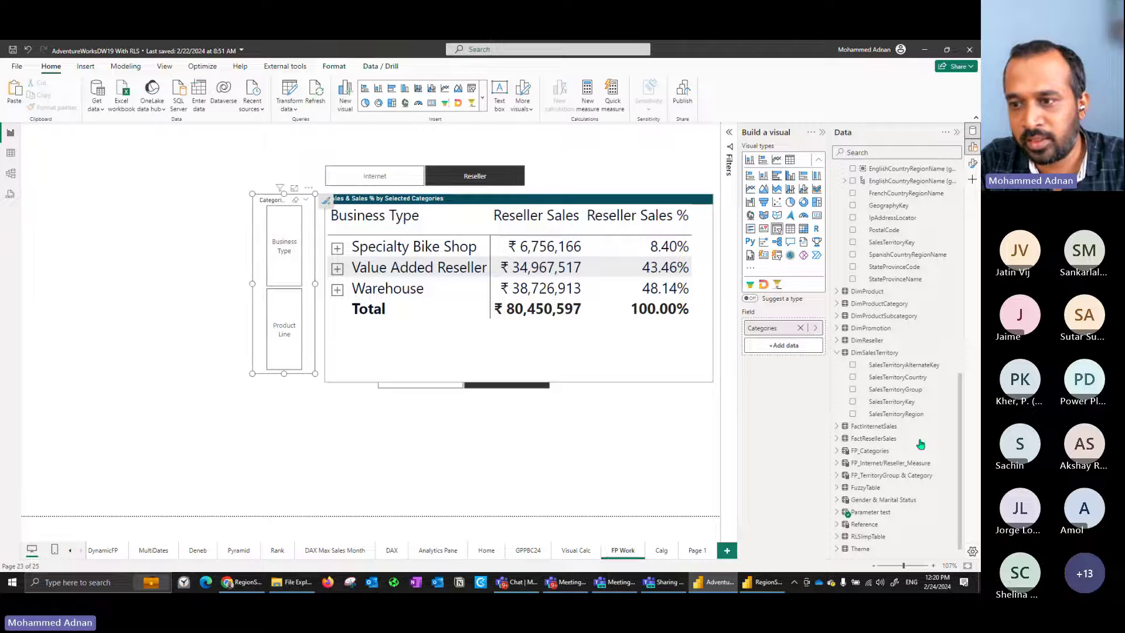
{"action": "left_click", "coordinate": [870, 450]}
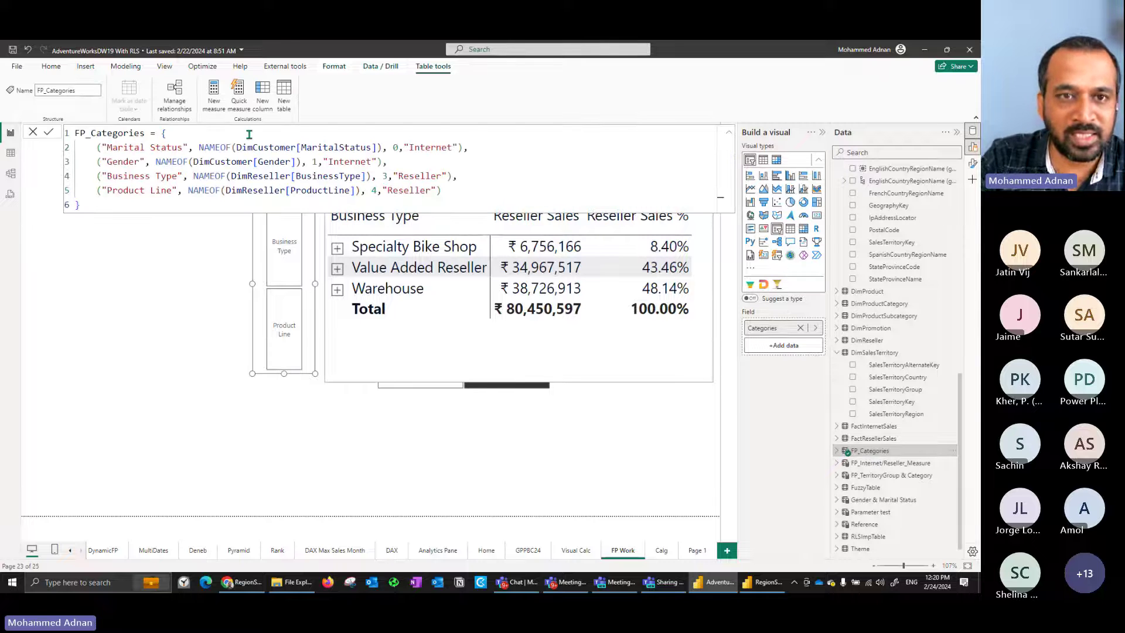
{"action": "left_click_drag", "start_coordinate": [398, 147], "coordinate": [453, 147]}
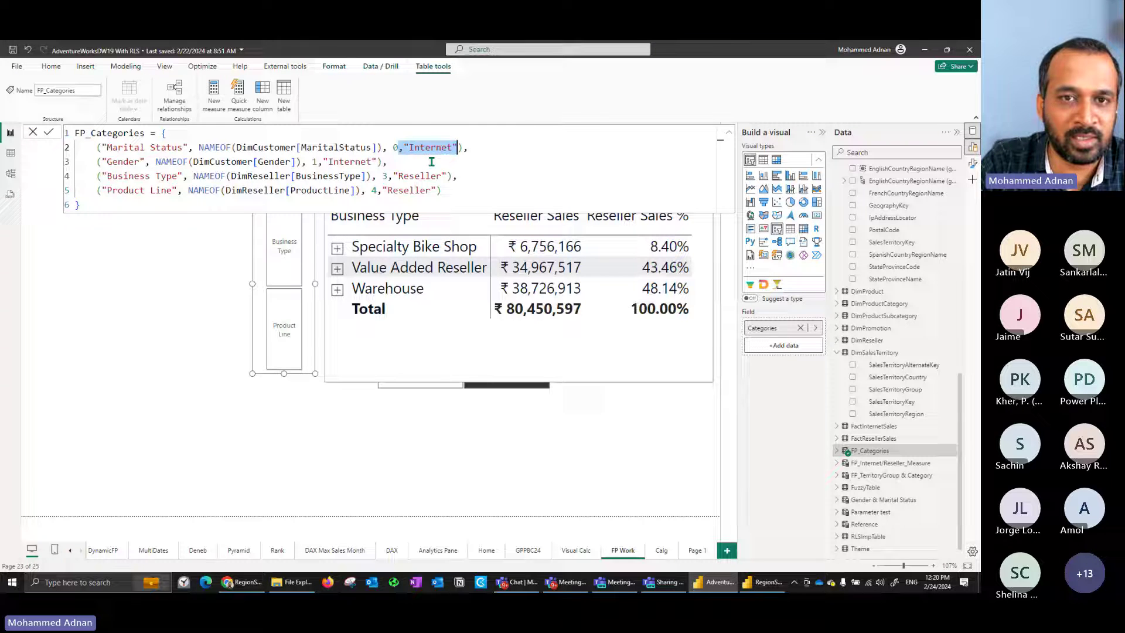
{"action": "key", "text": "Left"}
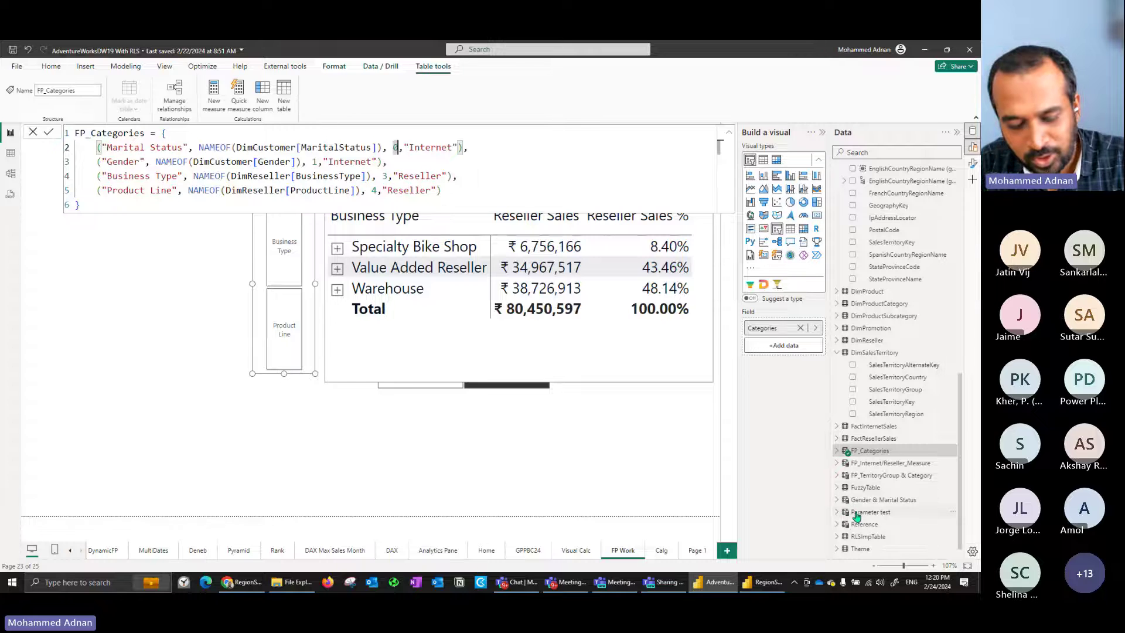
- Expand the Parameter test and FP_Categories tables to compare their columns
{"action": "left_click", "coordinate": [837, 513]}
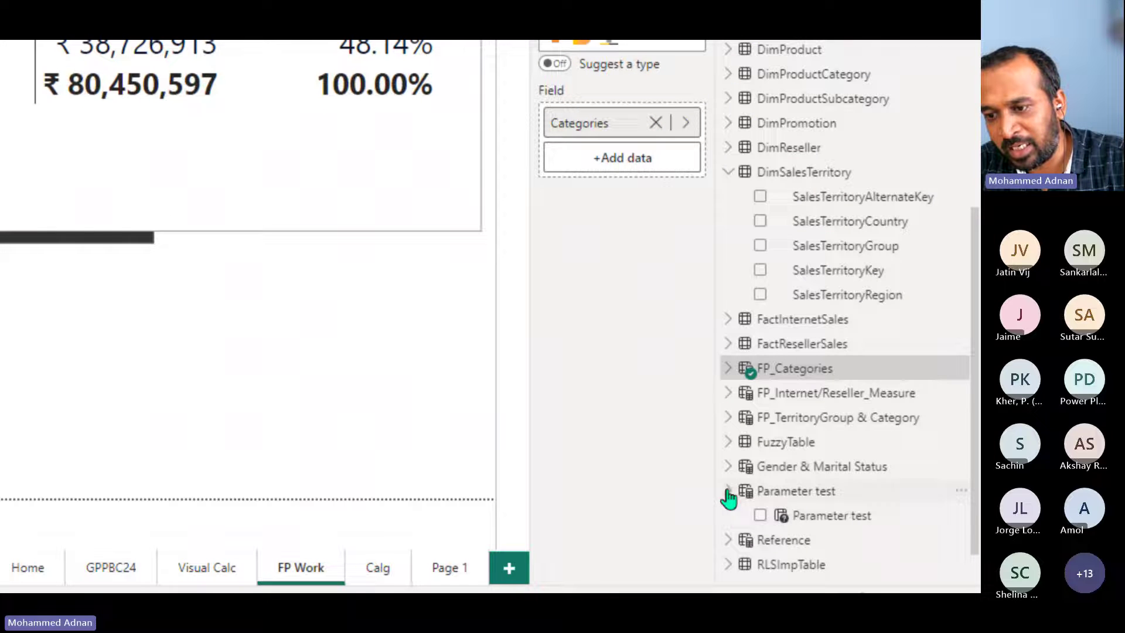
{"action": "left_click", "coordinate": [731, 368]}
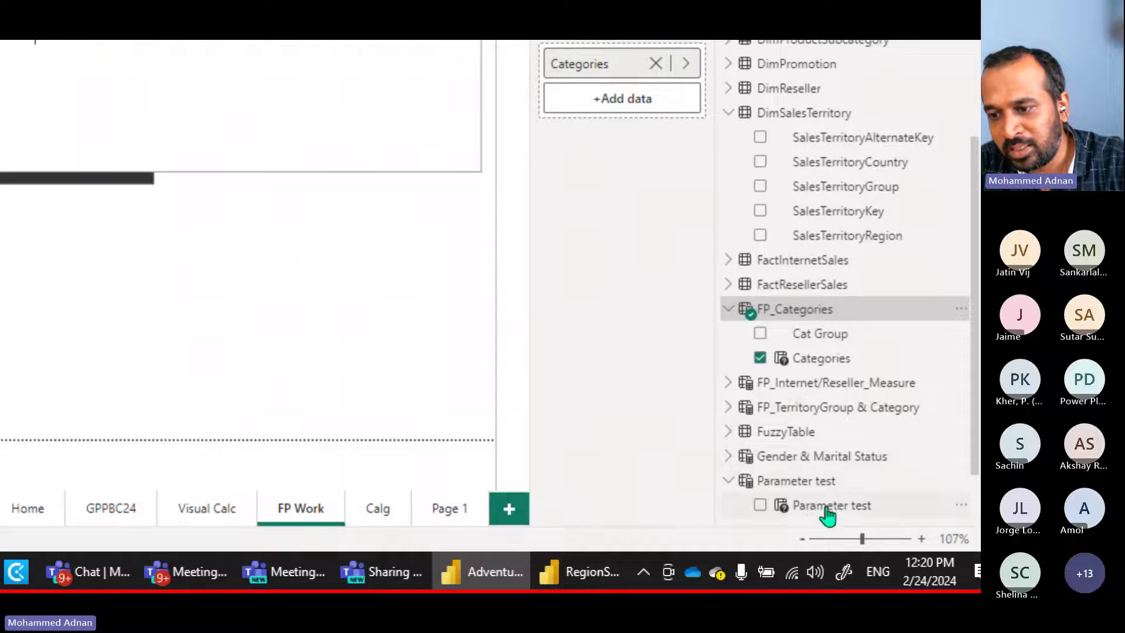
{"action": "scroll", "coordinate": [862, 536], "scroll_direction": "down", "scroll_amount": 2}
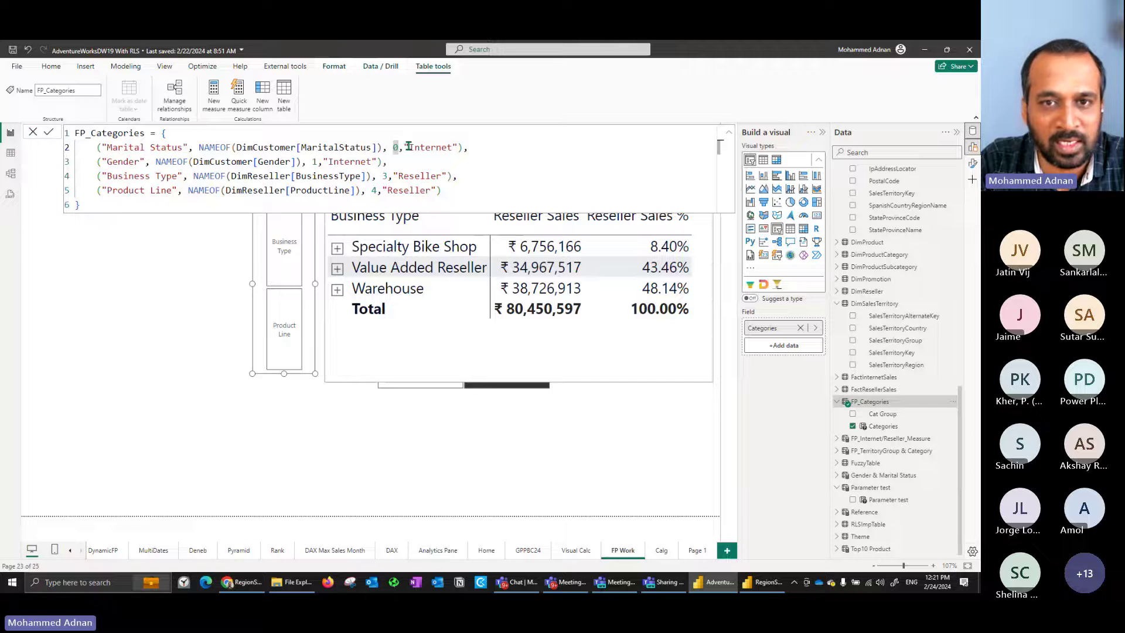
- Examine the Internet and Reseller group values at the end of the other FP_Categories entries
{"action": "left_click_drag", "start_coordinate": [323, 162], "coordinate": [371, 162]}
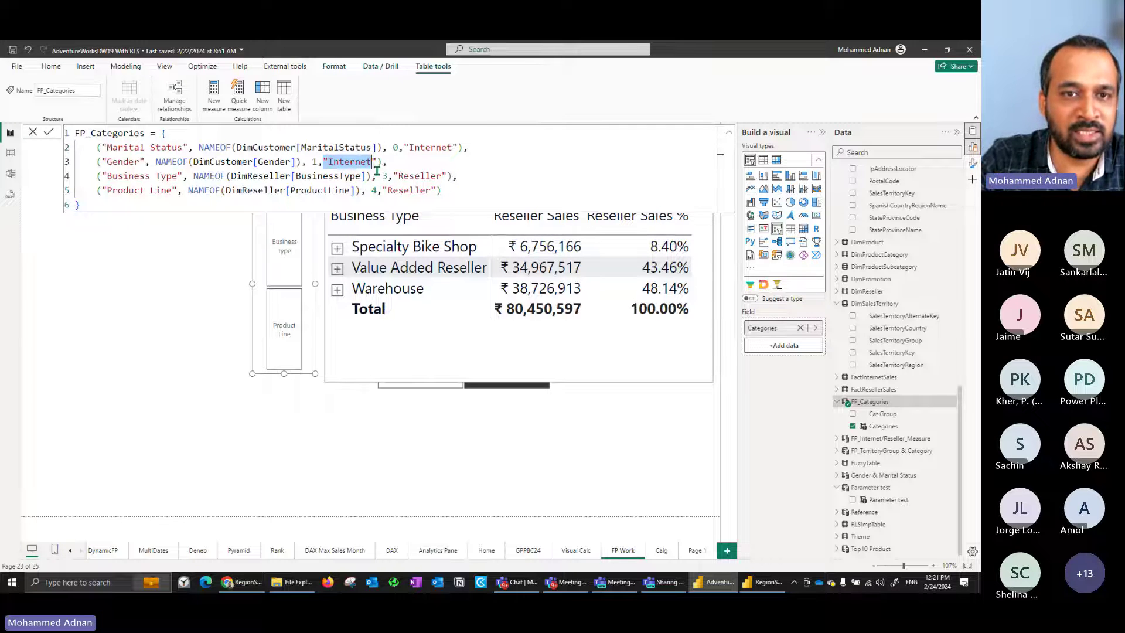
{"action": "left_click_drag", "start_coordinate": [323, 147], "coordinate": [403, 190]}
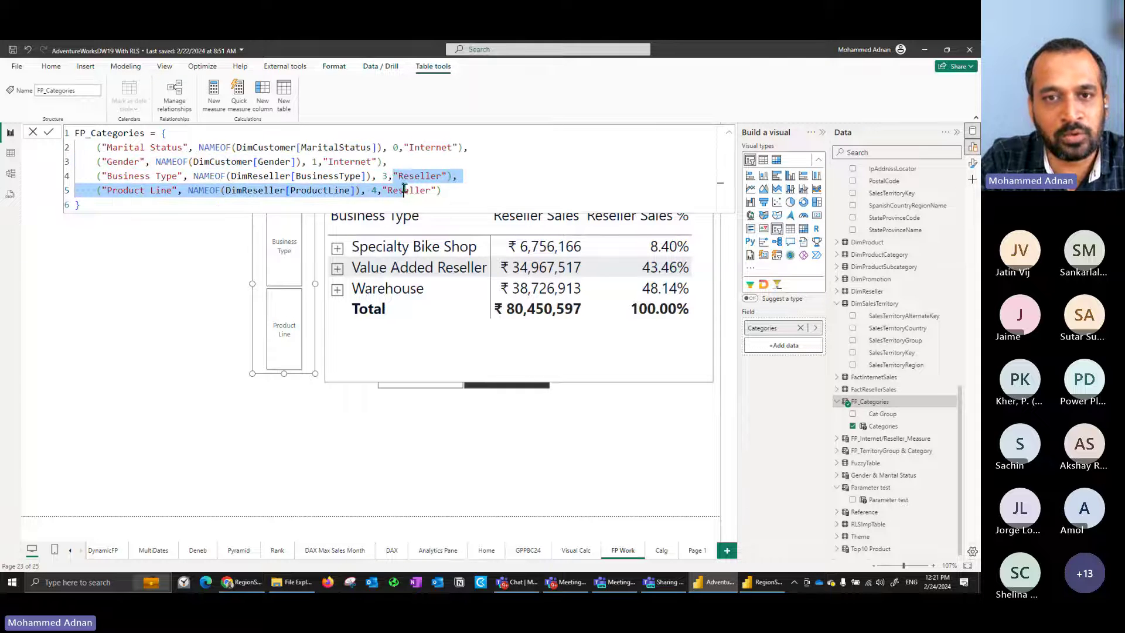
{"action": "left_click", "coordinate": [413, 185]}
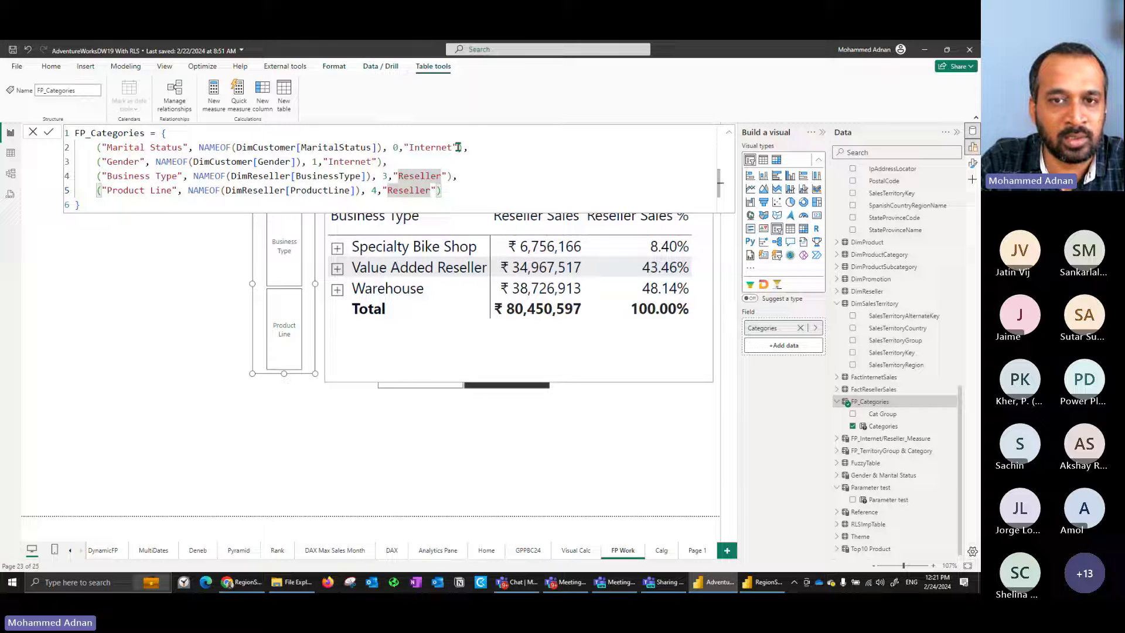
- Inspect the Categories and Cat Group columns of FP_Categories without renaming them, and close the formula
{"action": "left_click", "coordinate": [900, 430]}
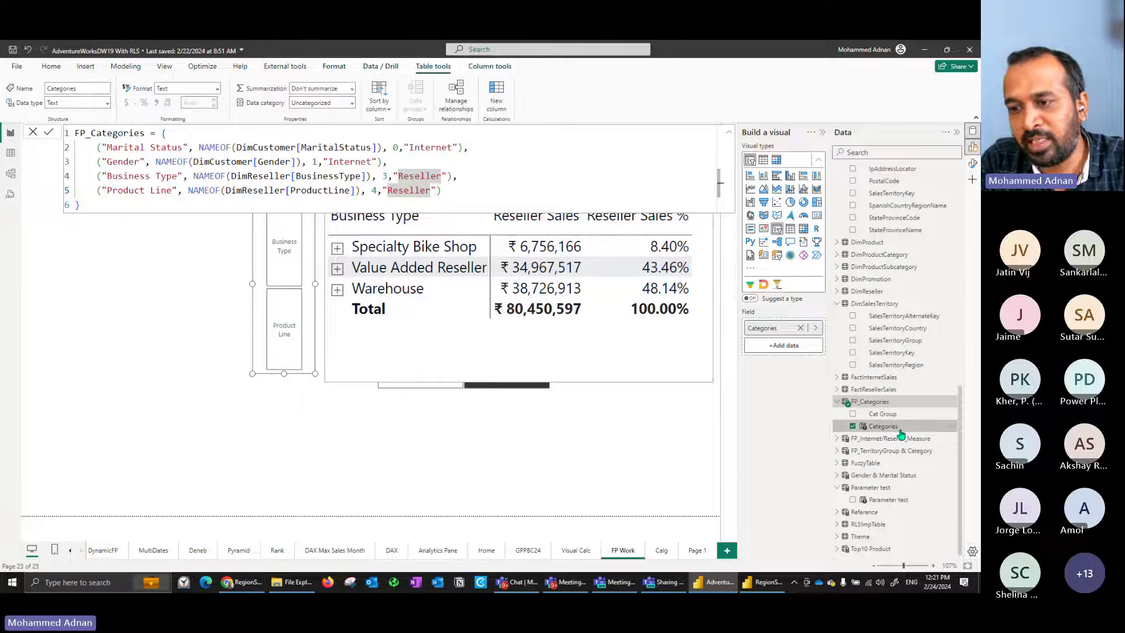
{"action": "double_click", "coordinate": [899, 429]}
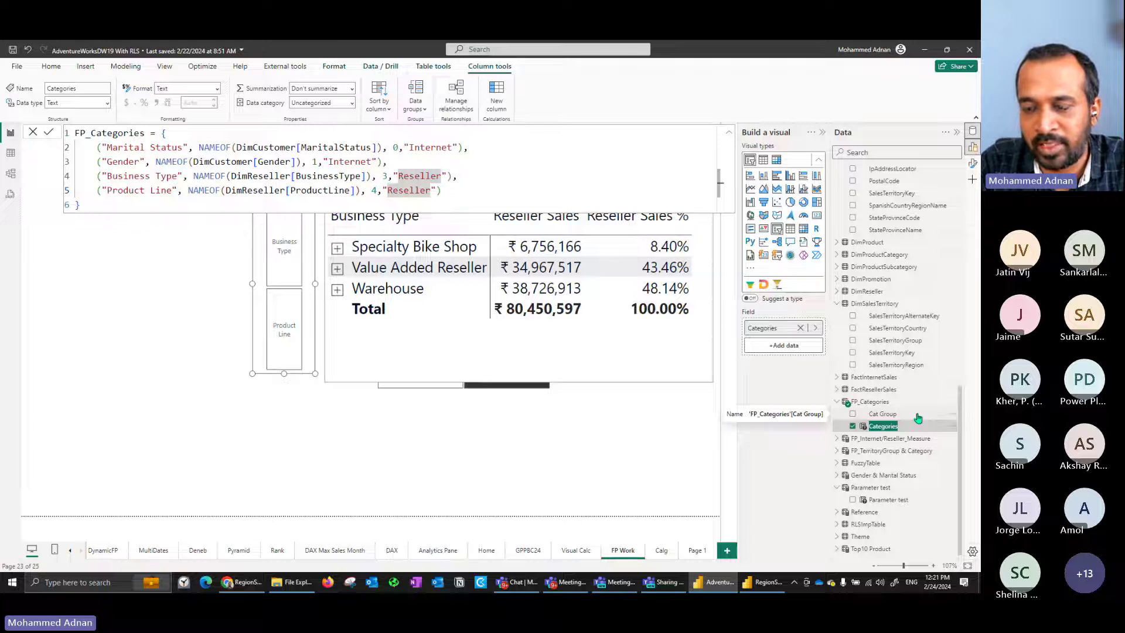
{"action": "left_click", "coordinate": [917, 415]}
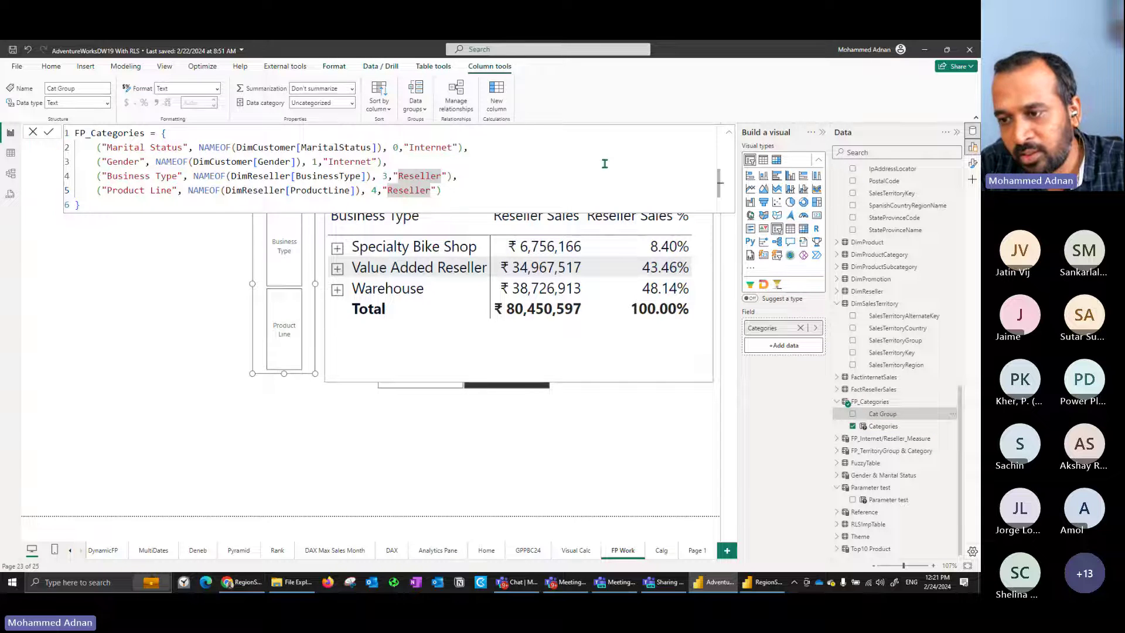
{"action": "double_click", "coordinate": [900, 413]}
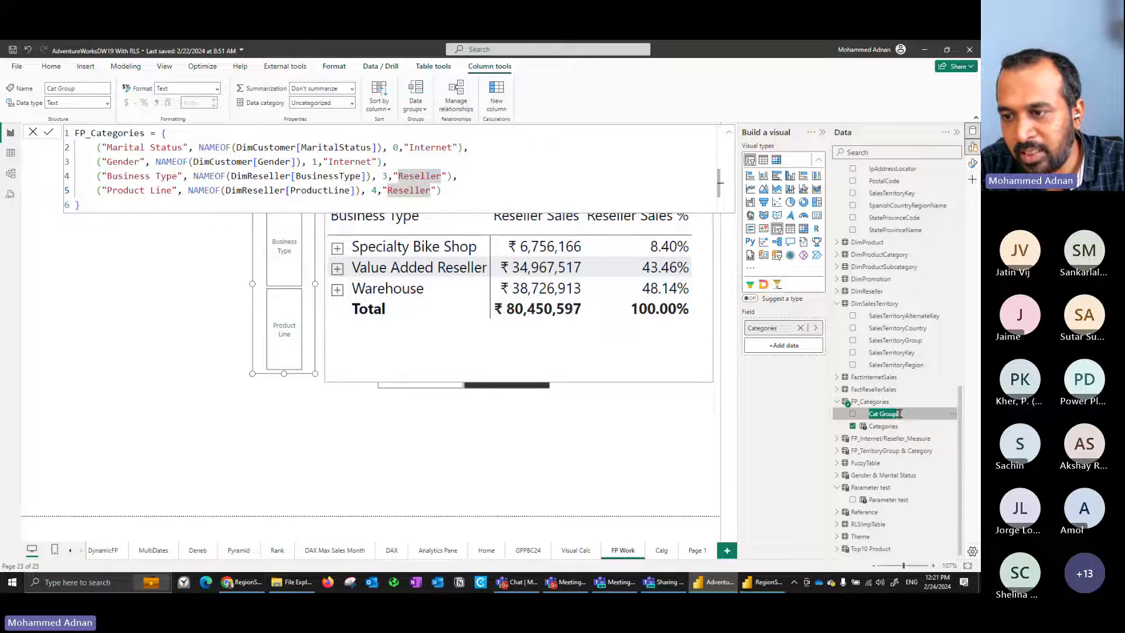
{"action": "left_click", "coordinate": [905, 412]}
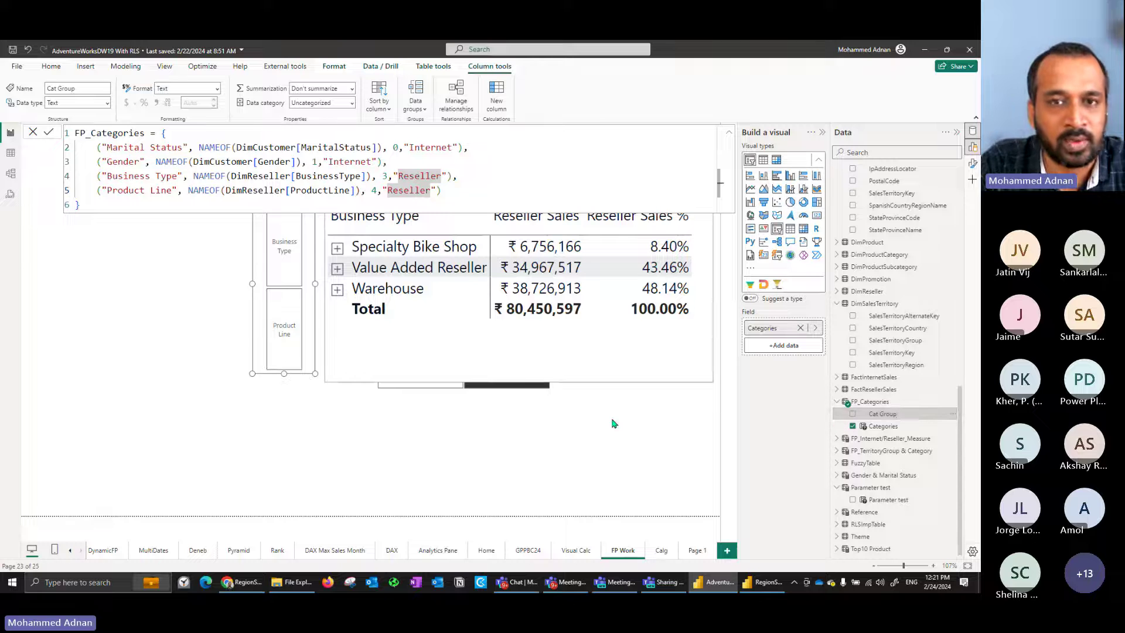
{"action": "left_click", "coordinate": [33, 132]}
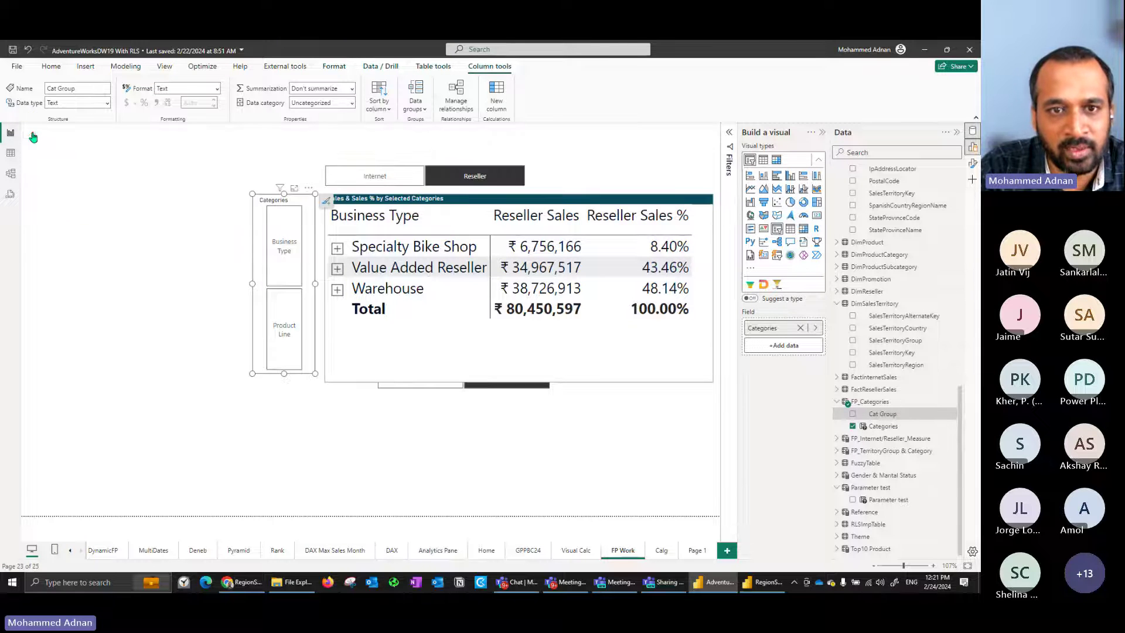
- Check which fields the Internet/Reseller slicer and the Categories slicer use
{"action": "left_click", "coordinate": [317, 176]}
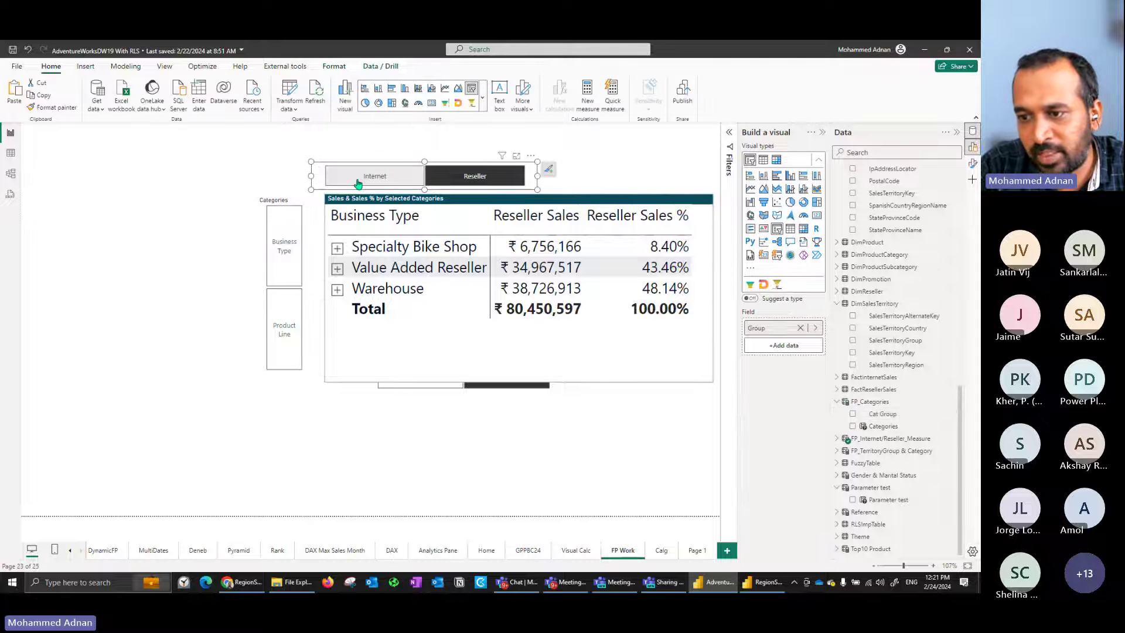
{"action": "left_click", "coordinate": [307, 248]}
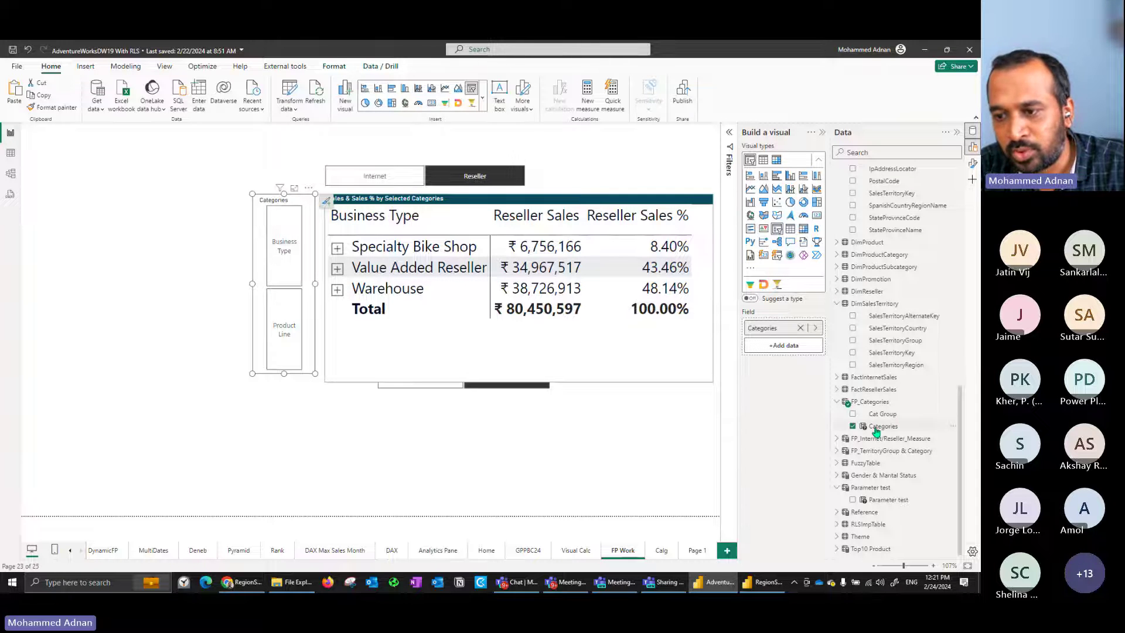
- Populate an empty test slicer with the Categories field from FP_Categories, and delete the slicer
{"action": "left_click", "coordinate": [603, 386]}
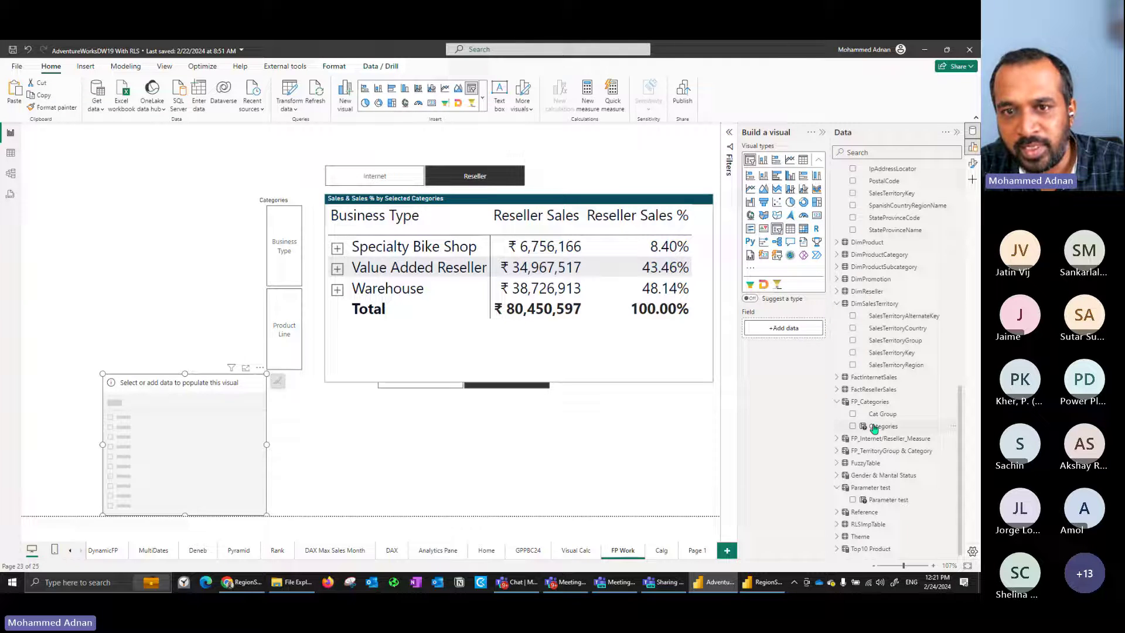
{"action": "left_click_drag", "start_coordinate": [883, 426], "coordinate": [186, 434]}
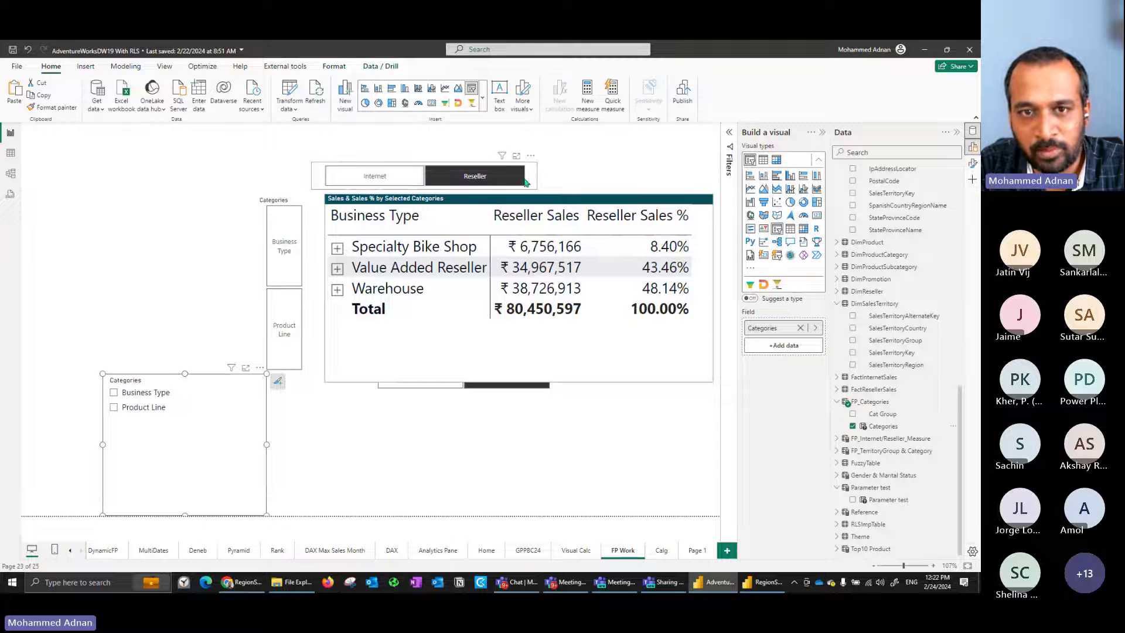
{"action": "left_click", "coordinate": [507, 177]}
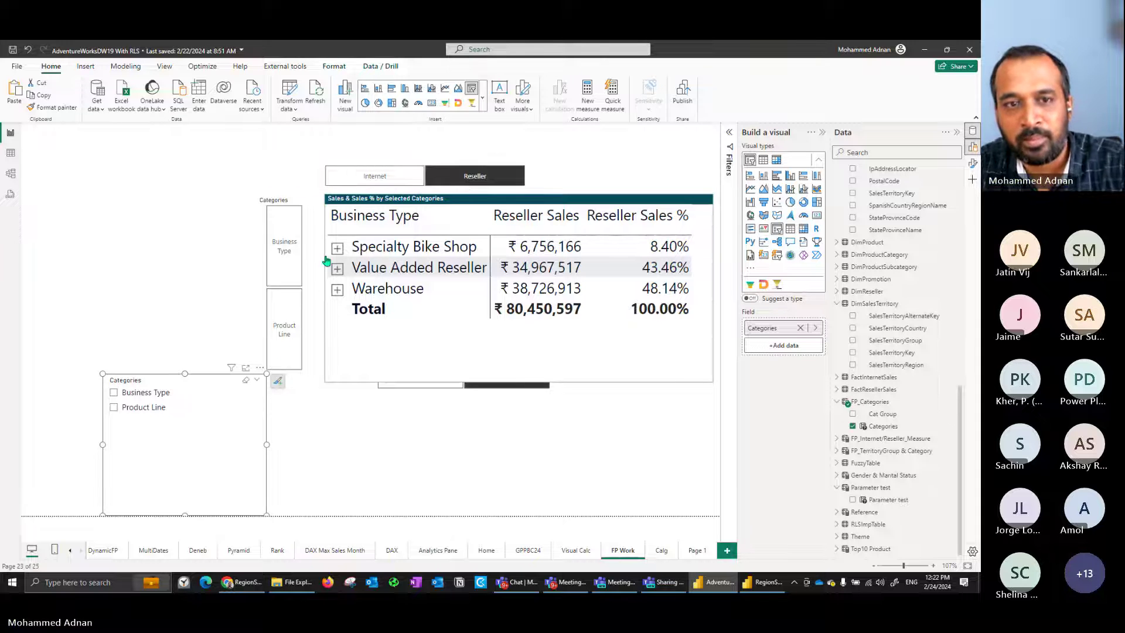
{"action": "key", "text": "Delete"}
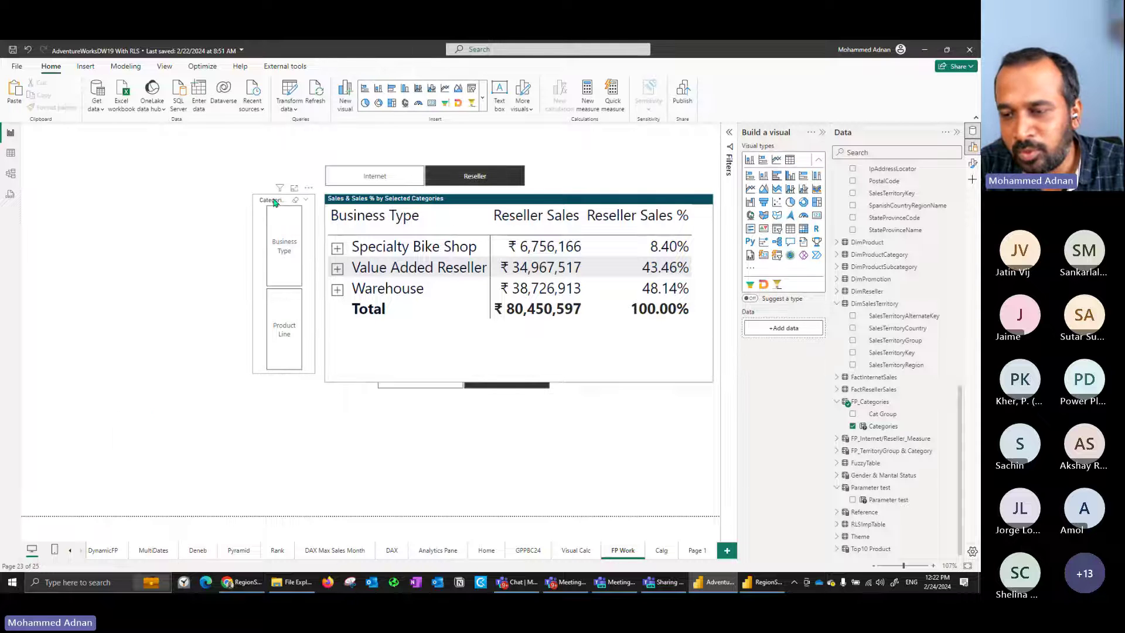
- Trace the Categories and Internet/Reseller slicers to their source tables, and expand FP_Internet/Reseller_Measure
{"action": "left_click", "coordinate": [275, 203]}
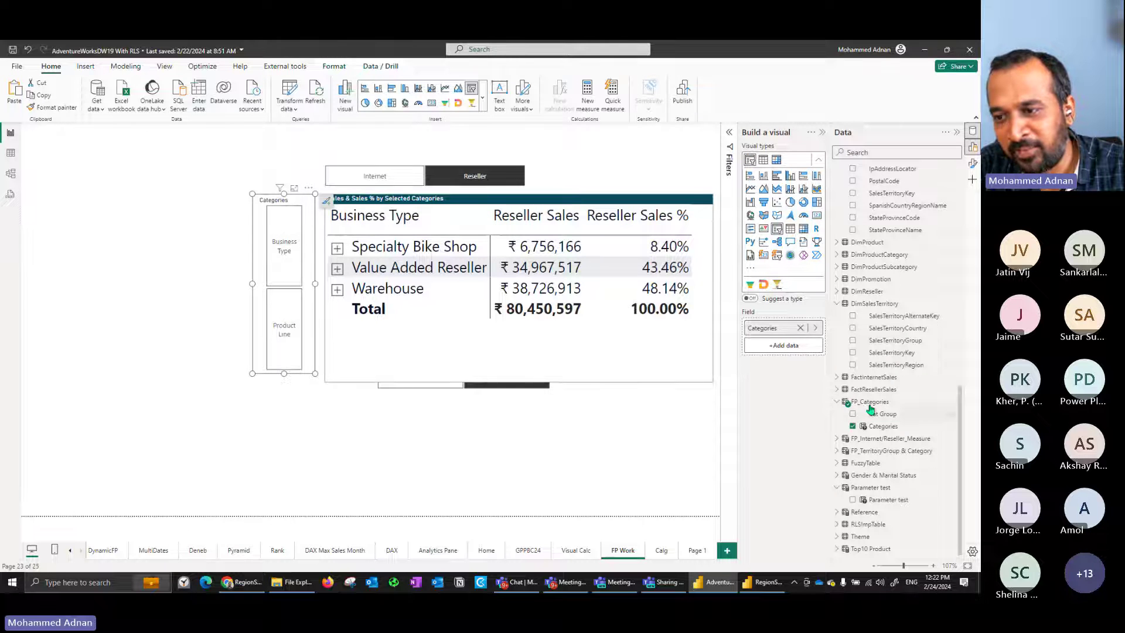
{"action": "left_click", "coordinate": [321, 179]}
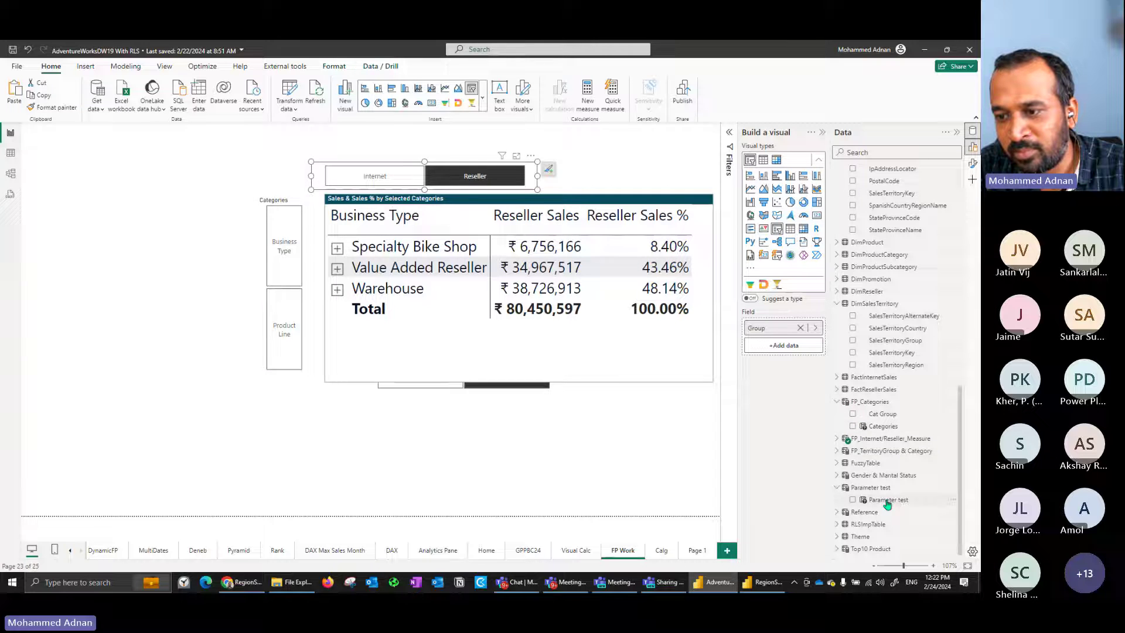
{"action": "left_click", "coordinate": [836, 440]}
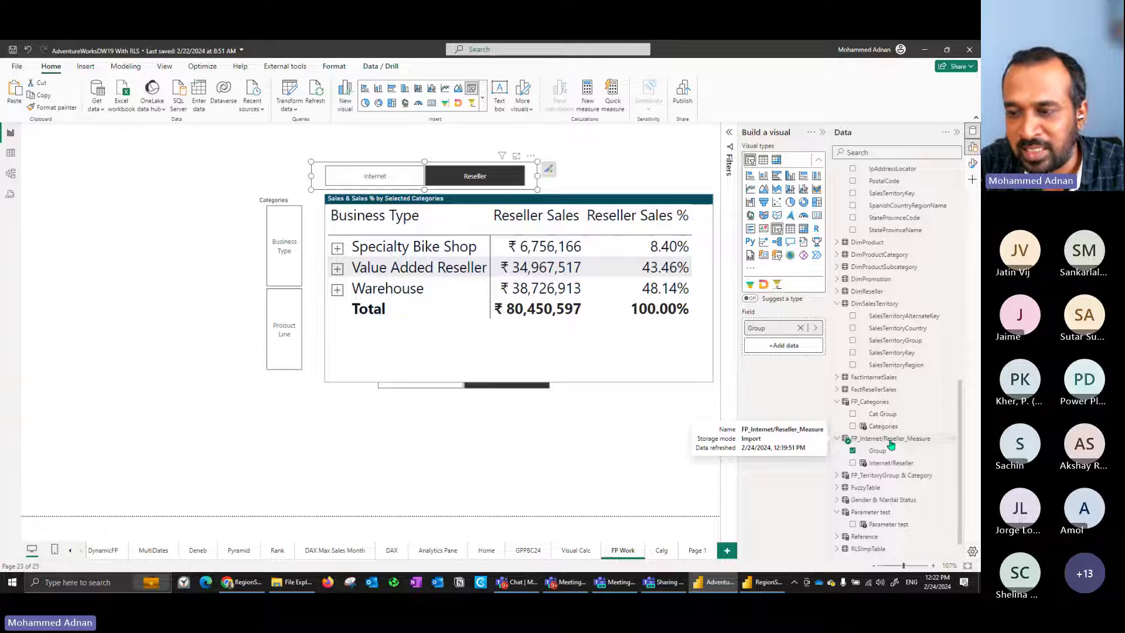
- Open the FP_Internet/Reseller_Measure formula and examine the measure names, NAMEOF references and order numbers of its Internet and Reseller entries
{"action": "left_click", "coordinate": [909, 440]}
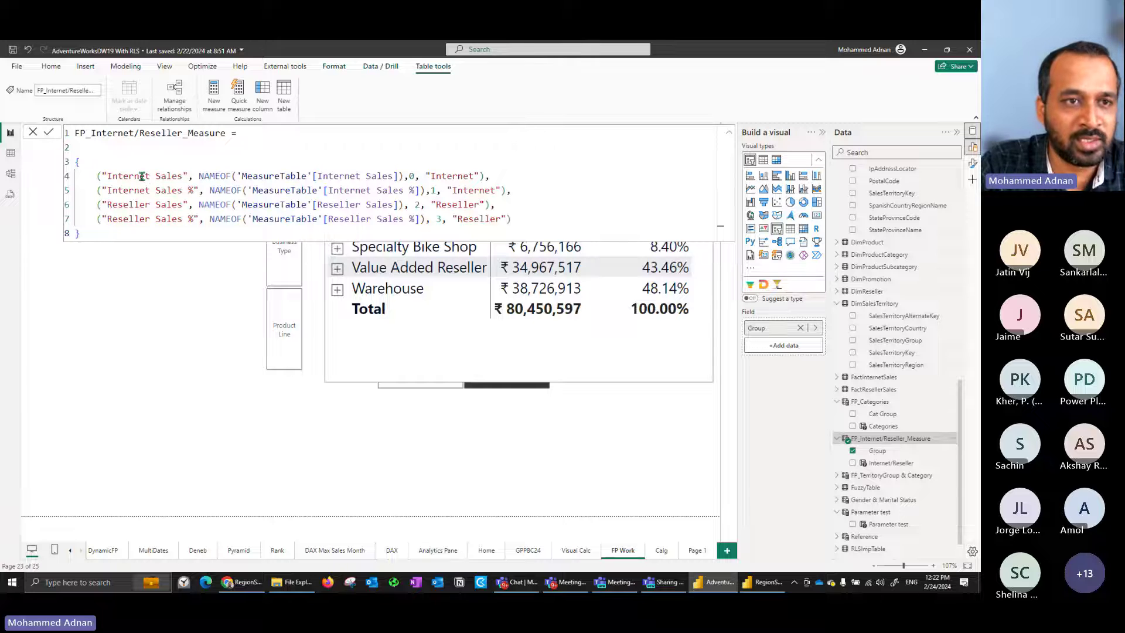
{"action": "left_click", "coordinate": [95, 146]}
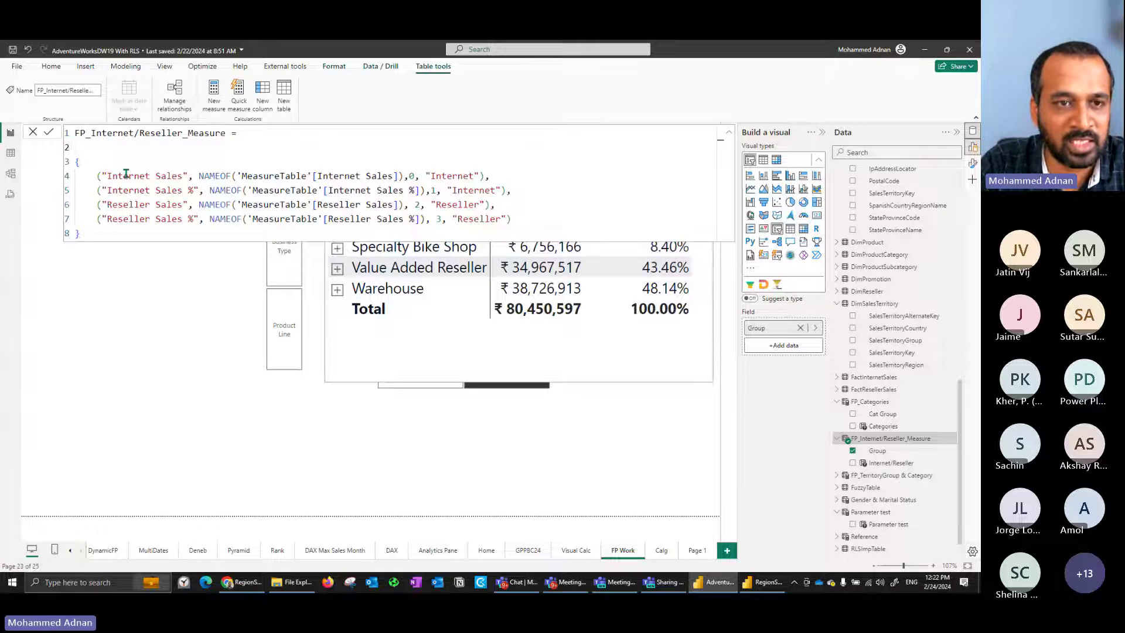
{"action": "left_click_drag", "start_coordinate": [126, 174], "coordinate": [183, 175]}
{"action": "left_click_drag", "start_coordinate": [268, 176], "coordinate": [437, 190]}
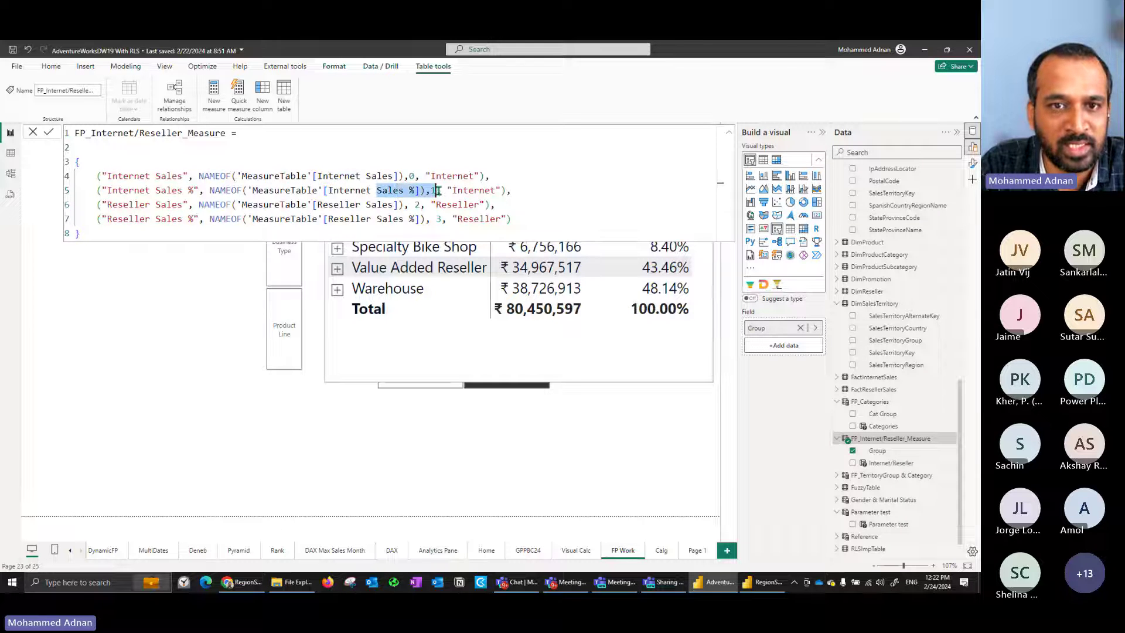
{"action": "left_click_drag", "start_coordinate": [130, 205], "coordinate": [190, 205]}
{"action": "left_click_drag", "start_coordinate": [369, 205], "coordinate": [442, 220]}
{"action": "left_click", "coordinate": [362, 220]}
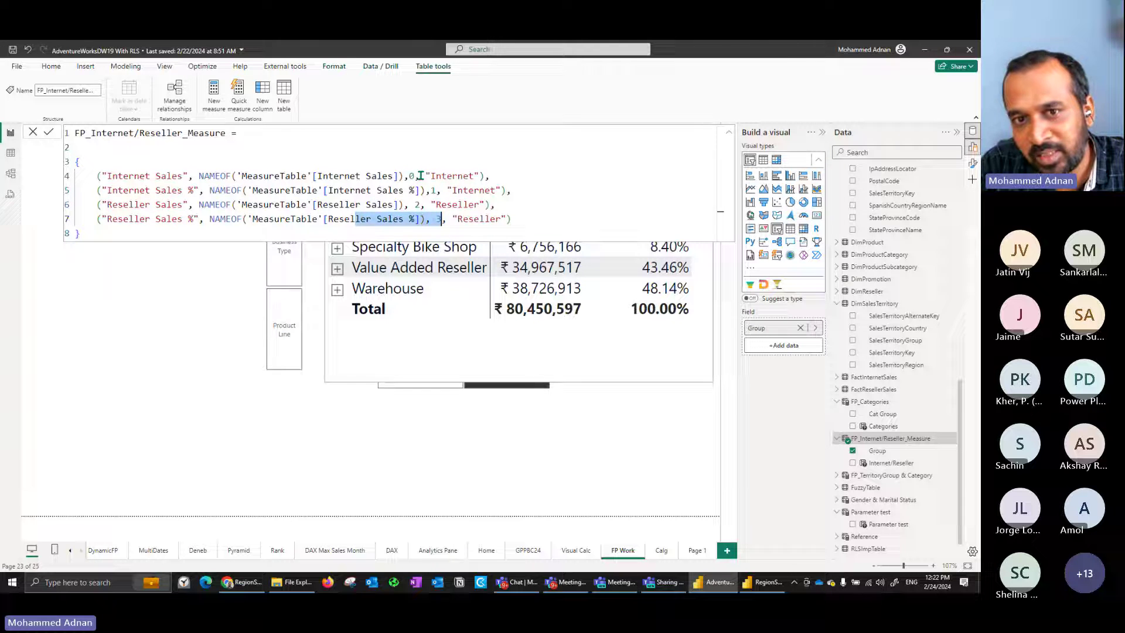
- Examine the Internet and Reseller group labels in the FP_Internet/Reseller_Measure formula, close it unchanged, and return to the Internet/Reseller slicer
{"action": "left_click_drag", "start_coordinate": [426, 175], "coordinate": [504, 191]}
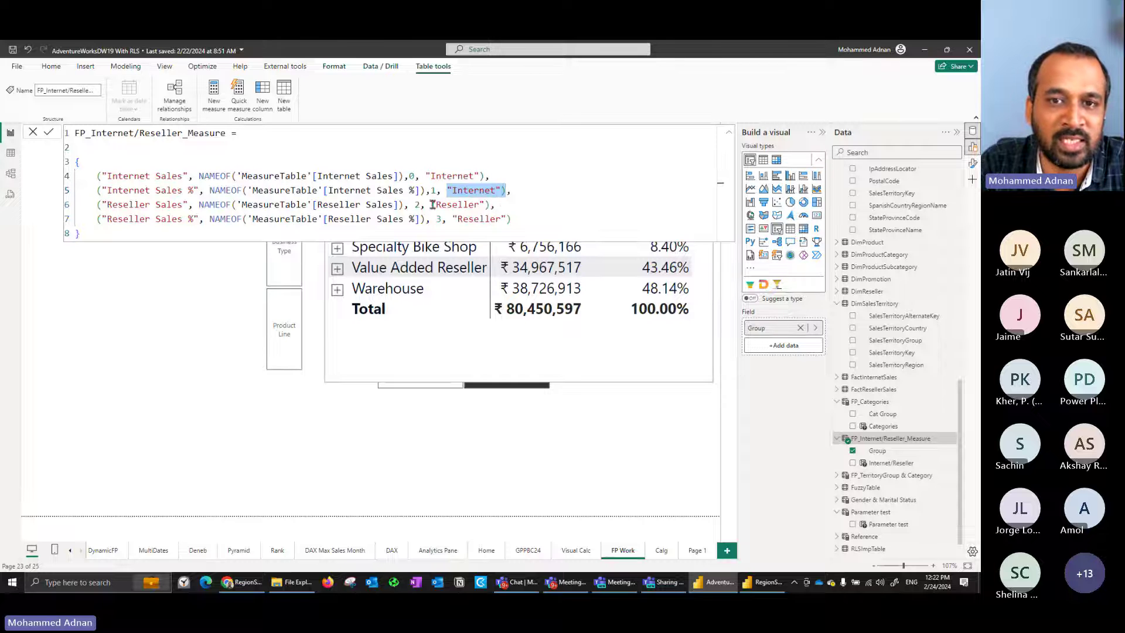
{"action": "left_click_drag", "start_coordinate": [432, 205], "coordinate": [490, 219]}
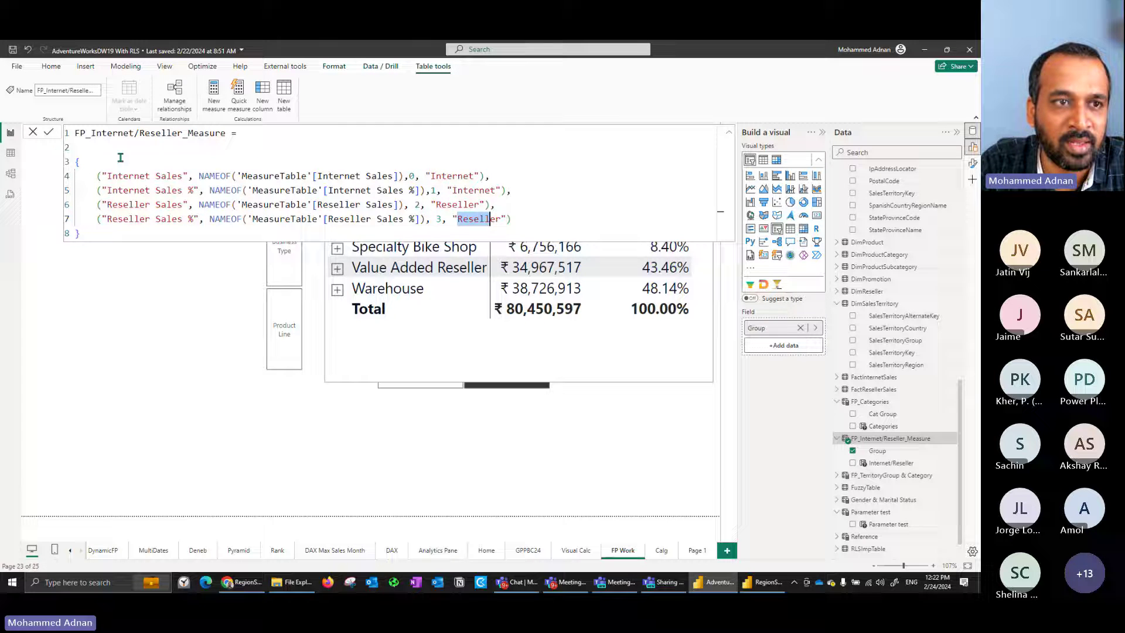
{"action": "left_click", "coordinate": [32, 133]}
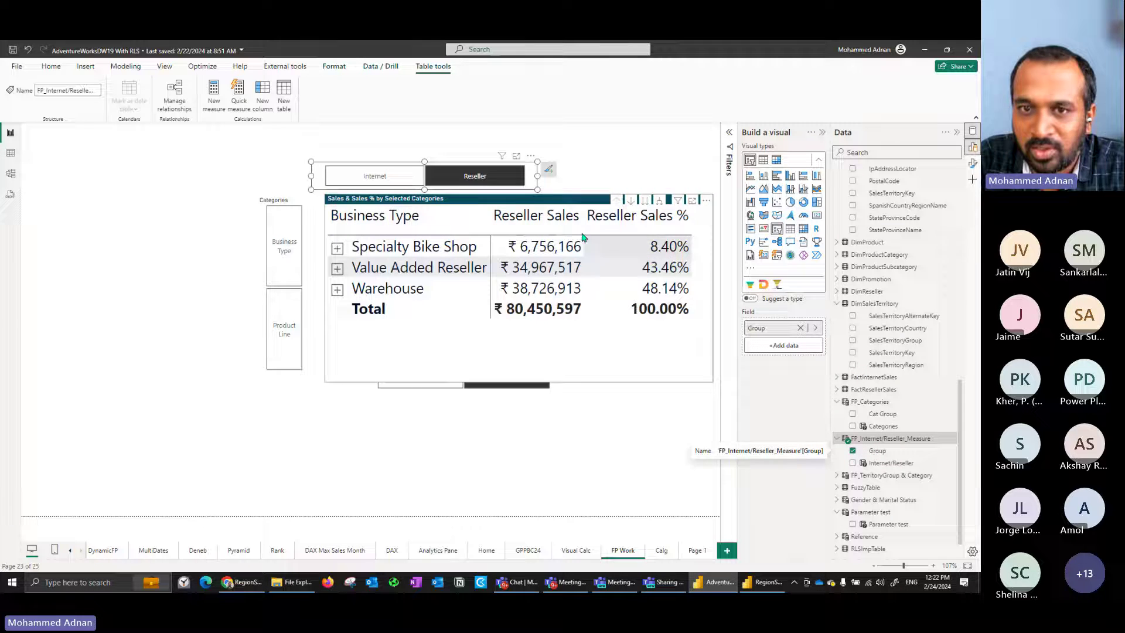
{"action": "left_click", "coordinate": [501, 186]}
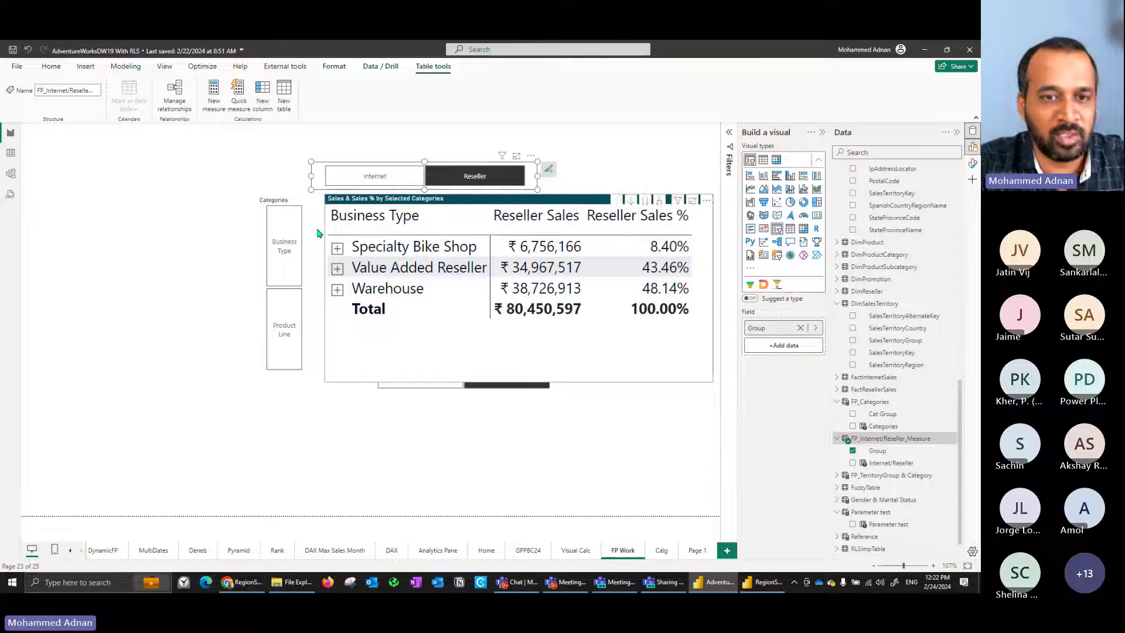
- Create a new model layout, place the FP_Categories and FP_Internet/Reseller_Measure tables on it, and return to the report
{"action": "left_click", "coordinate": [11, 176]}
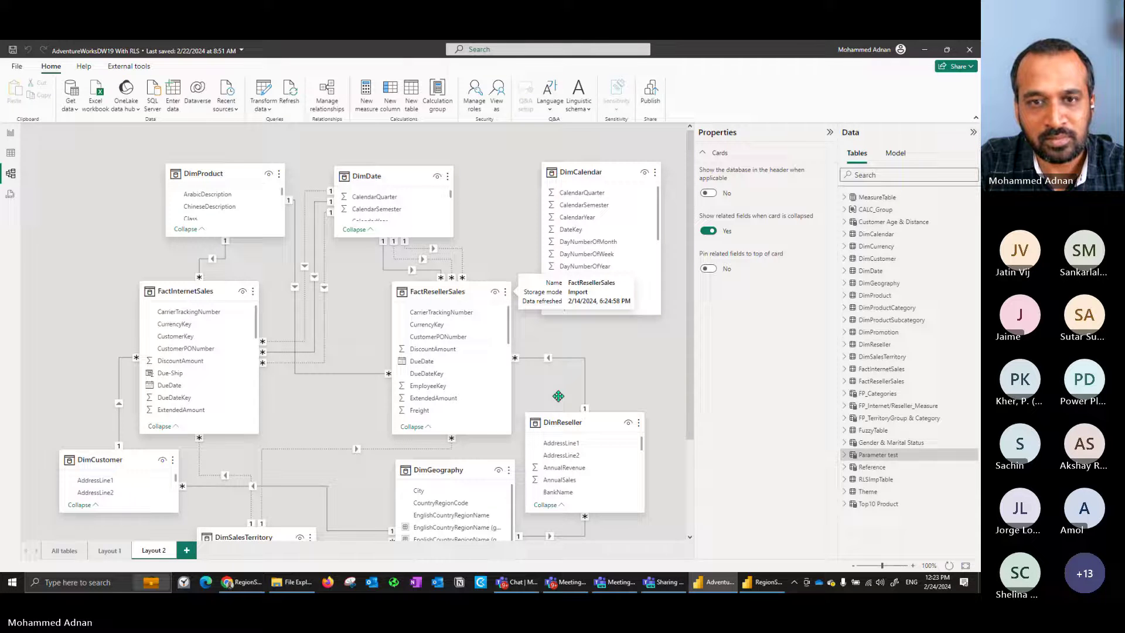
{"action": "left_click", "coordinate": [185, 551]}
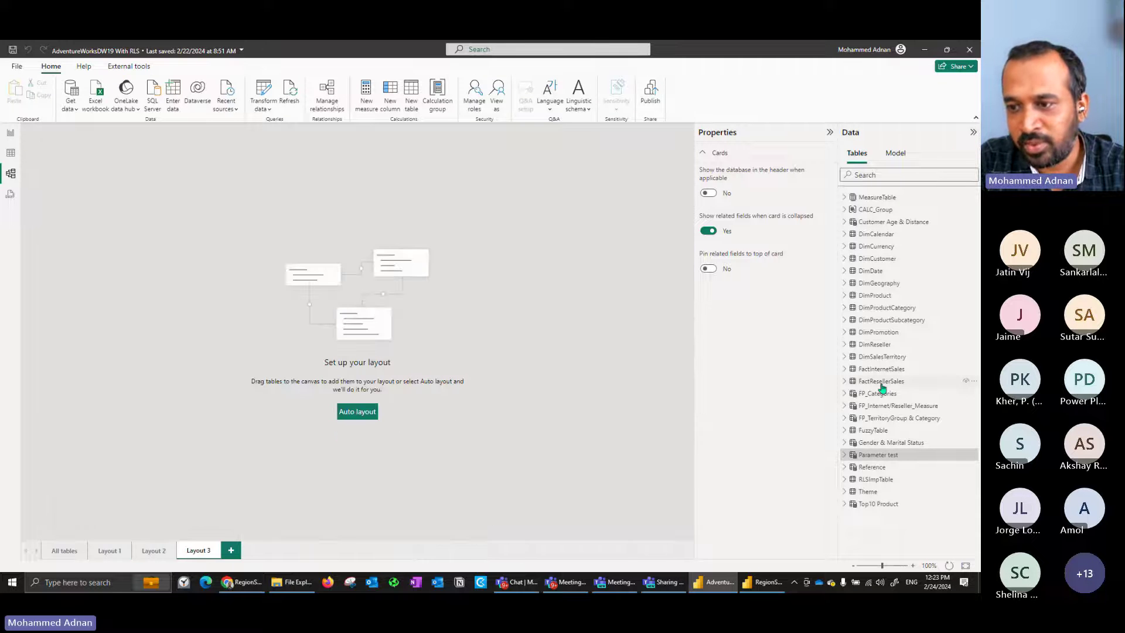
{"action": "left_click_drag", "start_coordinate": [878, 393], "coordinate": [364, 364]}
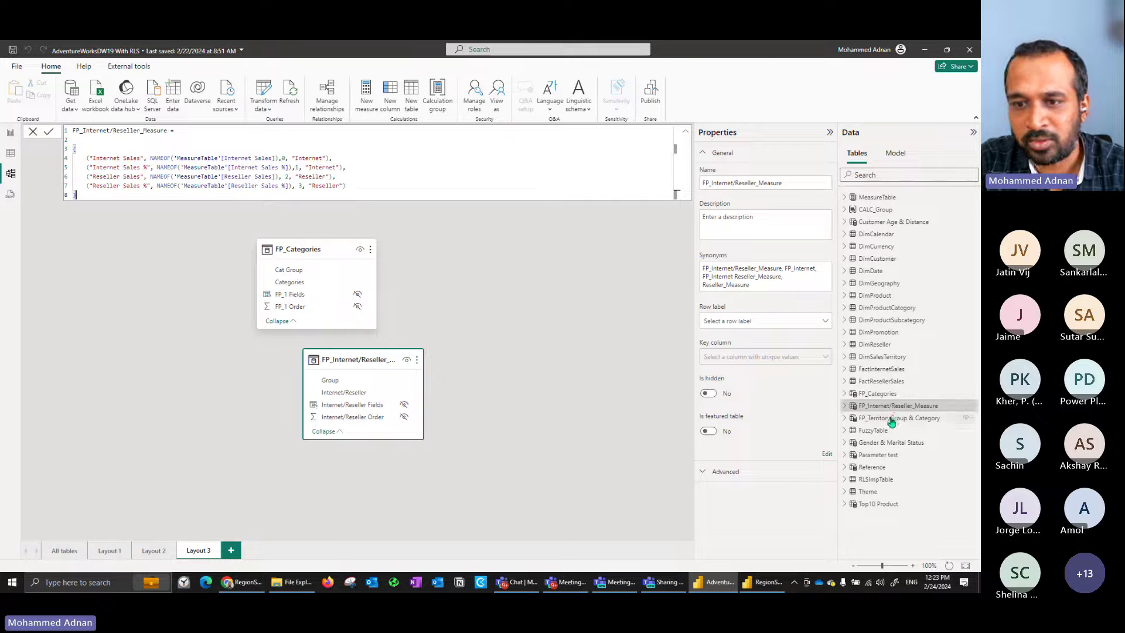
{"action": "left_click_drag", "start_coordinate": [897, 418], "coordinate": [264, 304]}
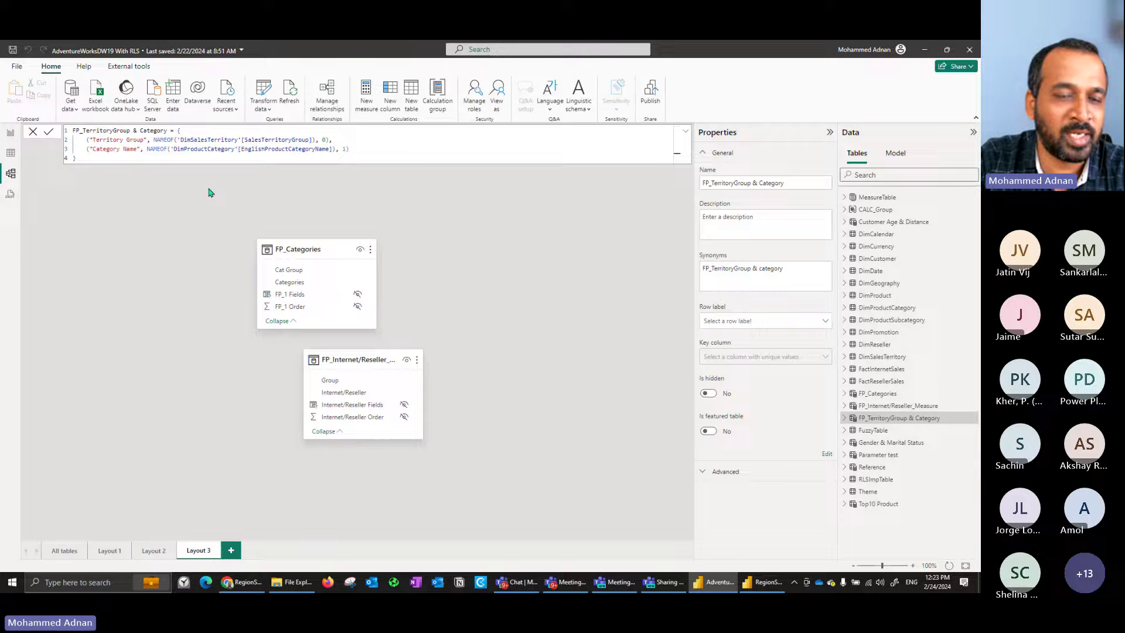
{"action": "left_click", "coordinate": [10, 134]}
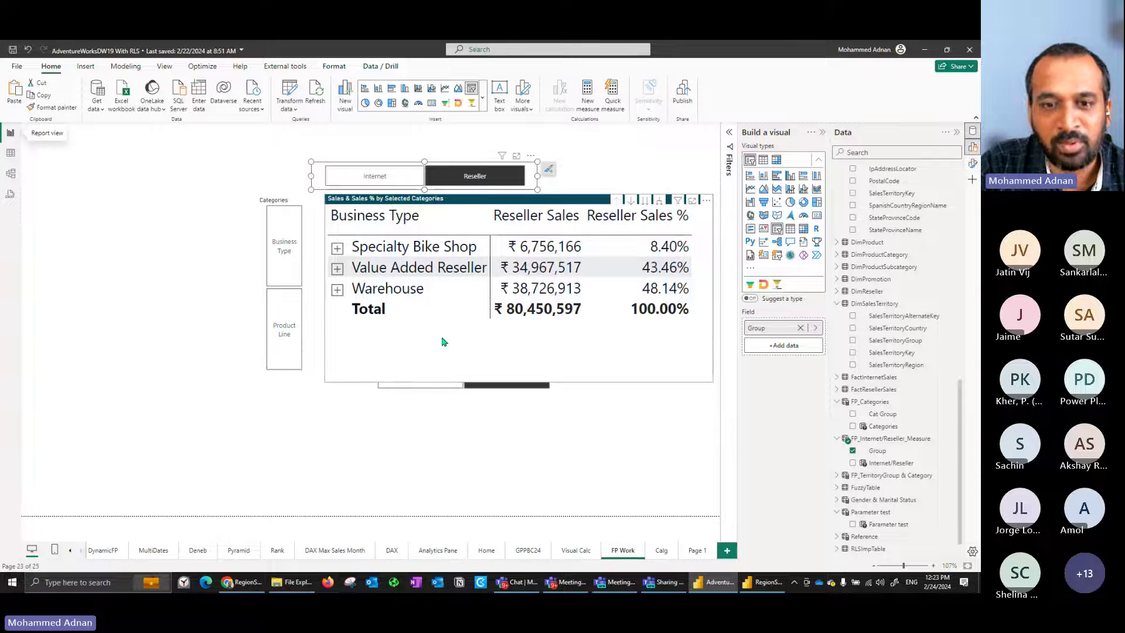
- Check which fields the sales matrix uses, and examine the FP_Categories formula with its category entries and groups
{"action": "left_click", "coordinate": [427, 350]}
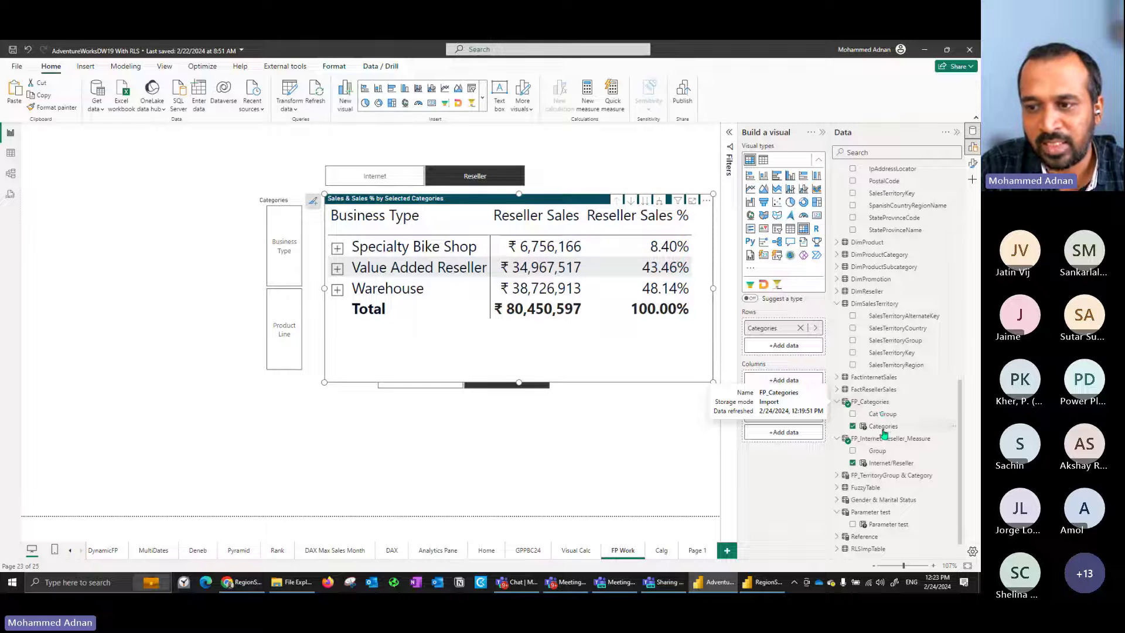
{"action": "left_click", "coordinate": [875, 402]}
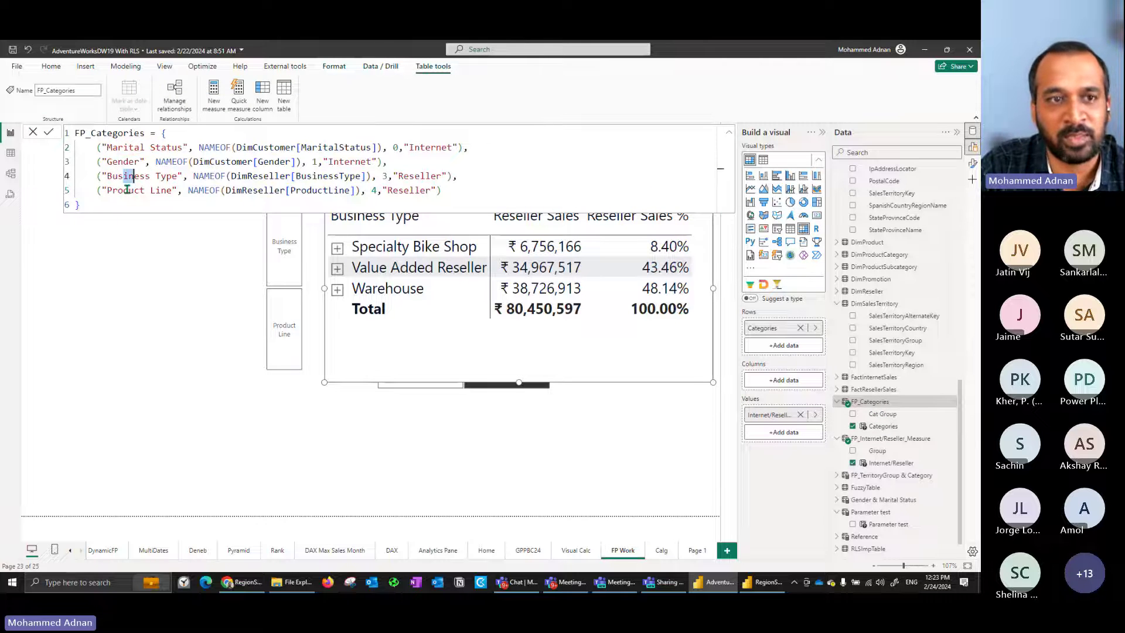
{"action": "left_click", "coordinate": [33, 134]}
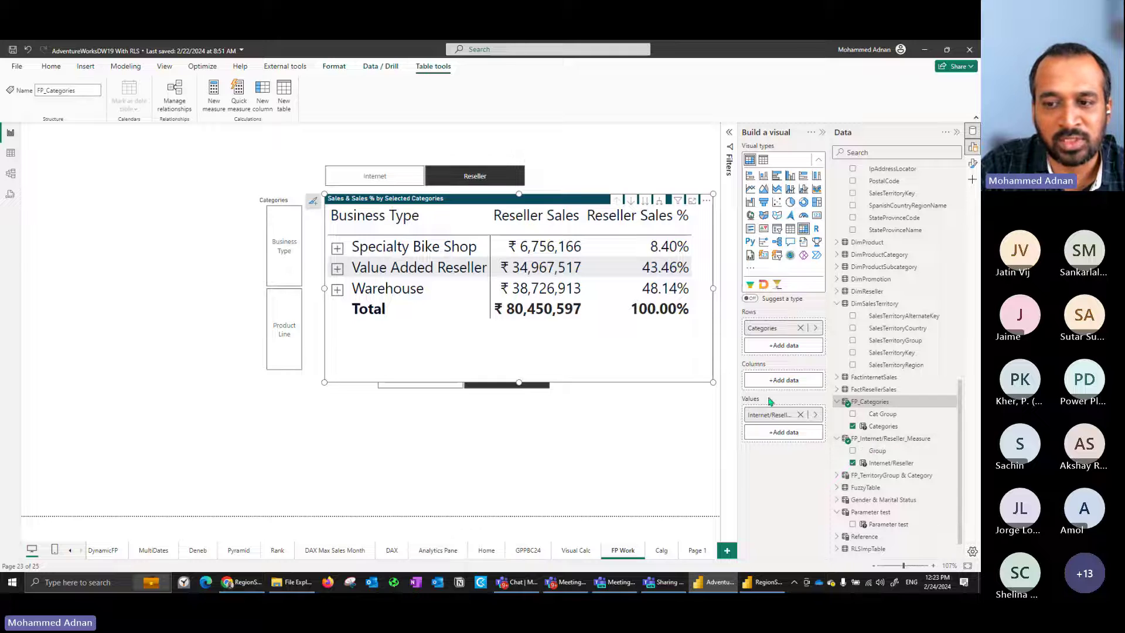
- Reopen the FP_Internet/Reseller_Measure formula, examine its Internet Sales and Internet Sales % measure references, and close it unchanged
{"action": "left_click", "coordinate": [891, 446]}
{"action": "left_click_drag", "start_coordinate": [318, 175], "coordinate": [393, 175]}
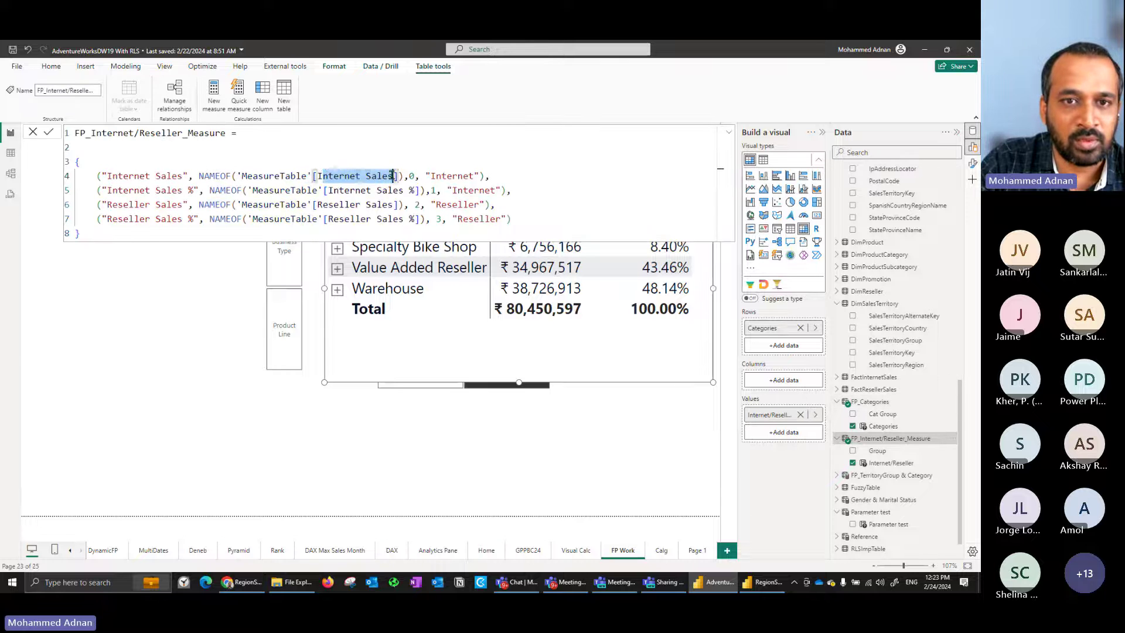
{"action": "left_click_drag", "start_coordinate": [328, 190], "coordinate": [387, 190]}
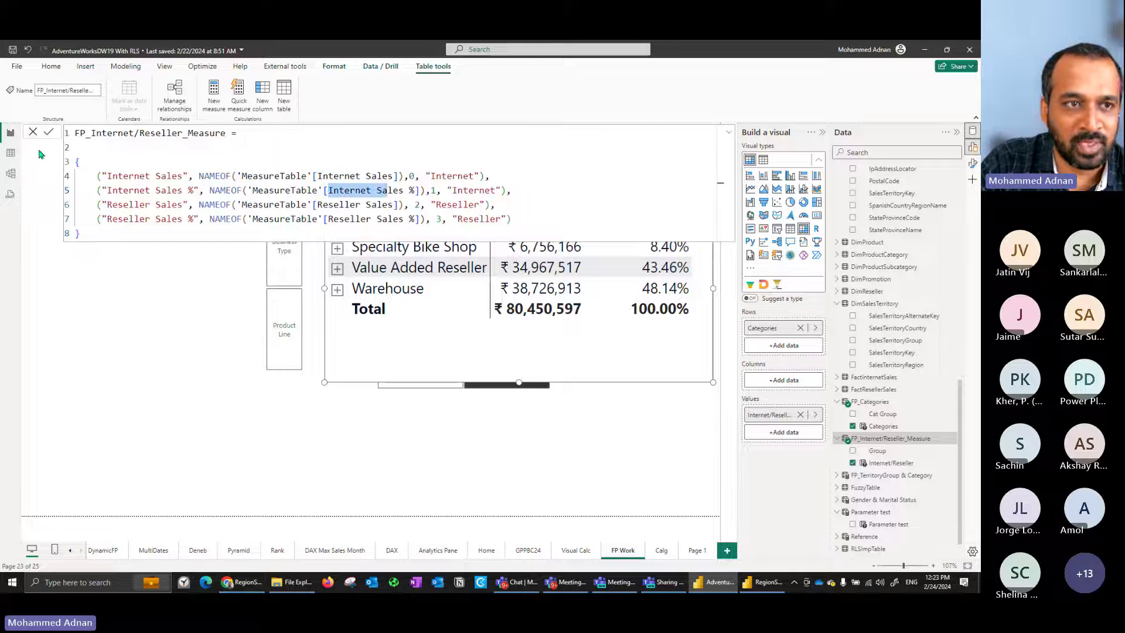
{"action": "left_click", "coordinate": [33, 132]}
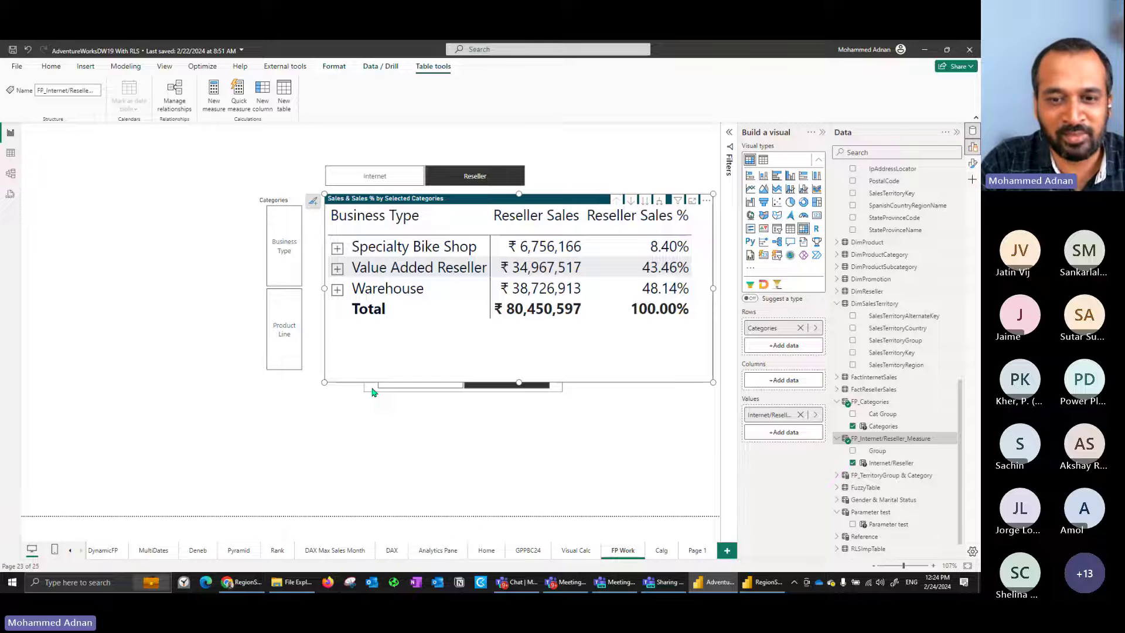
- Move the slicer hidden behind the sales matrix to just below it, and check the source fields of all three slicers
{"action": "left_click_drag", "start_coordinate": [377, 392], "coordinate": [384, 444]}
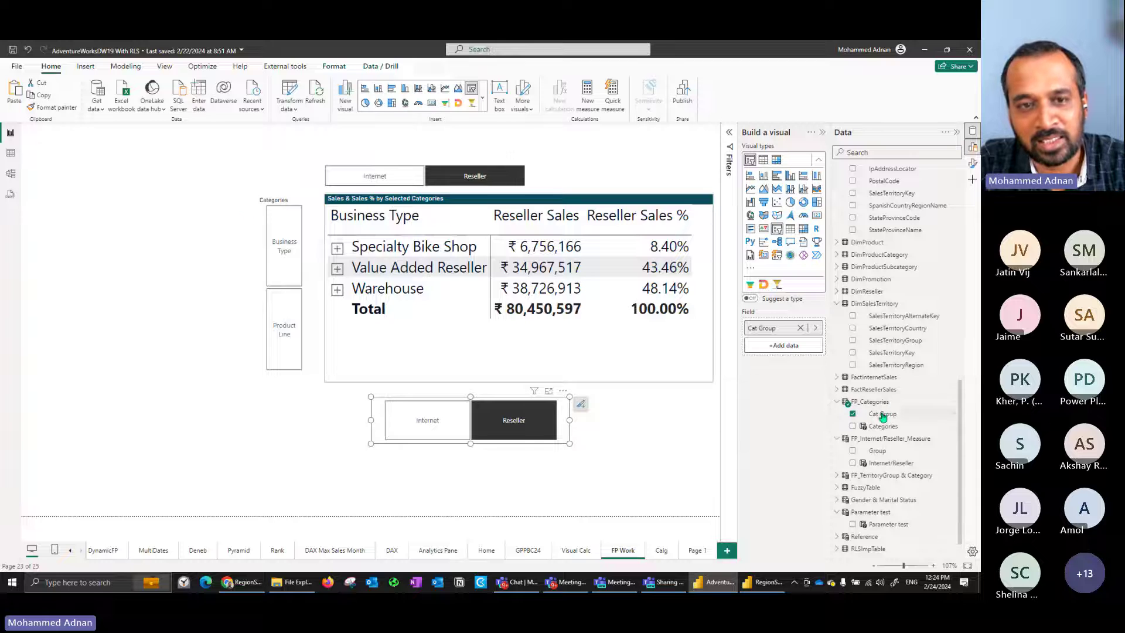
{"action": "left_click", "coordinate": [265, 202]}
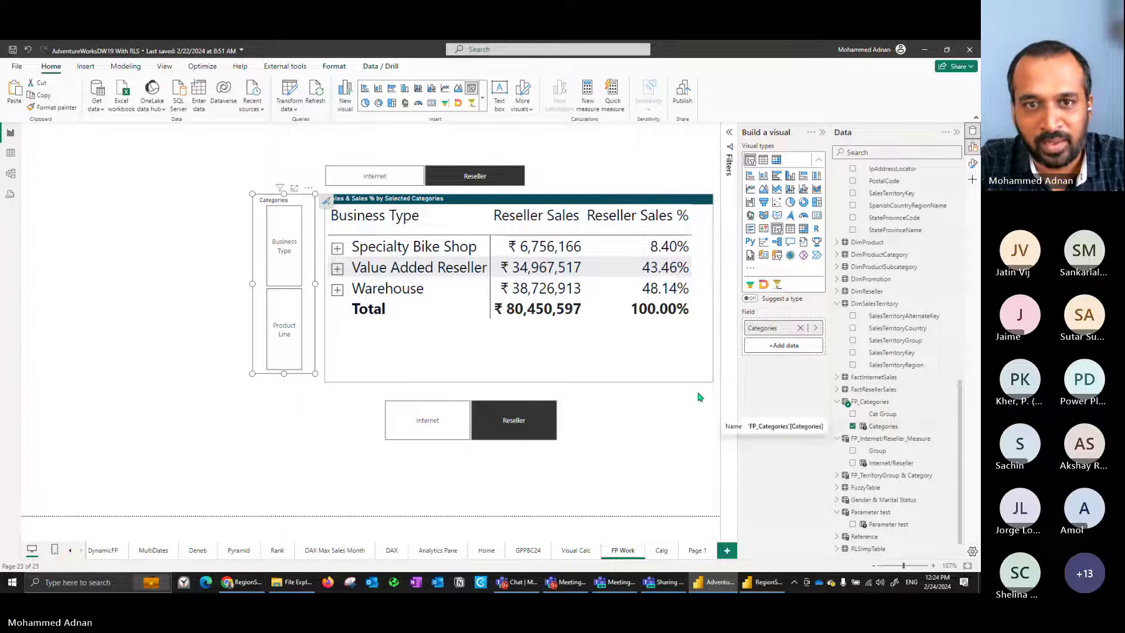
{"action": "left_click", "coordinate": [325, 179]}
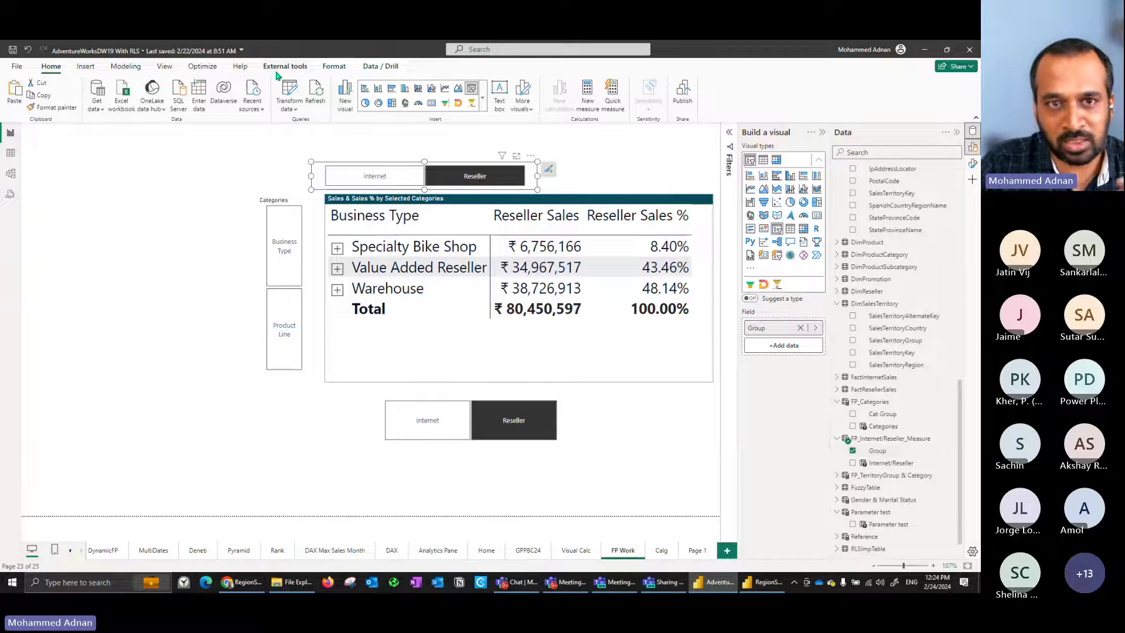
- Show the sync slicers settings, and move both Internet/Reseller slicers over to the right edge of the report page
{"action": "left_click", "coordinate": [166, 67]}
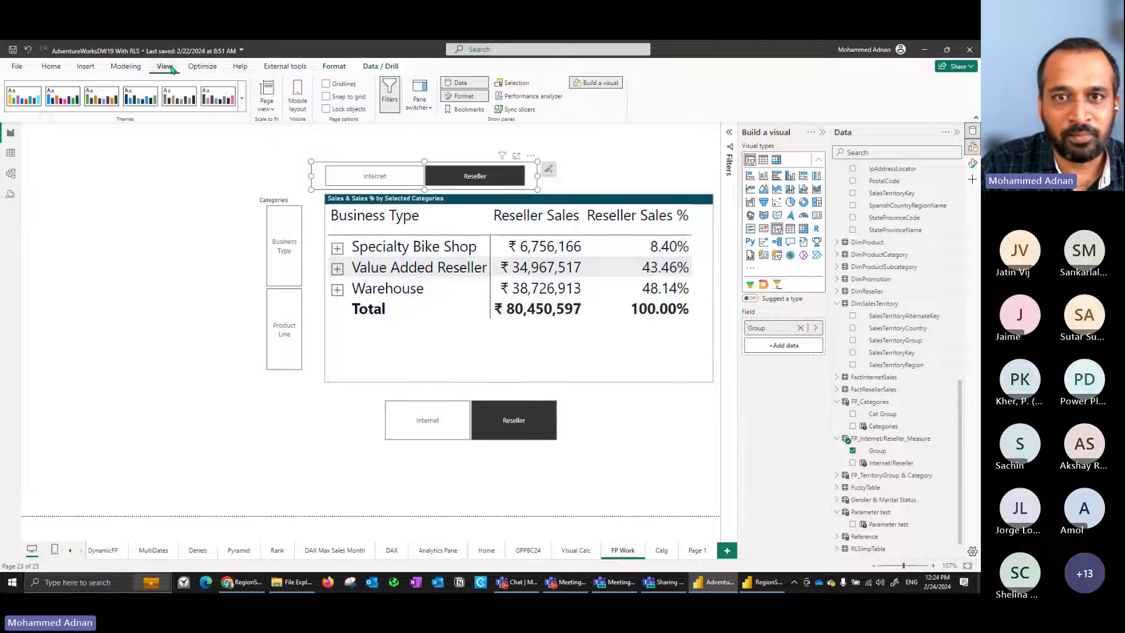
{"action": "left_click", "coordinate": [512, 110]}
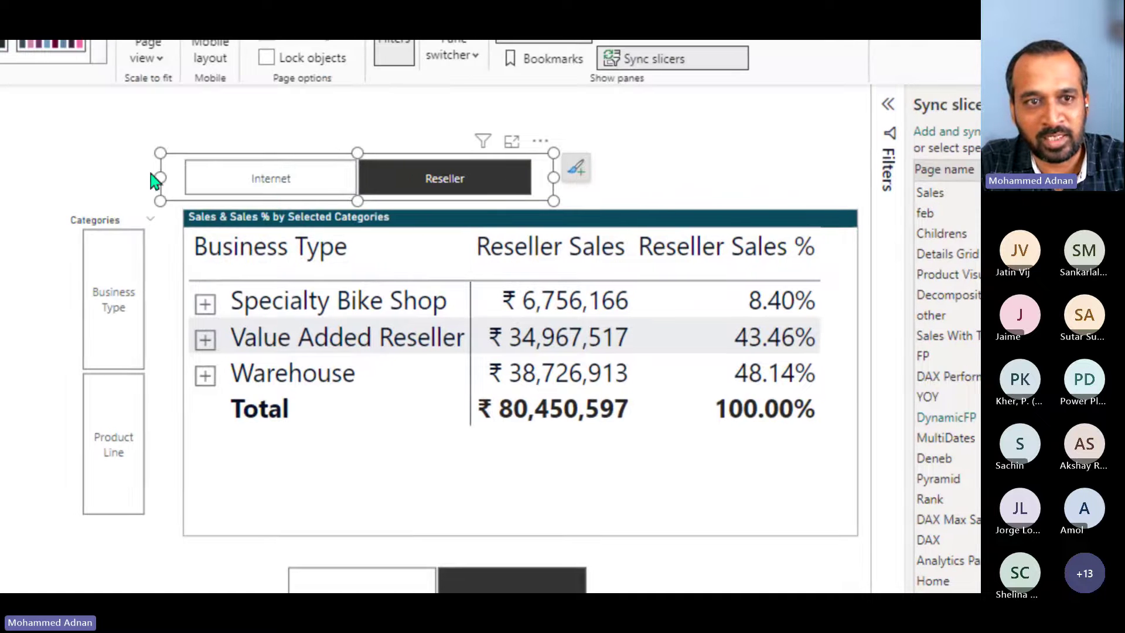
{"action": "left_click_drag", "start_coordinate": [176, 184], "coordinate": [648, 181]}
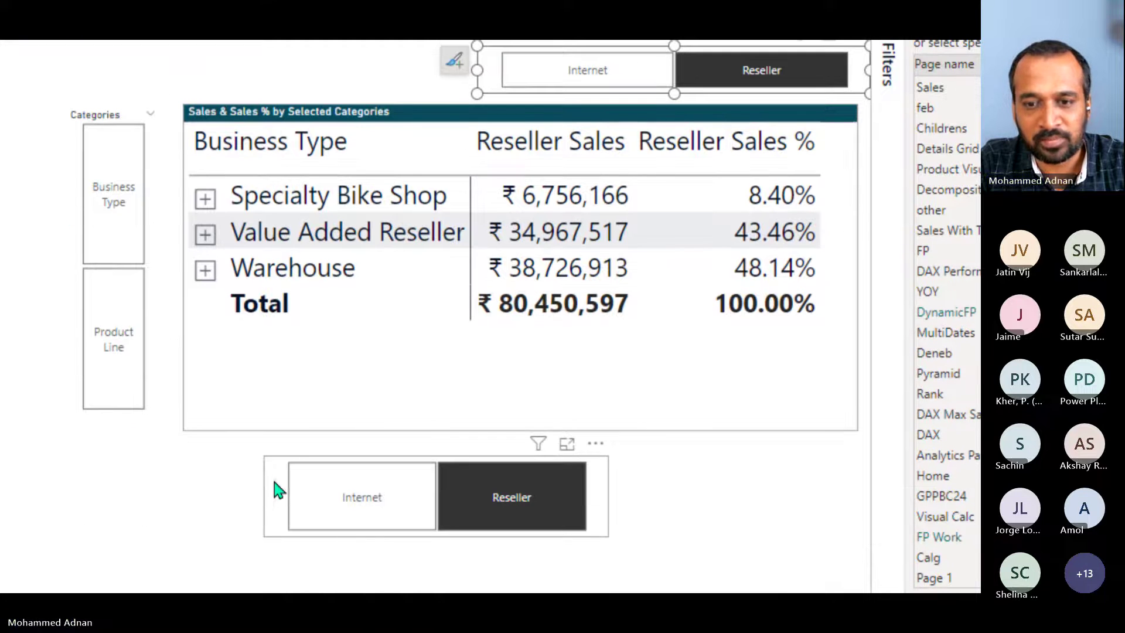
{"action": "left_click_drag", "start_coordinate": [288, 479], "coordinate": [685, 459]}
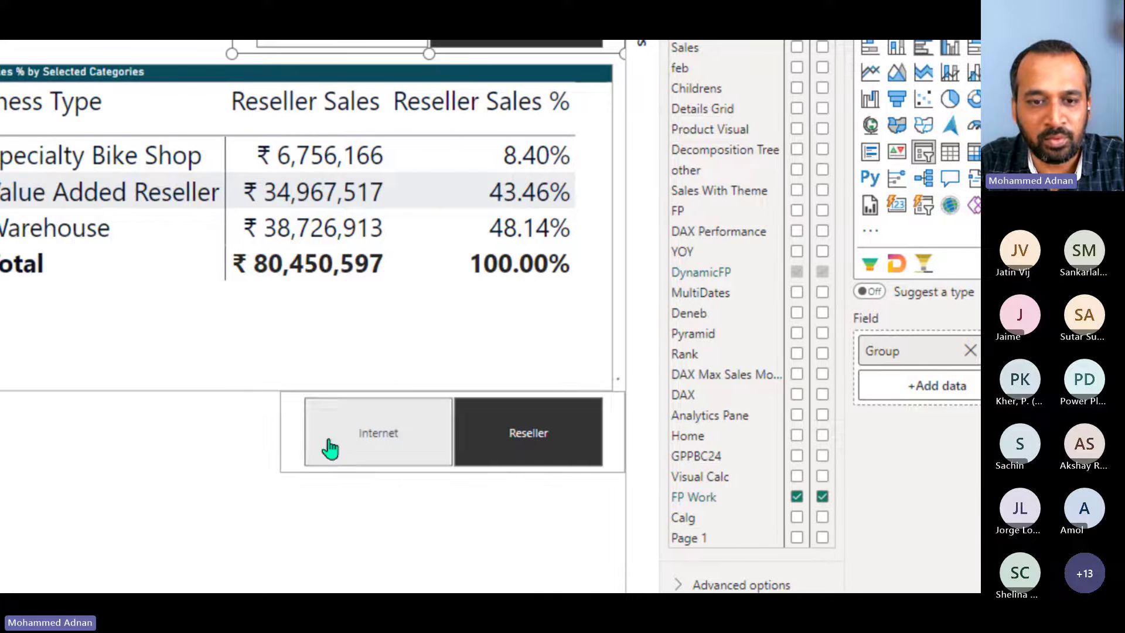
- Check the Cat Group slicer's sync settings for the FP Work page, including the group name under the advanced options
{"action": "left_click", "coordinate": [296, 441]}
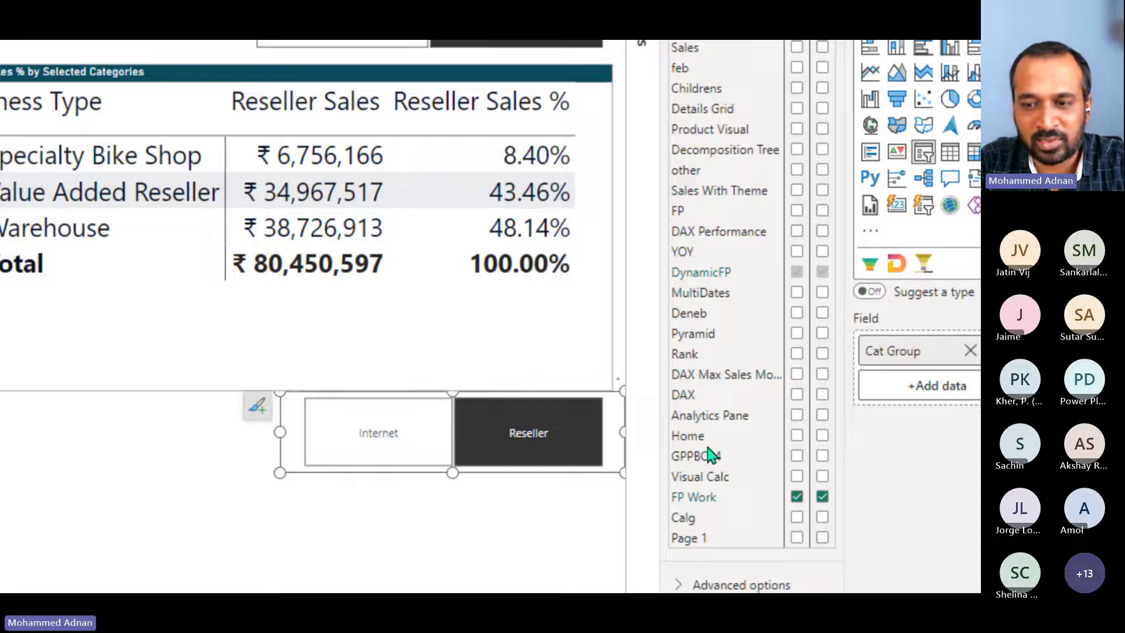
{"action": "left_click", "coordinate": [823, 498]}
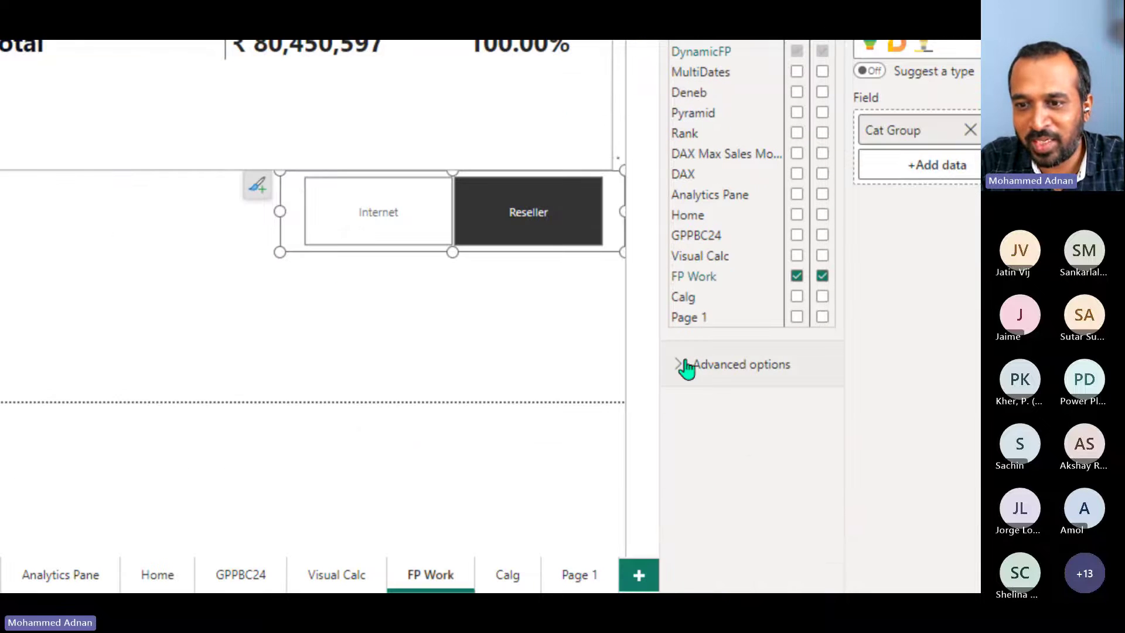
{"action": "left_click", "coordinate": [675, 368]}
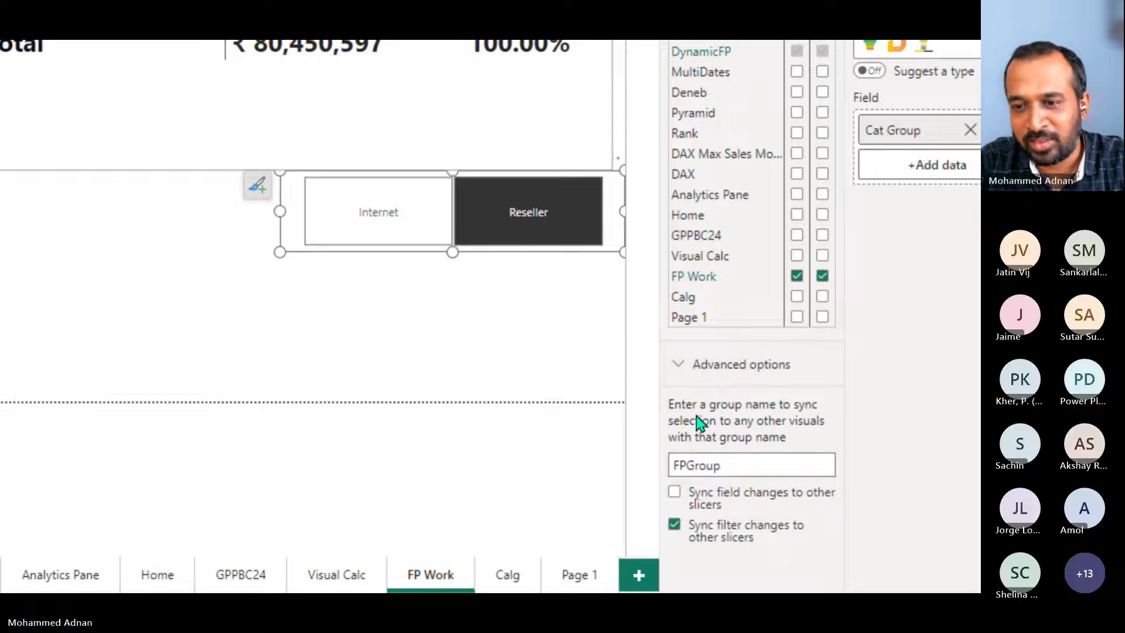
{"action": "double_click", "coordinate": [701, 467]}
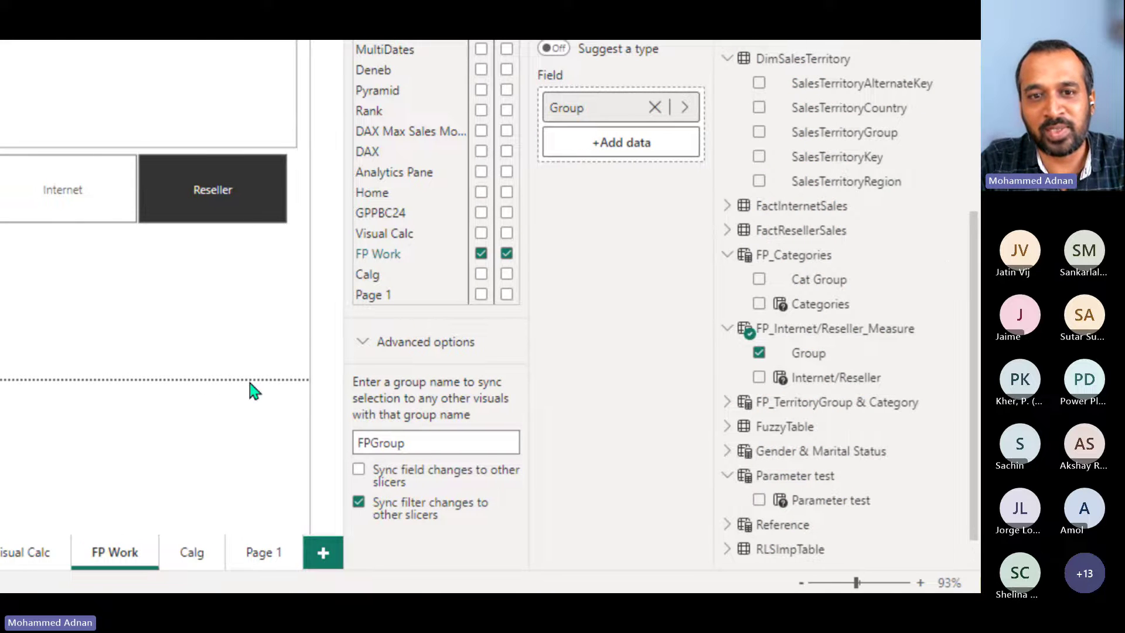
- Toggle Reseller off and on in both slicers to test their synchronization, and check the sync group name of the Group slicer
{"action": "left_click", "coordinate": [523, 210]}
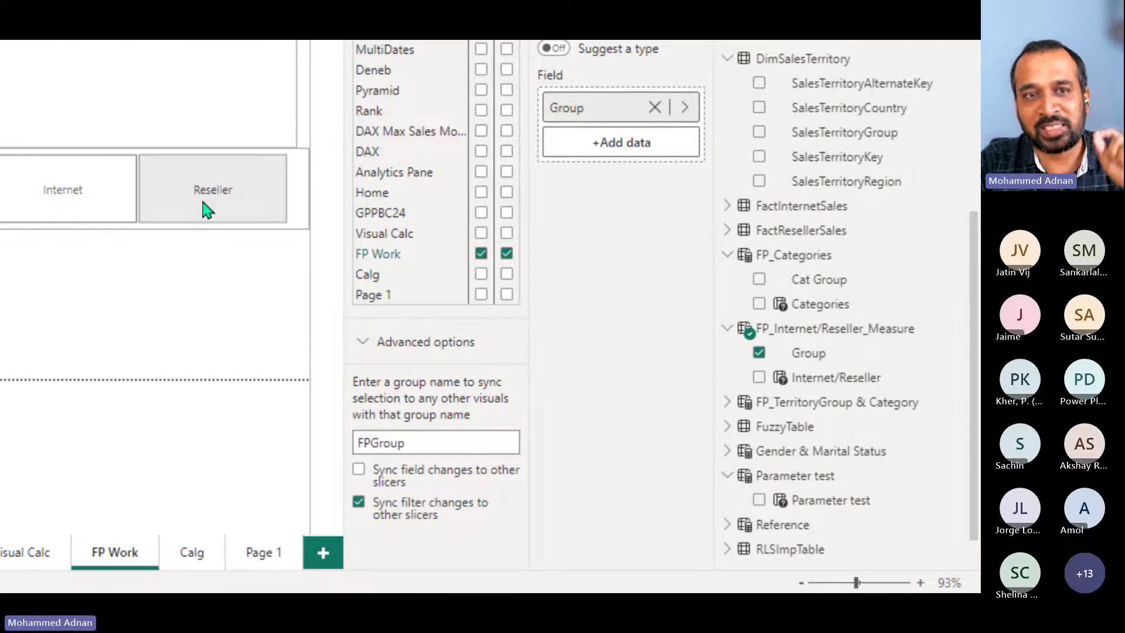
{"action": "left_click", "coordinate": [205, 205]}
{"action": "left_click", "coordinate": [146, 118]}
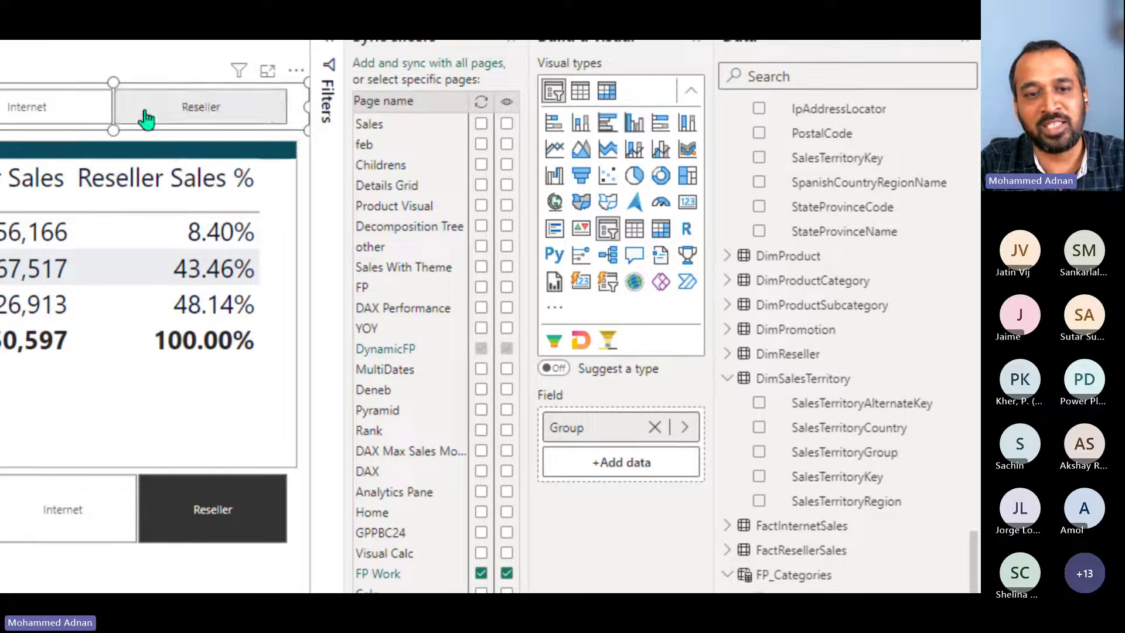
{"action": "left_click", "coordinate": [147, 119]}
{"action": "left_click", "coordinate": [150, 523]}
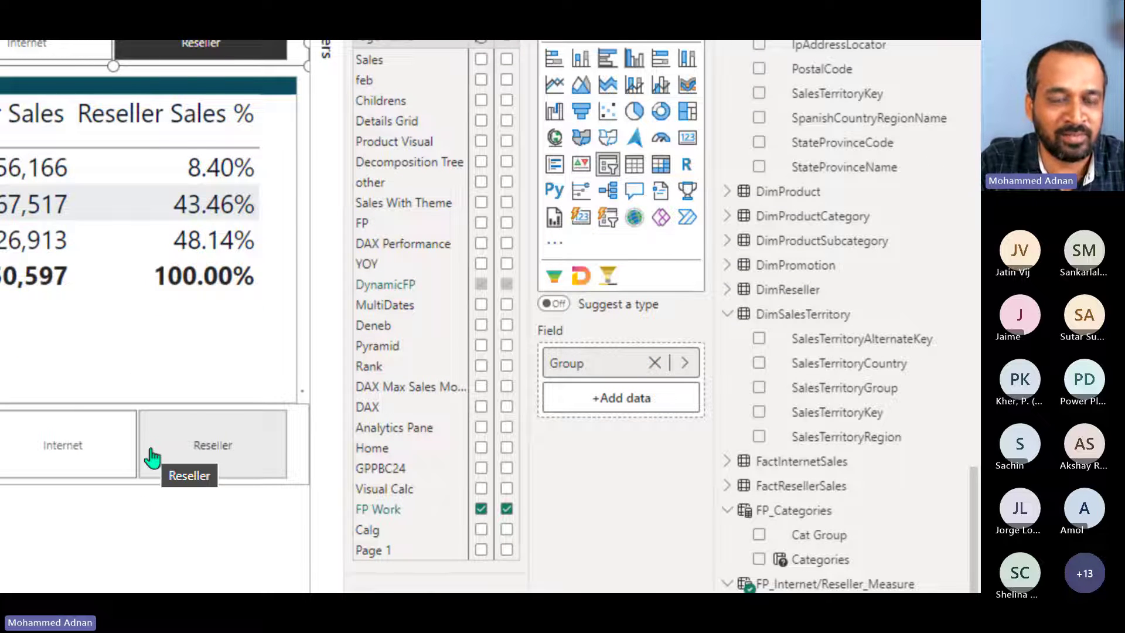
{"action": "left_click", "coordinate": [152, 451]}
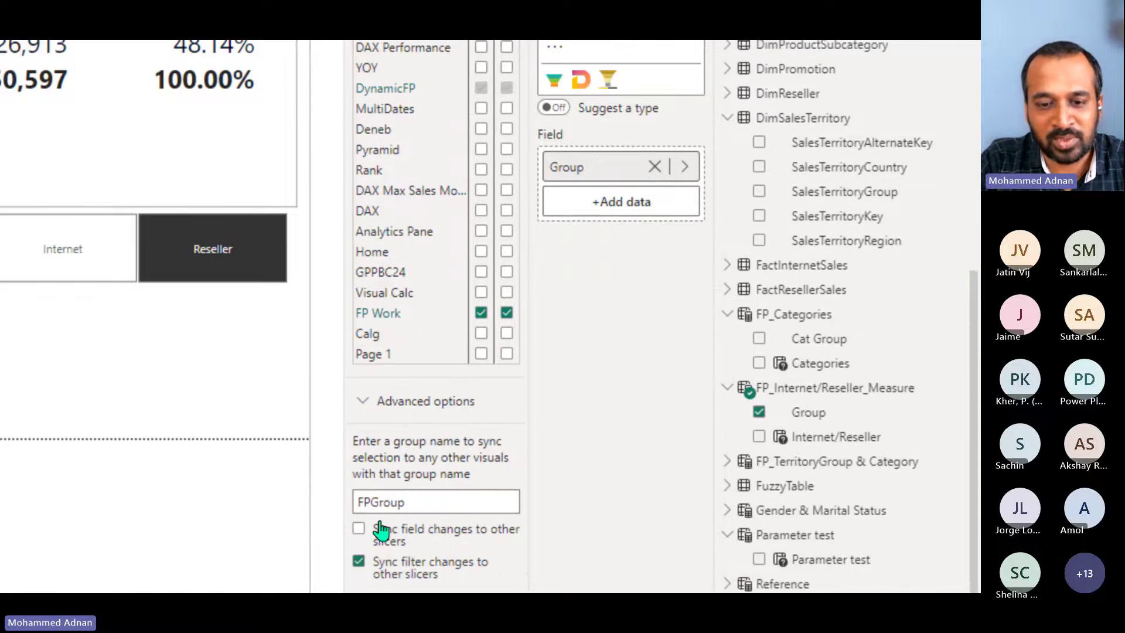
{"action": "left_click", "coordinate": [391, 514]}
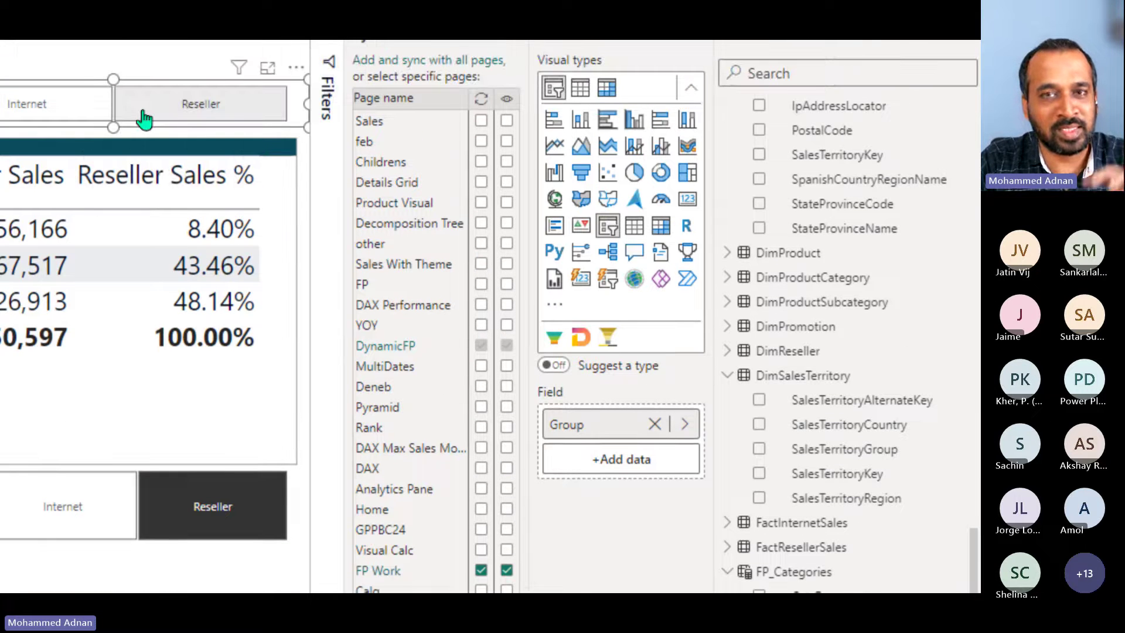
- Switch the synced slicers to Internet, and check the categories offered in the Categories slicer
{"action": "left_click", "coordinate": [143, 120]}
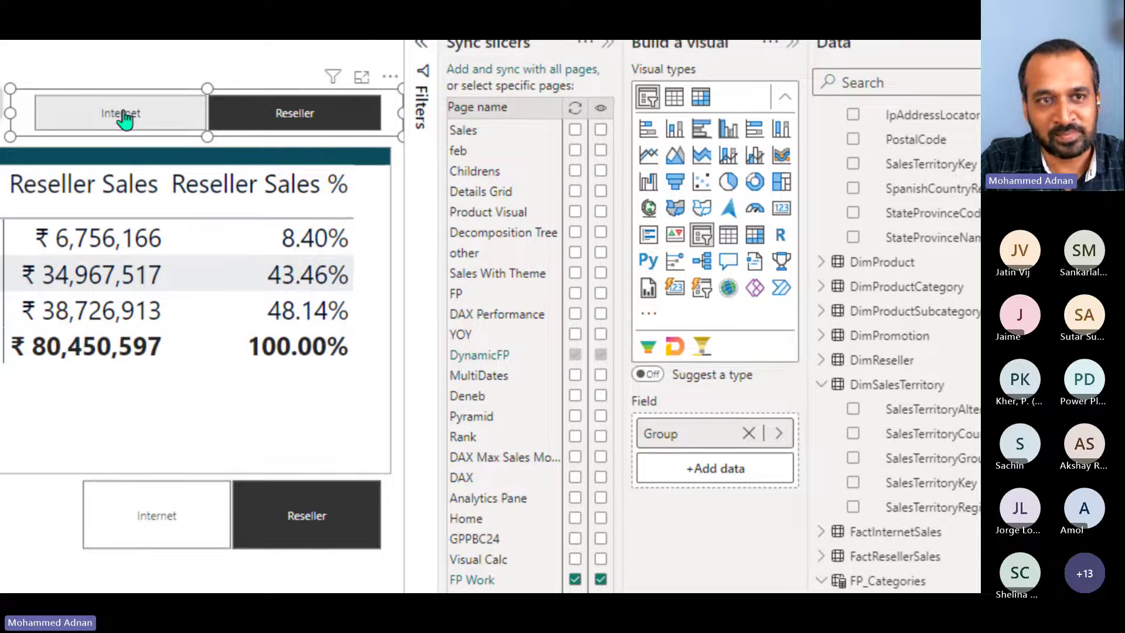
{"action": "left_click", "coordinate": [125, 98]}
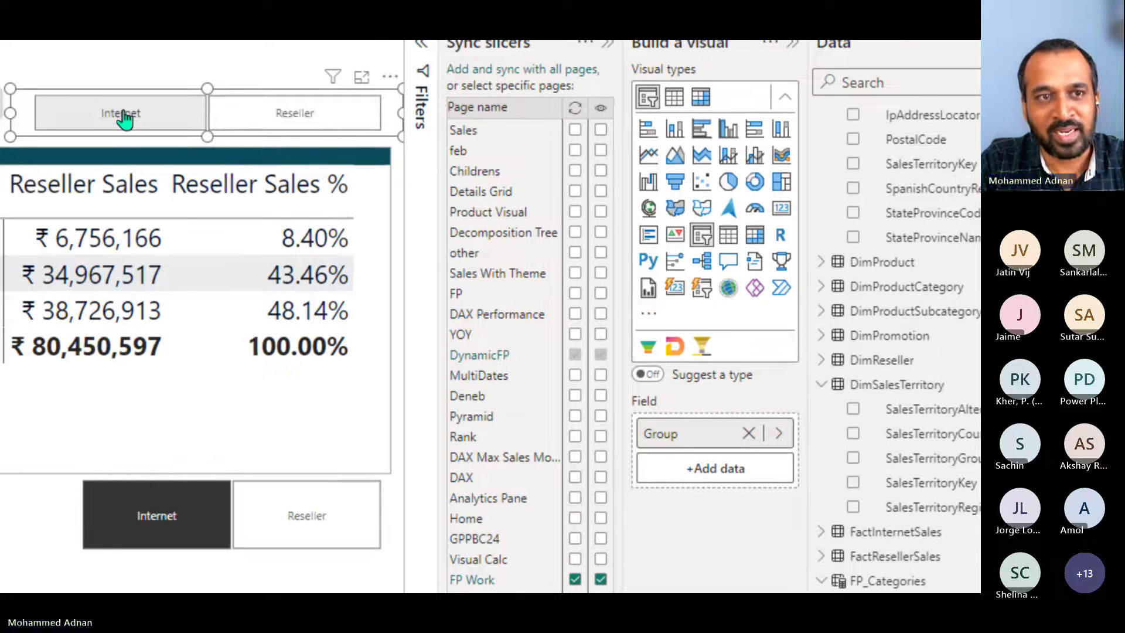
{"action": "left_click", "coordinate": [170, 519]}
{"action": "left_click", "coordinate": [126, 522]}
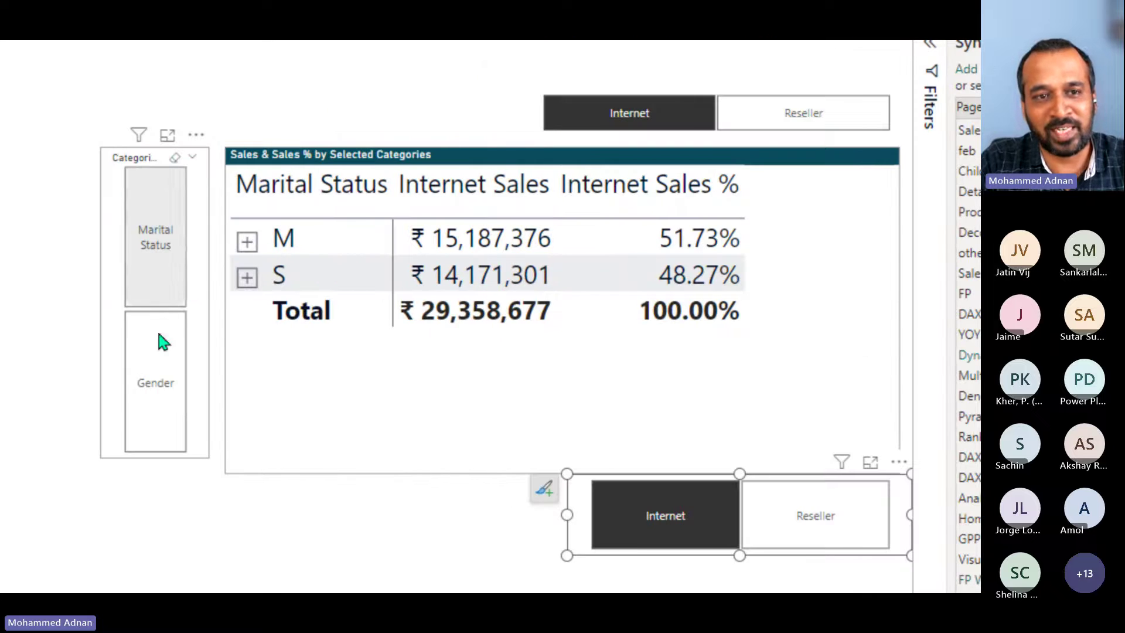
{"action": "left_click", "coordinate": [158, 332]}
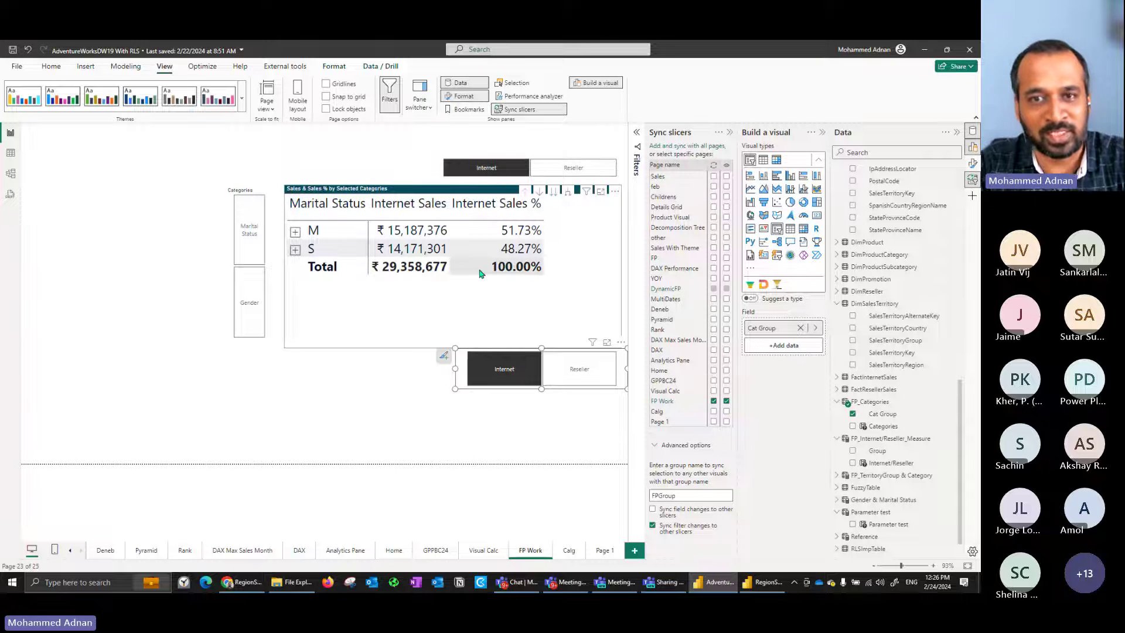
- Select both groups, no group, and Reseller alone in the Group slicer, clearing it at the end, to compare the categories and measures offered
{"action": "left_click", "coordinate": [557, 170]}
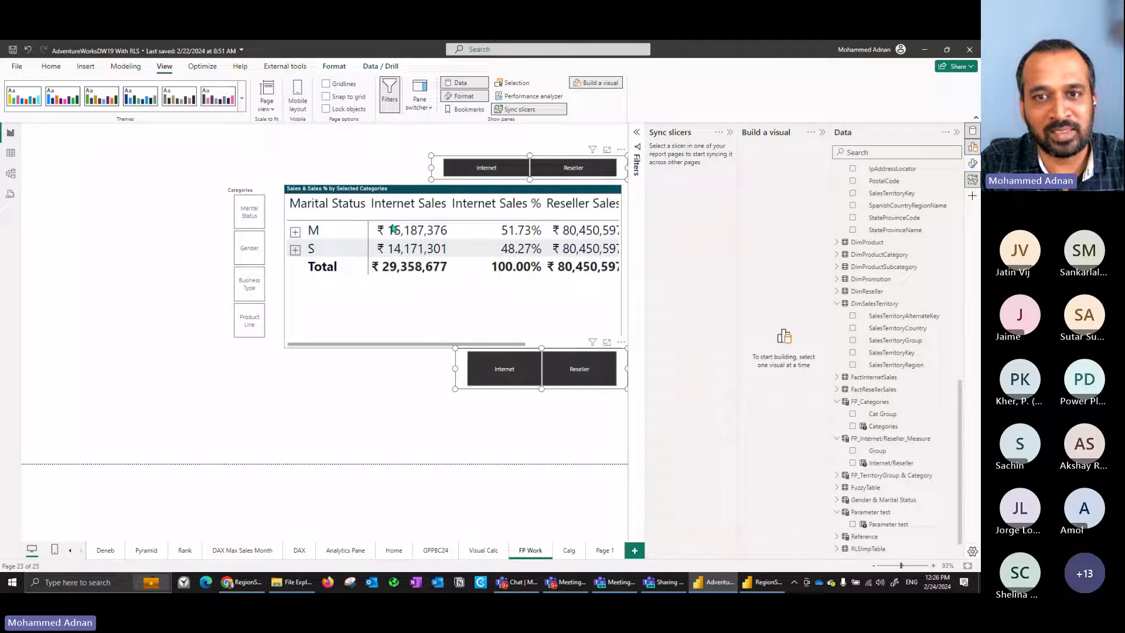
{"action": "left_click", "coordinate": [468, 170]}
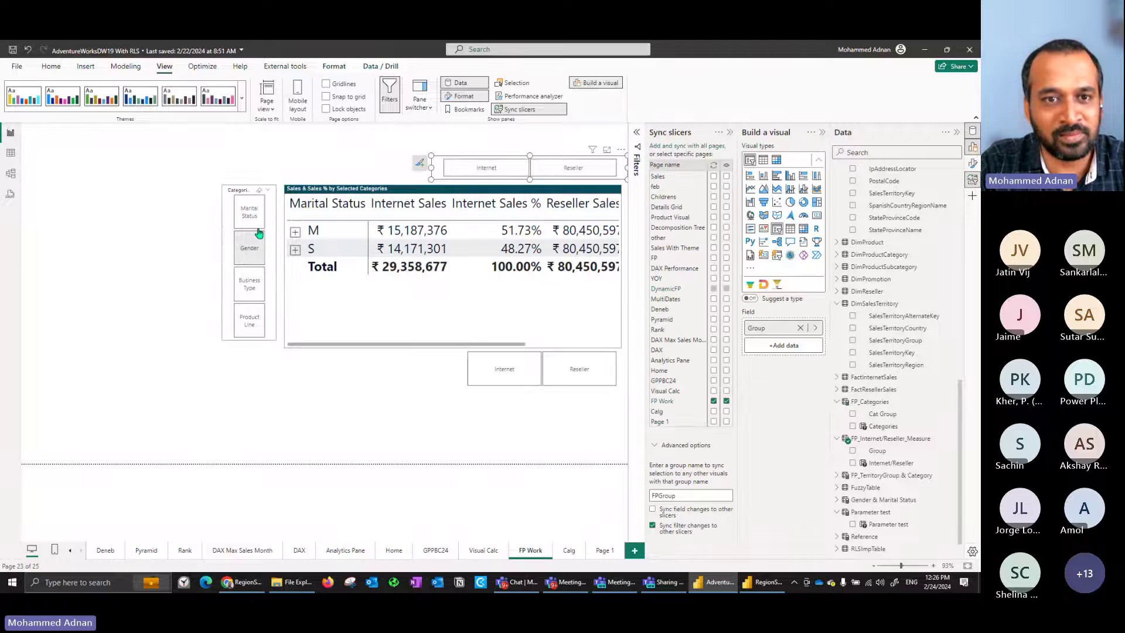
{"action": "left_click", "coordinate": [569, 165]}
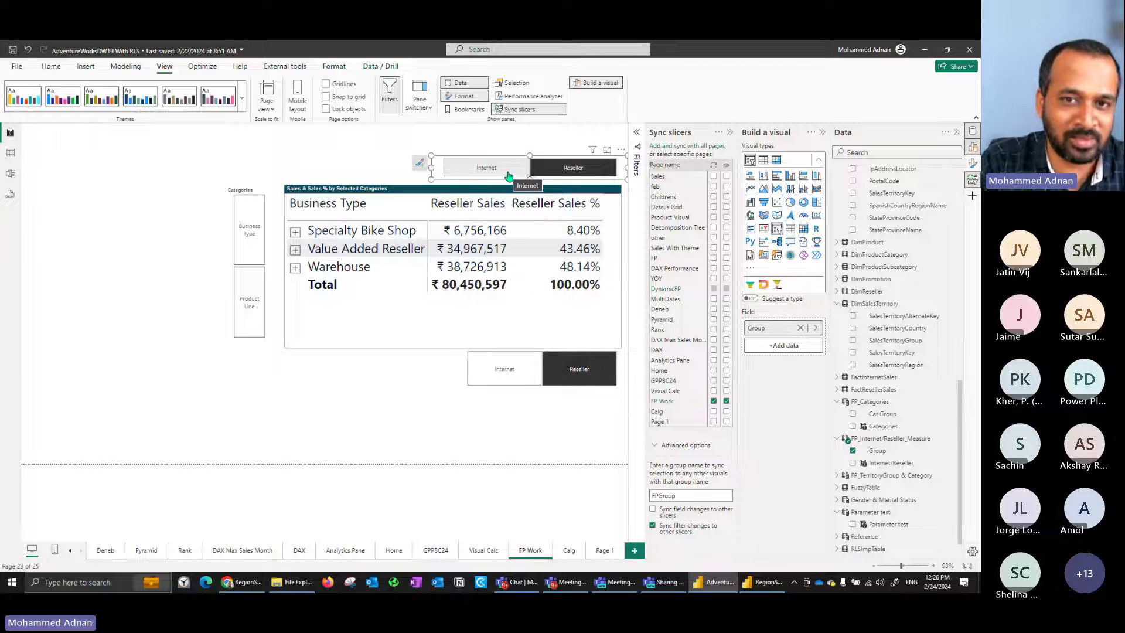
{"action": "left_click", "coordinate": [539, 171]}
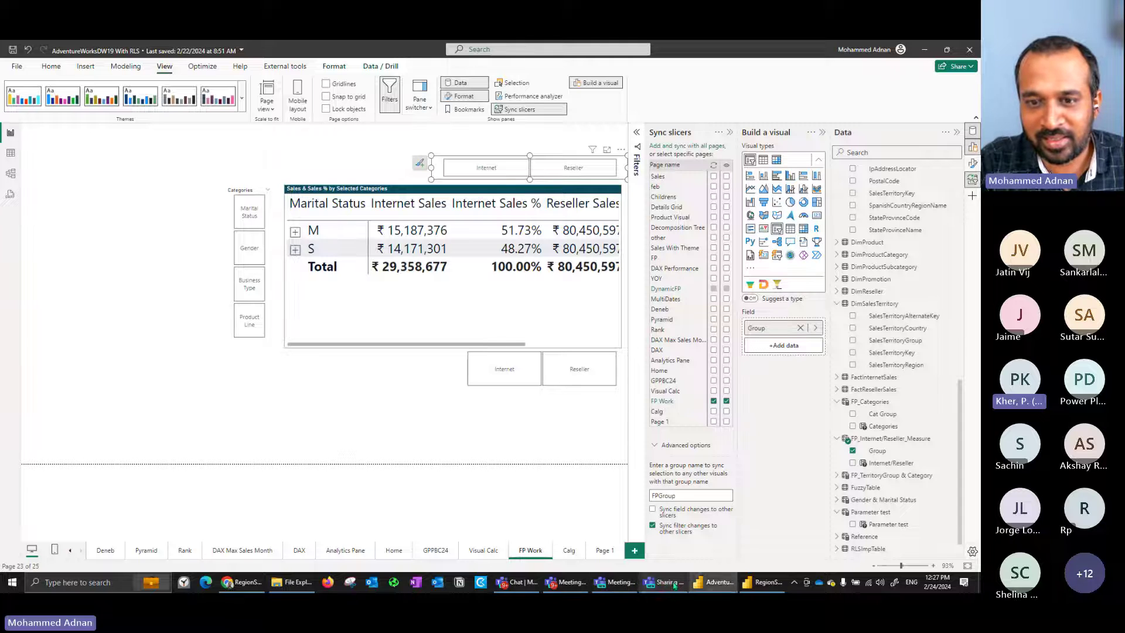
- Check the Teams meeting window and its chat, and return to the report to show the matrix on the Visual Calc page
{"action": "left_click", "coordinate": [579, 585]}
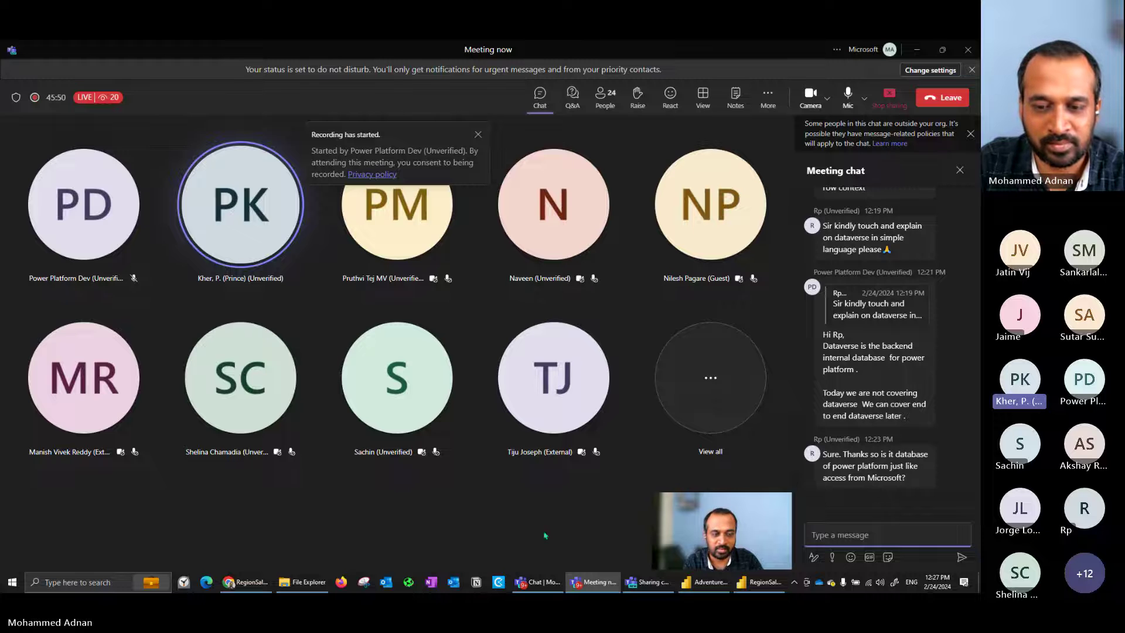
{"action": "left_click", "coordinate": [579, 586]}
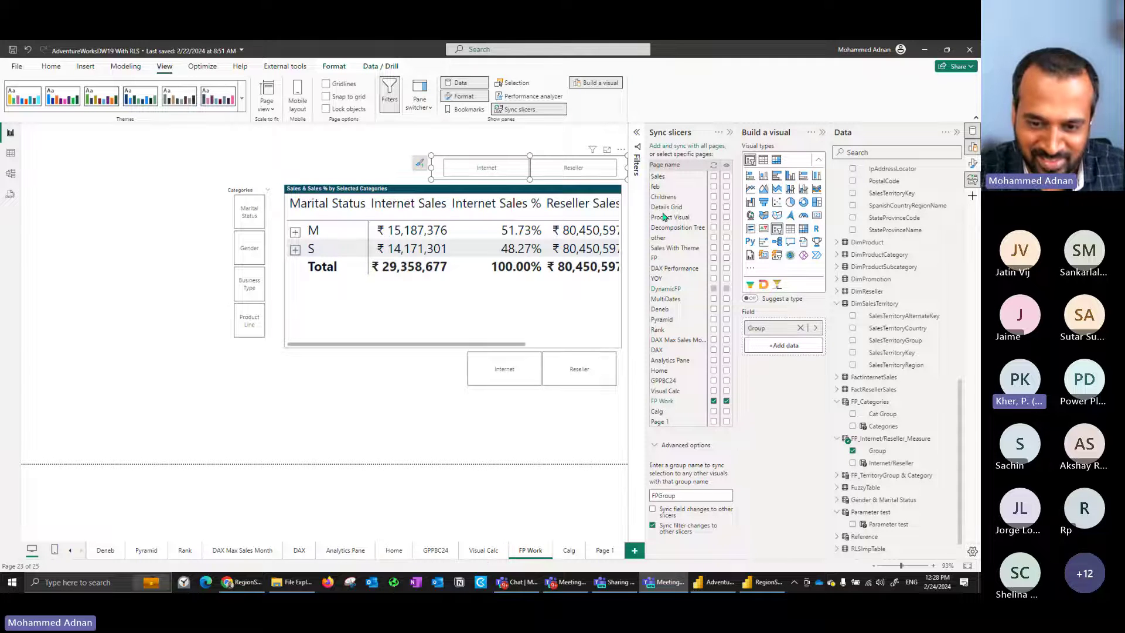
{"action": "left_click", "coordinate": [483, 550]}
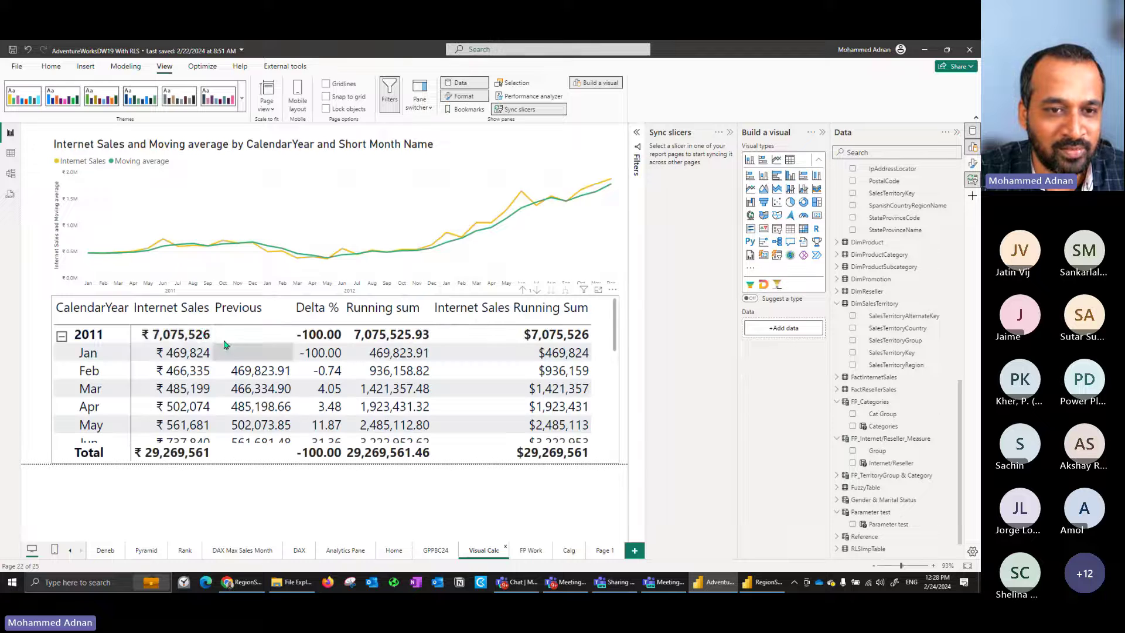
{"action": "left_click", "coordinate": [602, 319]}
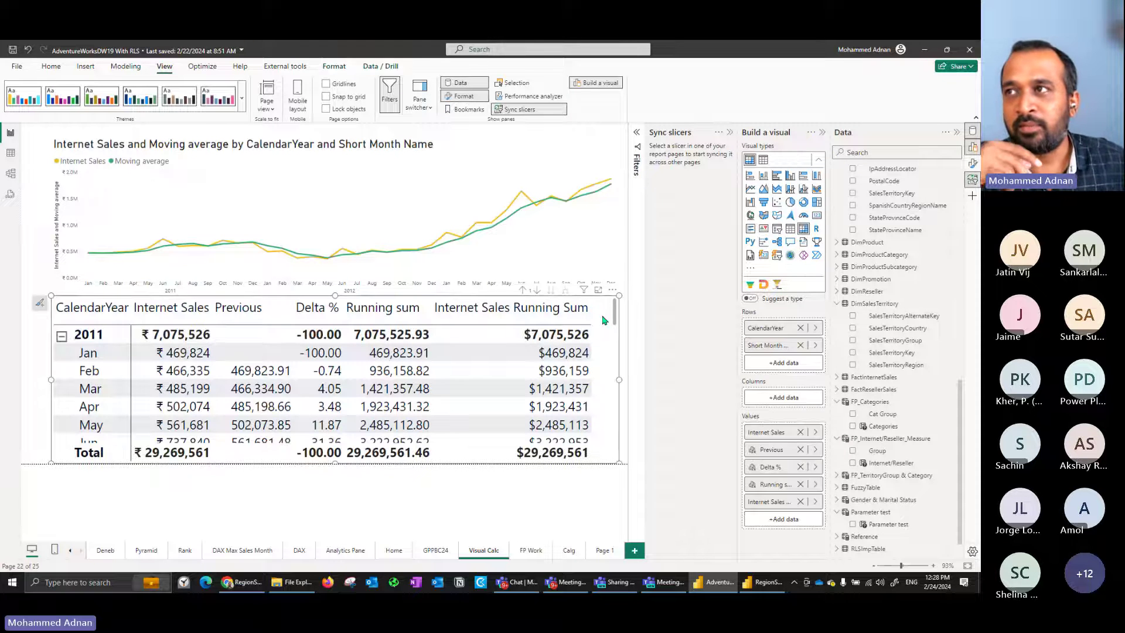
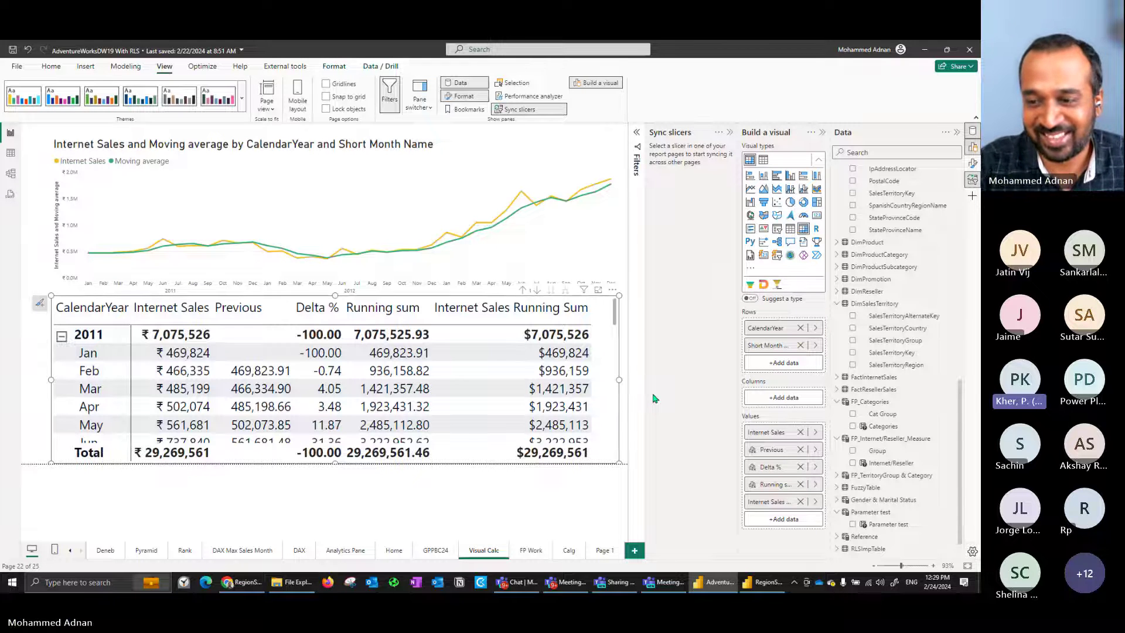
- Review the agenda page, and examine the Calcg page's matrix by expanding and collapsing the 2011 row
{"action": "left_click", "coordinate": [440, 554]}
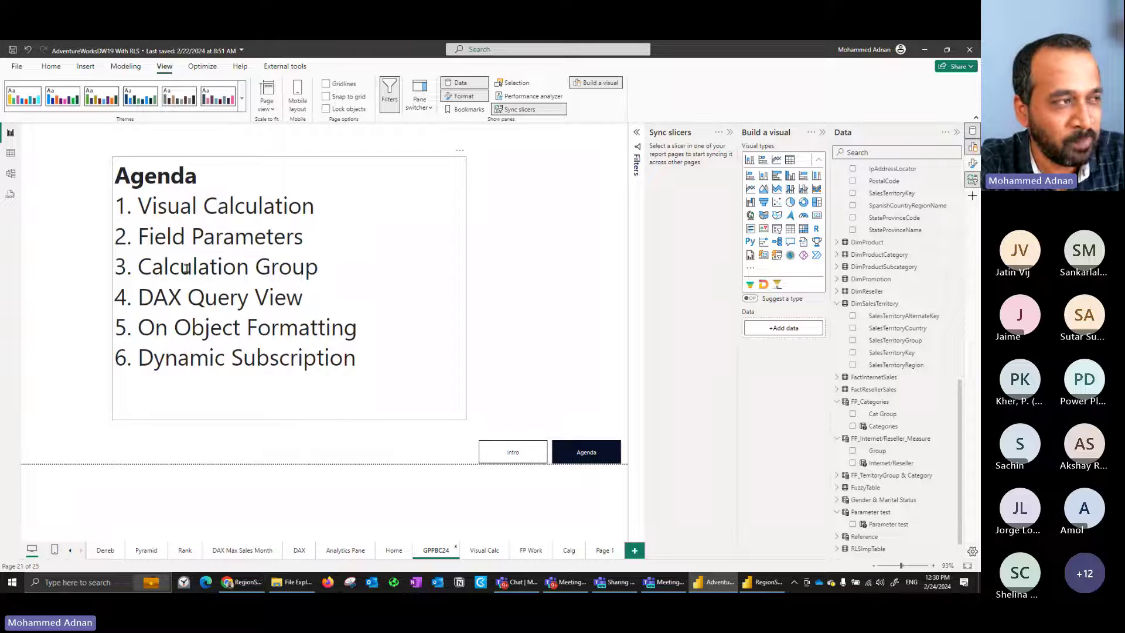
{"action": "left_click", "coordinate": [571, 551]}
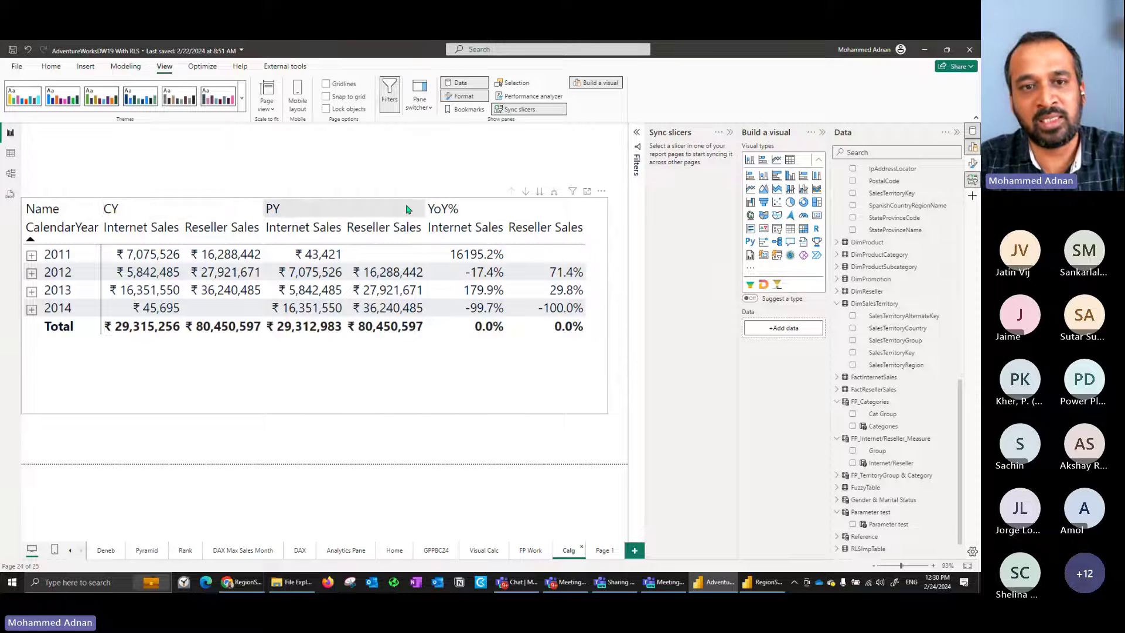
{"action": "left_click", "coordinate": [31, 256]}
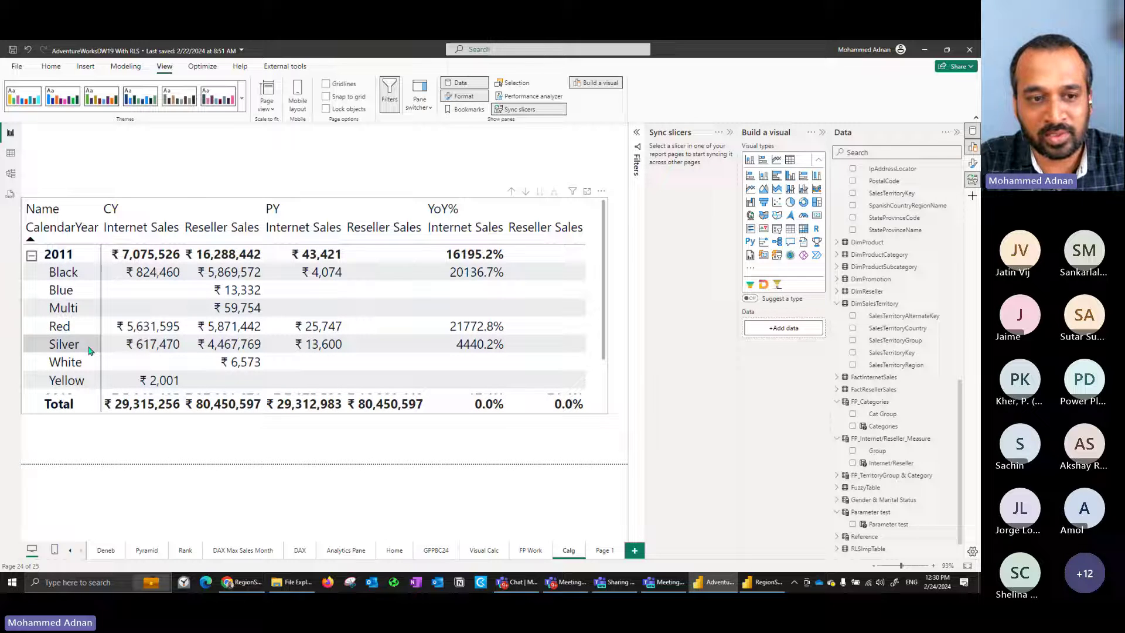
{"action": "left_click", "coordinate": [31, 255]}
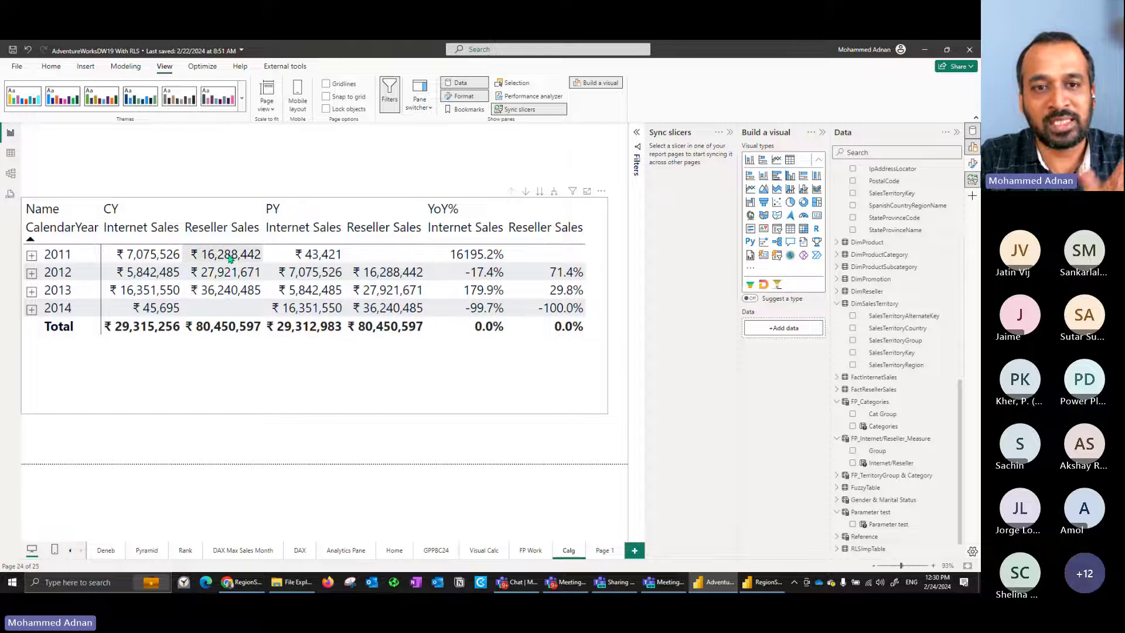
{"action": "left_click", "coordinate": [379, 393]}
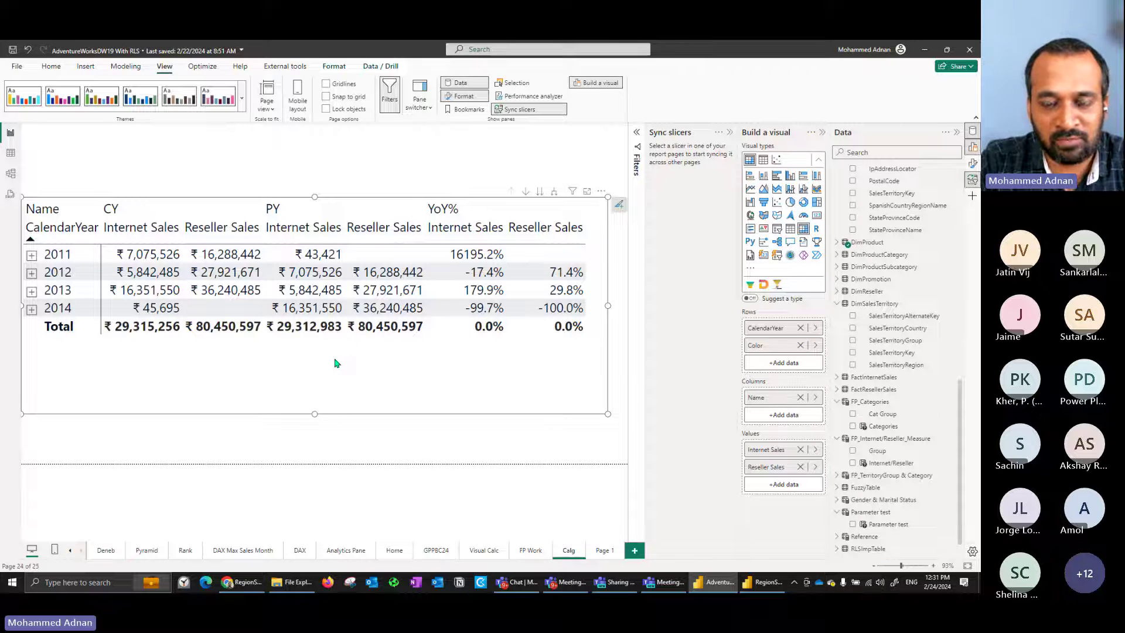
- Look over the available external tools, and create a new calculation group in the model view
{"action": "left_click", "coordinate": [285, 66]}
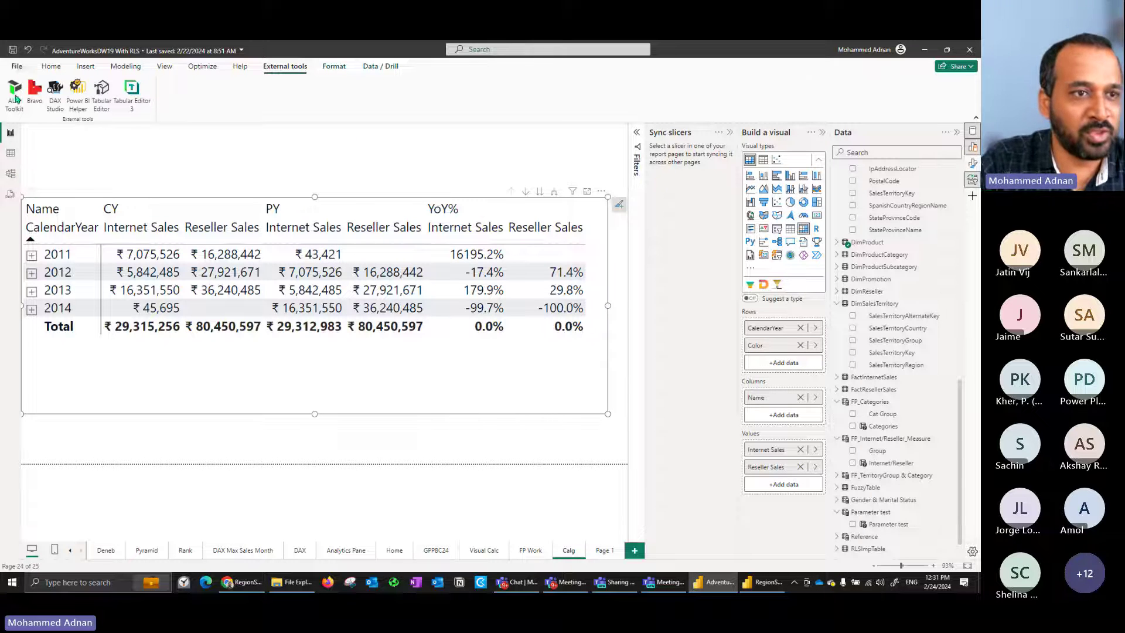
{"action": "left_click", "coordinate": [11, 174]}
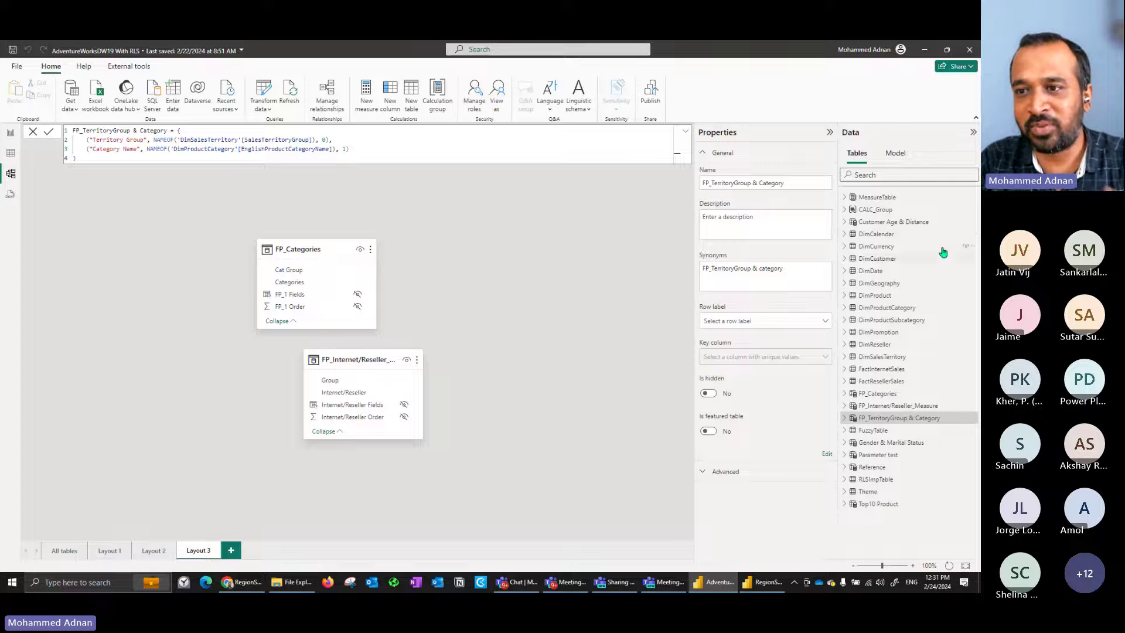
{"action": "left_click", "coordinate": [406, 238]}
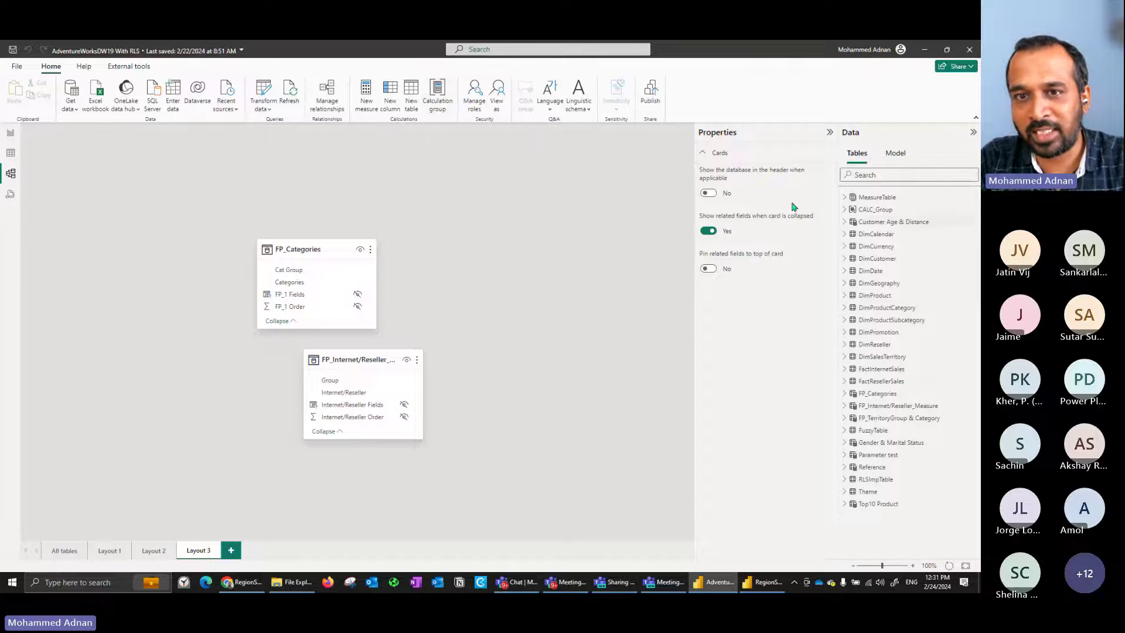
{"action": "left_click", "coordinate": [443, 112]}
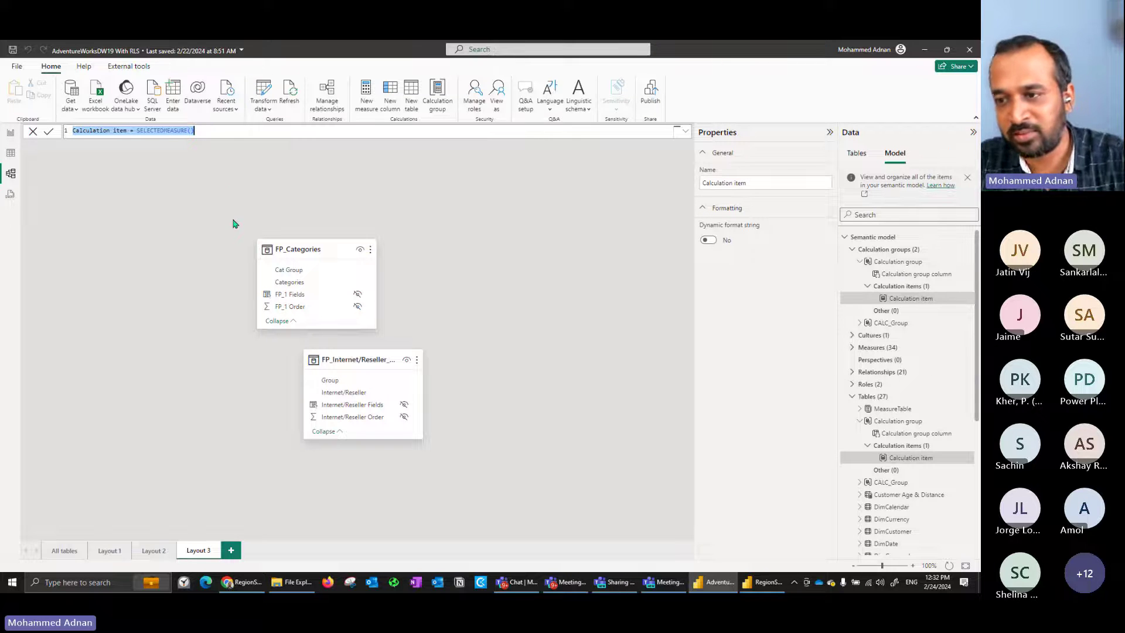
- Show the calculation items of CALC_Group in the semantic model, and add a new calculation item to that group
{"action": "left_click", "coordinate": [852, 249]}
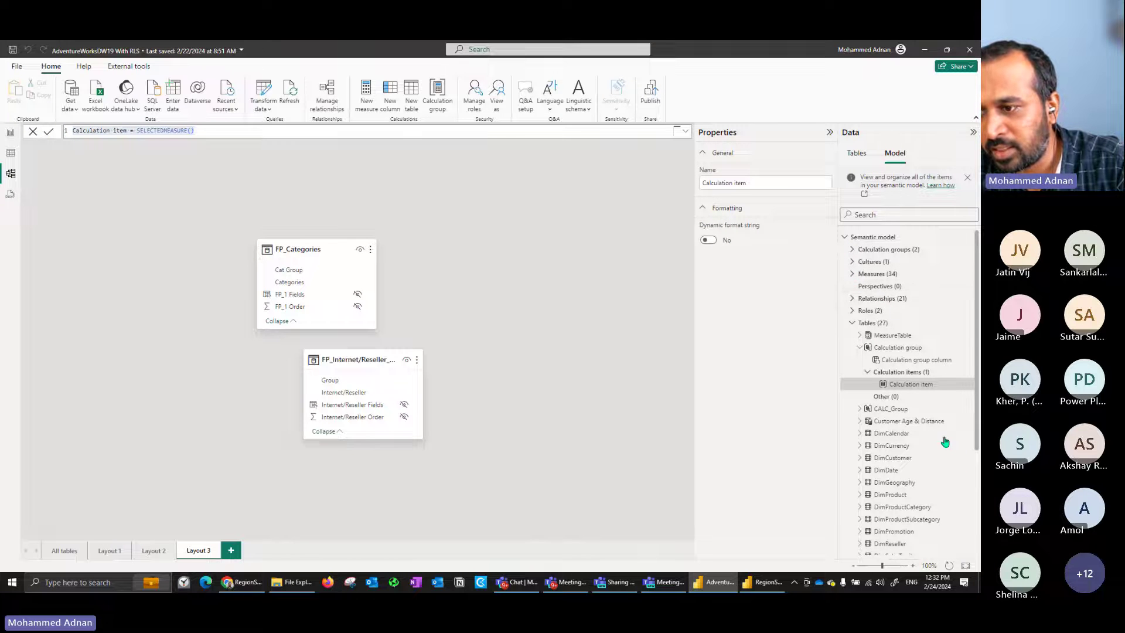
{"action": "left_click", "coordinate": [886, 410]}
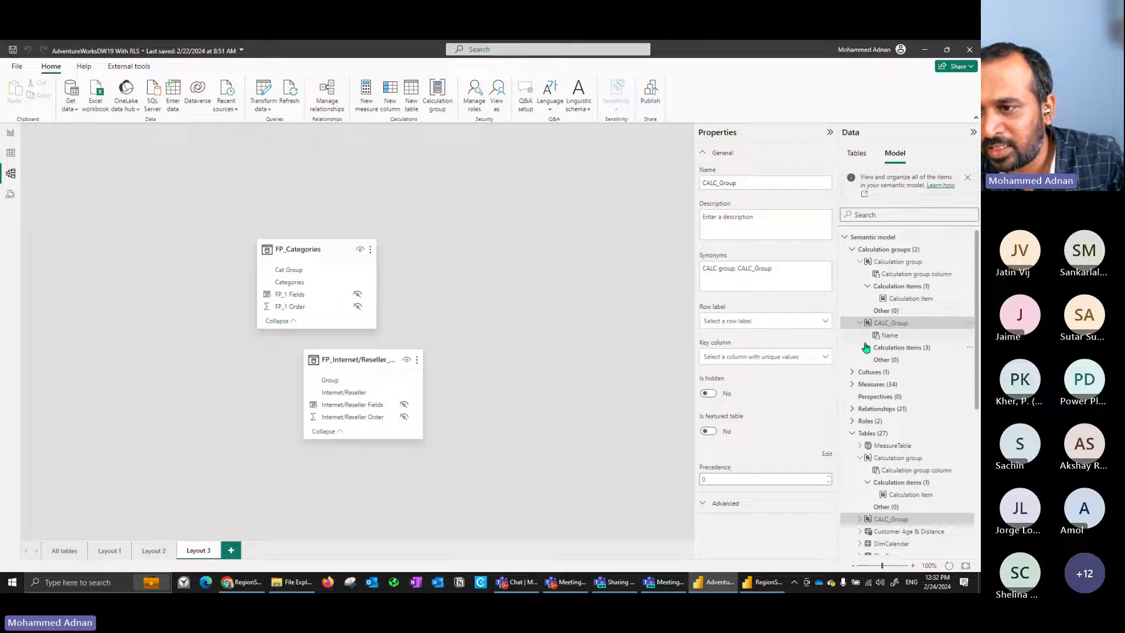
{"action": "left_click", "coordinate": [867, 349]}
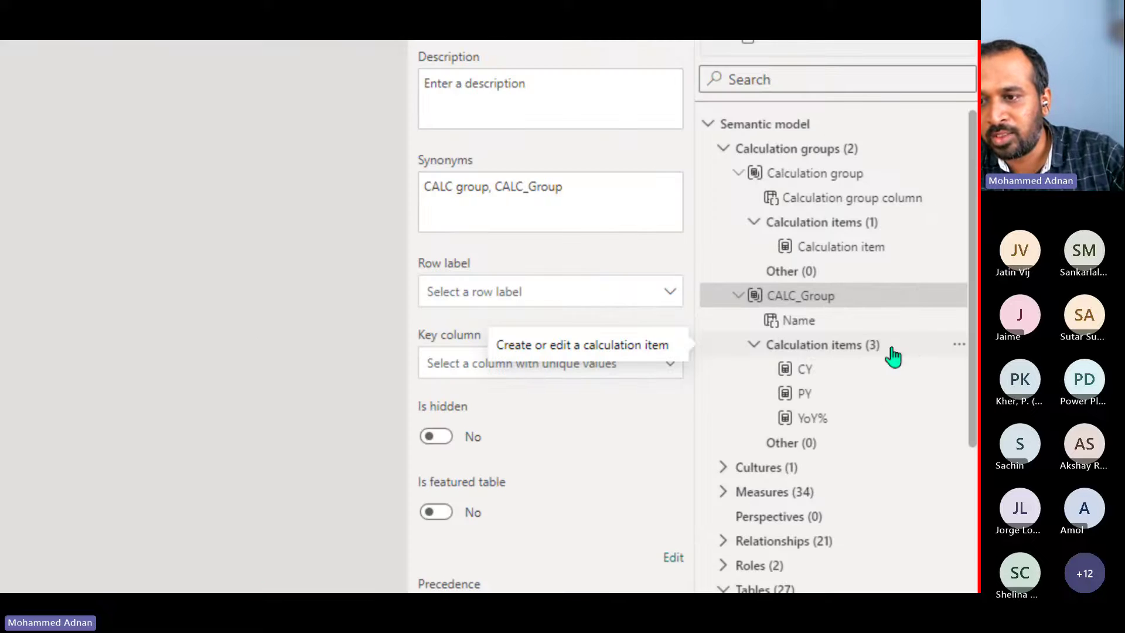
{"action": "left_click", "coordinate": [842, 352]}
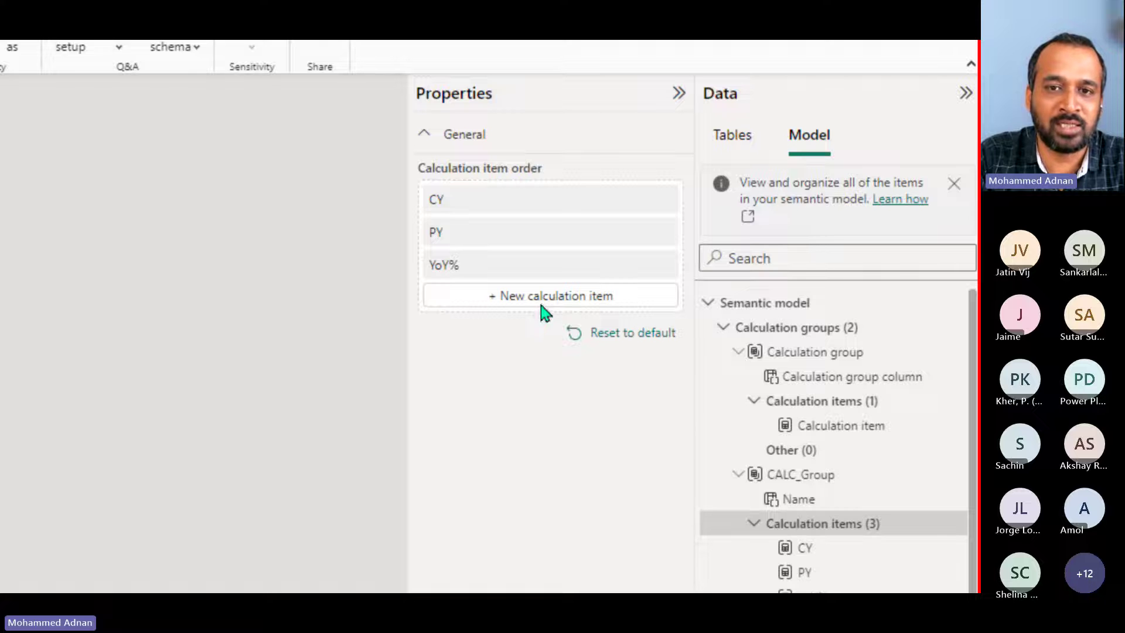
{"action": "left_click", "coordinate": [498, 287]}
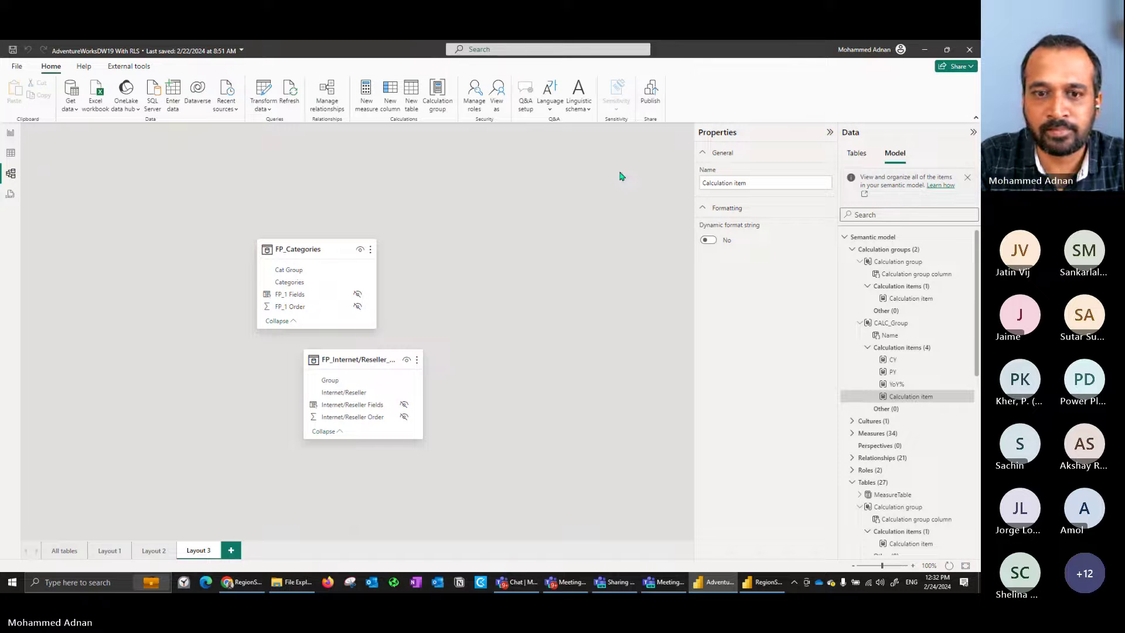
- Draft the new calculation item's formula under the name CY-PY, and discard the edit
{"action": "left_click", "coordinate": [129, 131]}
{"action": "key", "text": "ctrl+shift+Left"}
{"action": "key", "text": "ctrl+shift+Left"}
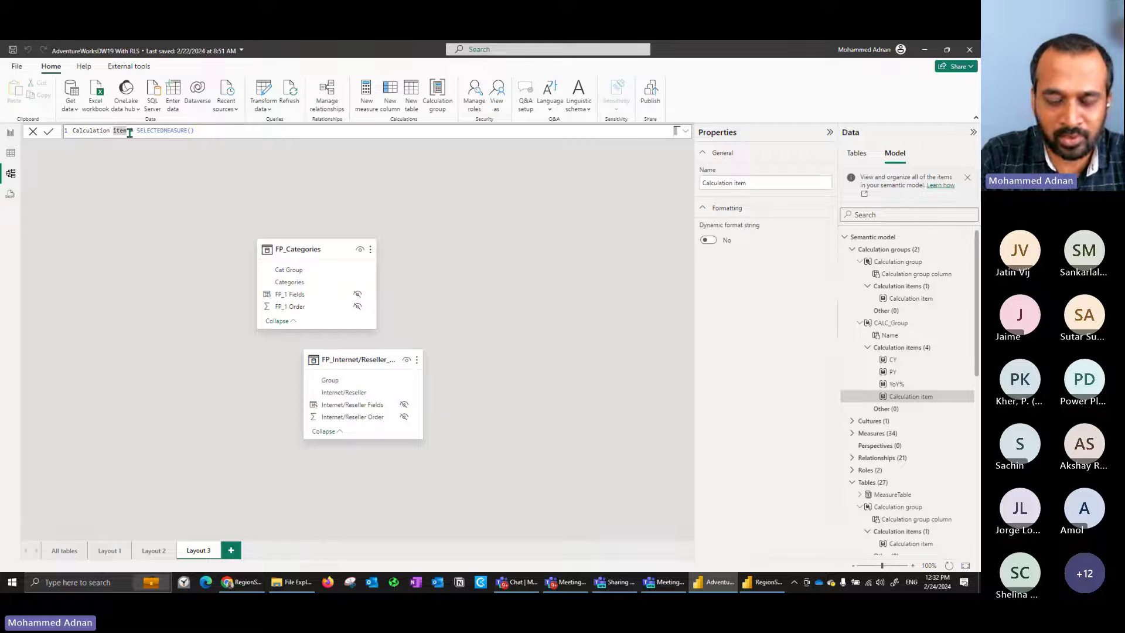
{"action": "type", "text": "CY"}
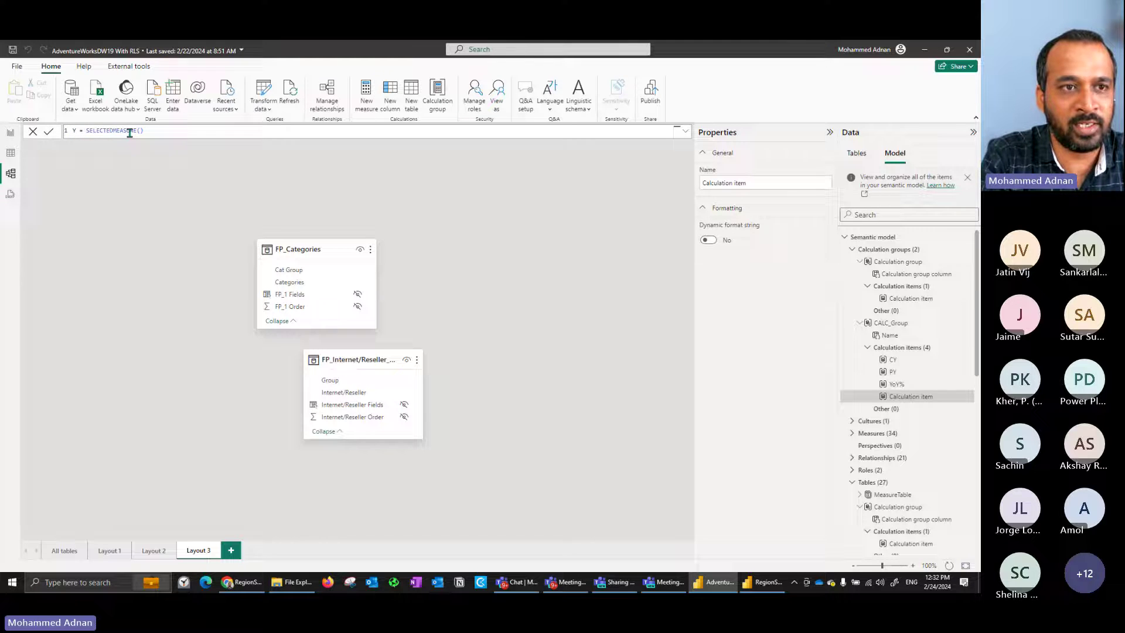
{"action": "type", "text": "-PY"}
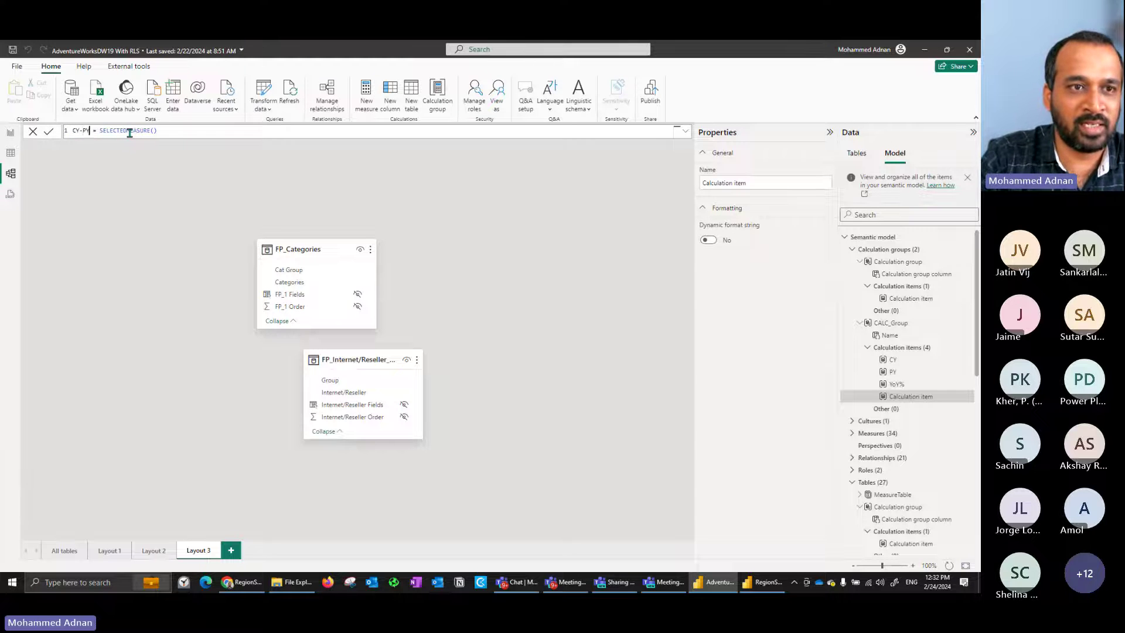
{"action": "double_click", "coordinate": [130, 131]}
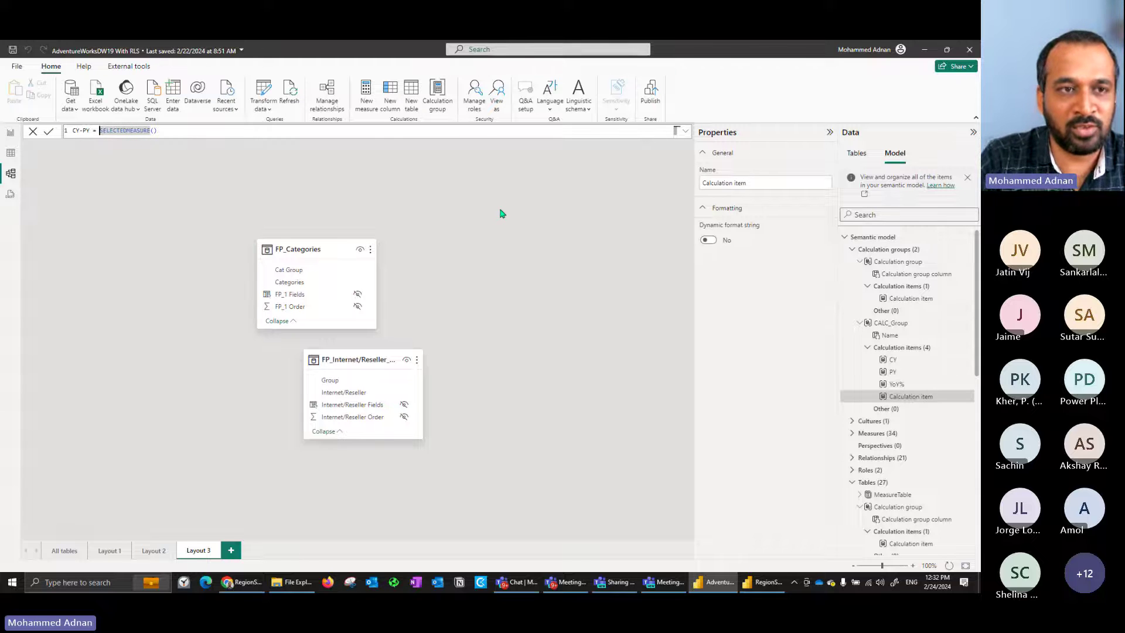
{"action": "left_click", "coordinate": [32, 133]}
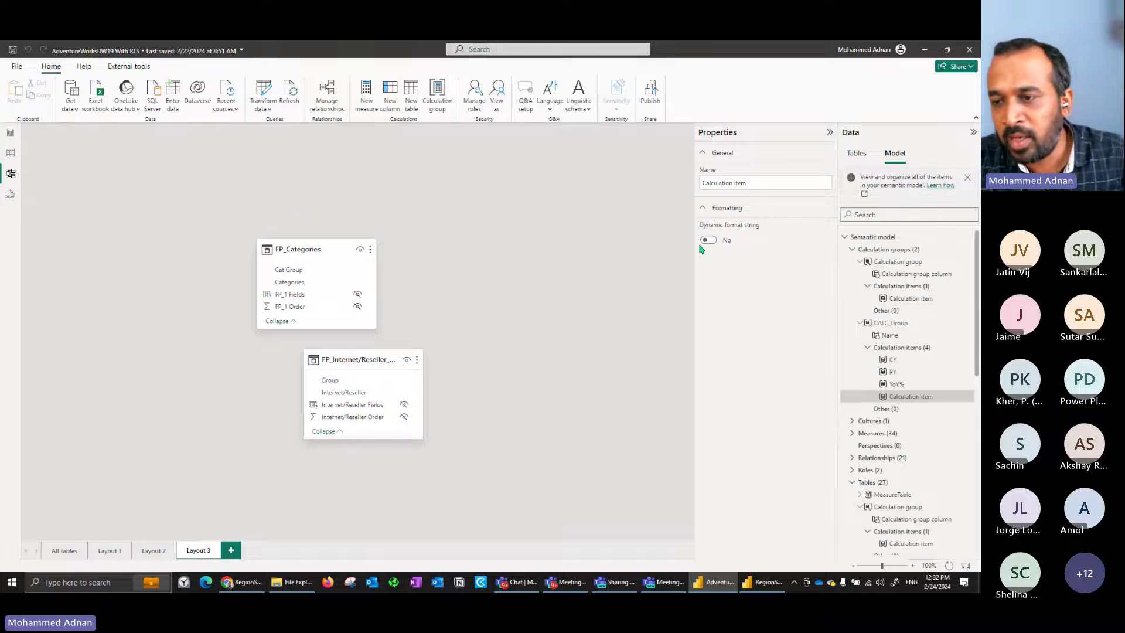
- Examine the formulas of the CY and PY calculation items, highlighting the SelectedMeasure and SAMEPERIODLASTYEAR parts of PY
{"action": "left_click", "coordinate": [894, 360]}
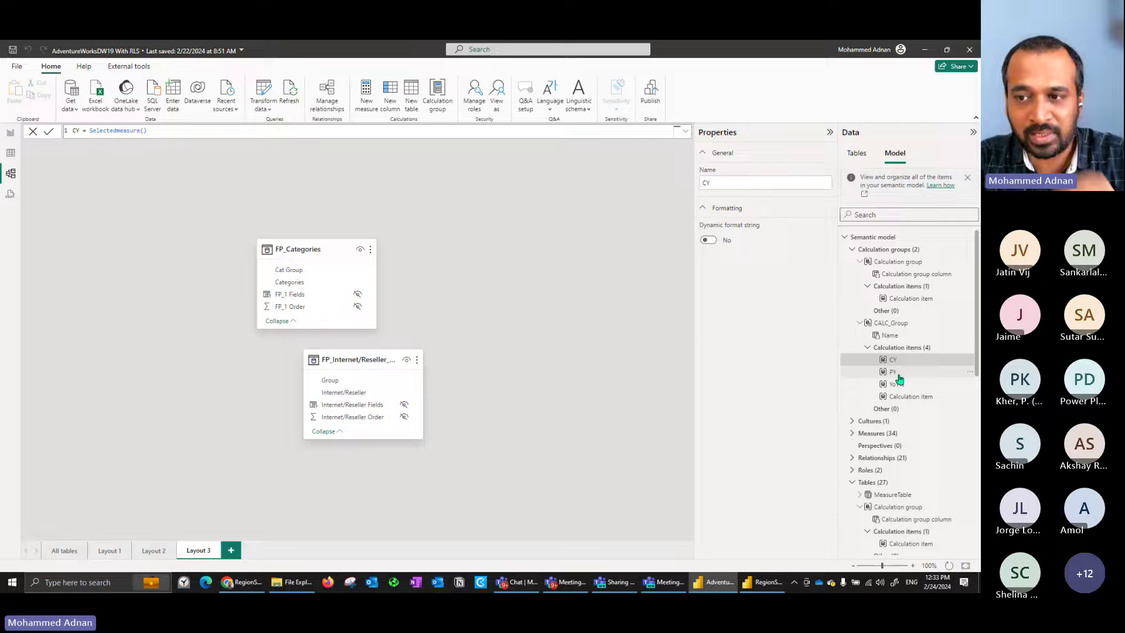
{"action": "left_click", "coordinate": [893, 372]}
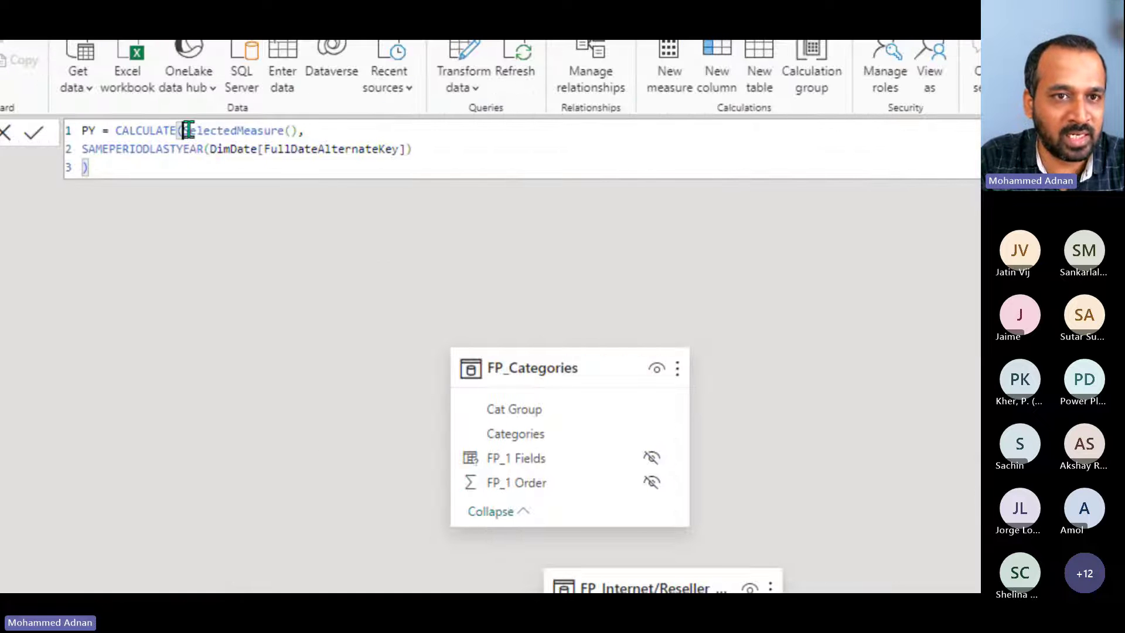
{"action": "left_click_drag", "start_coordinate": [187, 130], "coordinate": [296, 130]}
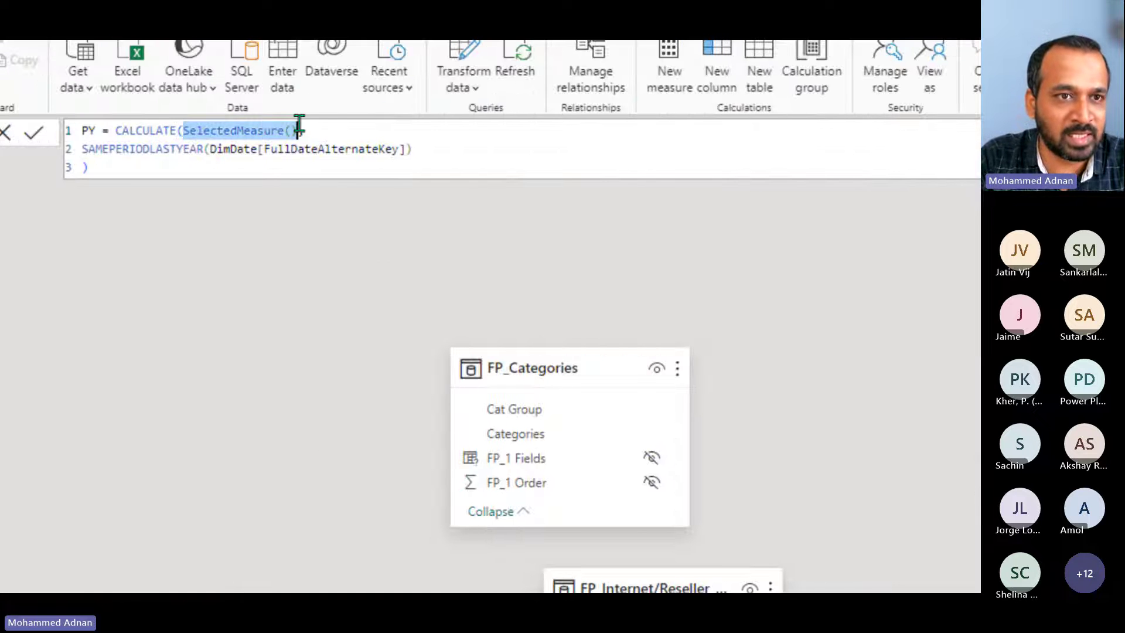
{"action": "left_click_drag", "start_coordinate": [100, 149], "coordinate": [467, 149]}
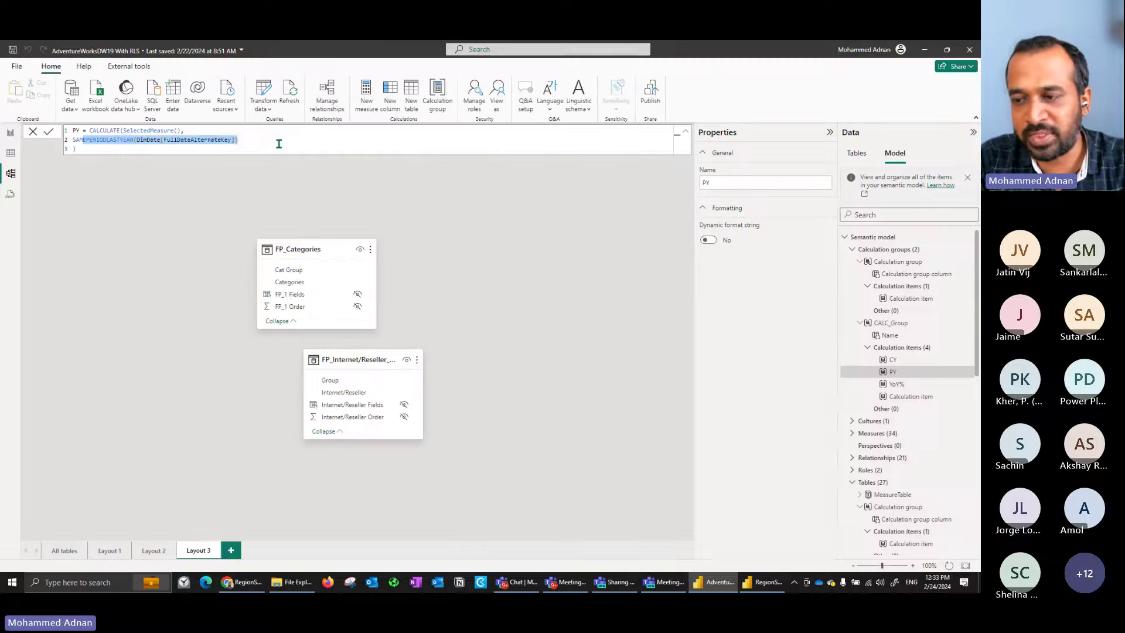
{"action": "left_click", "coordinate": [893, 371]}
- Put the _CY variable definition in the YoY% calculation item's formula on its own line
{"action": "left_click", "coordinate": [910, 387]}
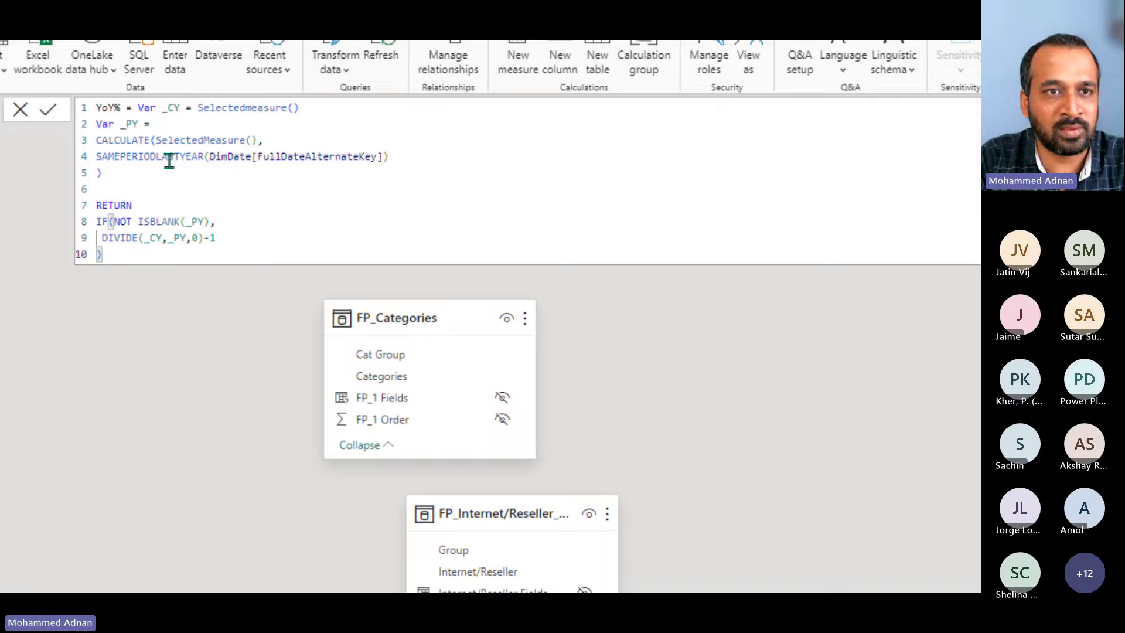
{"action": "left_click", "coordinate": [143, 129]}
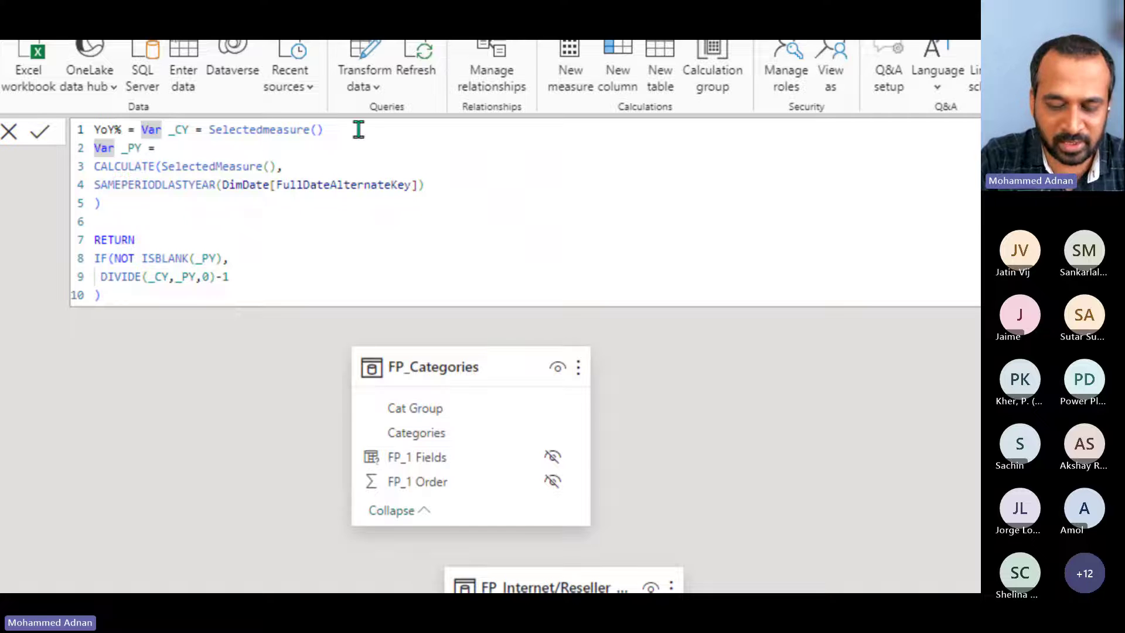
{"action": "key", "text": "Return"}
{"action": "key", "text": "Down"}
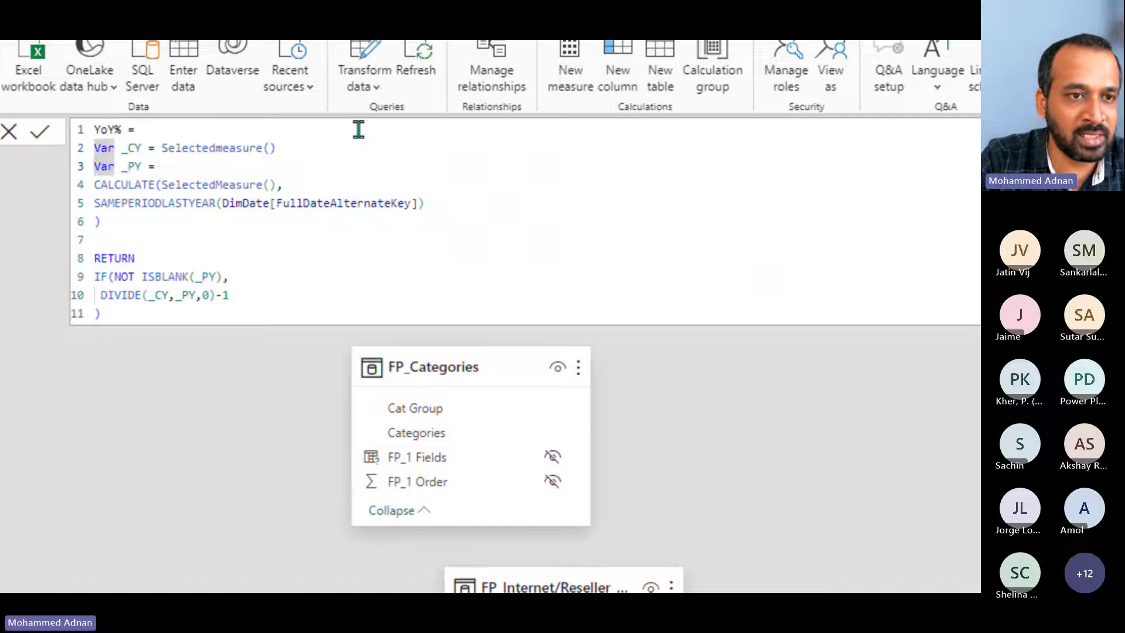
- Remove the blank line above RETURN in the YoY% formula, and highlight Selectedmeasure() in the _CY variable
{"action": "key", "text": "shift+Down"}
{"action": "key", "text": "shift+Down"}
{"action": "key", "text": "shift+Down"}
{"action": "key", "text": "shift+Down"}
{"action": "key", "text": "Right"}
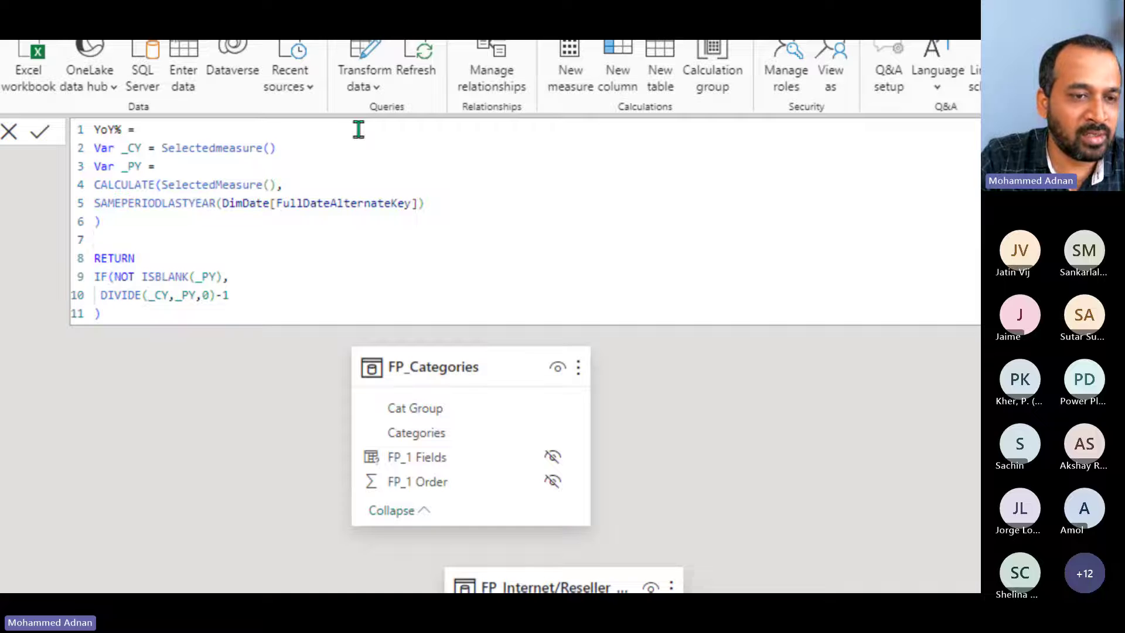
{"action": "key", "text": "Delete"}
{"action": "key", "text": "Down"}
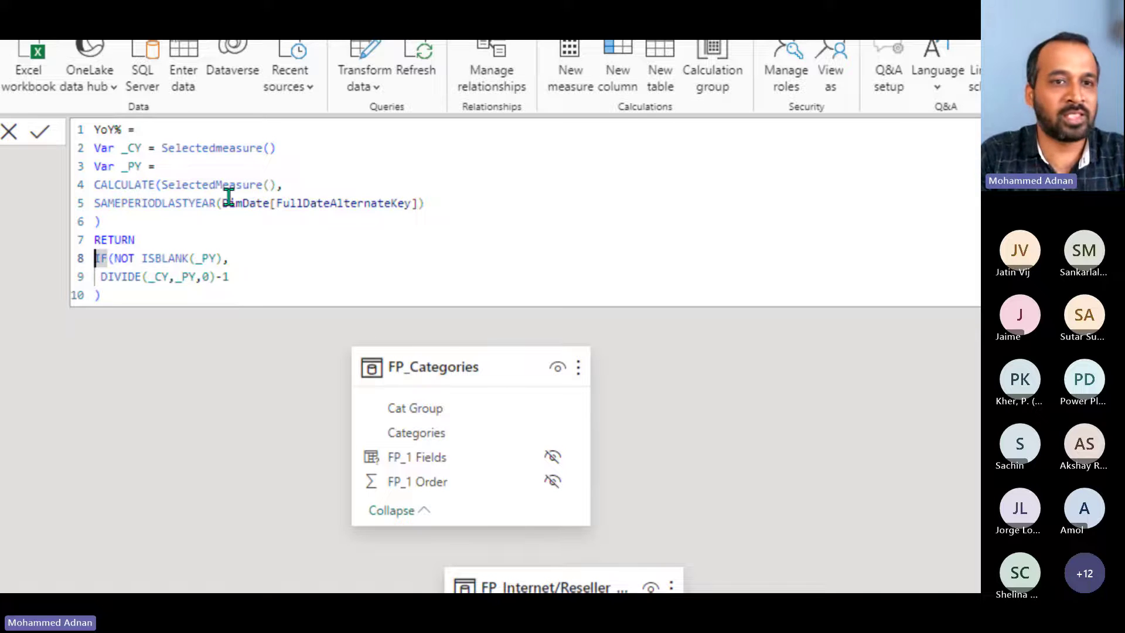
{"action": "left_click_drag", "start_coordinate": [163, 147], "coordinate": [295, 141]}
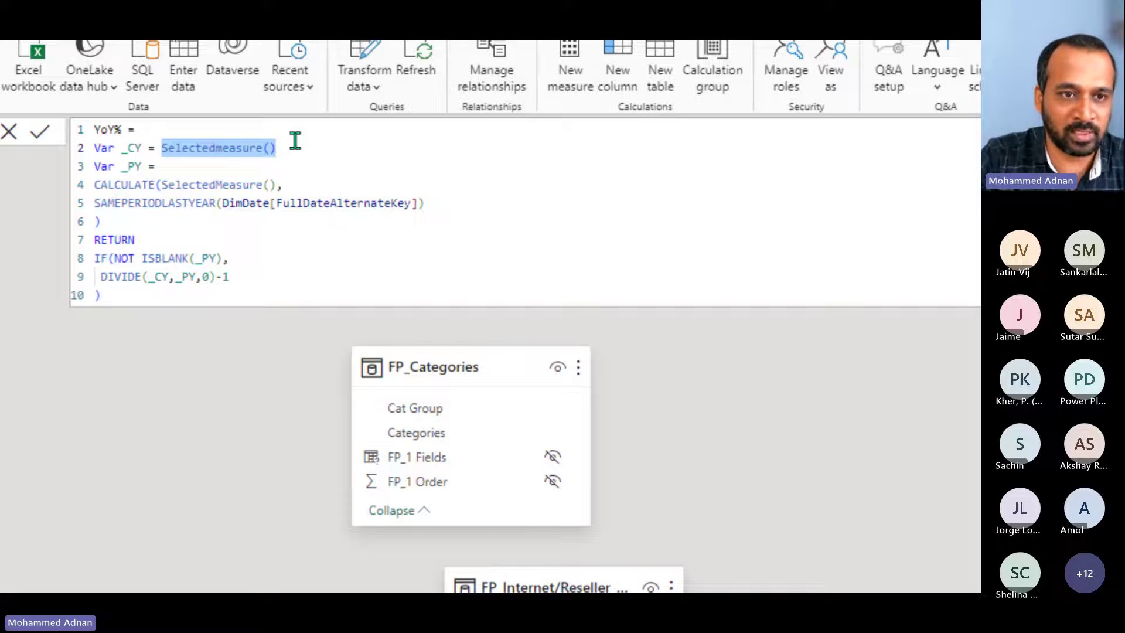
{"action": "left_click", "coordinate": [89, 150]}
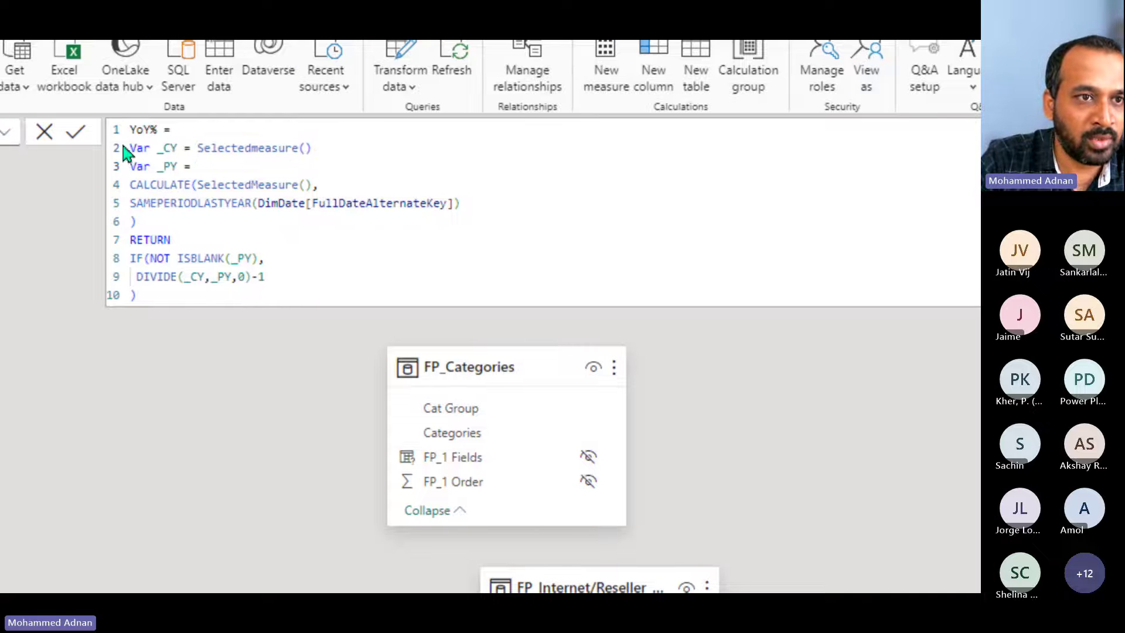
- Copy the whole YoY% formula and paste it over the default formula of the new calculation item in CALC_Group
{"action": "left_click_drag", "start_coordinate": [130, 148], "coordinate": [209, 303]}
{"action": "key", "text": "ctrl+a"}
{"action": "key", "text": "ctrl+c"}
{"action": "left_click", "coordinate": [266, 214]}
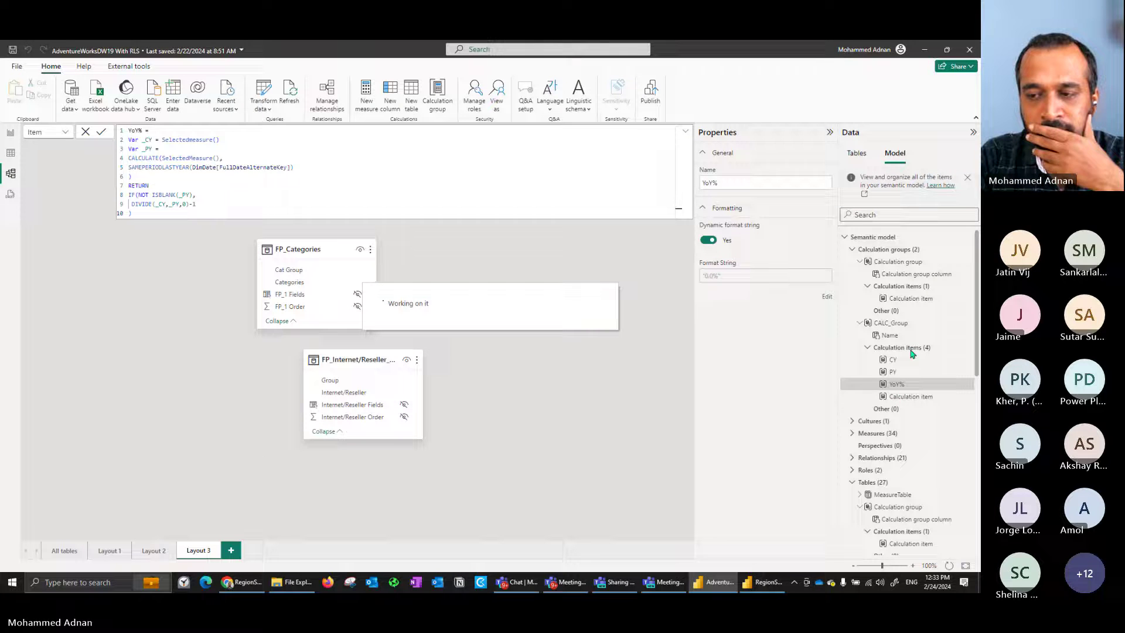
{"action": "left_click", "coordinate": [906, 398]}
{"action": "triple_click", "coordinate": [122, 133]}
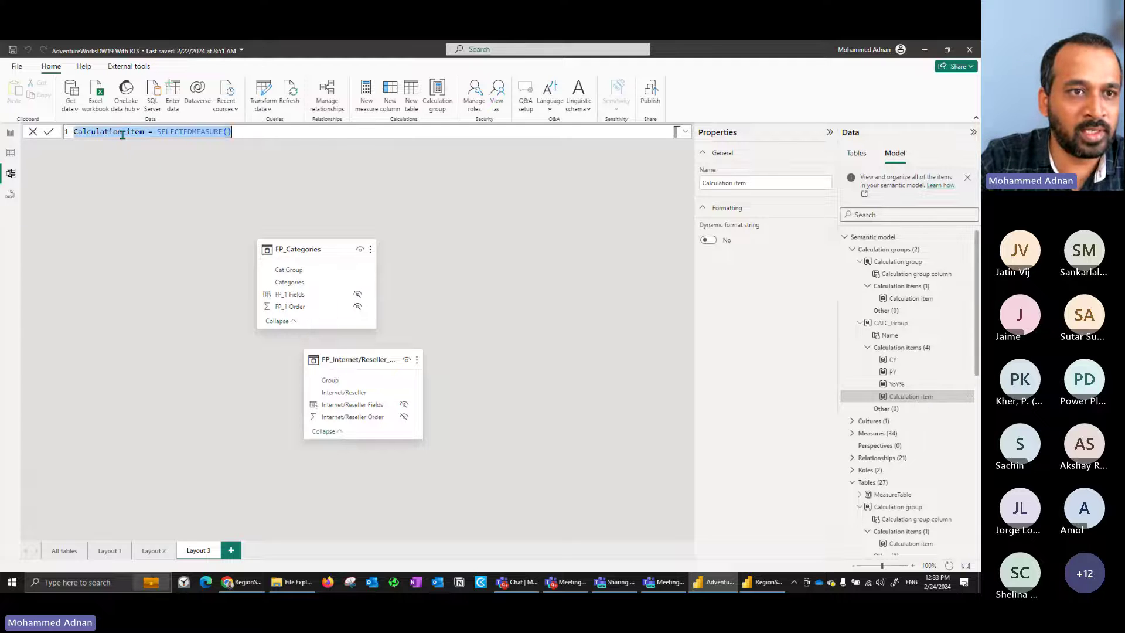
{"action": "key", "text": "ctrl+v"}
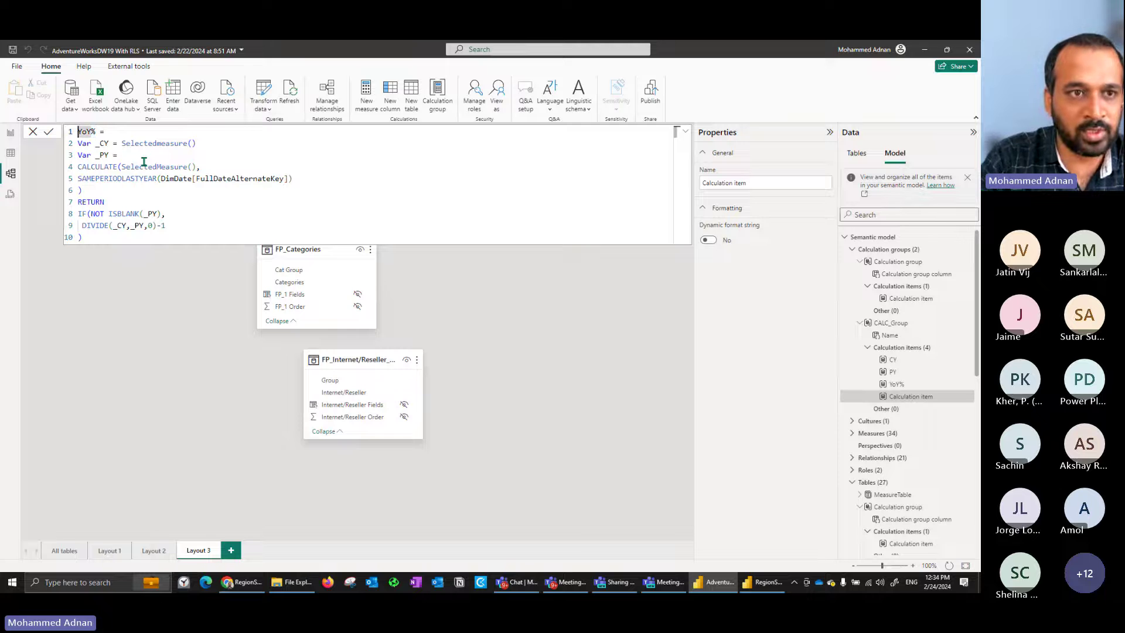
- Replace the name YoY% in the pasted formula with CY-PY
{"action": "key", "text": "shift+Home"}
{"action": "type", "text": "Cy"}
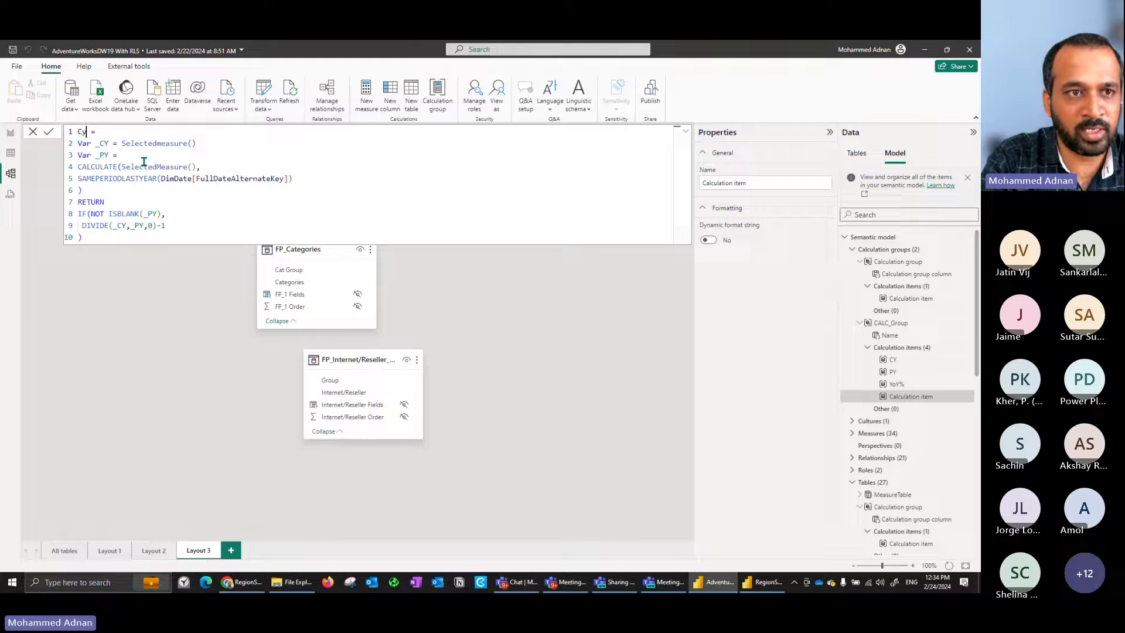
{"action": "type", "text": "Y-PY"}
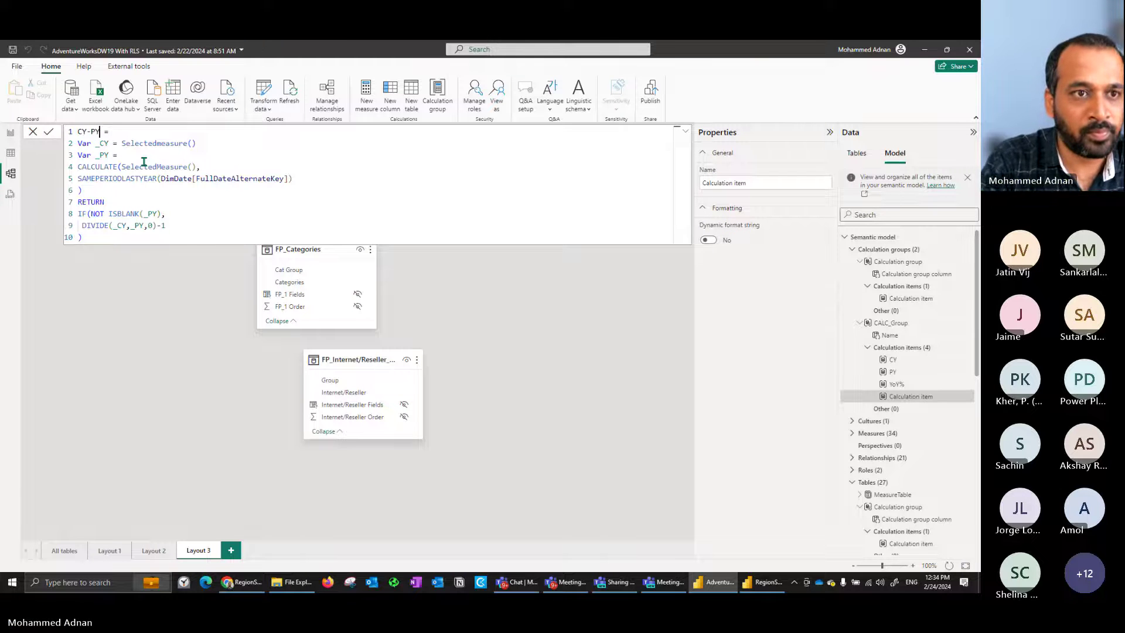
- Remove the IF(NOT ISBLANK(_PY) condition and the opening of the DIVIDE function from the formula's RETURN expression
{"action": "key", "text": "Down"}
{"action": "key", "text": "Down"}
{"action": "key", "text": "Down"}
{"action": "key", "text": "Down"}
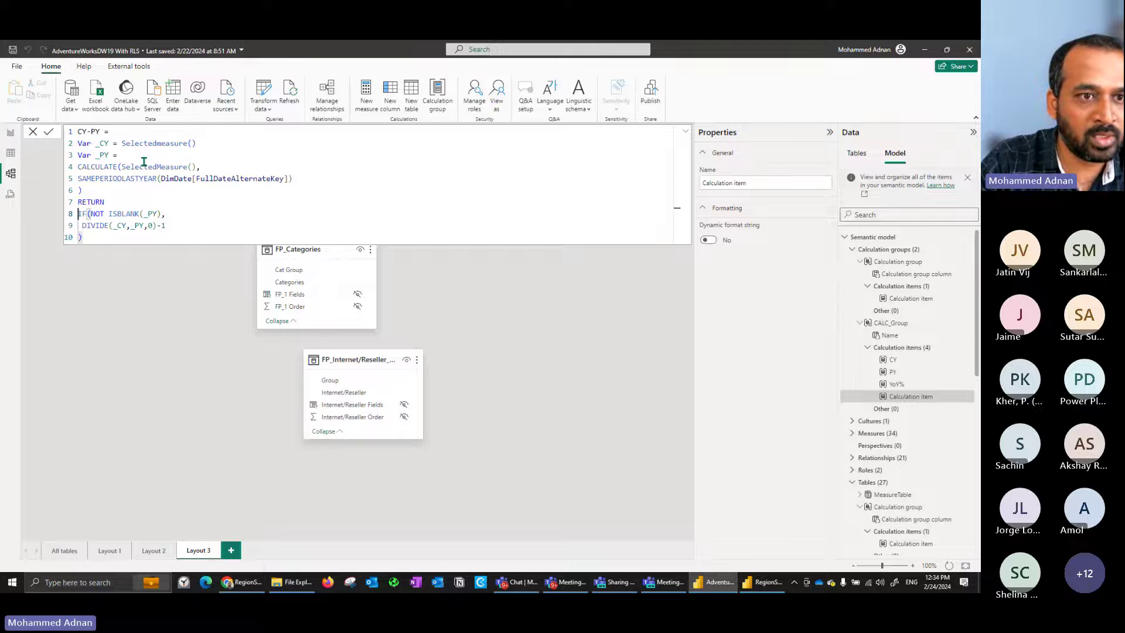
{"action": "key", "text": "shift+End"}
{"action": "key", "text": "Delete"}
{"action": "key", "text": "Delete"}
{"action": "key", "text": "Delete"}
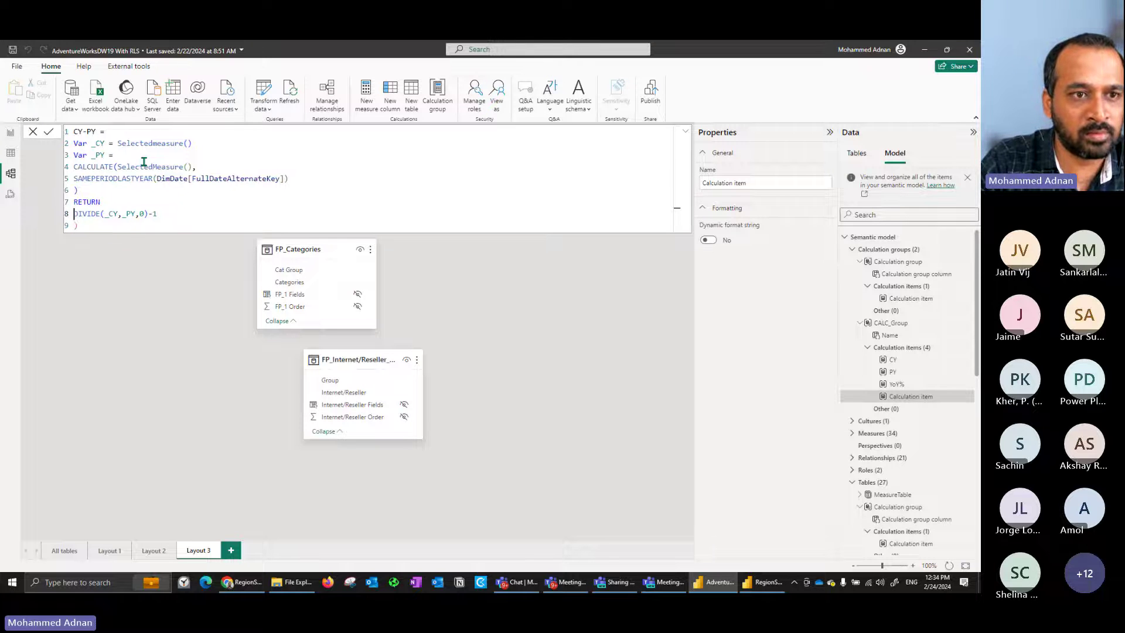
{"action": "key", "text": "ctrl+shift+Right"}
{"action": "key", "text": "shift+Right"}
{"action": "key", "text": "Delete"}
- Finish the RETURN expression as _CY-_PY without the leftover arguments and brackets, and commit the calculation item's formula
{"action": "key", "text": "ctrl+Right"}
{"action": "key", "text": "ctrl+Right"}
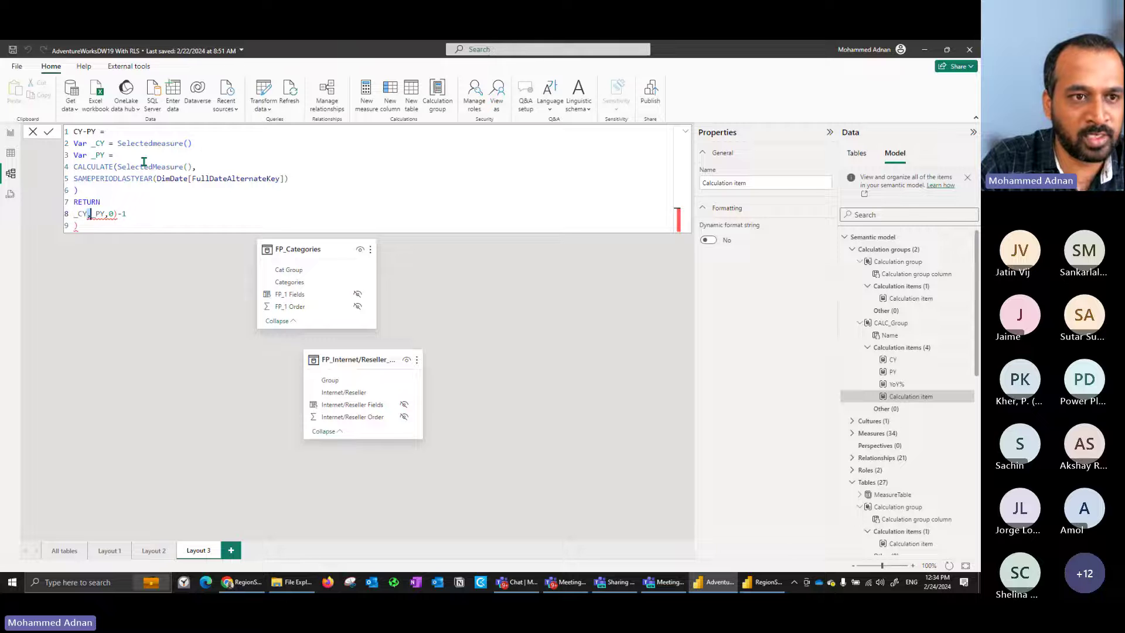
{"action": "type", "text": "-"}
{"action": "key", "text": "ctrl+Right"}
{"action": "key", "text": "ctrl+shift+End"}
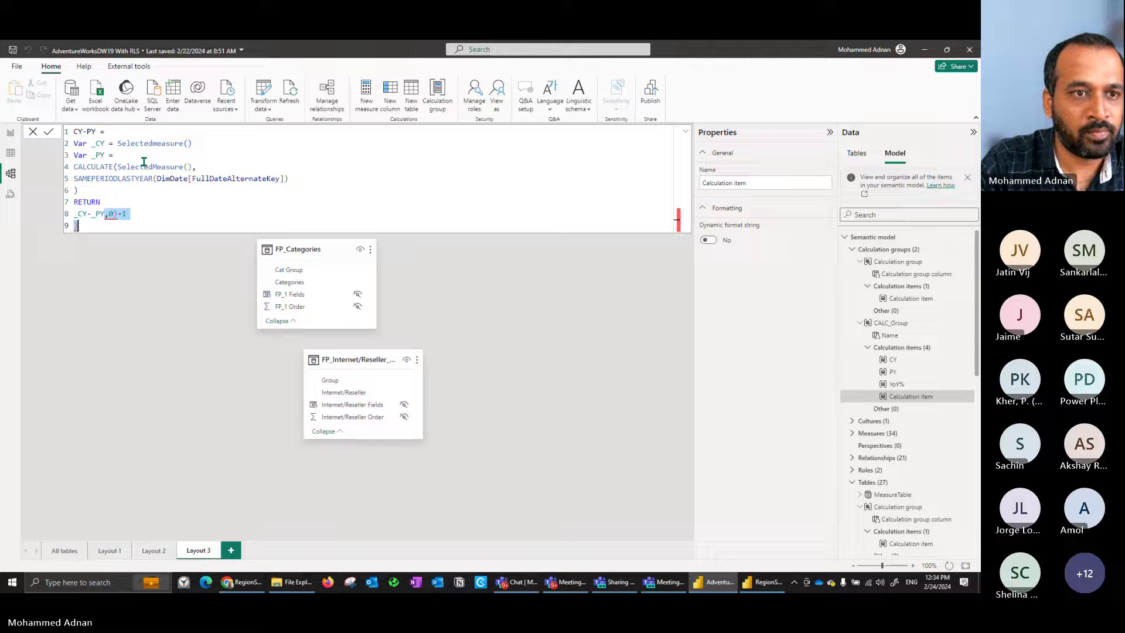
{"action": "key", "text": "Delete"}
{"action": "left_click", "coordinate": [144, 161]}
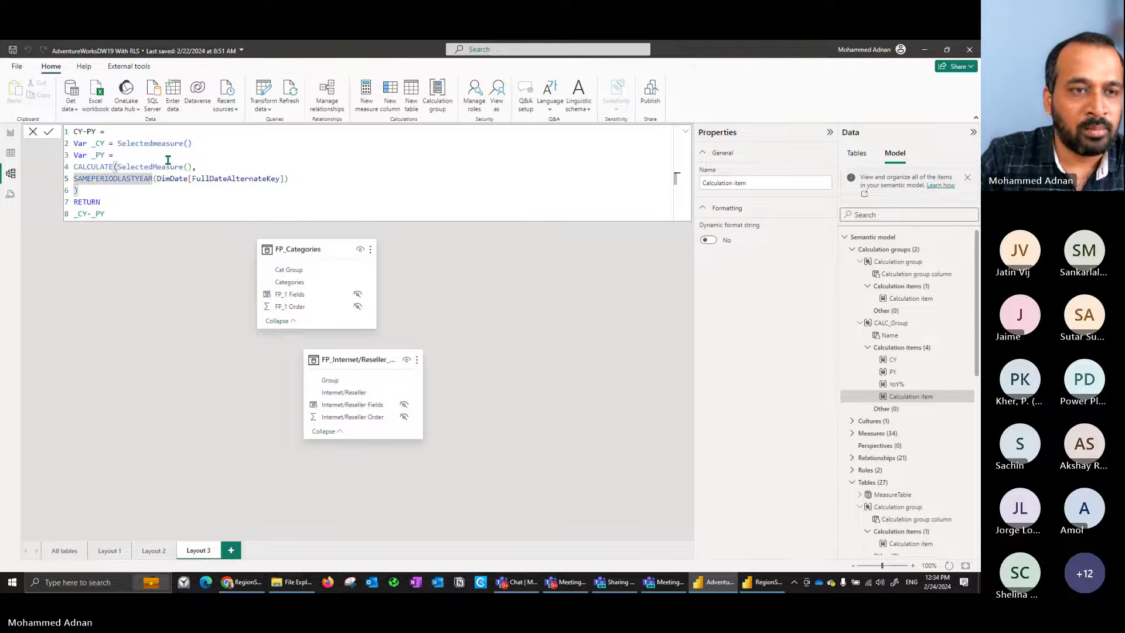
{"action": "left_click", "coordinate": [156, 156]}
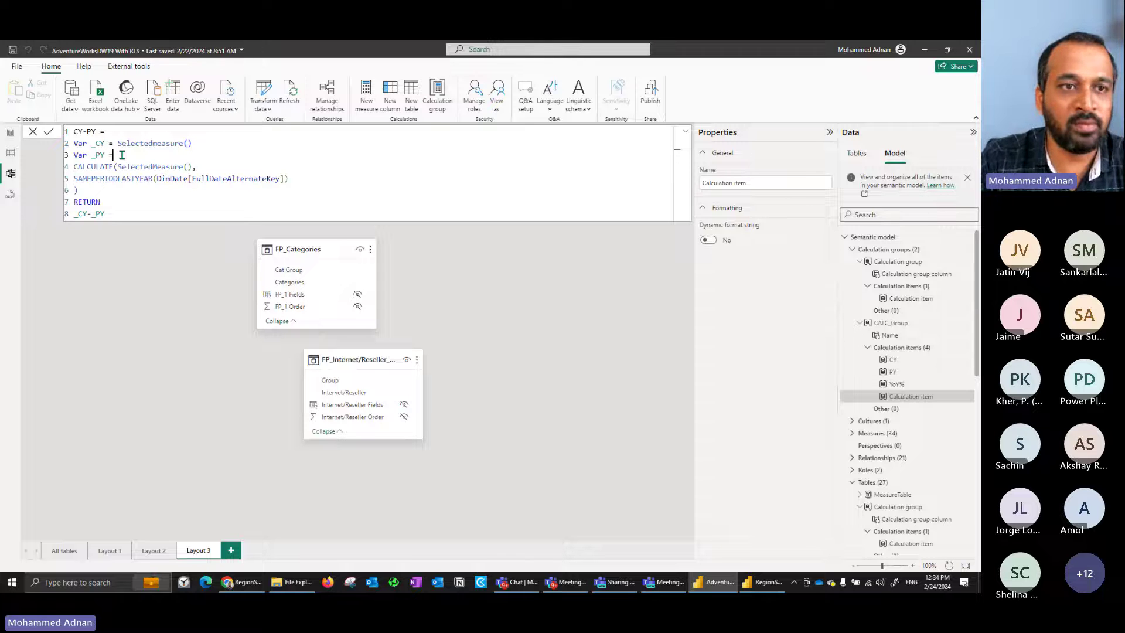
{"action": "left_click", "coordinate": [49, 133]}
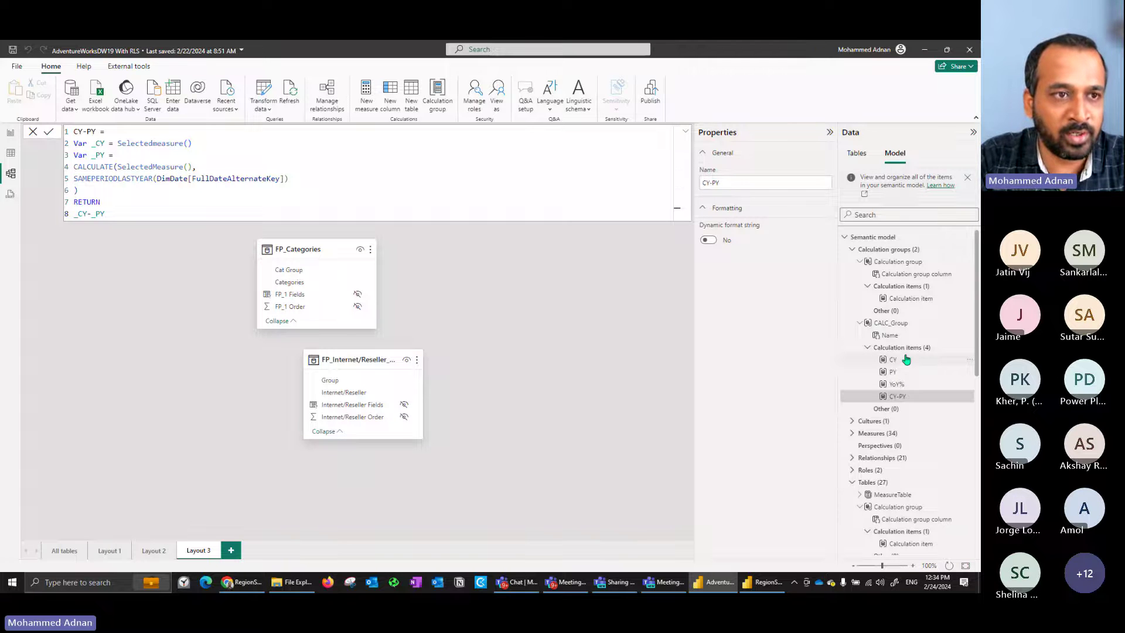
- Return to the Calg report page and examine the CY-PY columns for Internet Sales and Reseller Sales in the matrix
{"action": "left_click", "coordinate": [11, 133]}
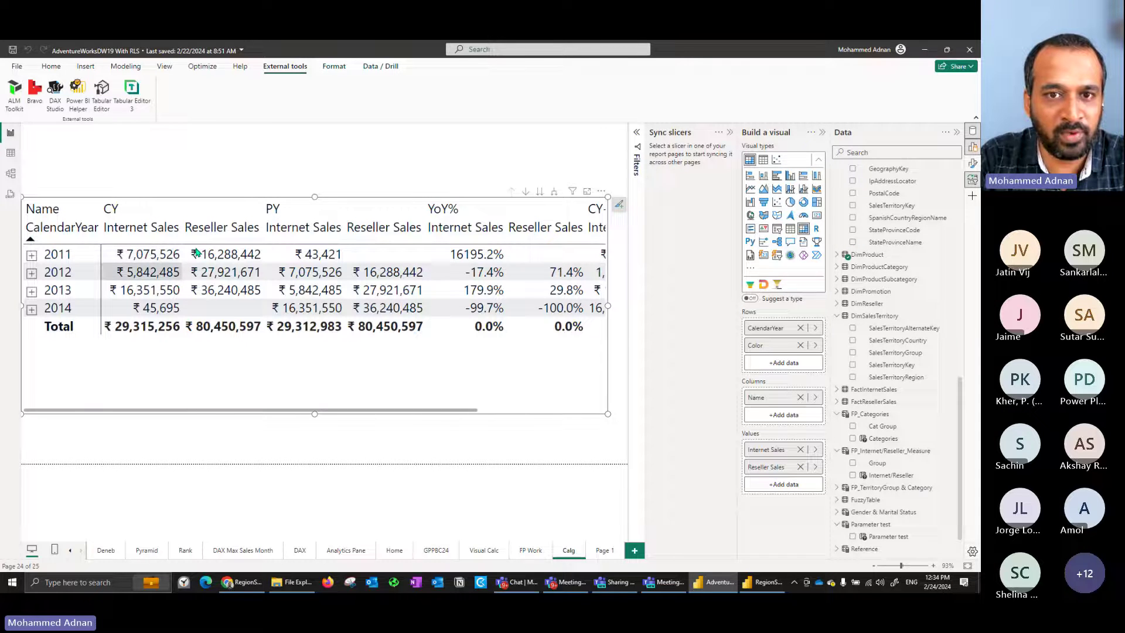
{"action": "left_click", "coordinate": [480, 416]}
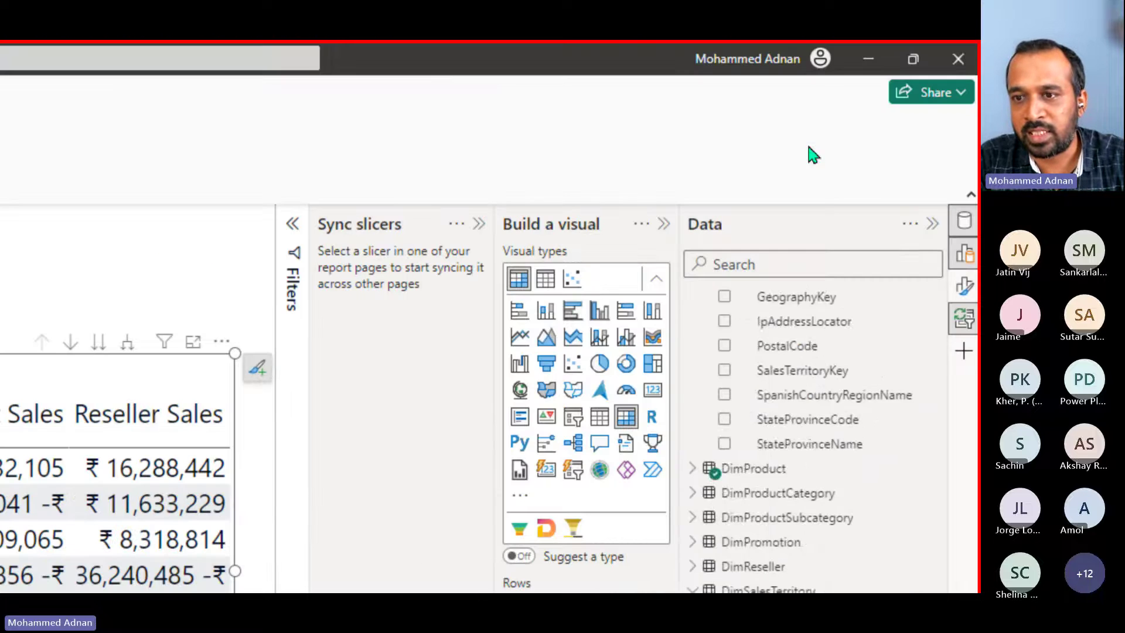
- Examine the Internet Sales measure's formula and the Name column of CALC_Group that supplies the matrix columns
{"action": "scroll", "coordinate": [945, 21], "scroll_direction": "up", "scroll_amount": 10}
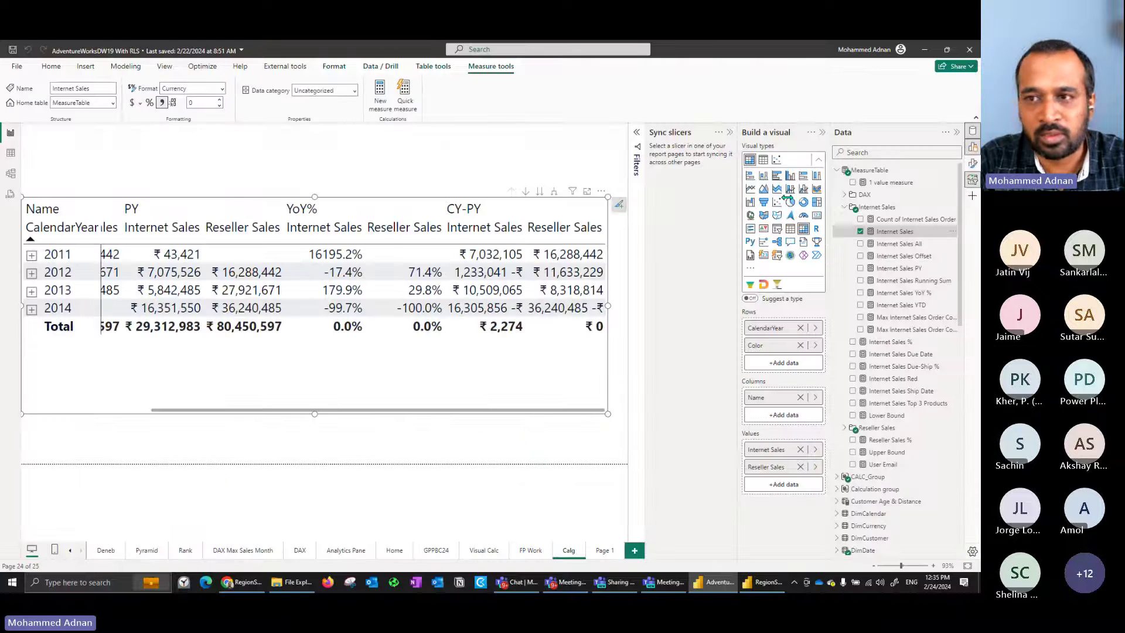
{"action": "left_click", "coordinate": [895, 231]}
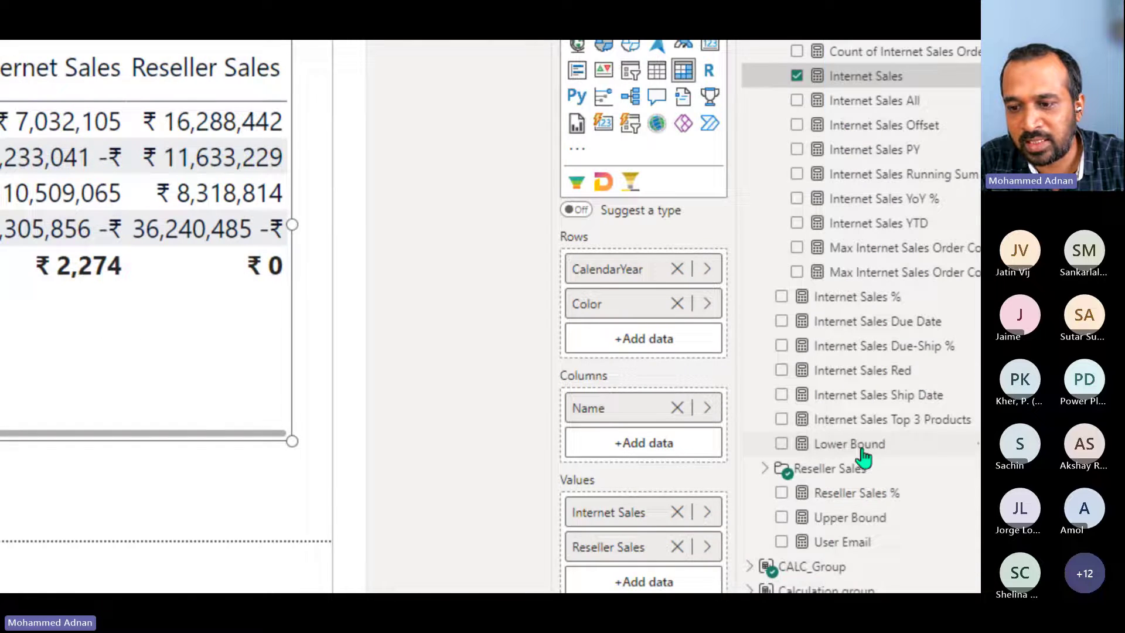
{"action": "left_click", "coordinate": [733, 437]}
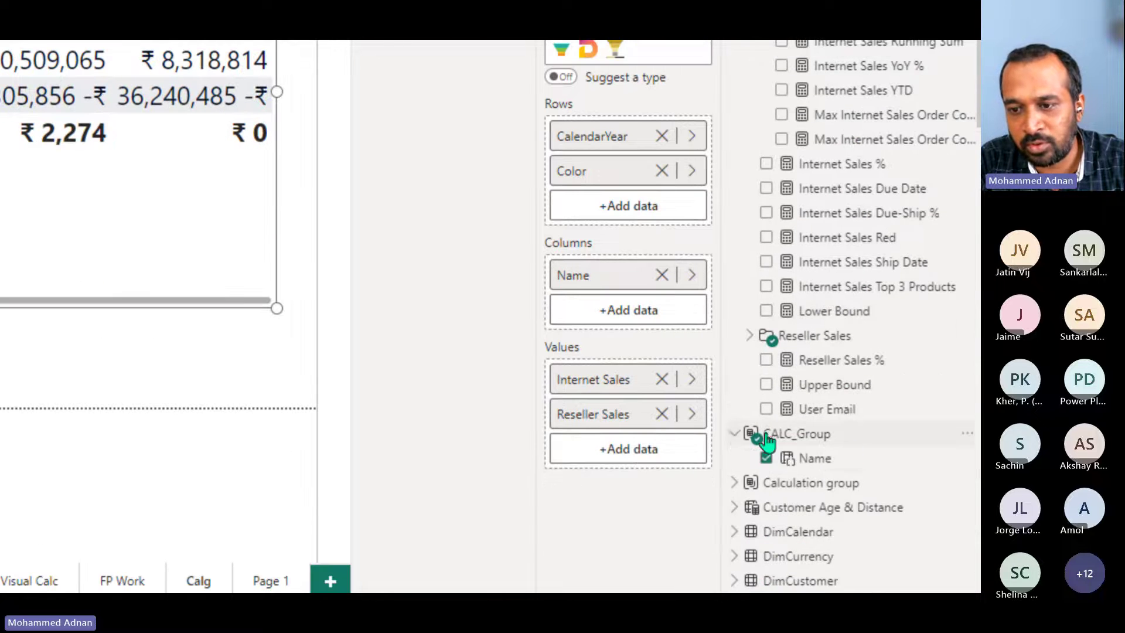
{"action": "left_click", "coordinate": [766, 457]}
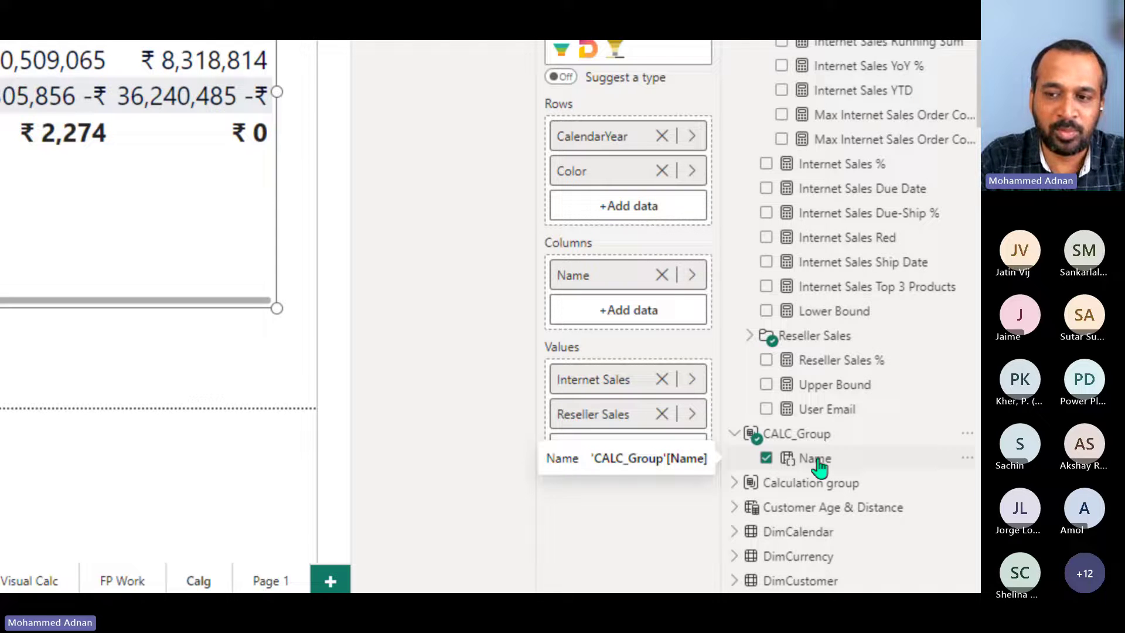
{"action": "left_click_drag", "start_coordinate": [819, 467], "coordinate": [585, 273]}
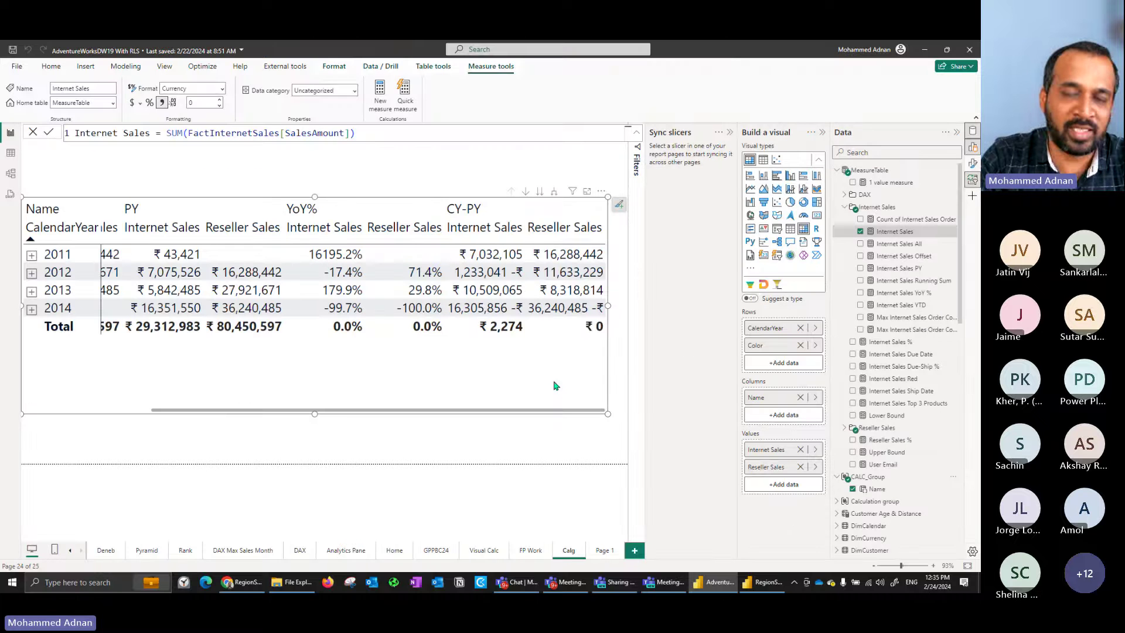
- Remove Reseller Sales from the matrix values and add it back from the Reseller Sales folder
{"action": "left_click", "coordinate": [801, 466]}
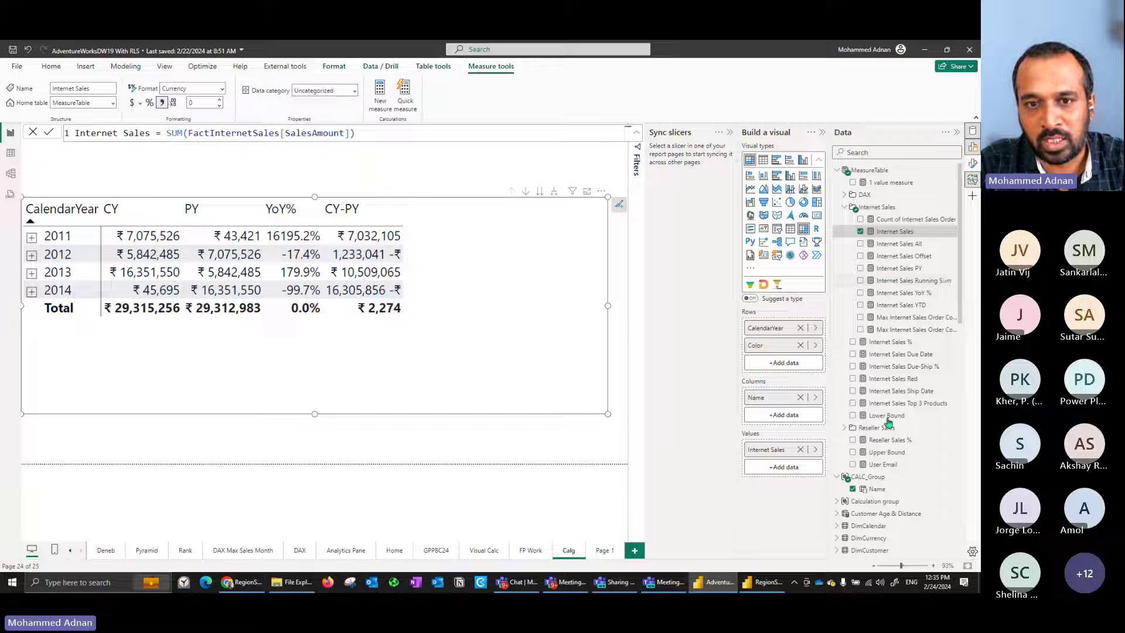
{"action": "left_click", "coordinate": [845, 428]}
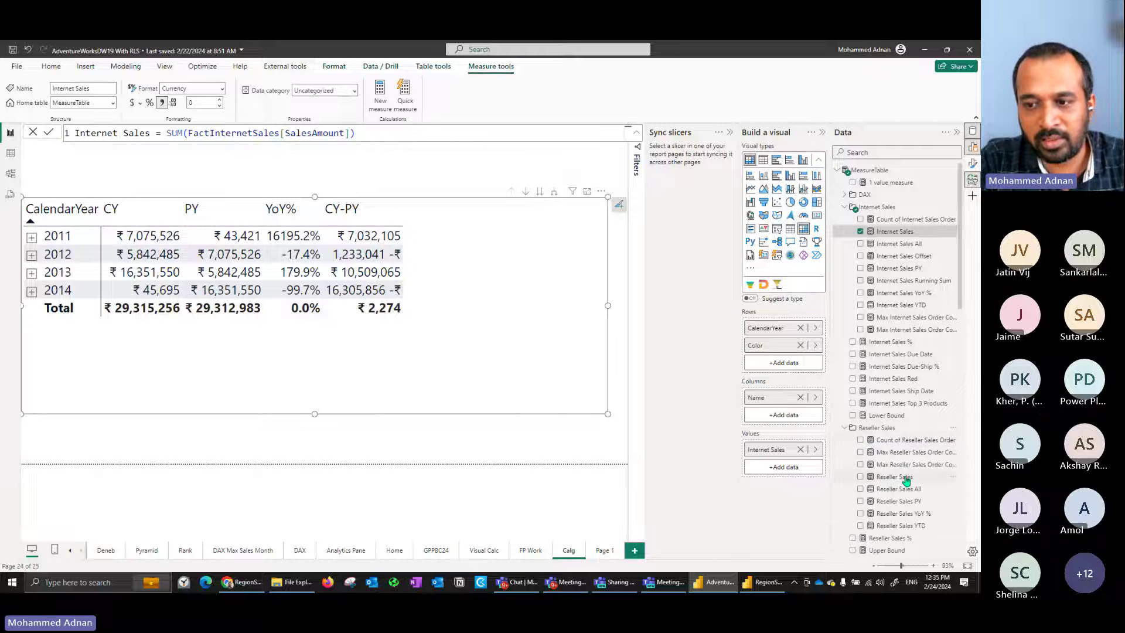
{"action": "left_click_drag", "start_coordinate": [906, 476], "coordinate": [812, 472]}
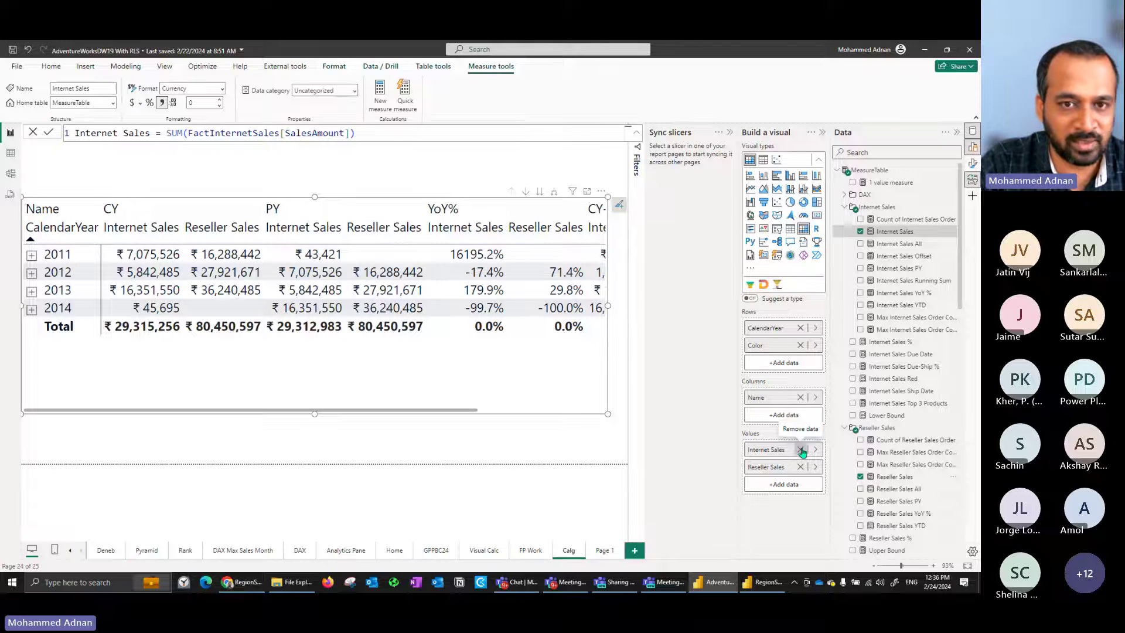
- Remove both Internet Sales and Reseller Sales from the matrix values
{"action": "left_click", "coordinate": [801, 450]}
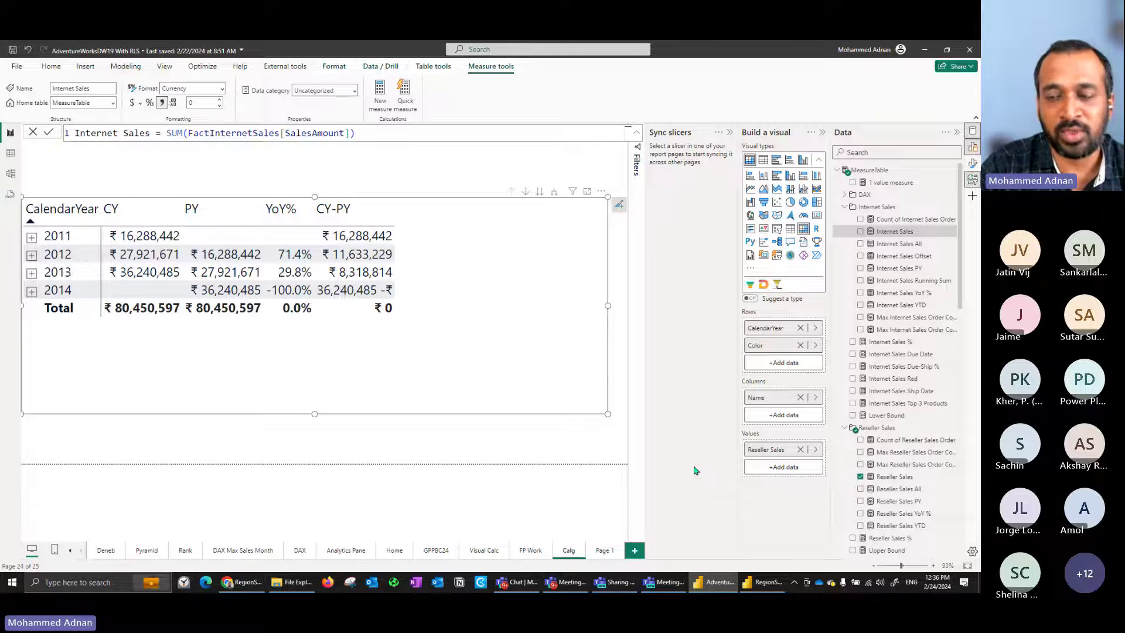
{"action": "left_click", "coordinate": [801, 450]}
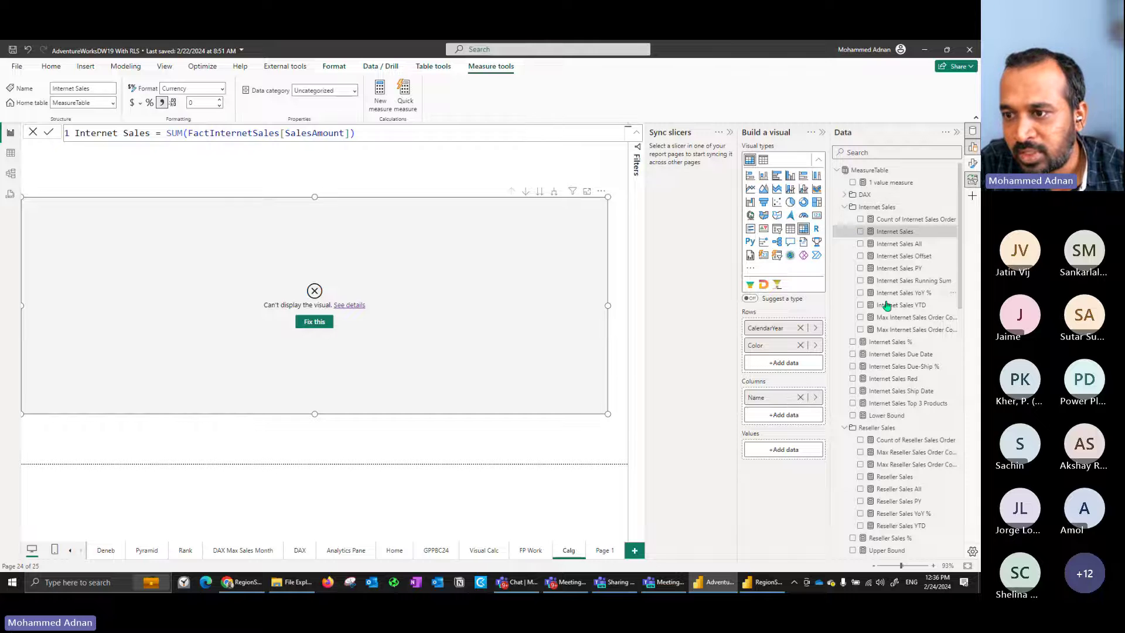
- Search the fields for "quantity" and try to add OrderQuantity from FactInternetSales to the matrix values
{"action": "left_click", "coordinate": [874, 153]}
{"action": "type", "text": "quantity"}
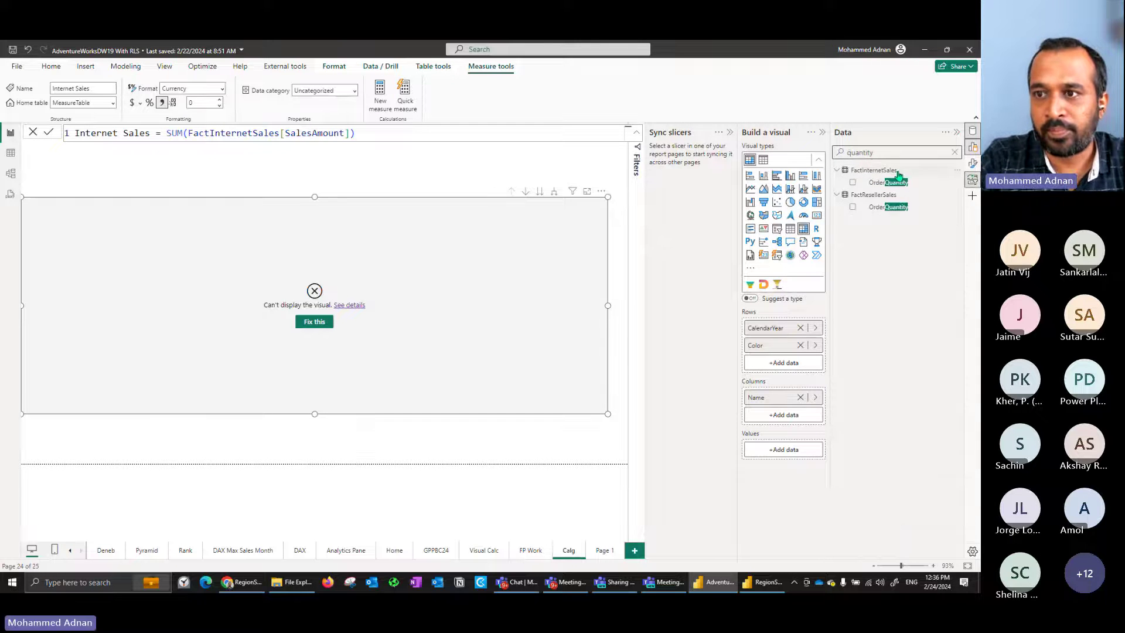
{"action": "left_click_drag", "start_coordinate": [899, 186], "coordinate": [877, 231]}
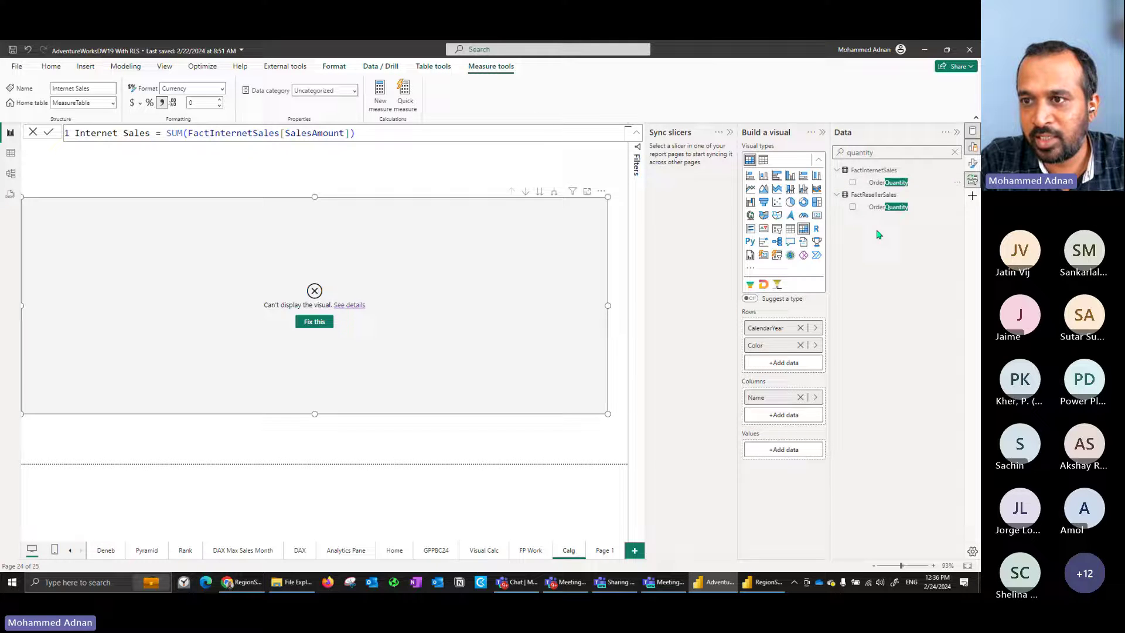
{"action": "left_click", "coordinate": [854, 183]}
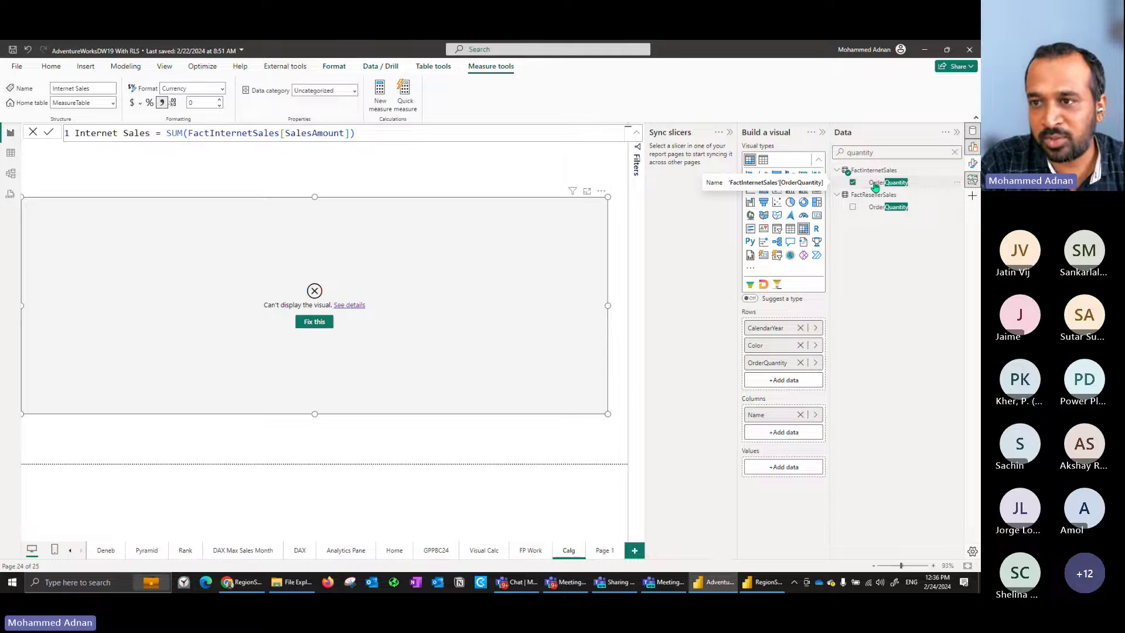
{"action": "left_click_drag", "start_coordinate": [875, 186], "coordinate": [790, 469]}
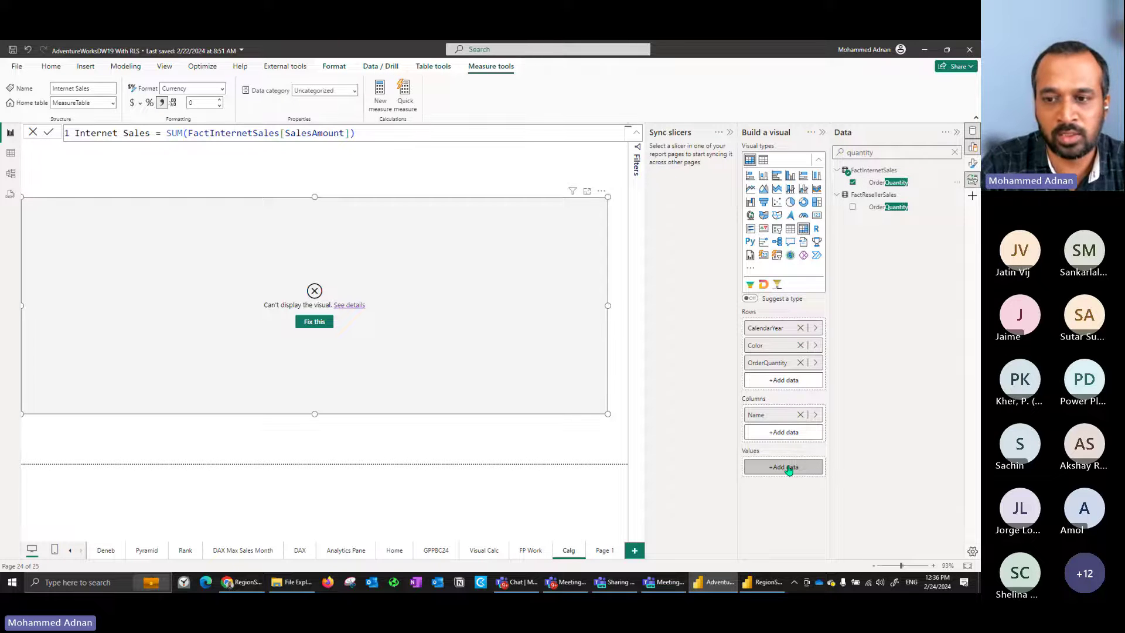
{"action": "left_click", "coordinate": [854, 184]}
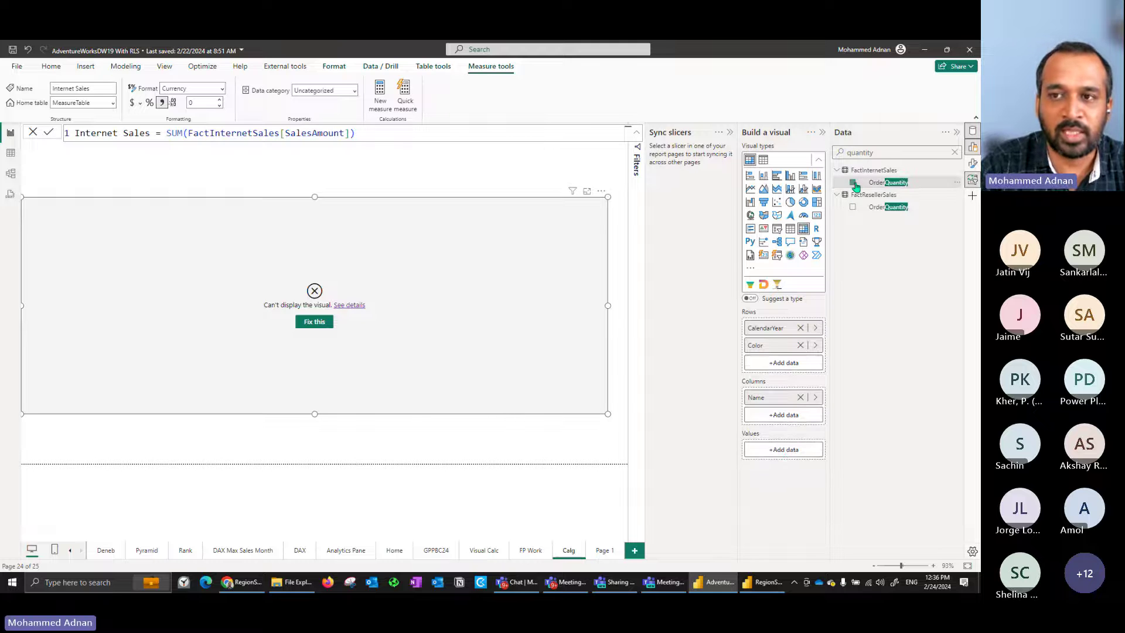
- Clear the field search and add the "1 value measure" from MeasureTable to the matrix values
{"action": "double_click", "coordinate": [869, 152]}
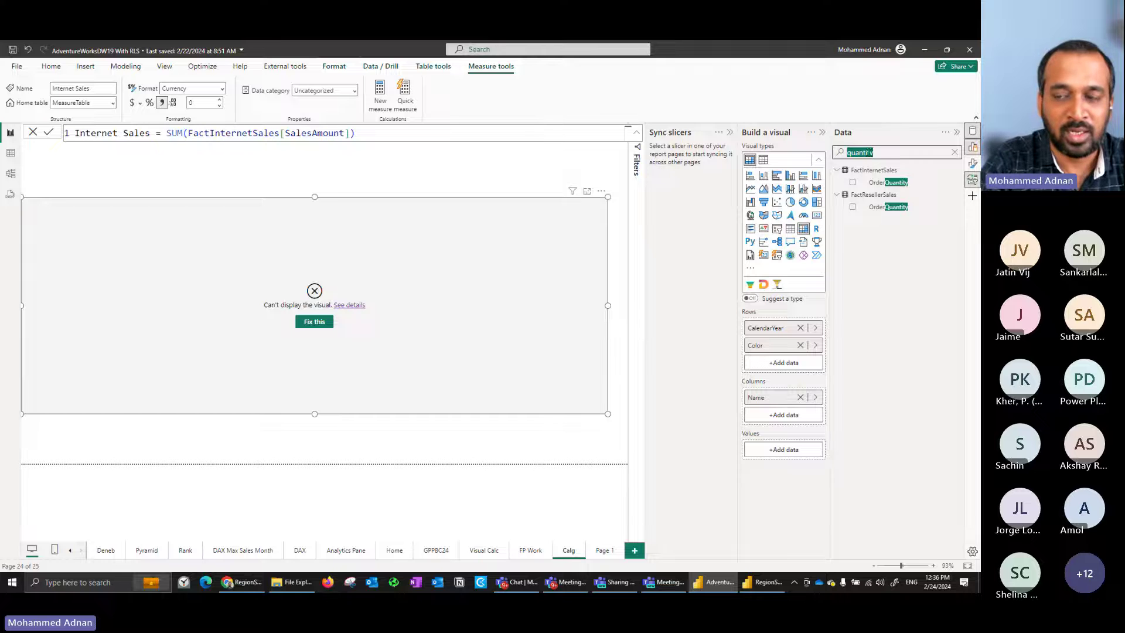
{"action": "type", "text": "qu"}
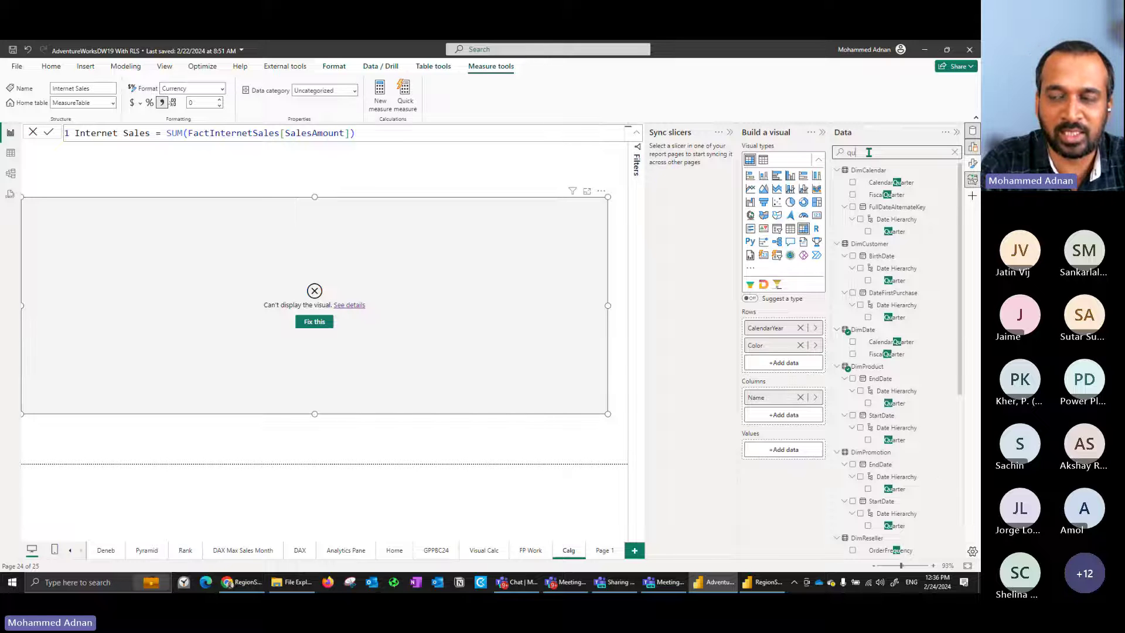
{"action": "key", "text": "BackSpace"}
{"action": "key", "text": "BackSpace"}
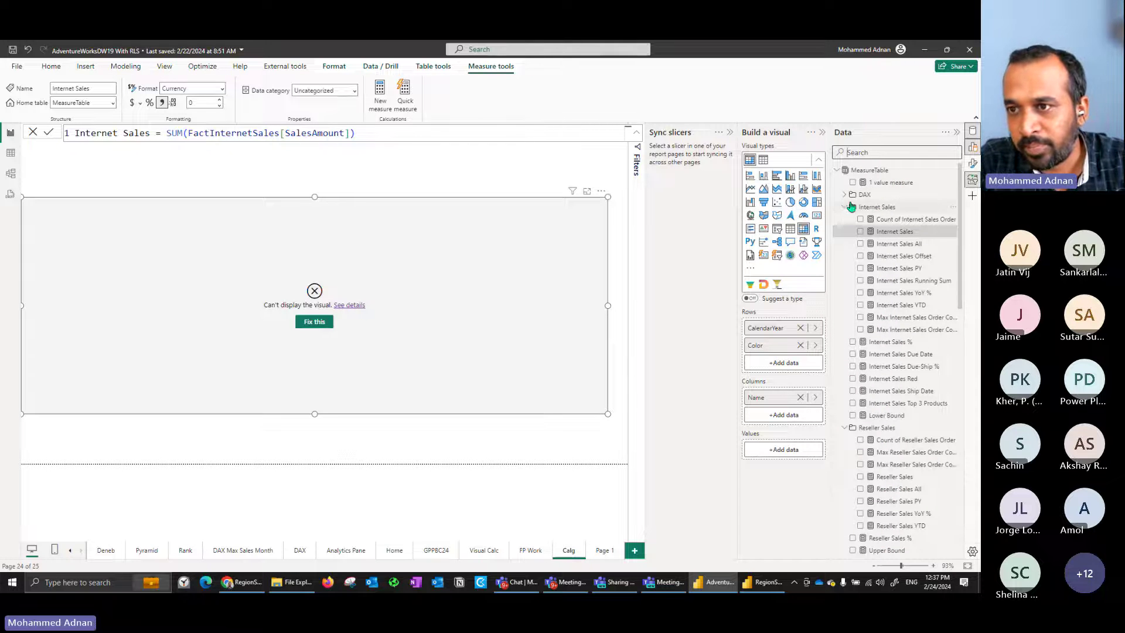
{"action": "left_click", "coordinate": [846, 195]}
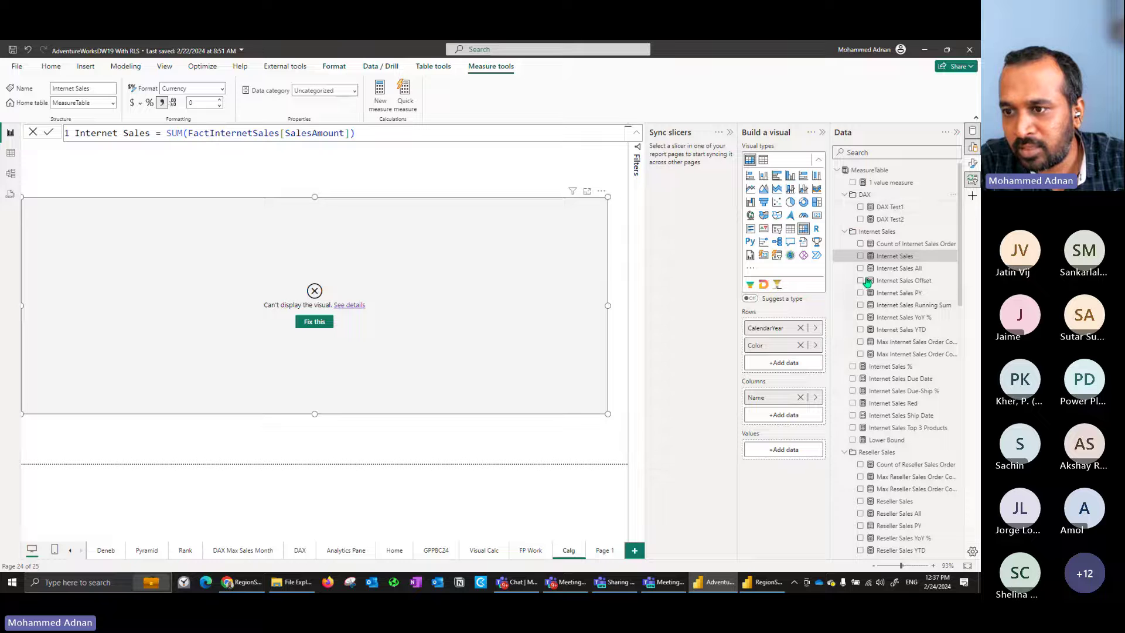
{"action": "scroll", "coordinate": [911, 437], "scroll_direction": "down", "scroll_amount": 3}
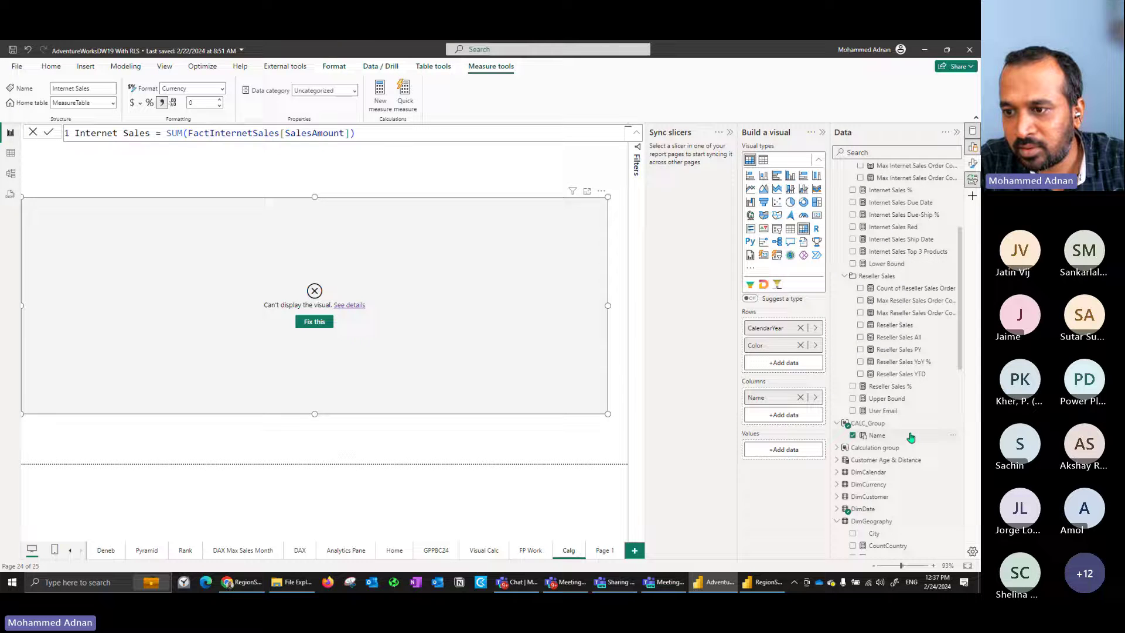
{"action": "scroll", "coordinate": [897, 407], "scroll_direction": "up", "scroll_amount": 3}
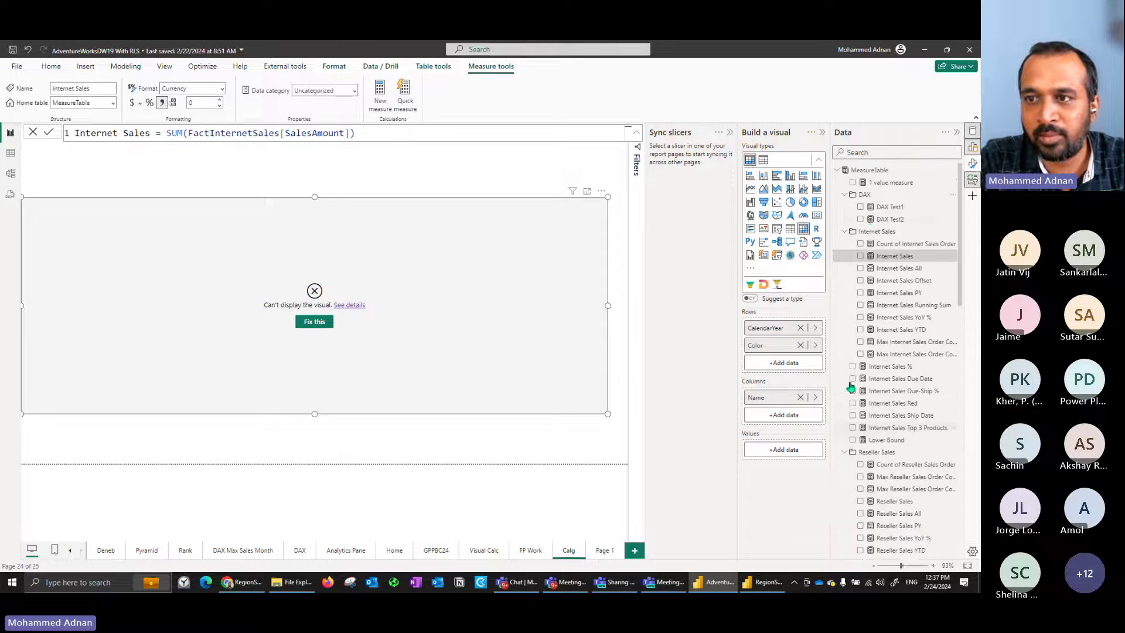
{"action": "left_click", "coordinate": [888, 185]}
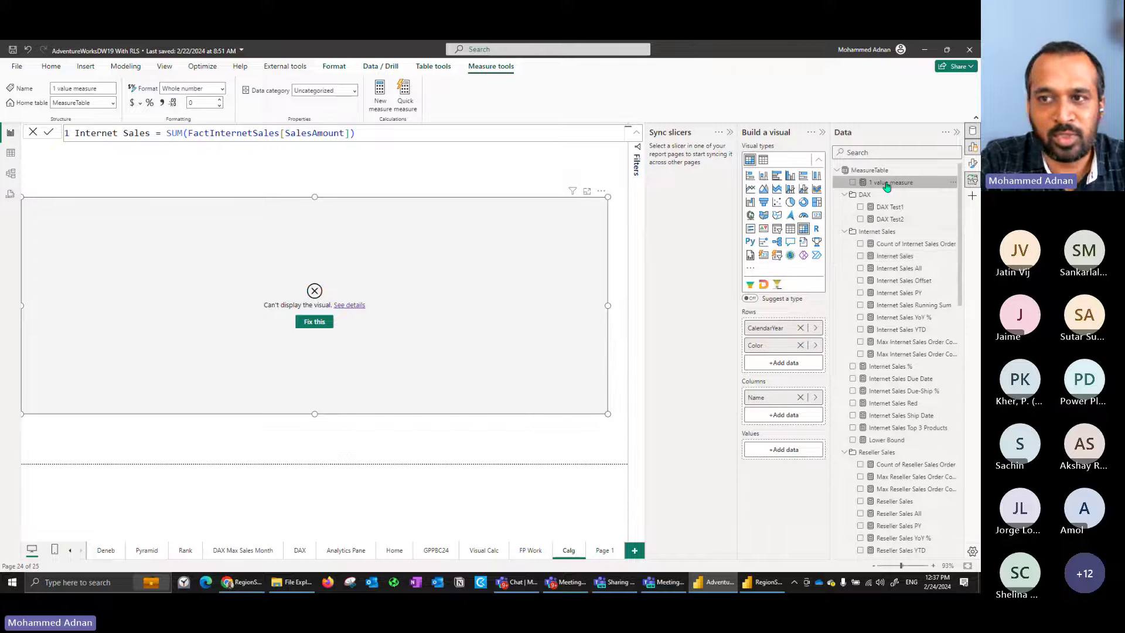
{"action": "left_click_drag", "start_coordinate": [888, 186], "coordinate": [795, 450]}
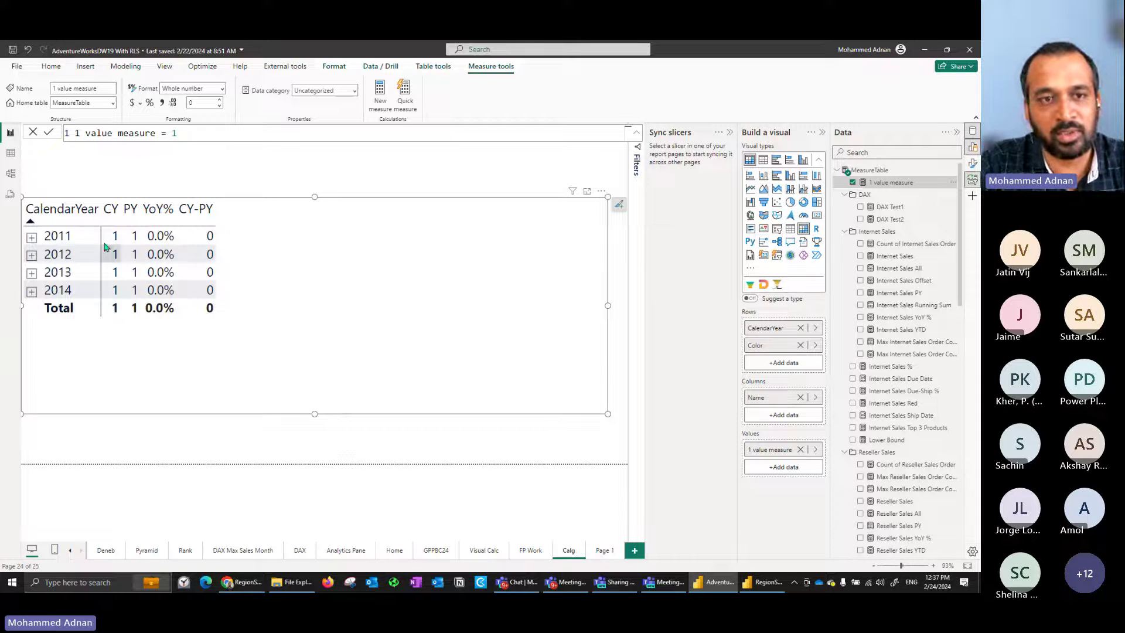
- Replace the "1 value measure" in the matrix values with the Internet Sales measure
{"action": "left_click", "coordinate": [801, 450]}
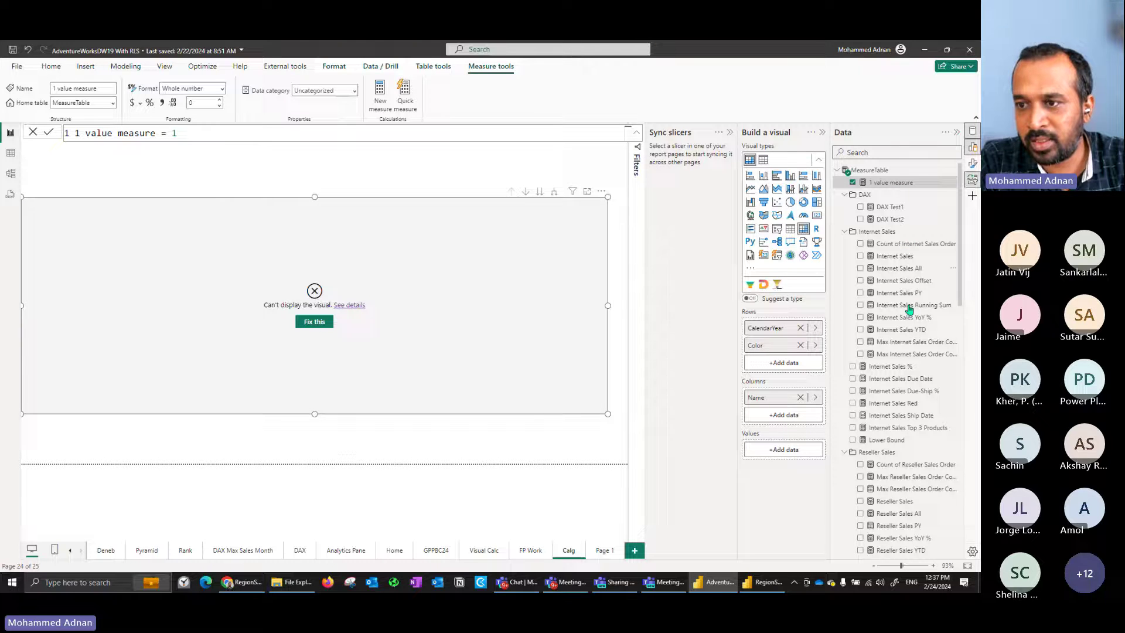
{"action": "left_click_drag", "start_coordinate": [897, 256], "coordinate": [785, 450]}
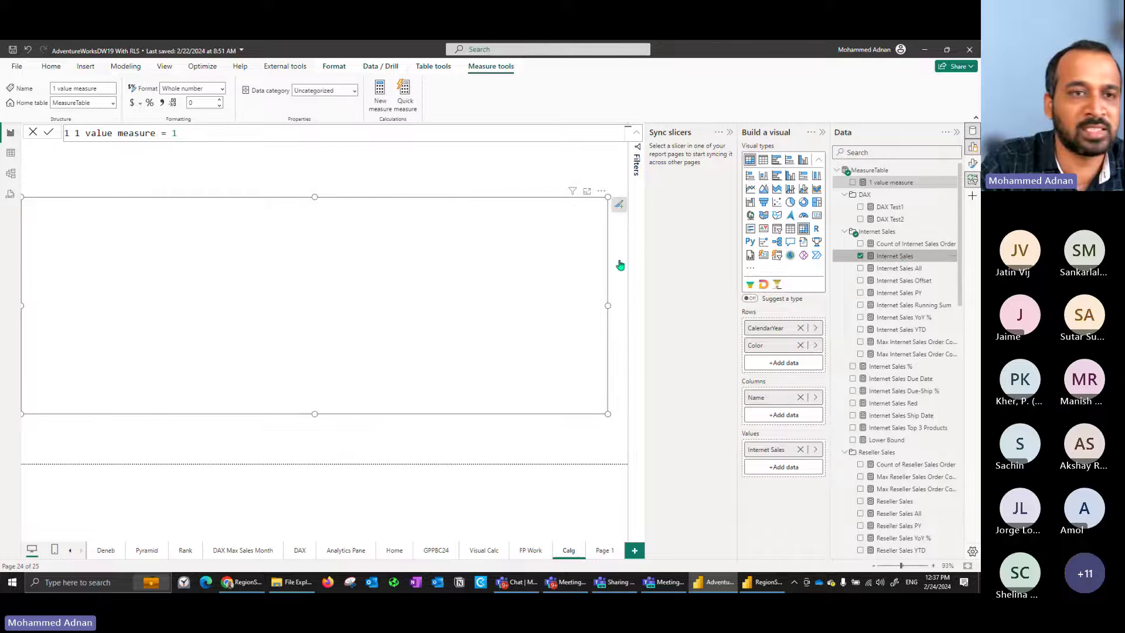
- Put the SUM(FactInternetSales[SalesAmount]) expression of the Internet Sales measure on its own line and comment it out
{"action": "key", "text": "ctrl+Left"}
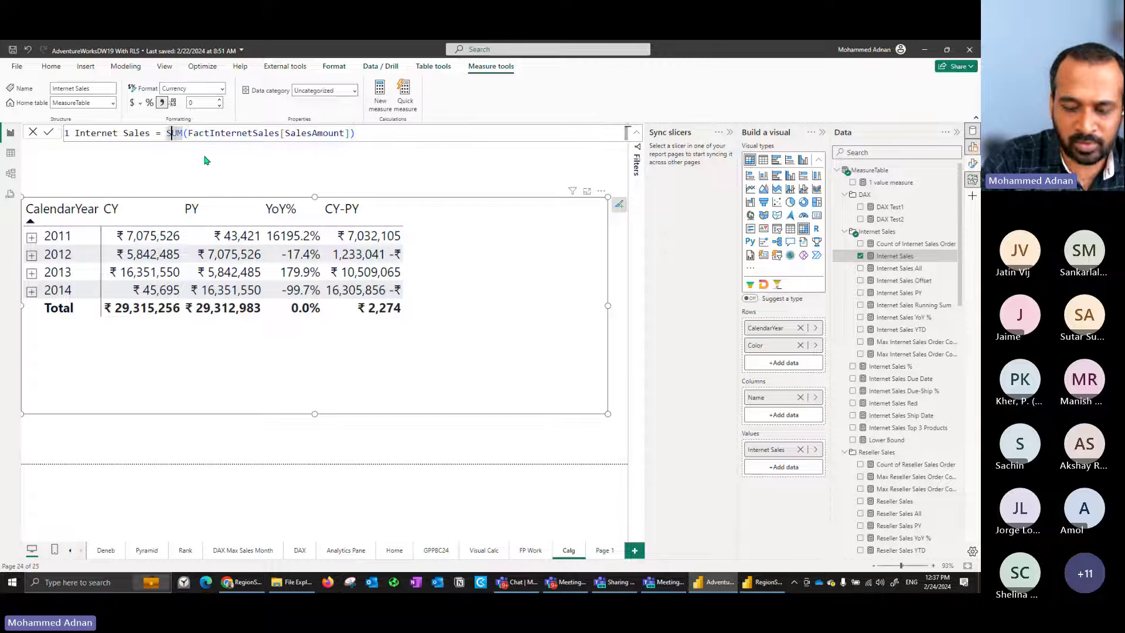
{"action": "key", "text": "shift+Return"}
{"action": "type", "text": "//"}
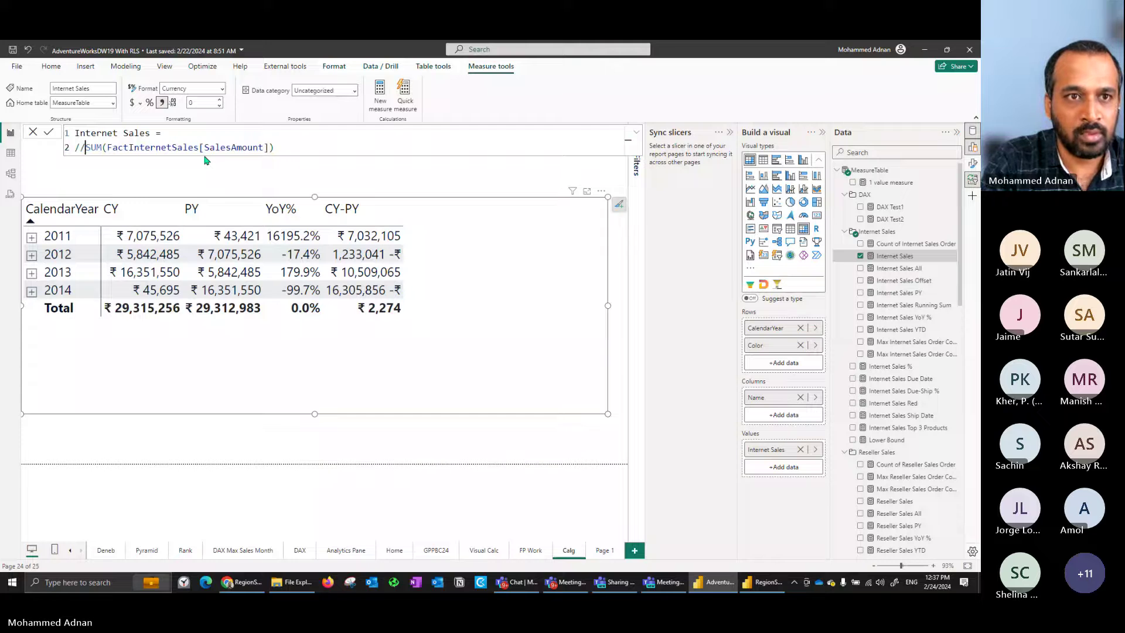
- Enter SUM over FactInternetSales[OrderQuantity] as the new Internet Sales expression on the first line and commit it
{"action": "key", "text": "Up"}
{"action": "key", "text": "End"}
{"action": "type", "text": "SUM(quan"}
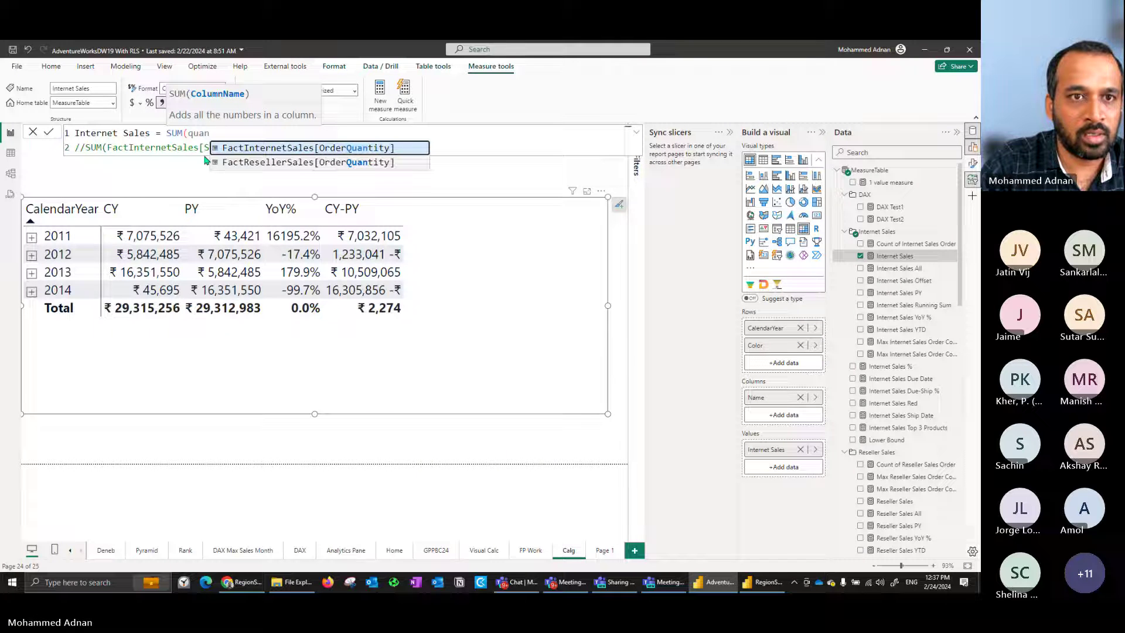
{"action": "key", "text": "Tab"}
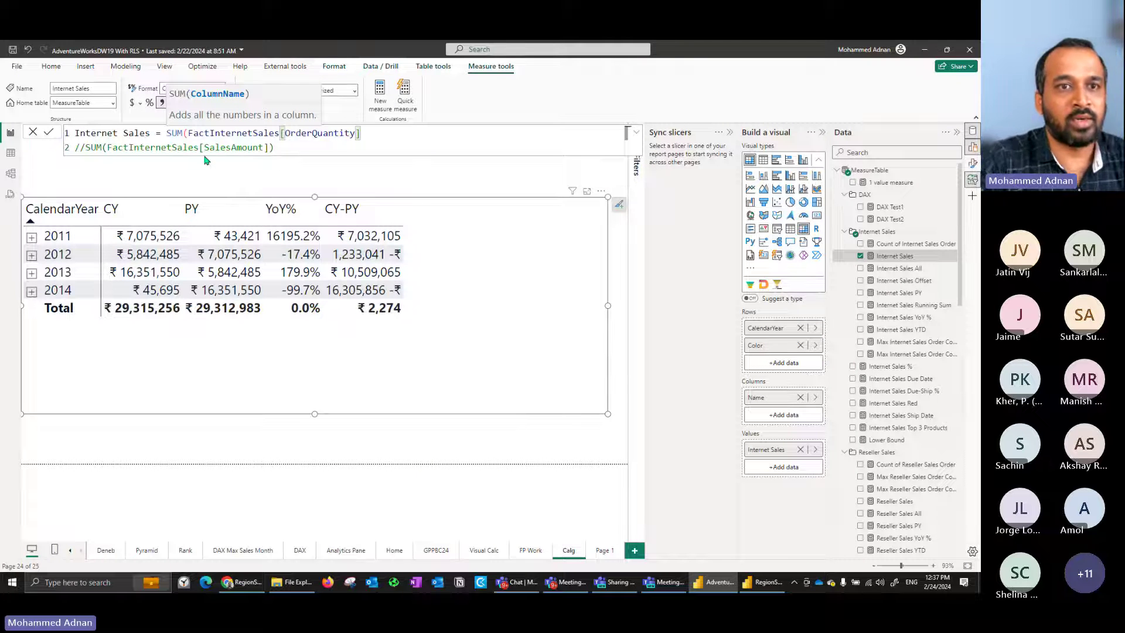
{"action": "key", "text": "Return"}
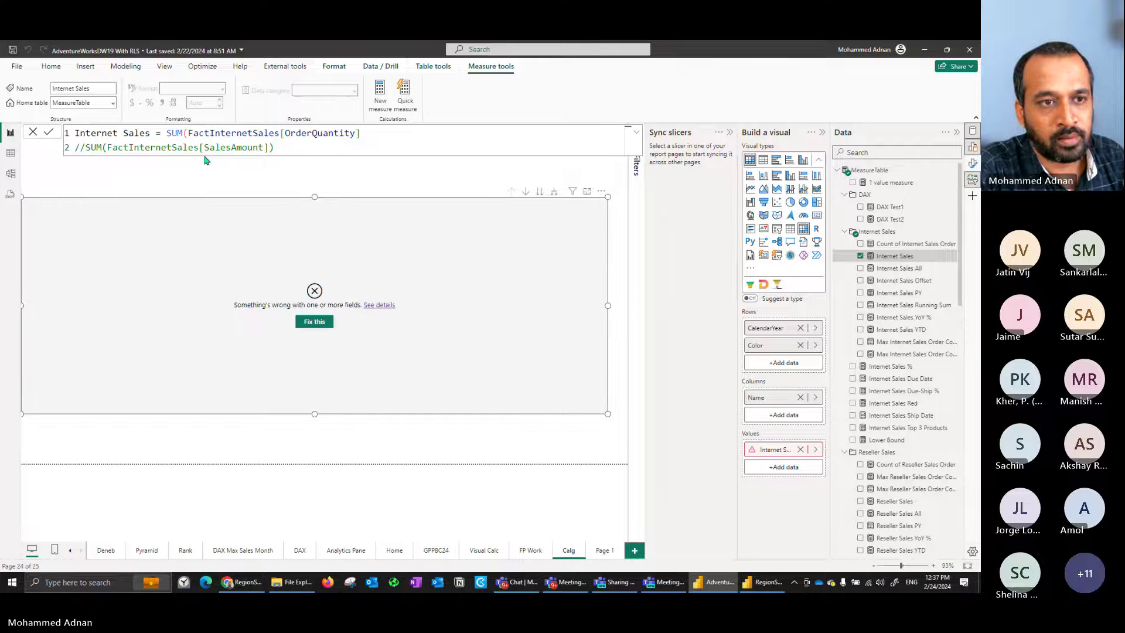
- Add the missing closing parenthesis after [OrderQuantity], keep the commented expression on the second line, and commit the Internet Sales formula
{"action": "type", "text": ")"}
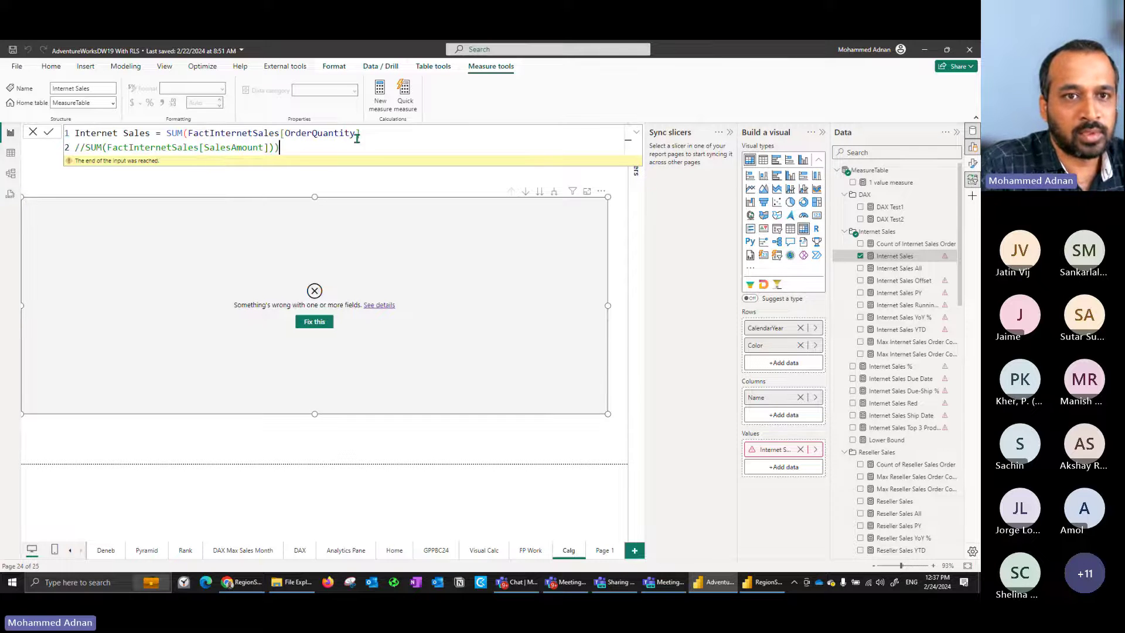
{"action": "left_click", "coordinate": [371, 135]}
{"action": "type", "text": ")"}
{"action": "key", "text": "Delete"}
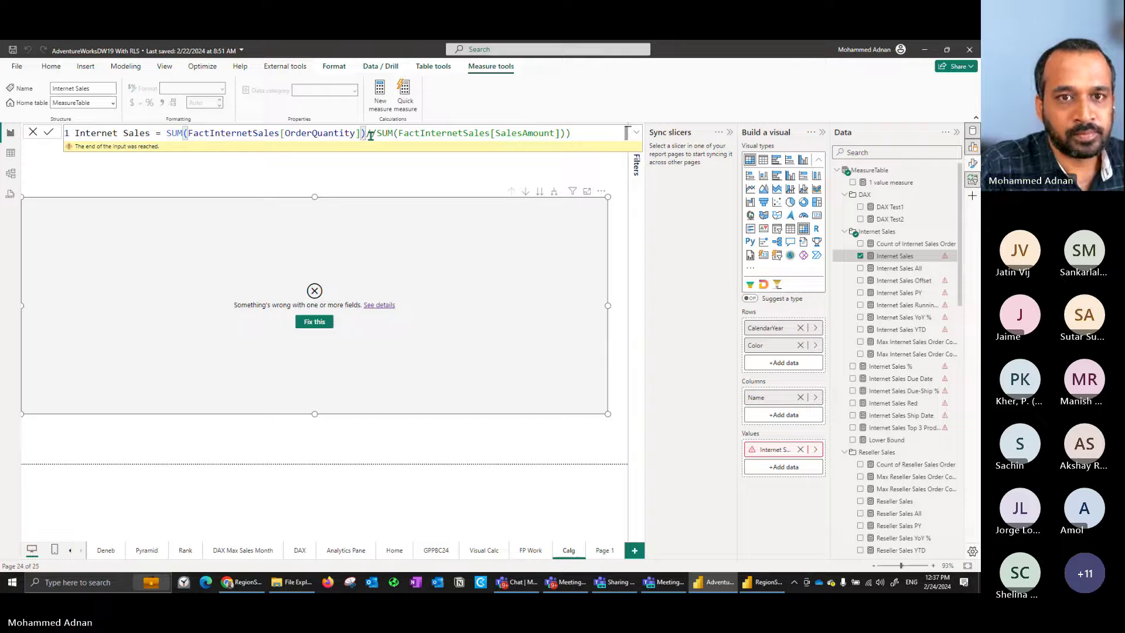
{"action": "key", "text": "Return"}
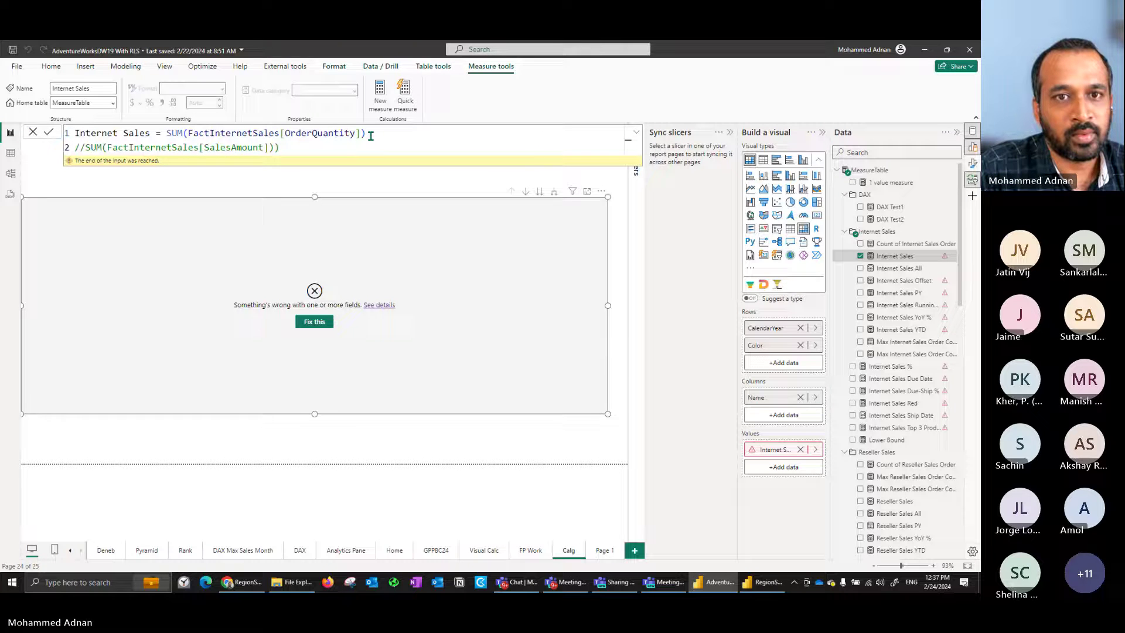
{"action": "key", "text": "Return"}
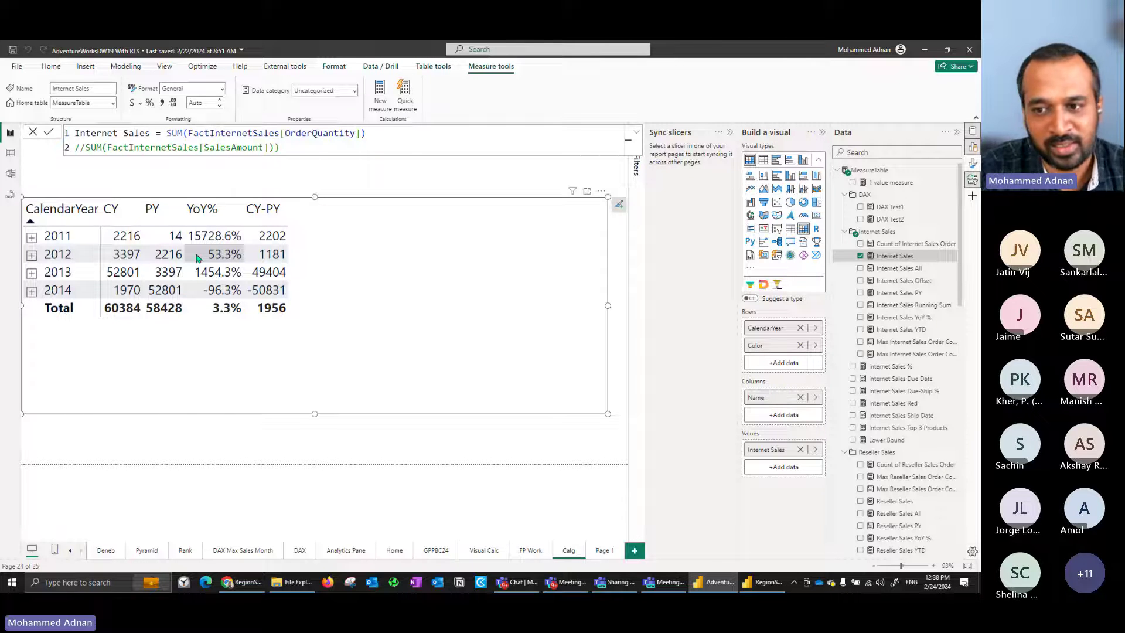
- Restore SUM(FactInternetSales[SalesAmount]) as the Internet Sales expression by removing the OrderQuantity expression and the comment marks, and commit it
{"action": "left_click", "coordinate": [169, 134]}
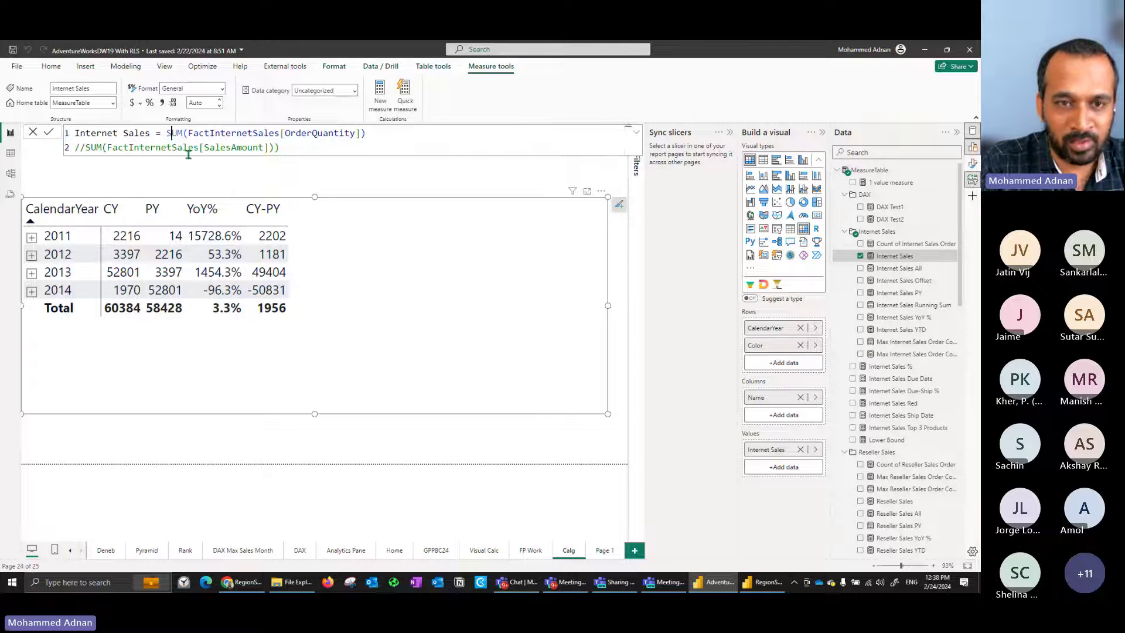
{"action": "key", "text": "shift+End"}
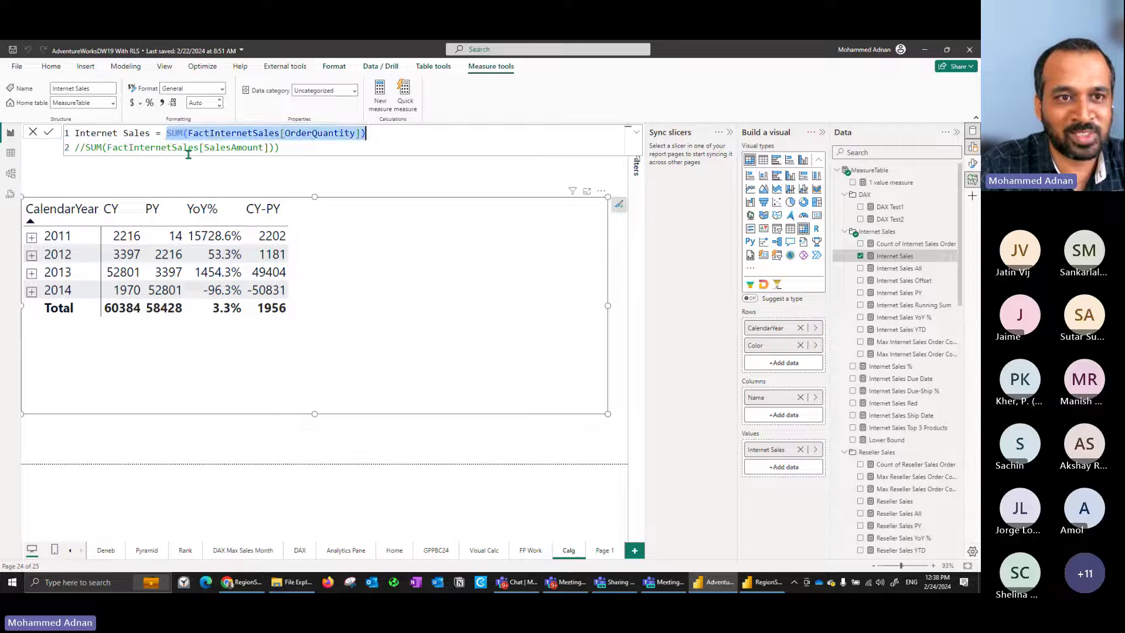
{"action": "key", "text": "Delete"}
{"action": "key", "text": "Delete"}
{"action": "key", "text": "Delete"}
{"action": "key", "text": "Delete"}
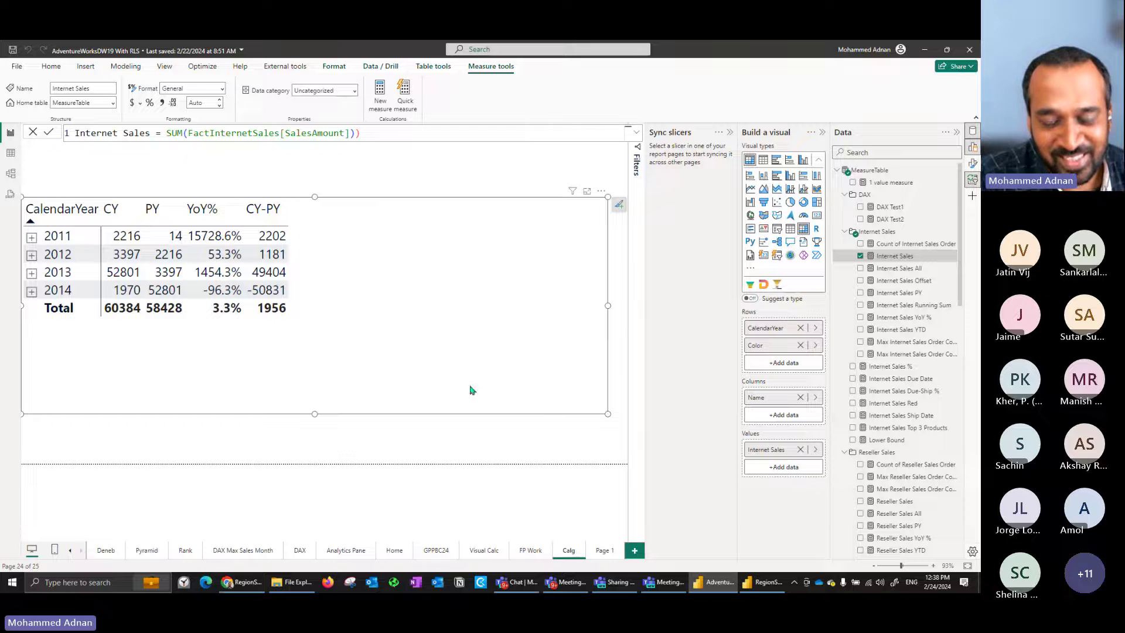
{"action": "key", "text": "Return"}
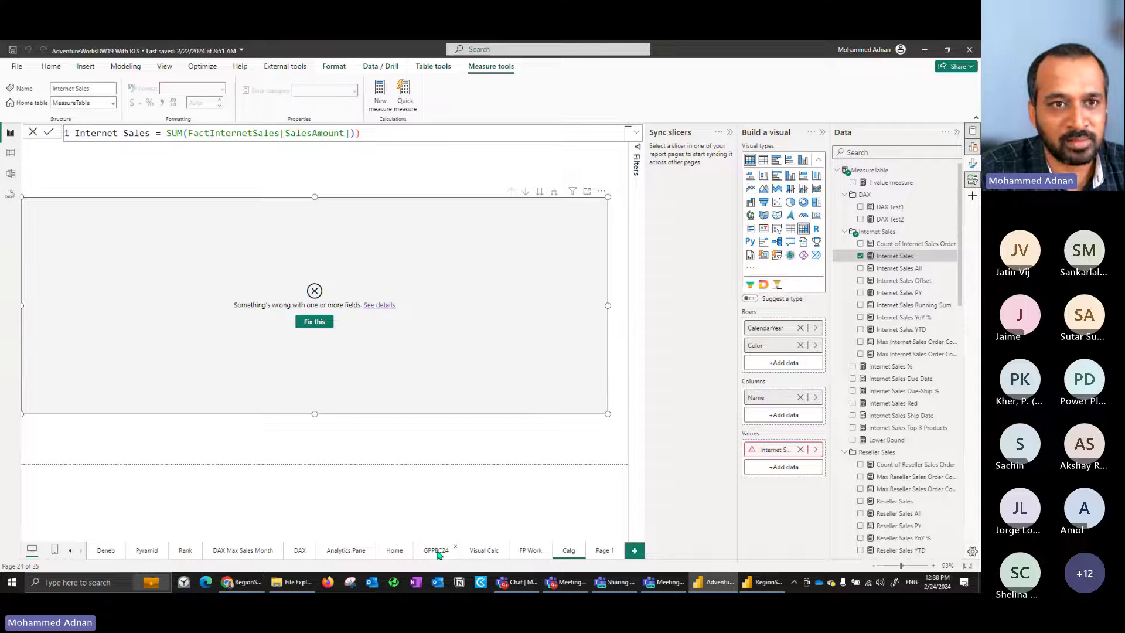
- Open the GPPBC24 report page and highlight the DAX Query View item in the agenda
{"action": "left_click", "coordinate": [437, 551]}
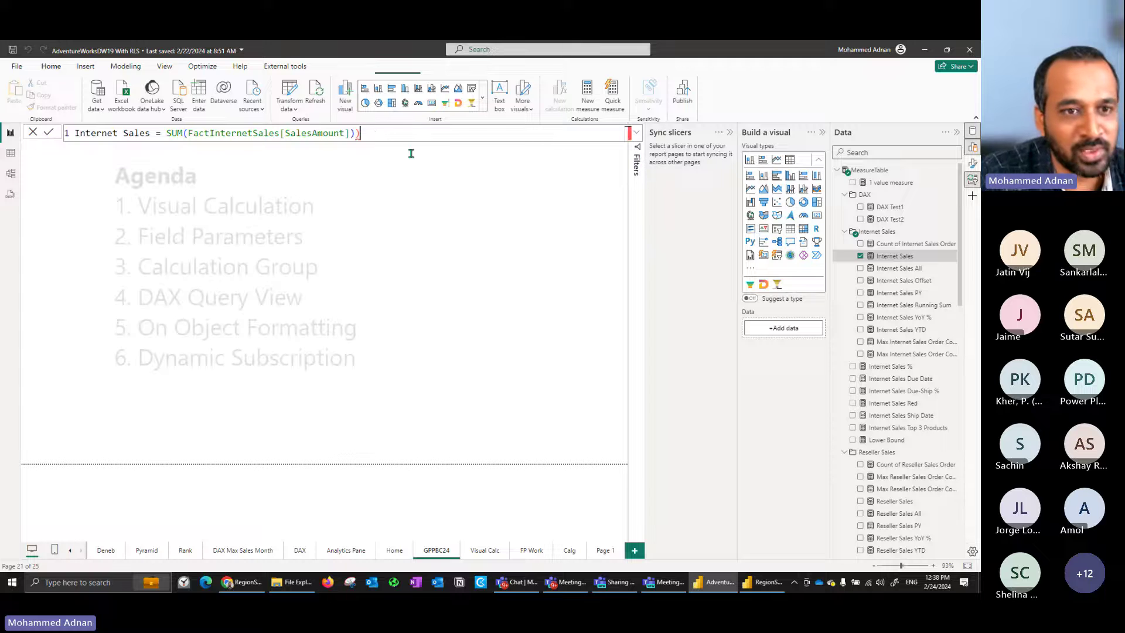
{"action": "left_click", "coordinate": [154, 272]}
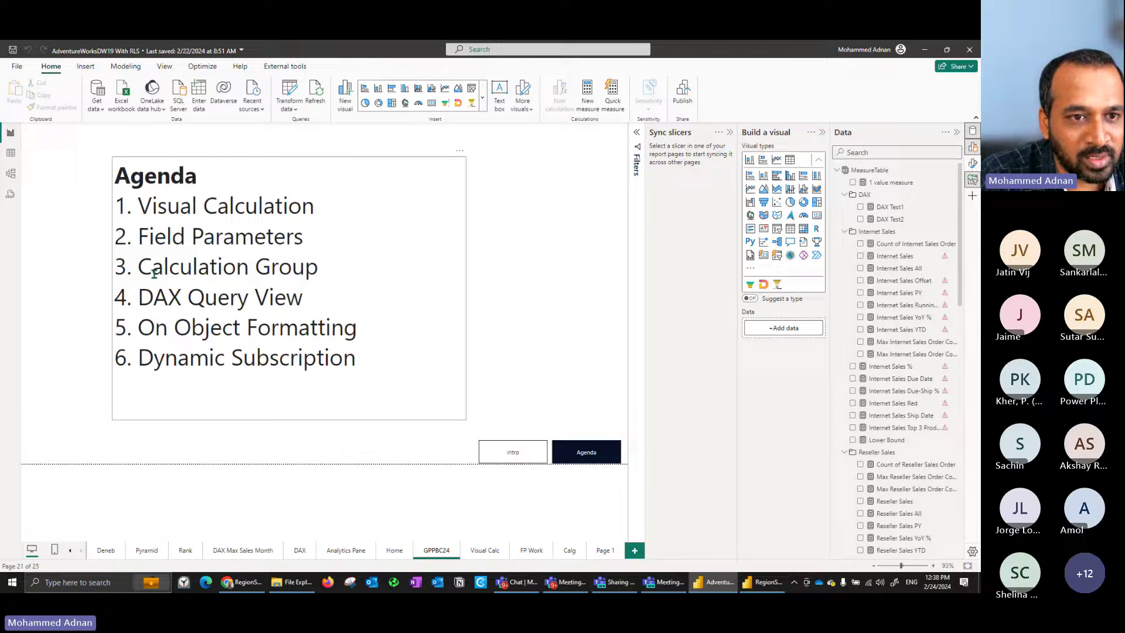
{"action": "left_click_drag", "start_coordinate": [153, 273], "coordinate": [164, 272]}
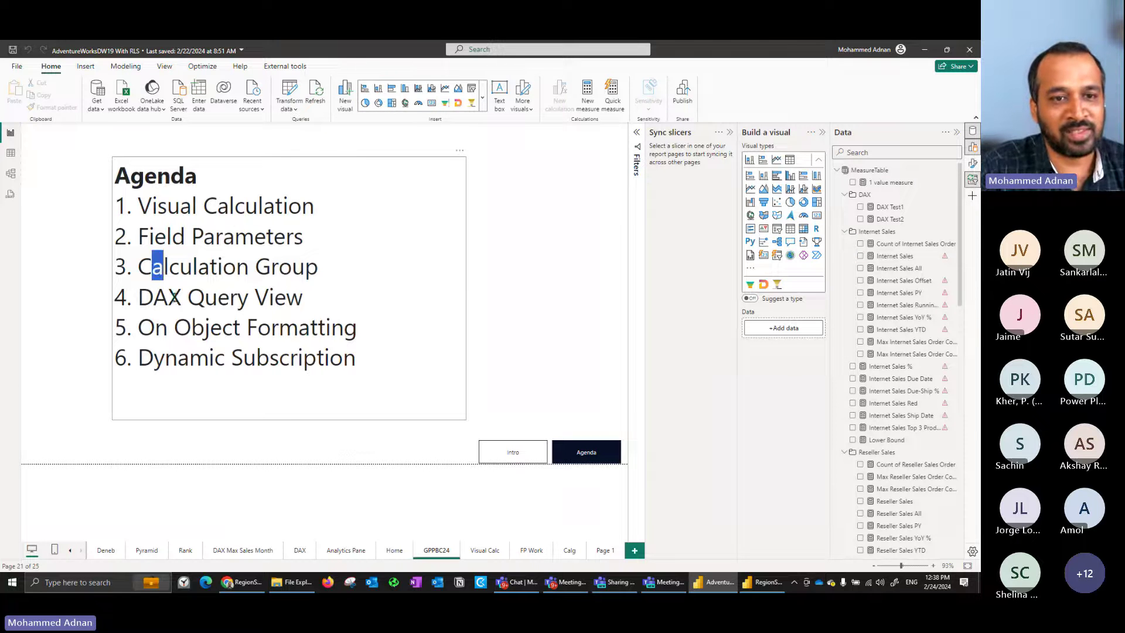
{"action": "left_click_drag", "start_coordinate": [268, 297], "coordinate": [153, 298]}
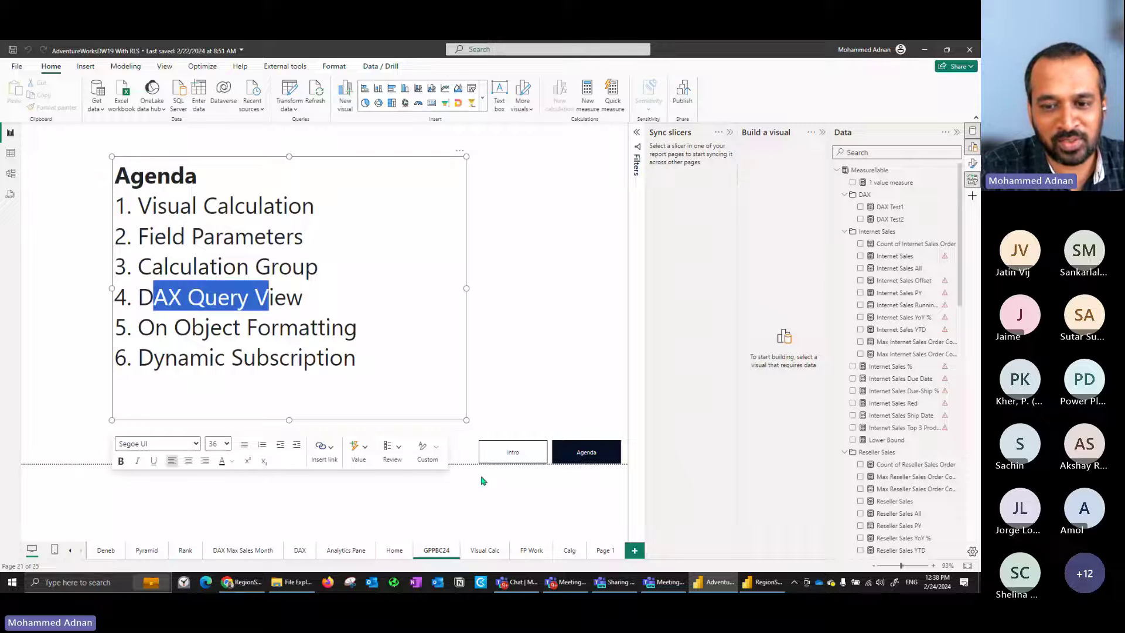
- Remove the extra closing parenthesis from the Internet Sales measure formula and commit it
{"action": "left_click", "coordinate": [902, 256]}
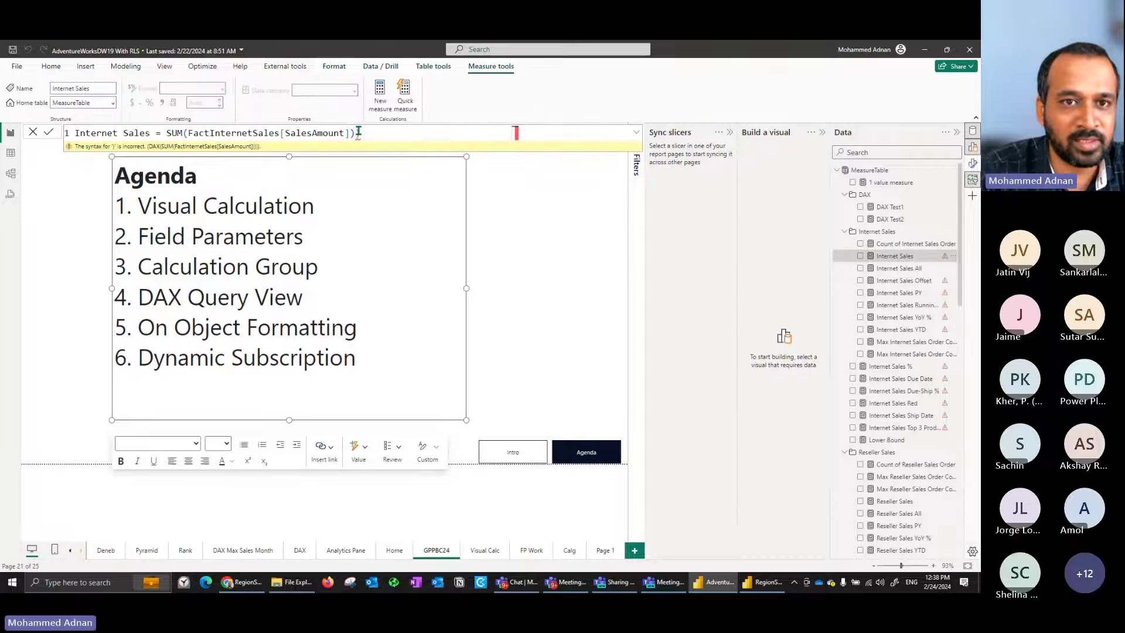
{"action": "key", "text": "Return"}
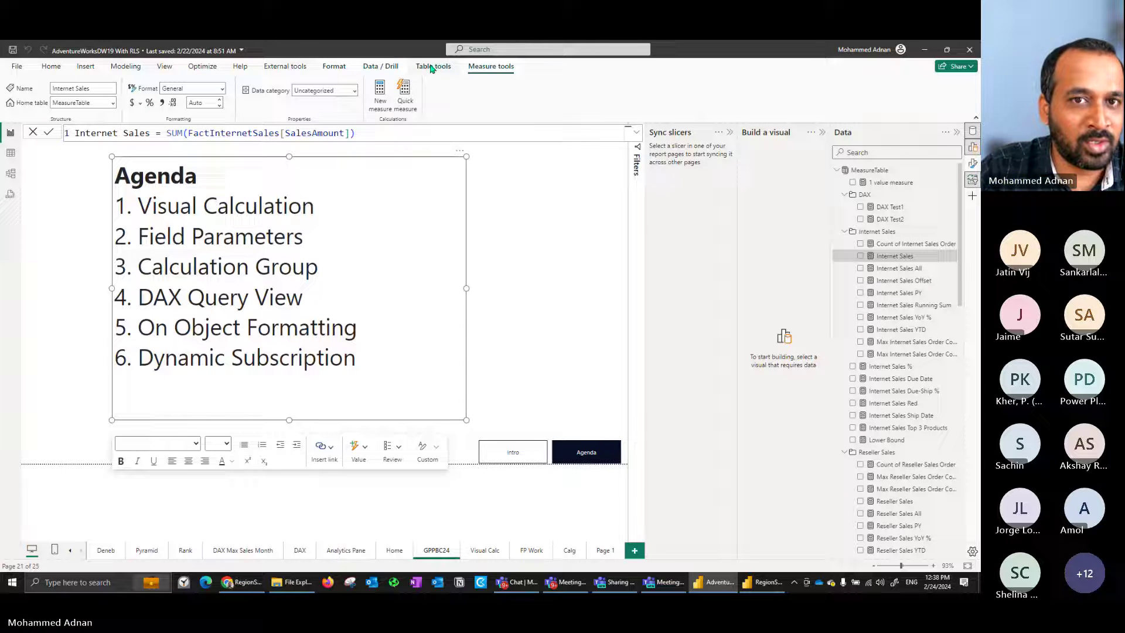
- Switch to DAX Query View and run the sample DATESINPERIOD query
{"action": "left_click", "coordinate": [335, 68]}
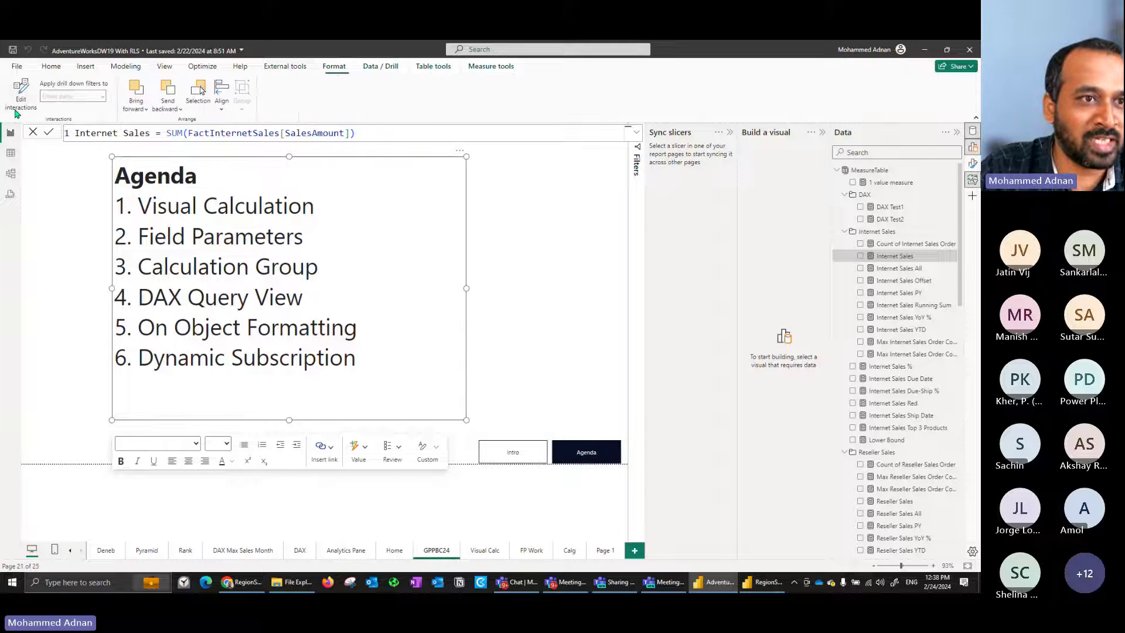
{"action": "left_click", "coordinate": [284, 68]}
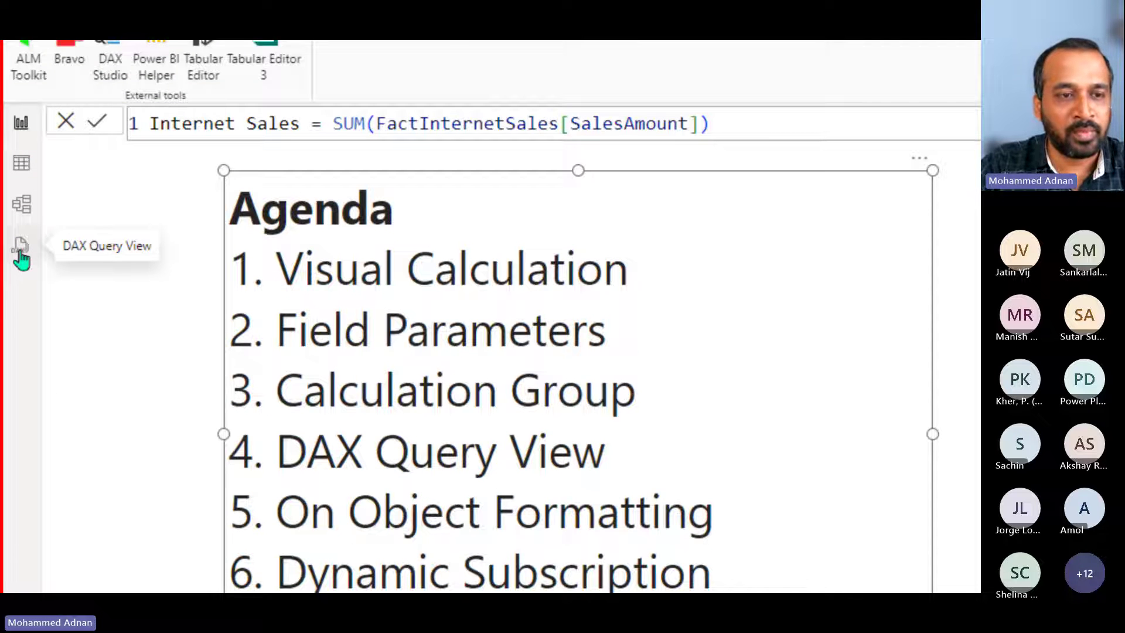
{"action": "left_click", "coordinate": [21, 252]}
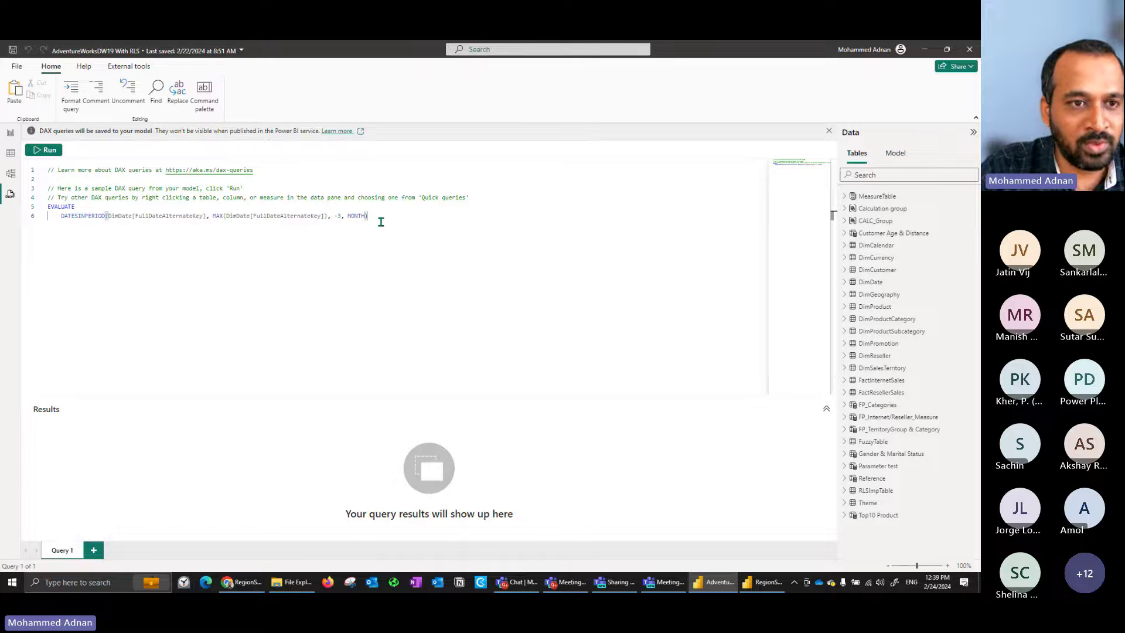
{"action": "mouse_move", "coordinate": [83, 216]}
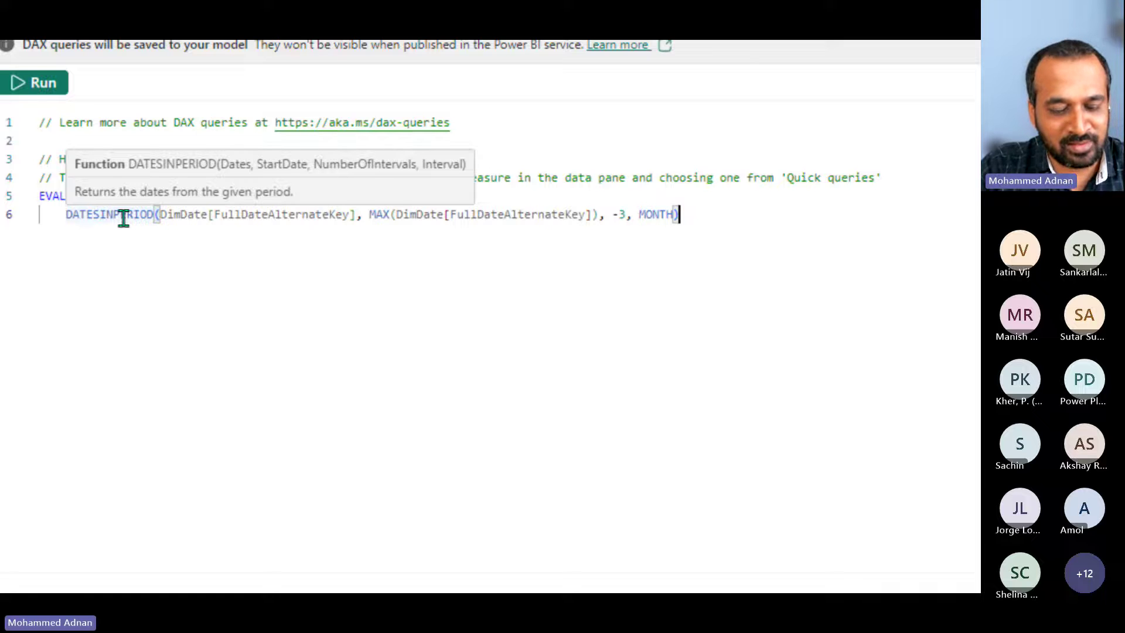
{"action": "left_click", "coordinate": [34, 83]}
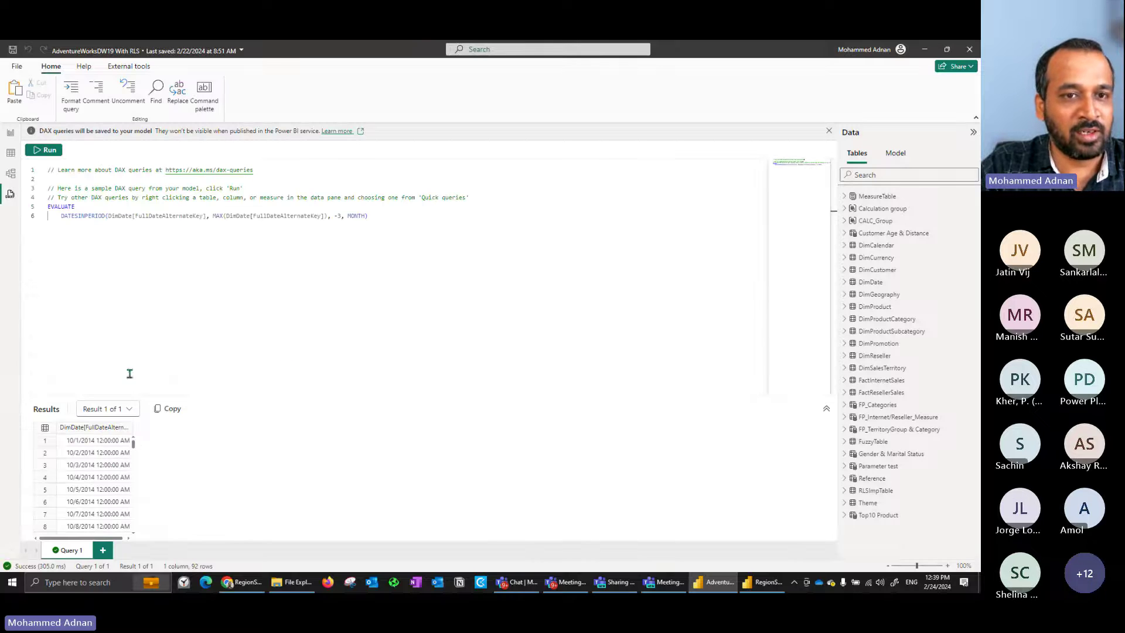
- Replace the DATESINPERIOD expression under EVALUATE with the FactInternetSales table
{"action": "left_click", "coordinate": [382, 216]}
{"action": "key", "text": "shift+Home"}
{"action": "key", "text": "BackSpace"}
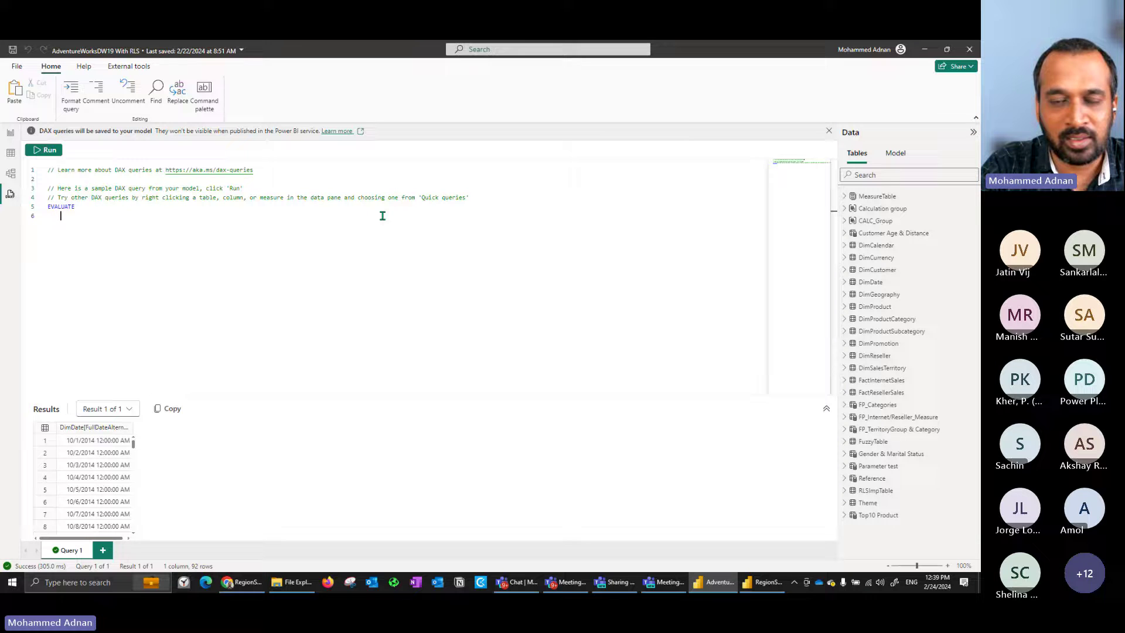
{"action": "type", "text": "inter"}
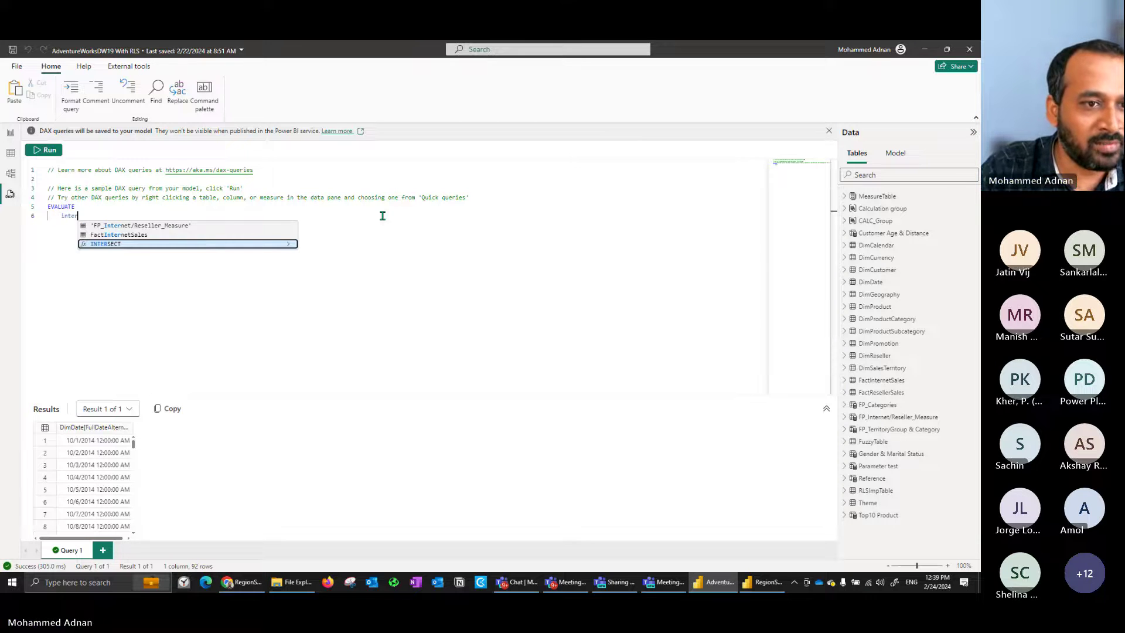
{"action": "key", "text": "Up"}
{"action": "key", "text": "Return"}
{"action": "key", "text": "shift+End"}
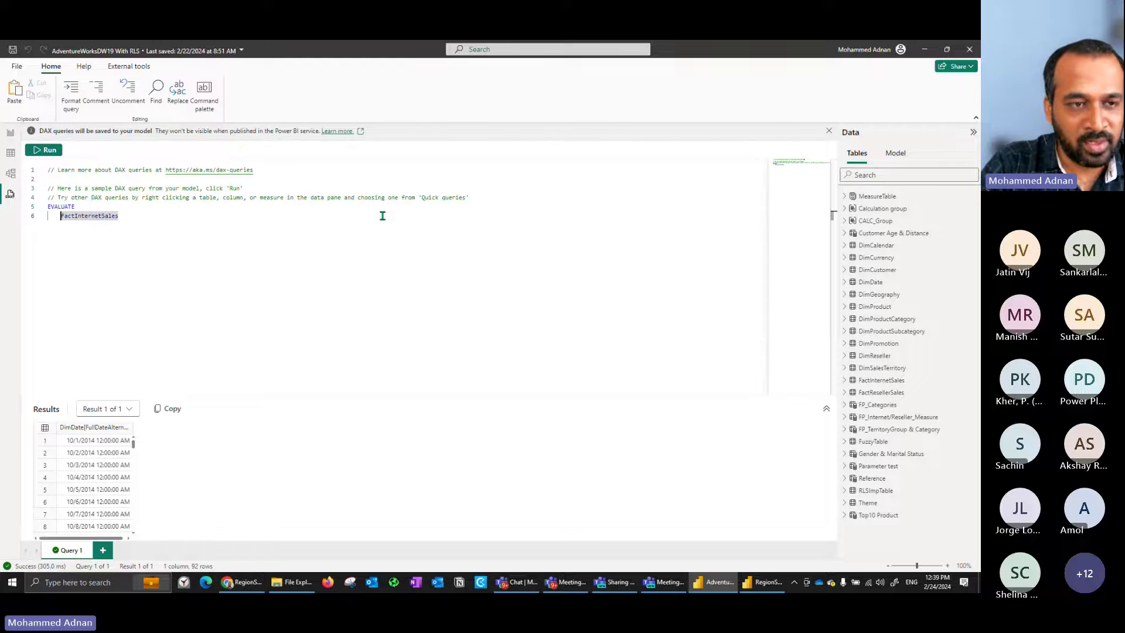
- Wrap FactInternetSales in a TOPN function that returns 10 rows
{"action": "type", "text": "top"}
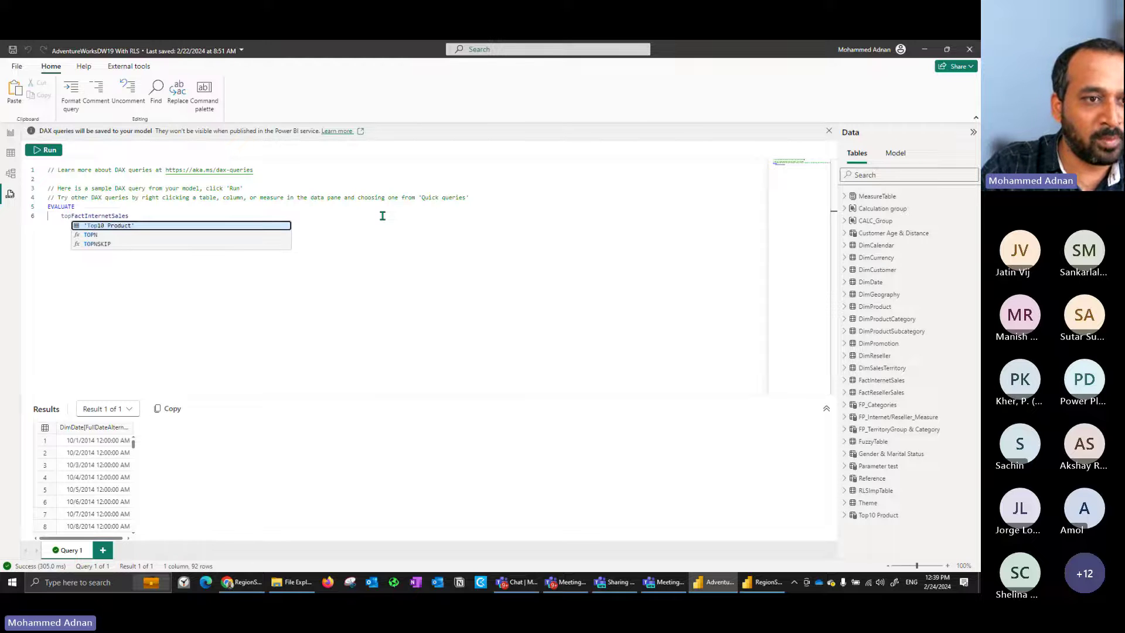
{"action": "key", "text": "Down"}
{"action": "key", "text": "Return"}
{"action": "type", "text": "10,"}
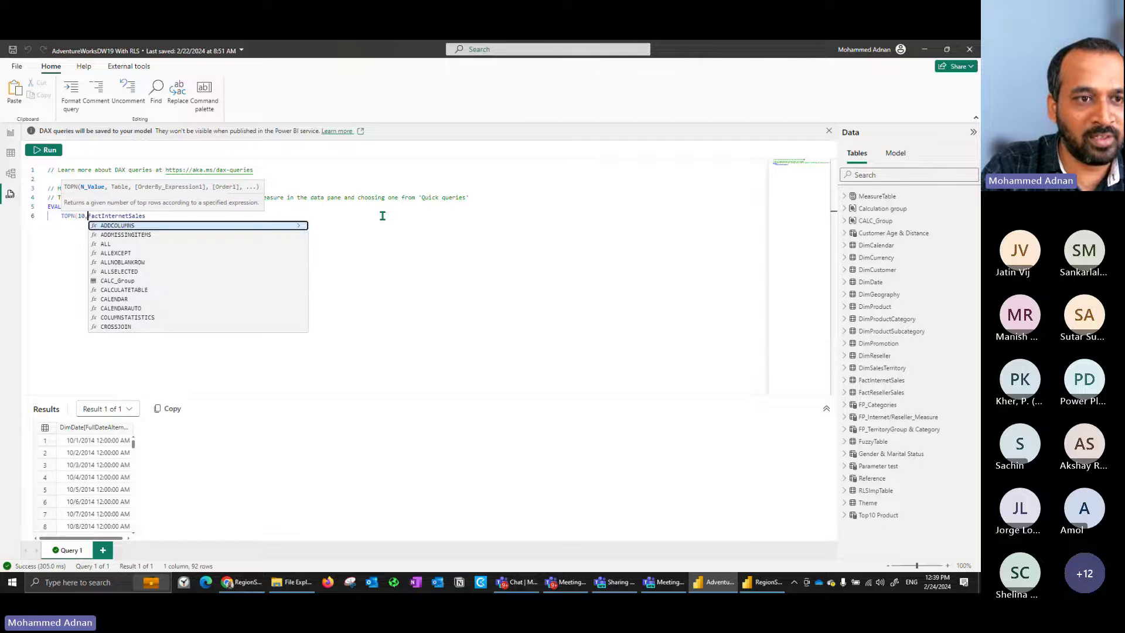
{"action": "key", "text": "End"}
{"action": "type", "text": ")"}
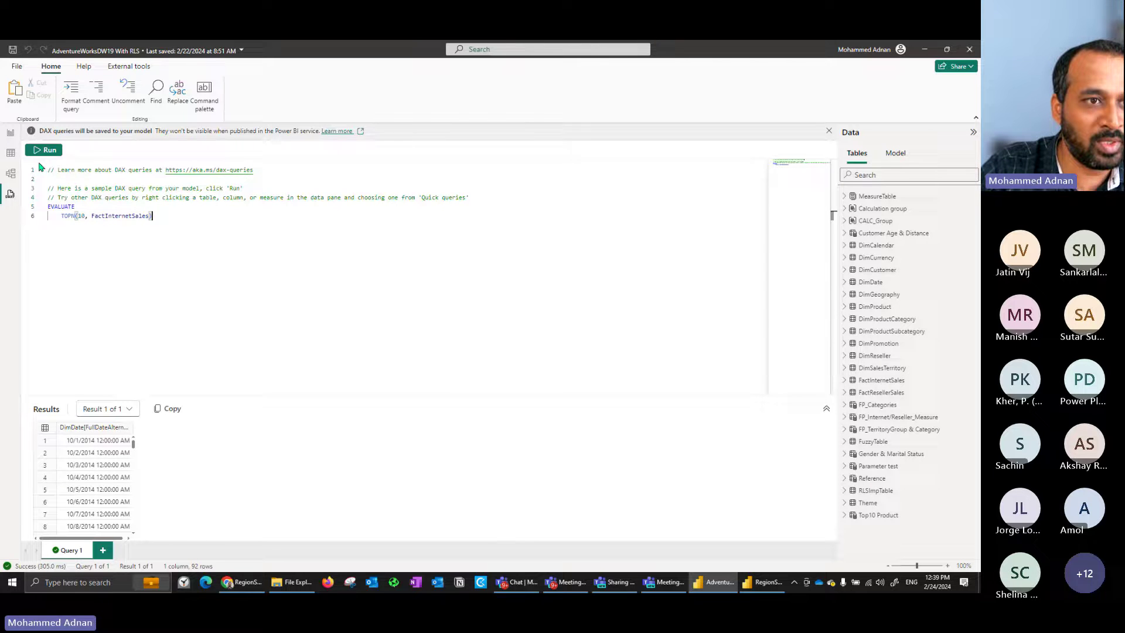
- Enlarge the query text, run the TOPN query on FactInternetSales and look through the returned rows
{"action": "scroll", "coordinate": [85, 218], "scroll_direction": "up", "scroll_amount": 7}
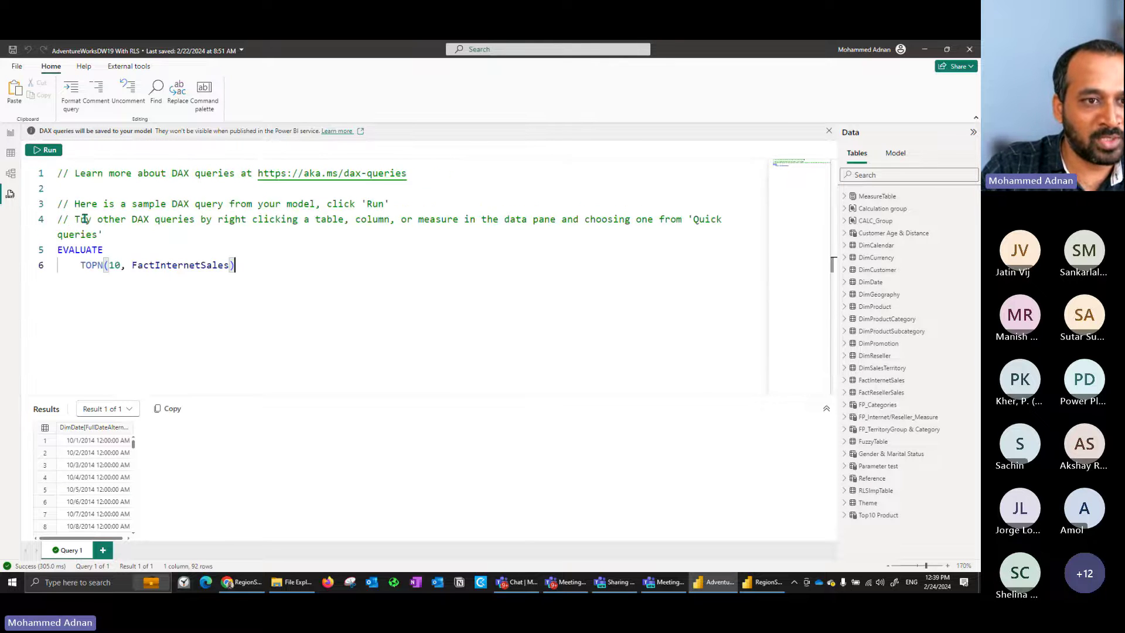
{"action": "scroll", "coordinate": [84, 218], "scroll_direction": "up", "scroll_amount": 2}
{"action": "double_click", "coordinate": [99, 260]}
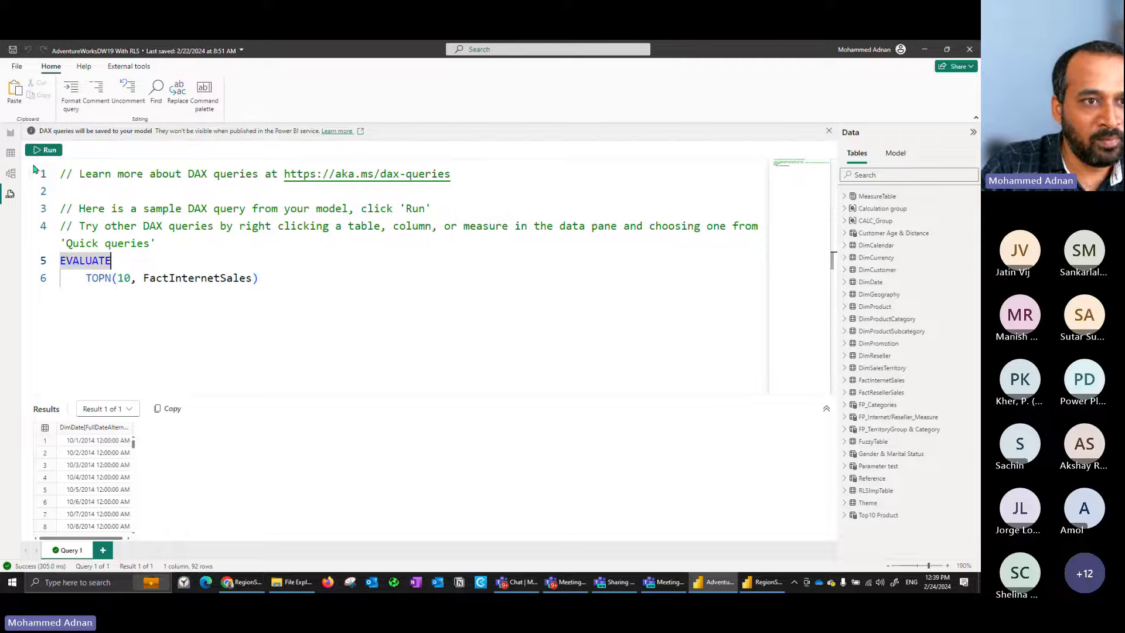
{"action": "left_click", "coordinate": [45, 150]}
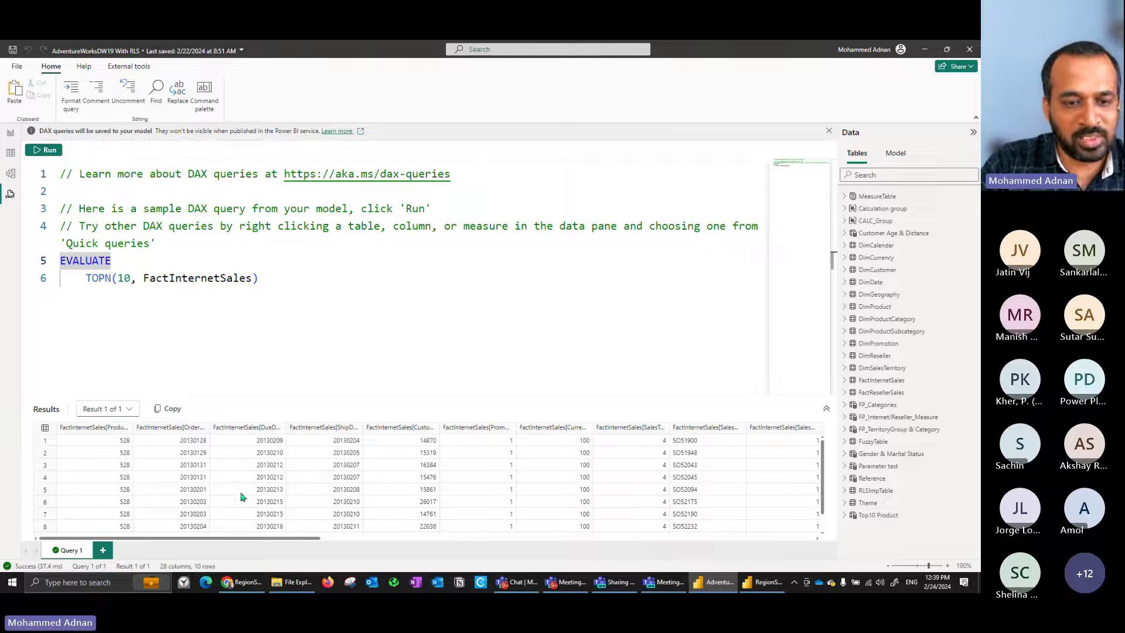
{"action": "scroll", "coordinate": [242, 497], "scroll_direction": "down", "scroll_amount": 1}
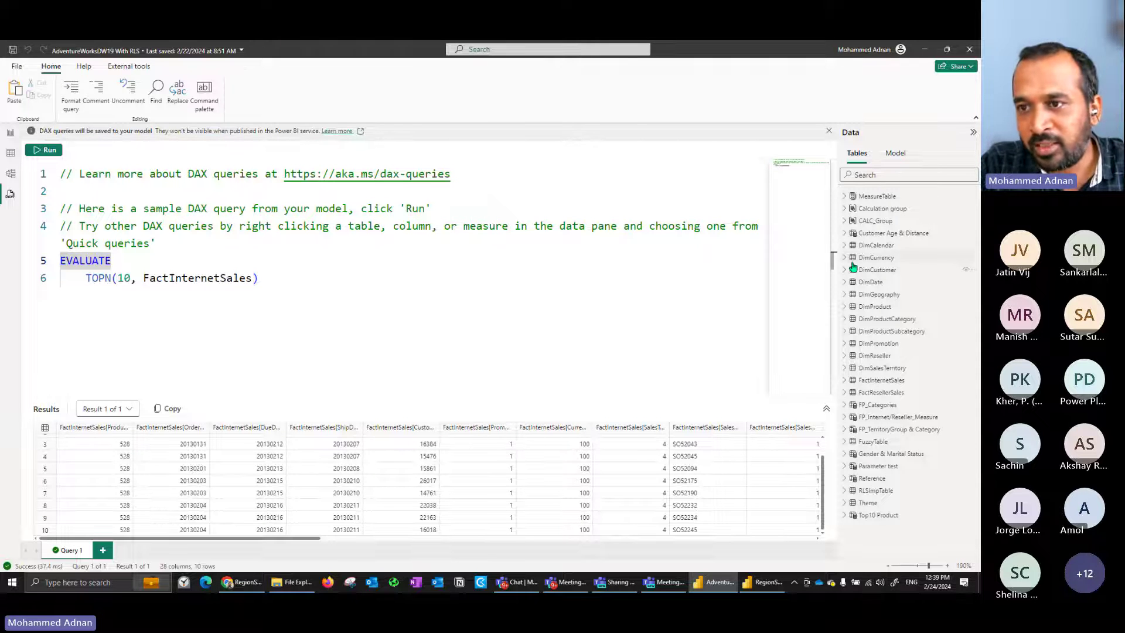
- Create an Evaluate quick query for the Internet Sales Red measure in MeasureTable
{"action": "left_click", "coordinate": [845, 197]}
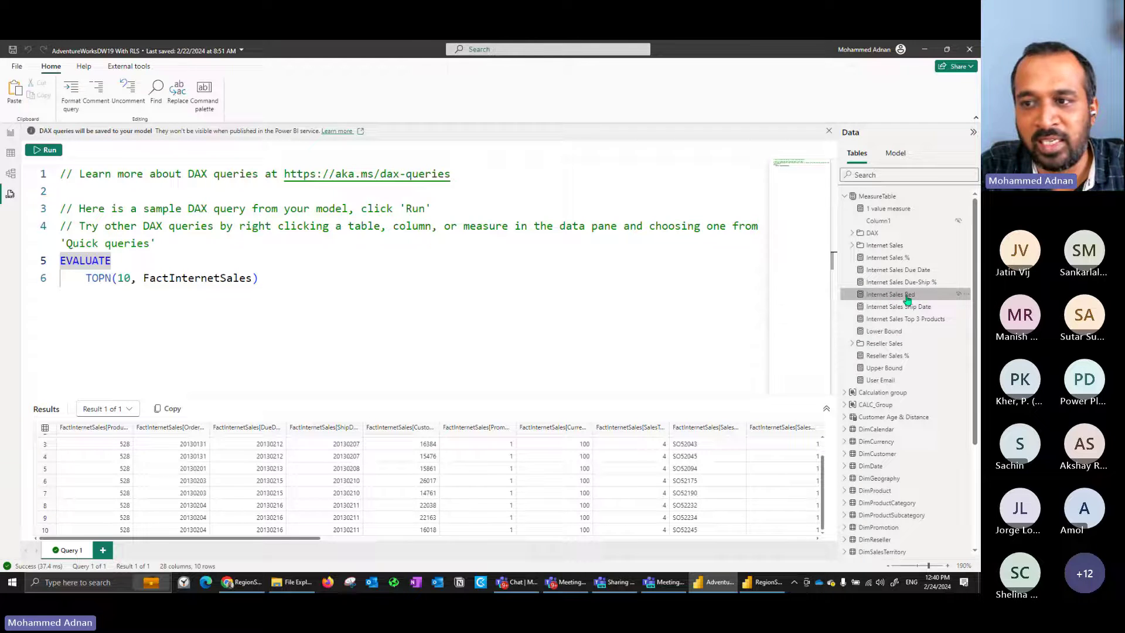
{"action": "left_click", "coordinate": [967, 296]}
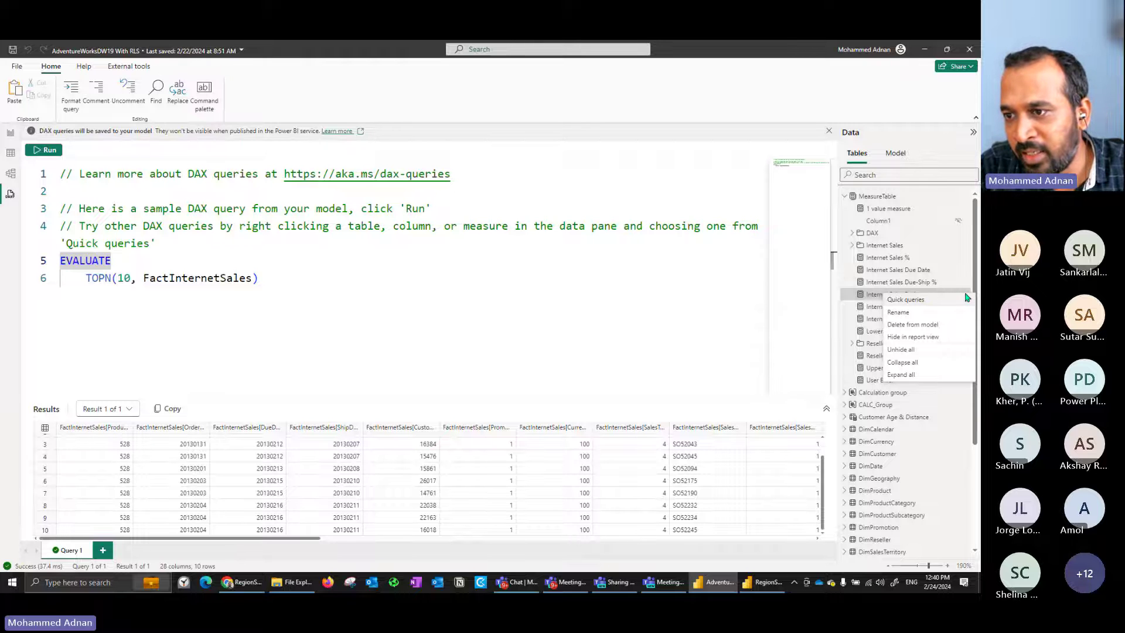
{"action": "mouse_move", "coordinate": [954, 301]}
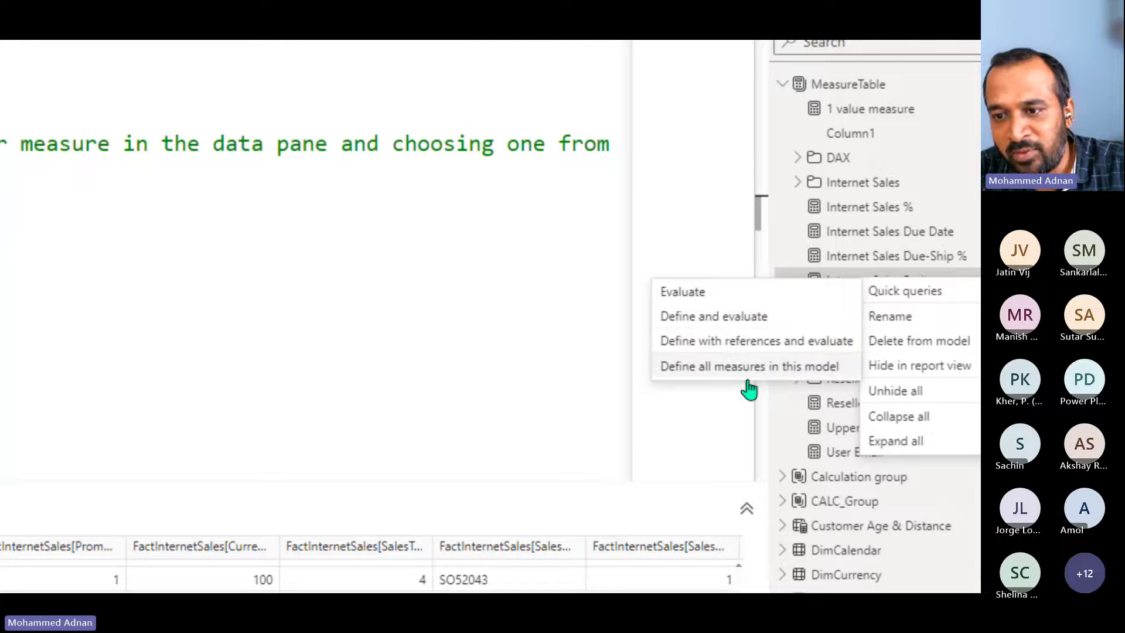
{"action": "left_click", "coordinate": [736, 292]}
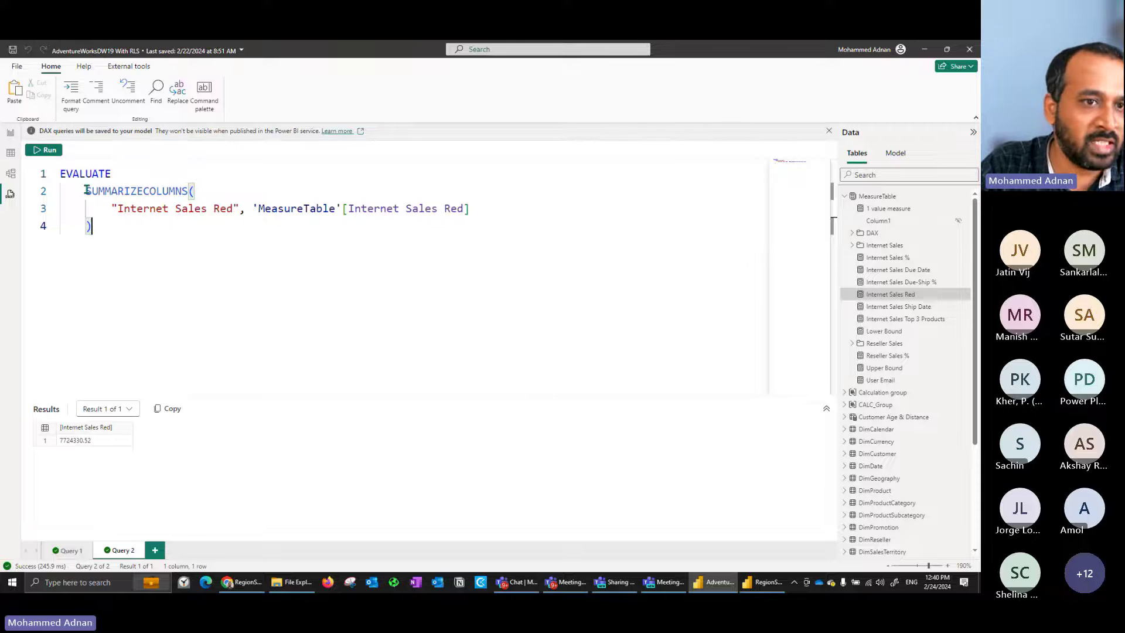
- Examine the Internet Sales Red measure's CALCULATE definition in the report view, and return to its SUMMARIZECOLUMNS query
{"action": "double_click", "coordinate": [87, 190]}
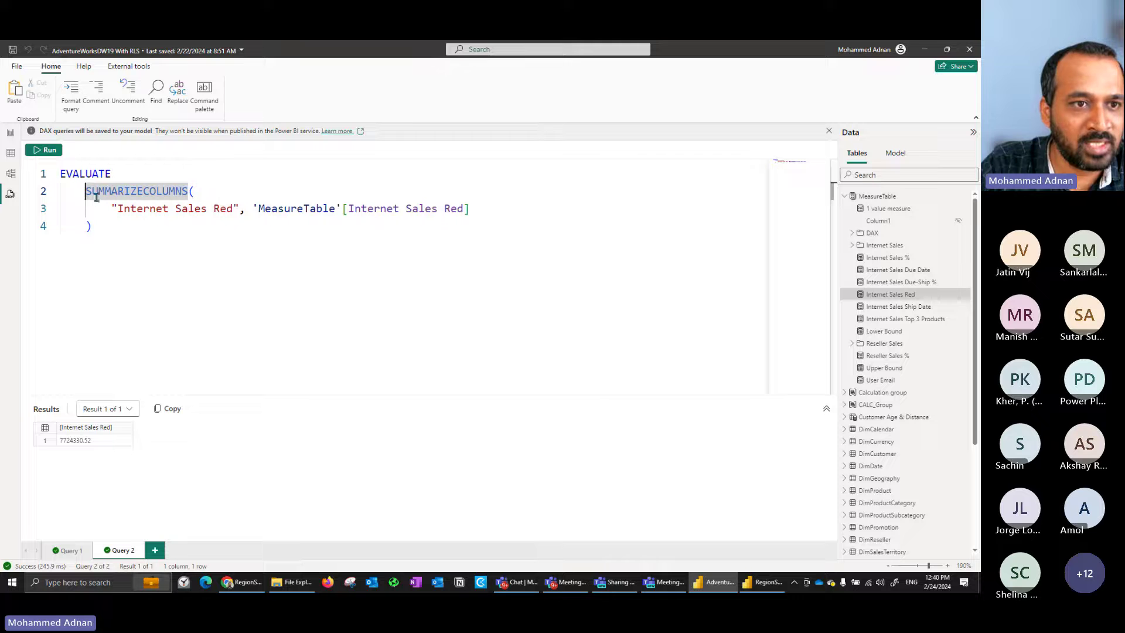
{"action": "left_click", "coordinate": [11, 132]}
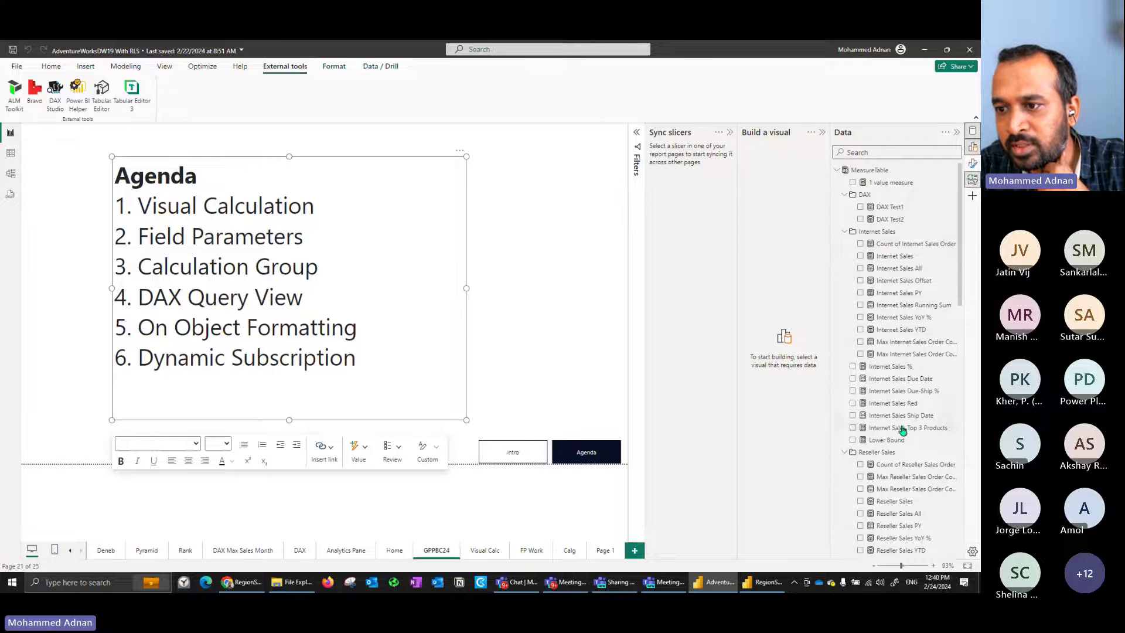
{"action": "left_click", "coordinate": [894, 403]}
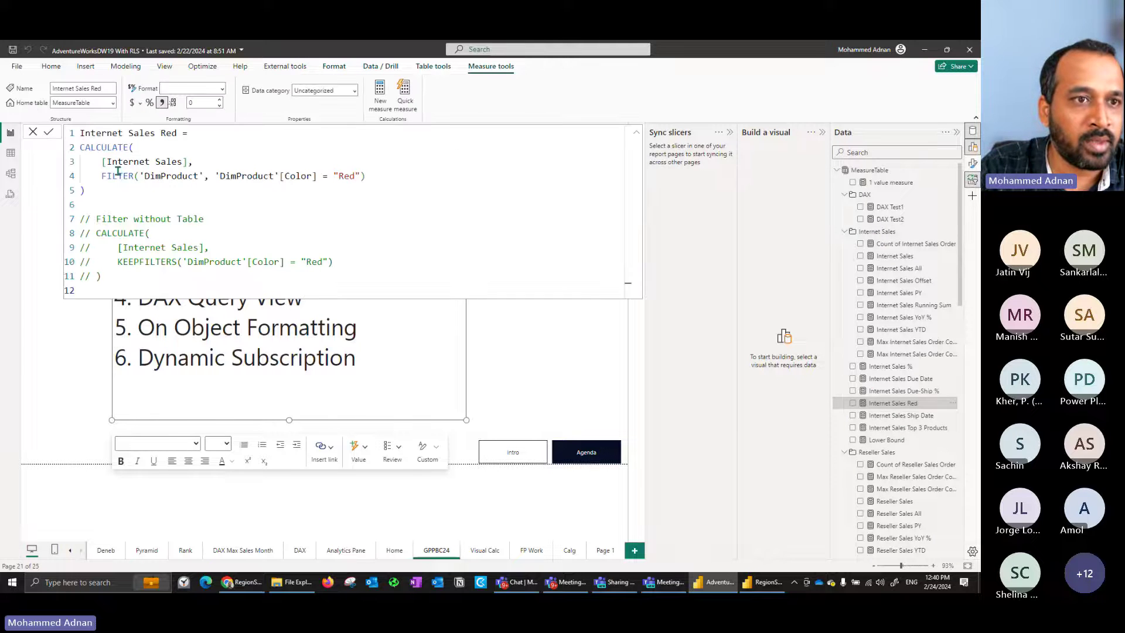
{"action": "left_click_drag", "start_coordinate": [84, 147], "coordinate": [377, 176]}
{"action": "left_click", "coordinate": [121, 158]}
{"action": "left_click", "coordinate": [10, 194]}
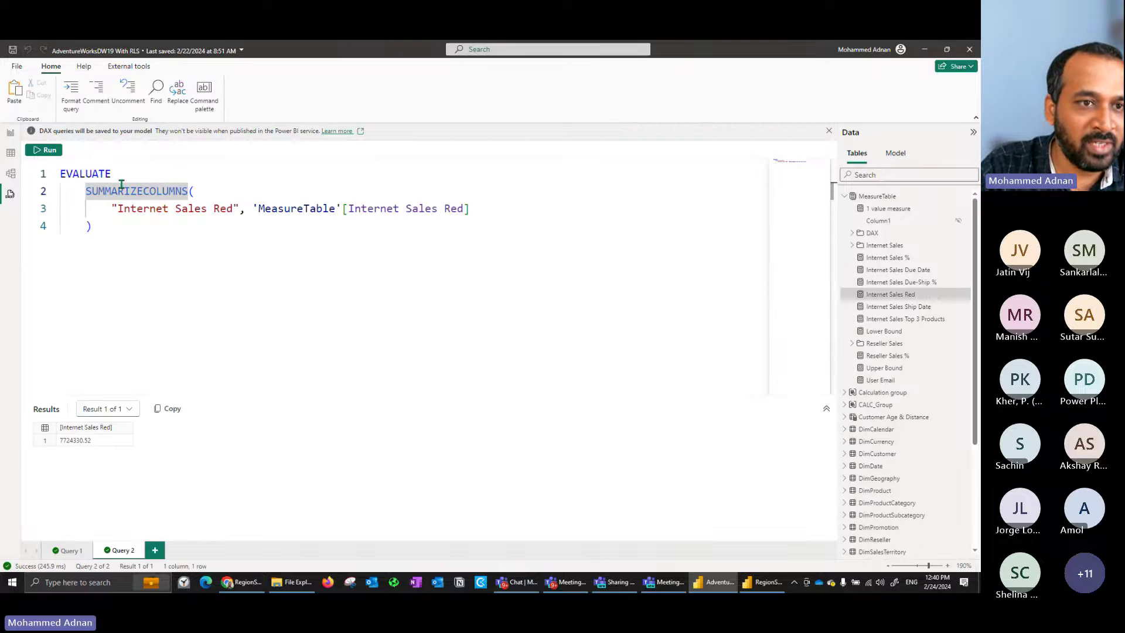
- Clear the whole SUMMARIZECOLUMNS query from Query 2
{"action": "left_click_drag", "start_coordinate": [85, 191], "coordinate": [107, 233]}
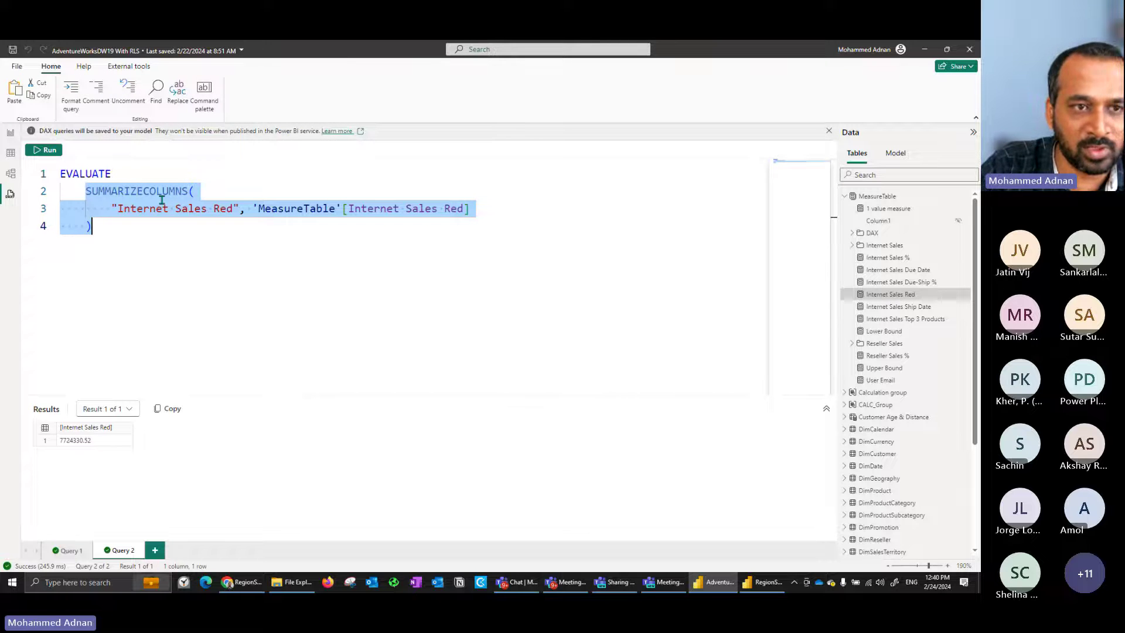
{"action": "key", "text": "ctrl+a"}
{"action": "key", "text": "Delete"}
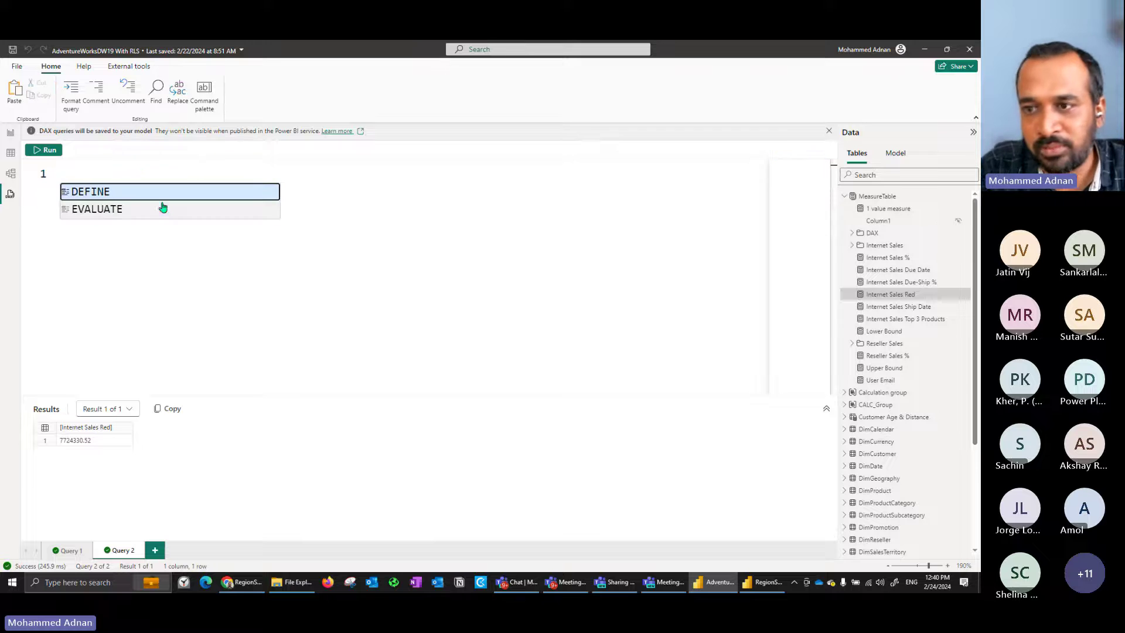
- Create a Define and evaluate quick query for the Internet Sales Red measure in MeasureTable
{"action": "left_click", "coordinate": [968, 296]}
{"action": "mouse_move", "coordinate": [959, 300]}
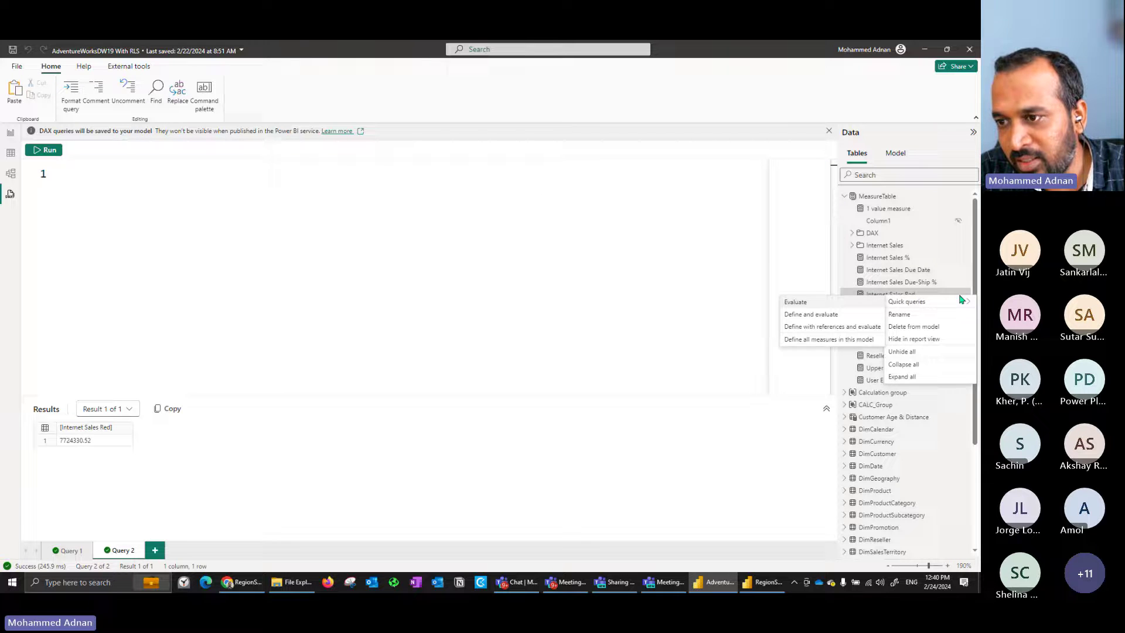
{"action": "left_click", "coordinate": [815, 315]}
{"action": "scroll", "coordinate": [206, 345], "scroll_direction": "up", "scroll_amount": 3}
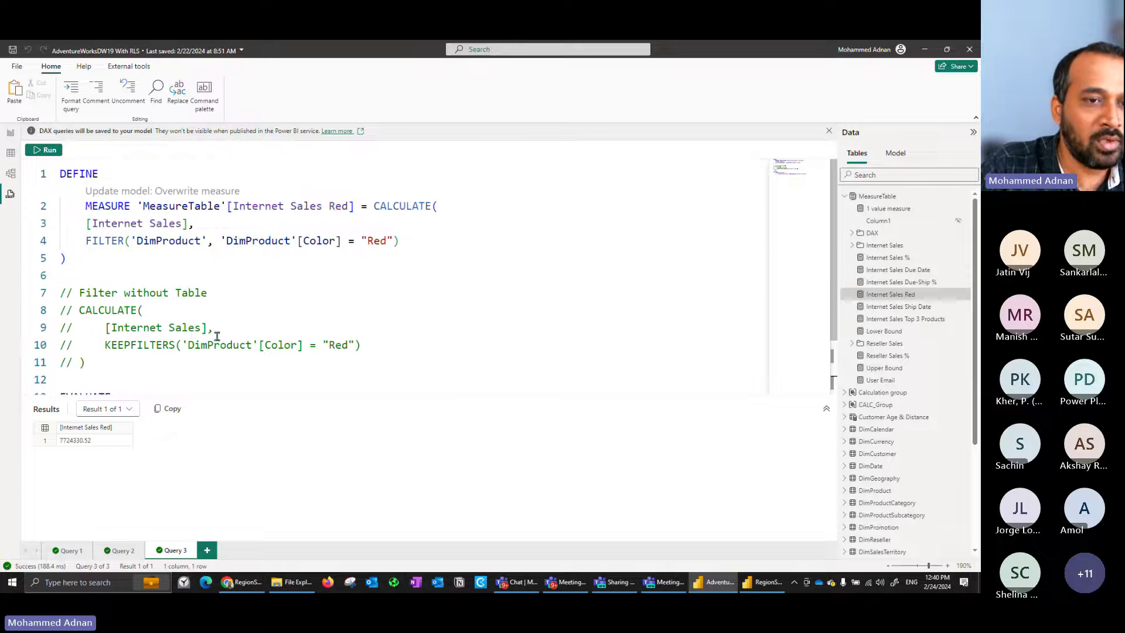
- Examine the query's measure definition, the commented-out CALCULATE lines and the SUMMARIZECOLUMNS expression under EVALUATE
{"action": "double_click", "coordinate": [101, 208]}
{"action": "left_click_drag", "start_coordinate": [143, 208], "coordinate": [381, 259]}
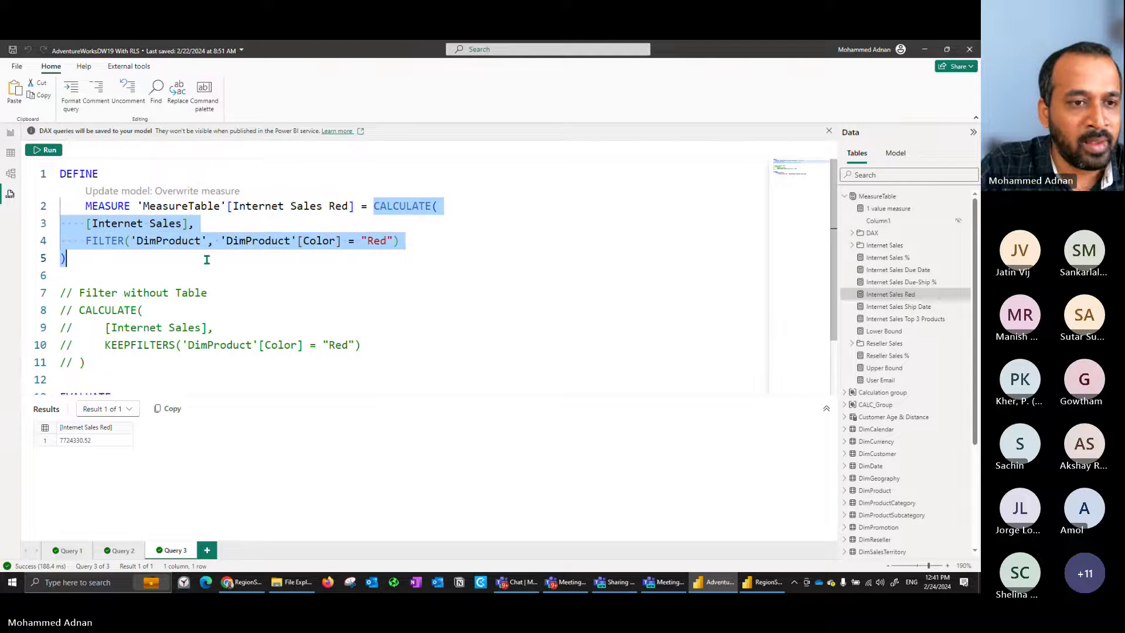
{"action": "scroll", "coordinate": [199, 259], "scroll_direction": "down", "scroll_amount": 2}
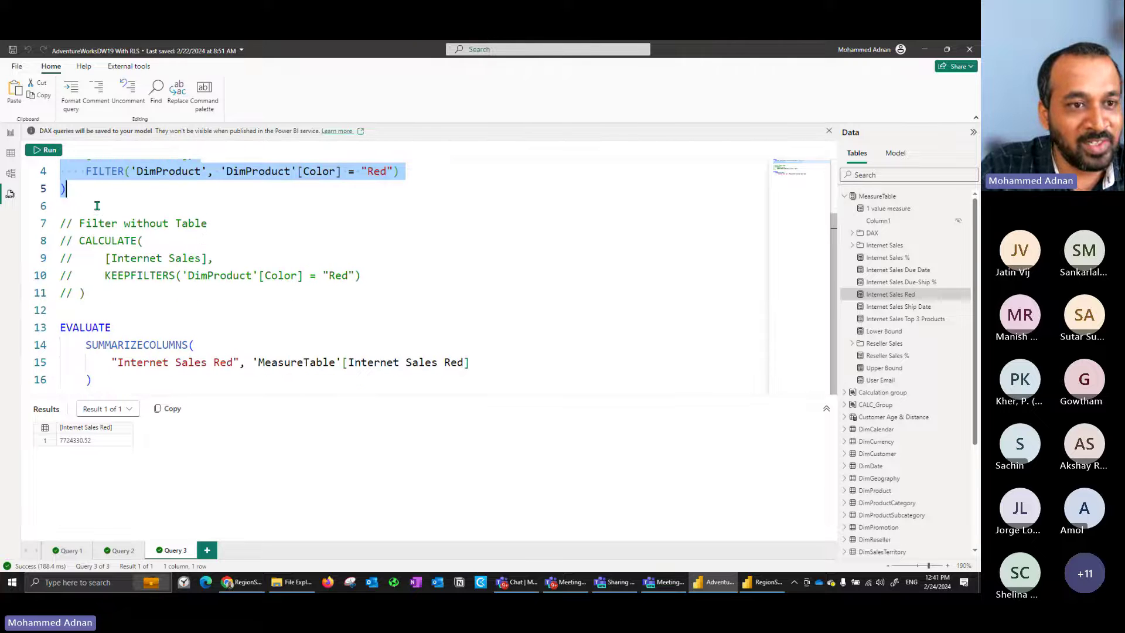
{"action": "left_click_drag", "start_coordinate": [98, 206], "coordinate": [109, 297]}
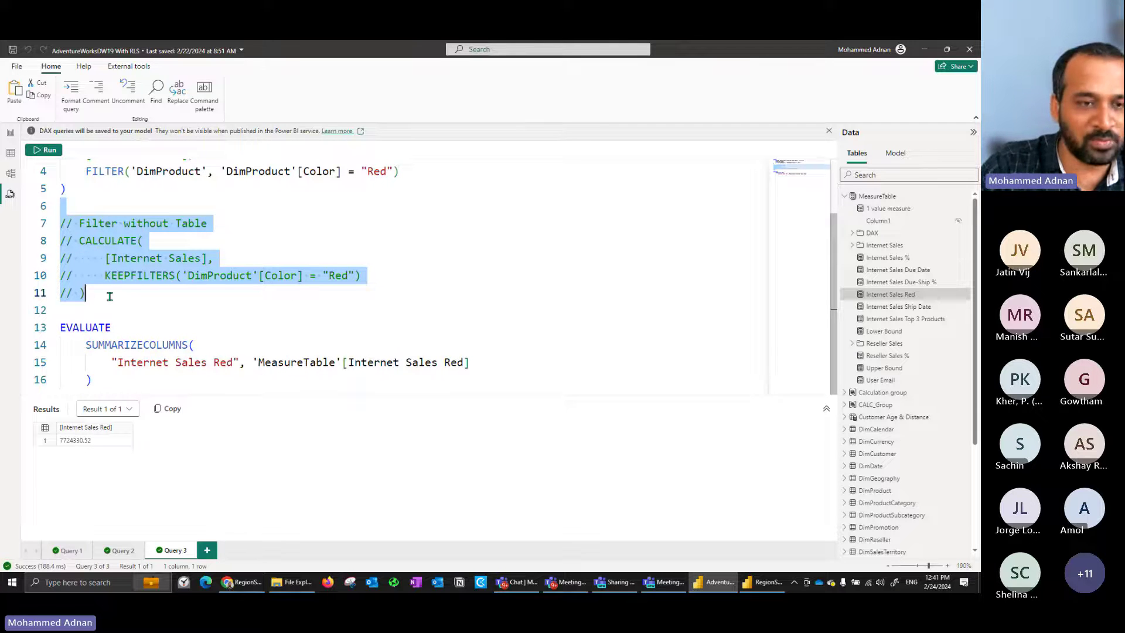
{"action": "left_click", "coordinate": [120, 288]}
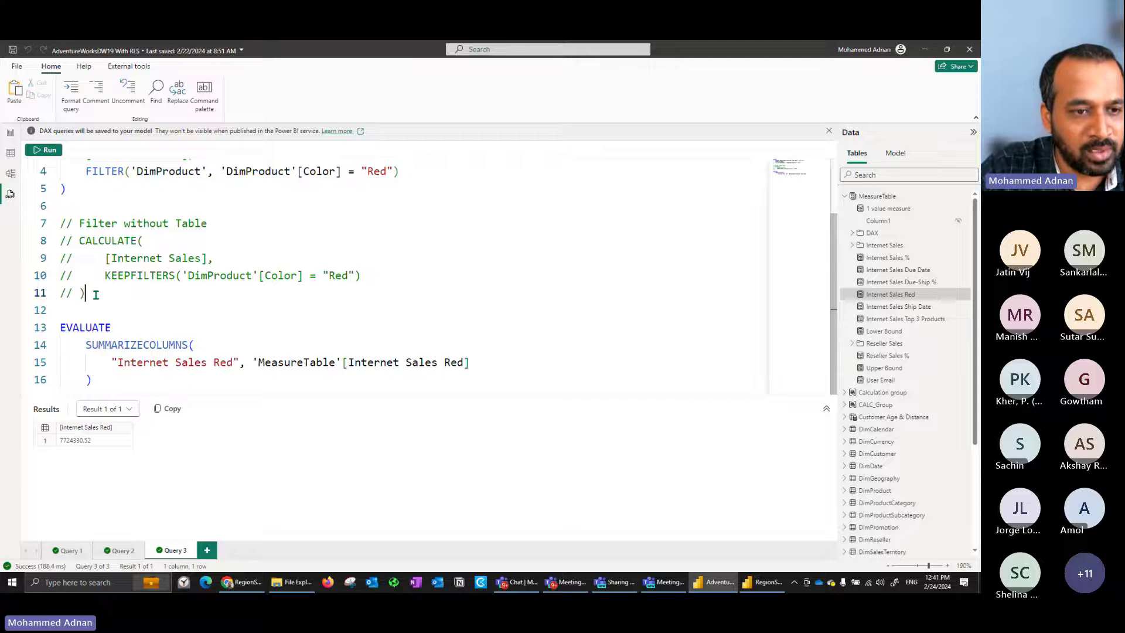
{"action": "left_click_drag", "start_coordinate": [82, 344], "coordinate": [307, 364]}
{"action": "left_click", "coordinate": [123, 343]}
{"action": "left_click", "coordinate": [256, 338]}
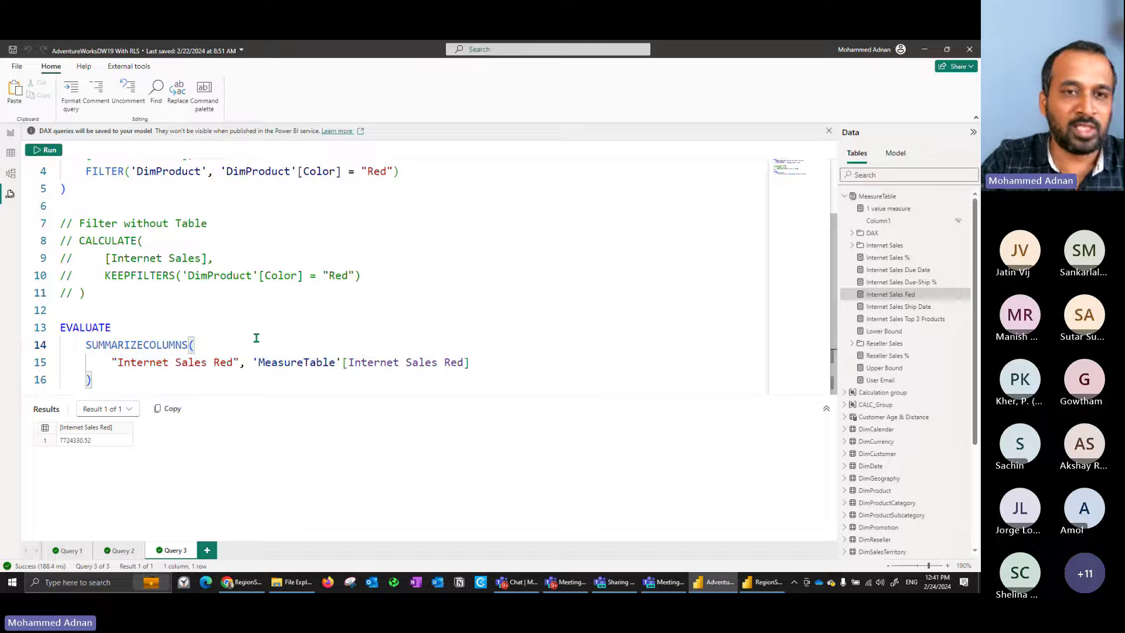
{"action": "scroll", "coordinate": [369, 274], "scroll_direction": "up", "scroll_amount": 2}
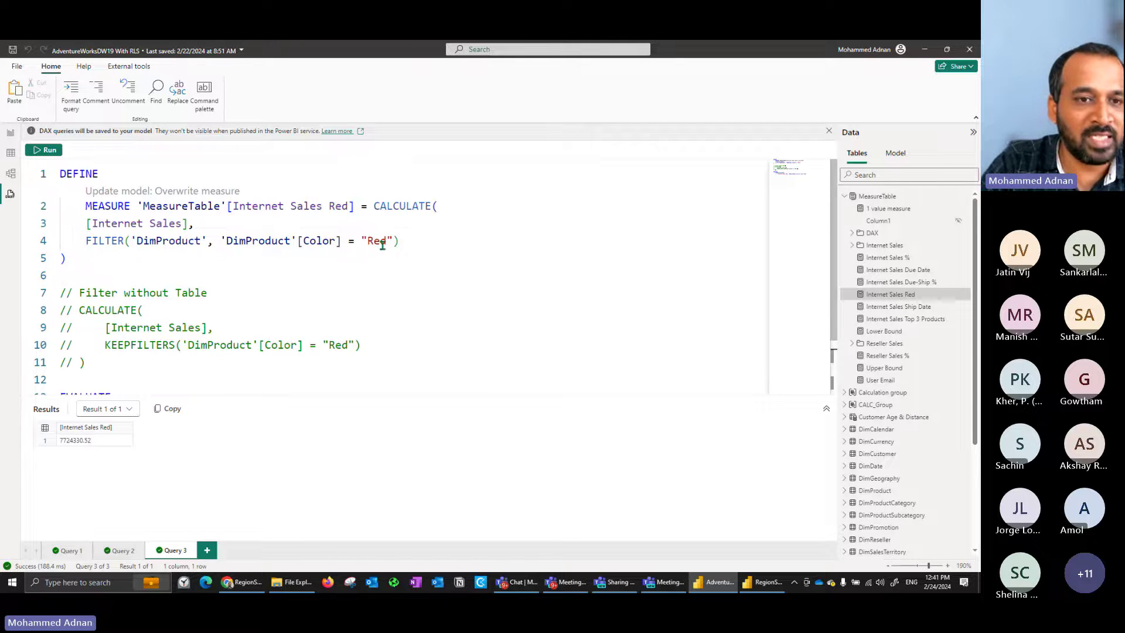
{"action": "scroll", "coordinate": [117, 290], "scroll_direction": "down", "scroll_amount": 2}
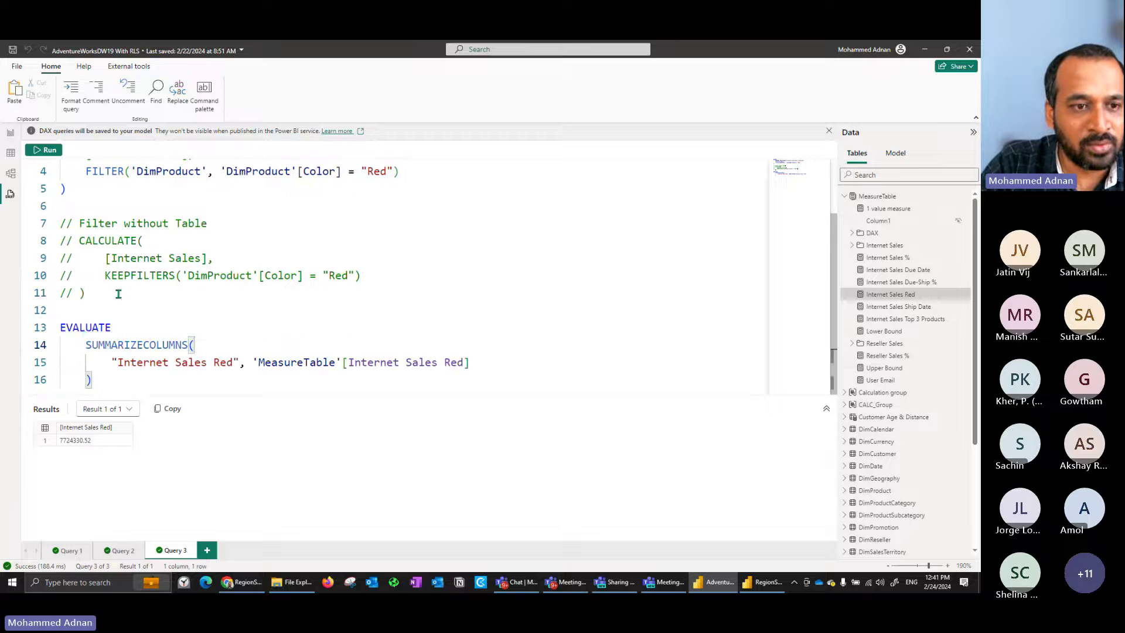
- Try to run only the SUMMARIZECOLUMNS block of Query 3
{"action": "left_click", "coordinate": [80, 347]}
{"action": "left_click", "coordinate": [100, 382], "text": "shift"}
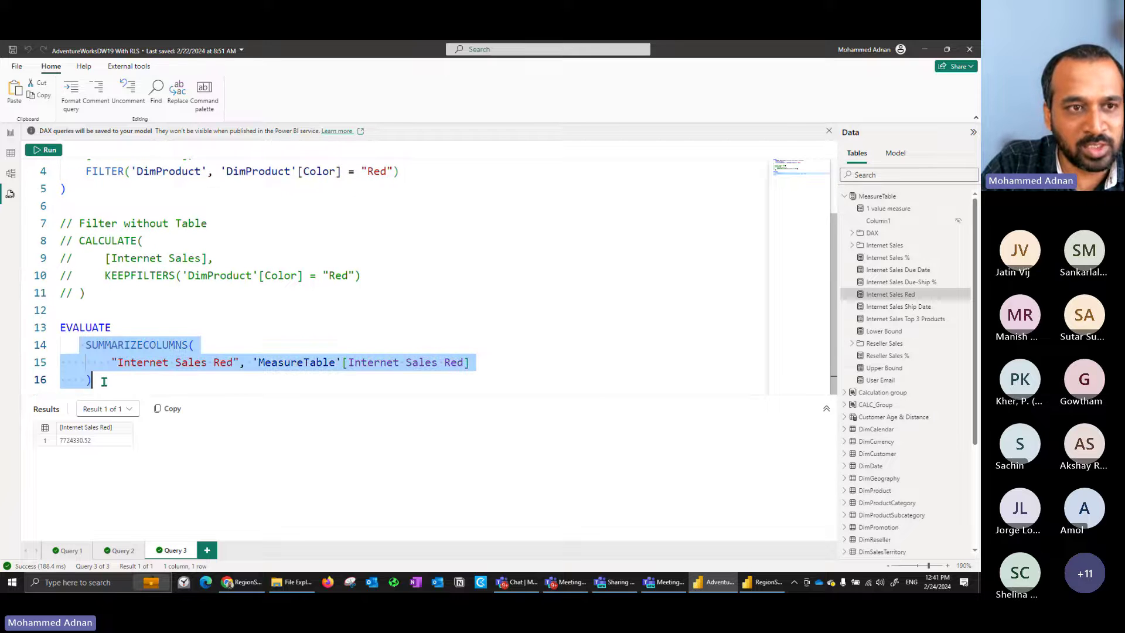
{"action": "left_click", "coordinate": [50, 151]}
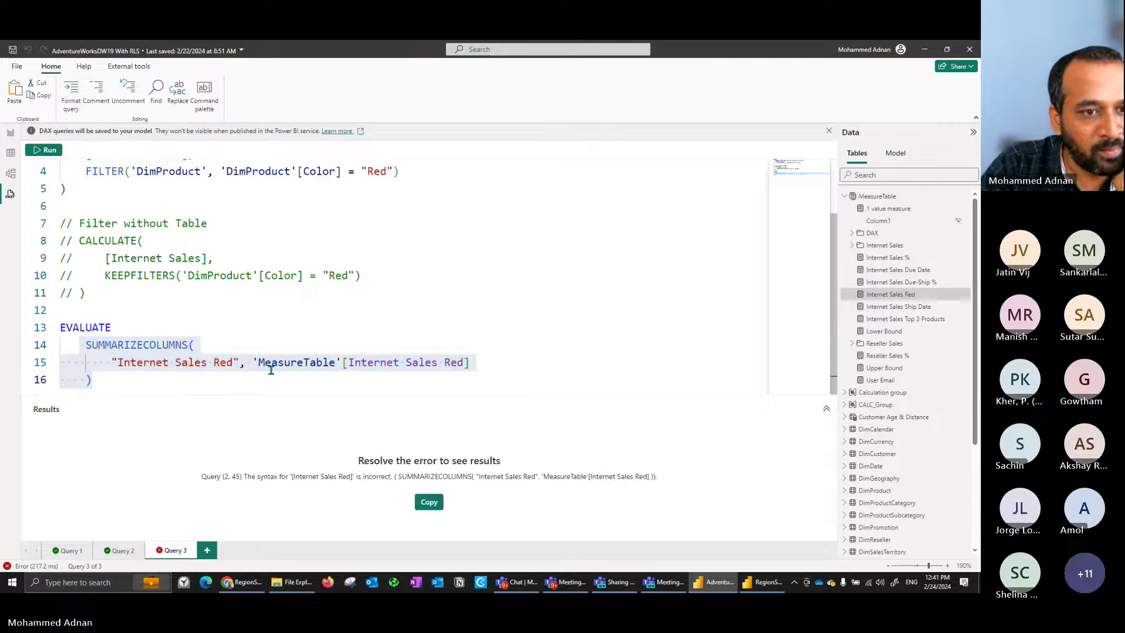
- Run the whole Query 3 and compare its "Internet Sales Red" column label with the result
{"action": "left_click", "coordinate": [221, 324]}
{"action": "left_click", "coordinate": [150, 297]}
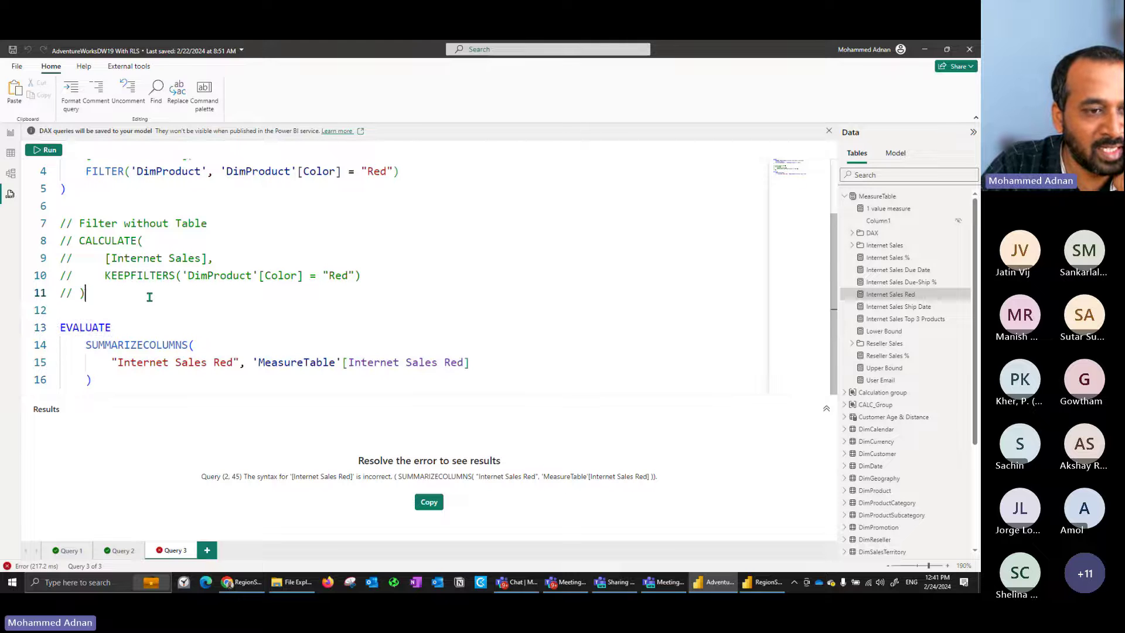
{"action": "left_click", "coordinate": [48, 150]}
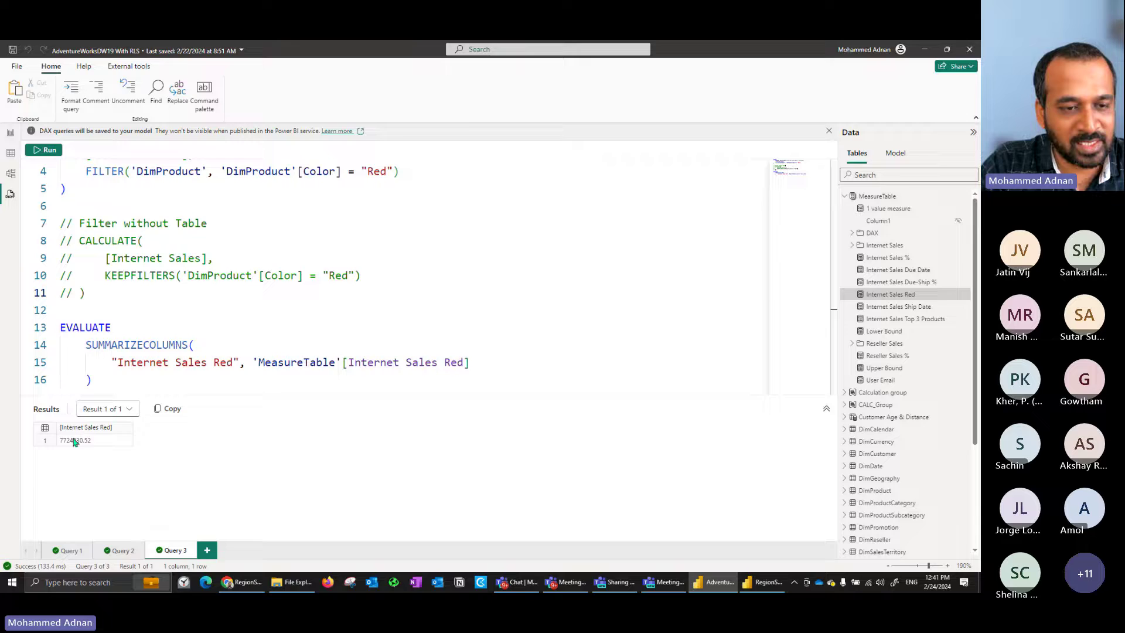
{"action": "left_click_drag", "start_coordinate": [117, 362], "coordinate": [221, 362]}
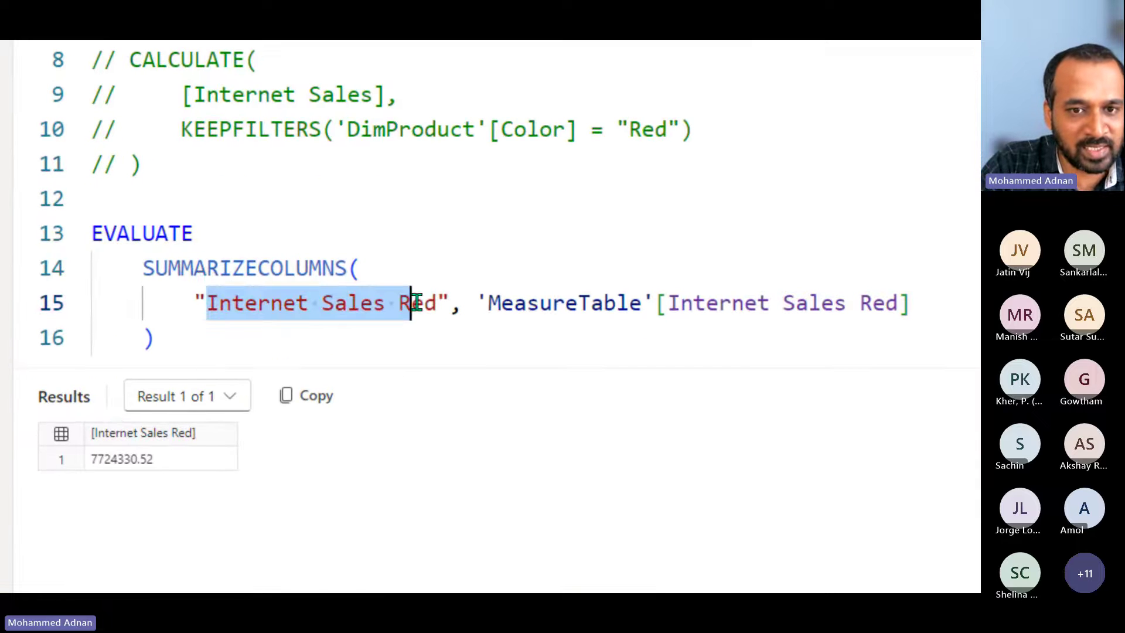
{"action": "left_click_drag", "start_coordinate": [416, 303], "coordinate": [437, 303]}
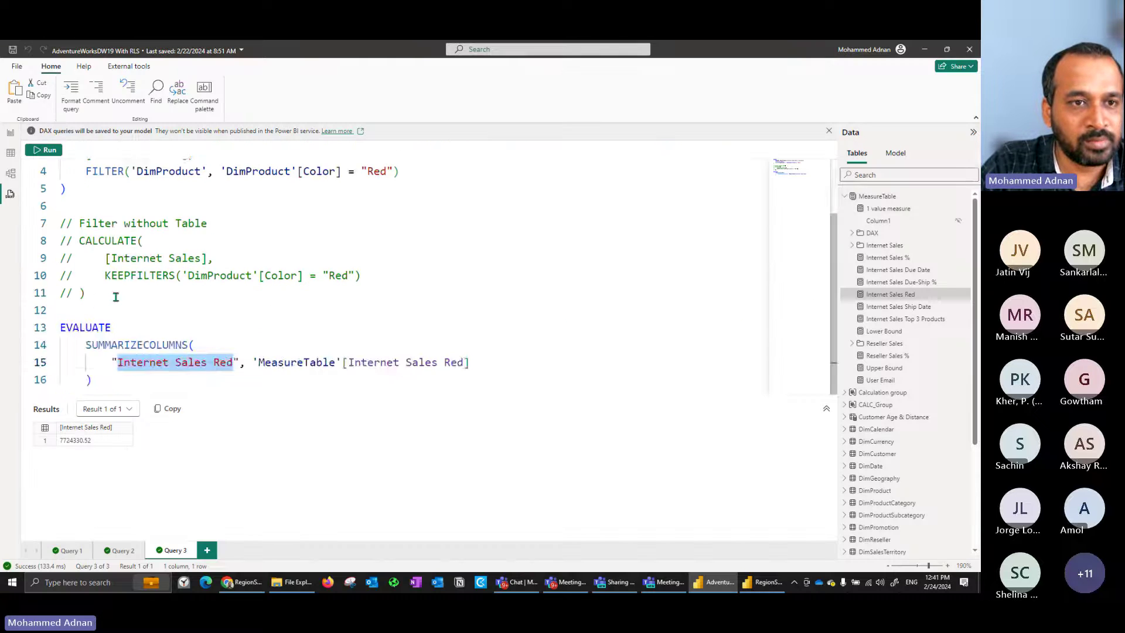
{"action": "scroll", "coordinate": [115, 297], "scroll_direction": "up", "scroll_amount": 2}
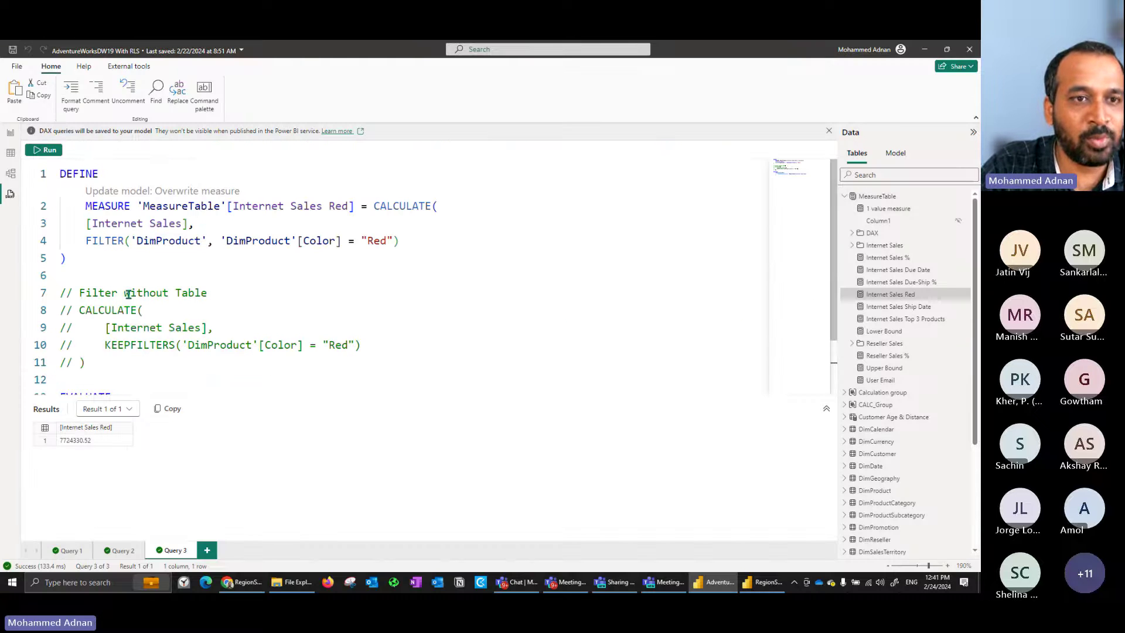
{"action": "double_click", "coordinate": [377, 241]}
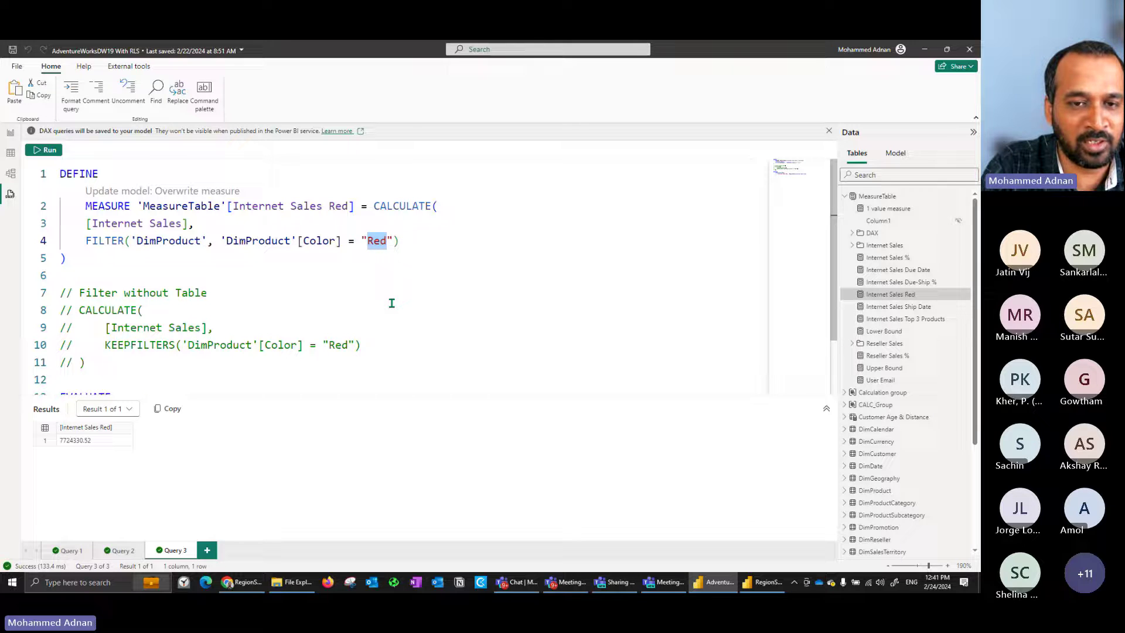
{"action": "type", "text": "Black"}
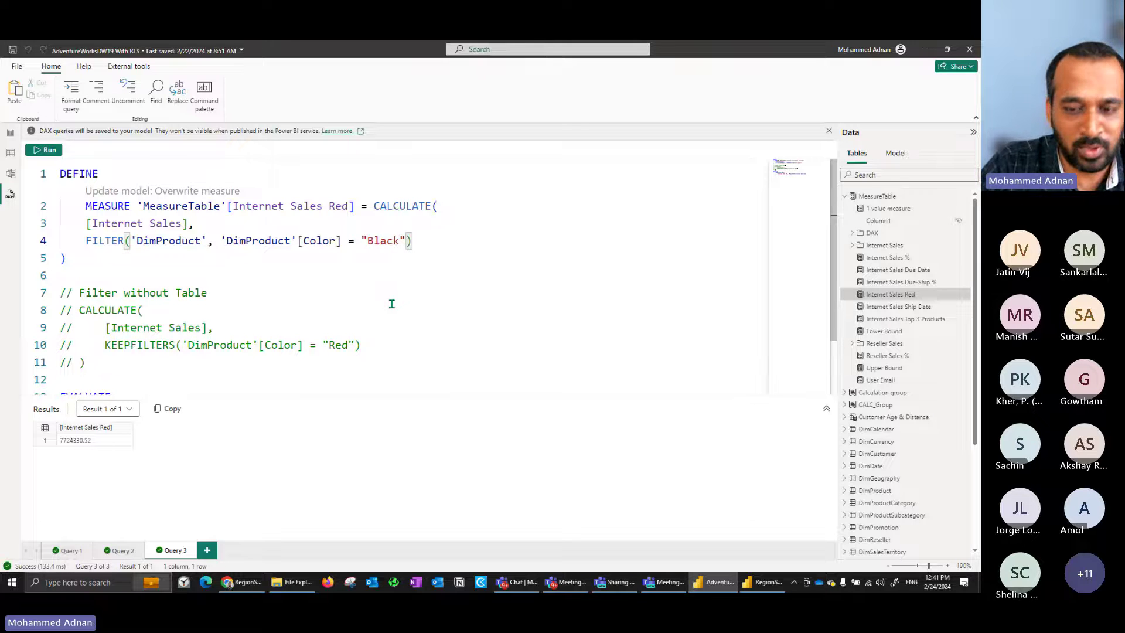
{"action": "key", "text": "ctrl+z"}
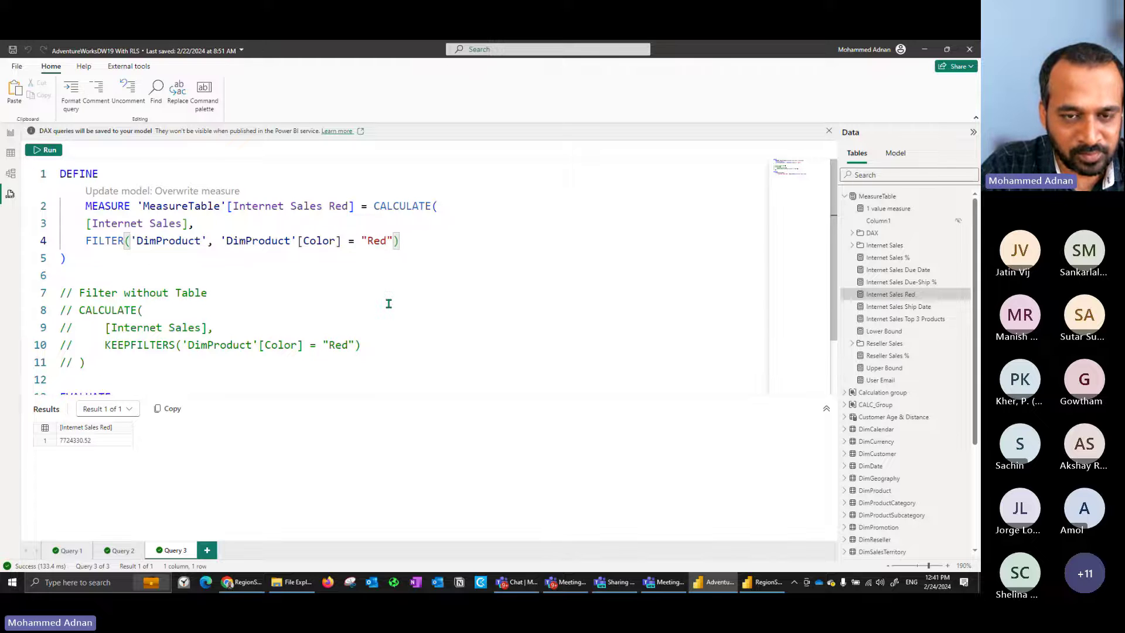
{"action": "key", "text": "ctrl+z"}
{"action": "key", "text": "ctrl+z"}
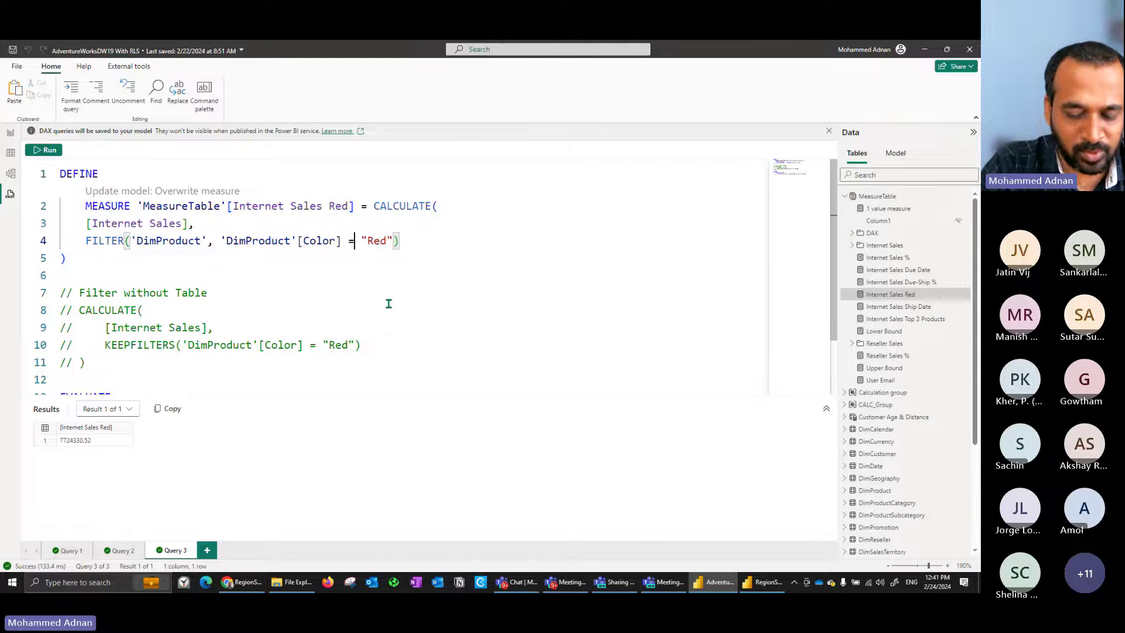
- Change the measure's DimProduct Color filter to <> "Red" and run the query
{"action": "key", "text": "BackSpace"}
{"action": "type", "text": "<>"}
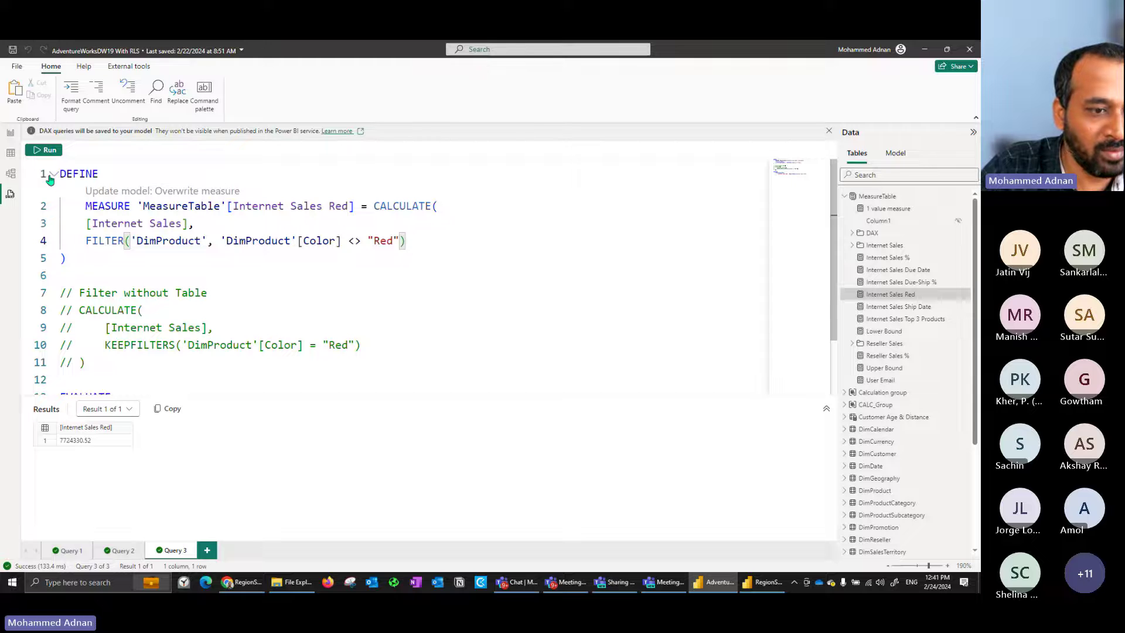
{"action": "key", "text": "F5"}
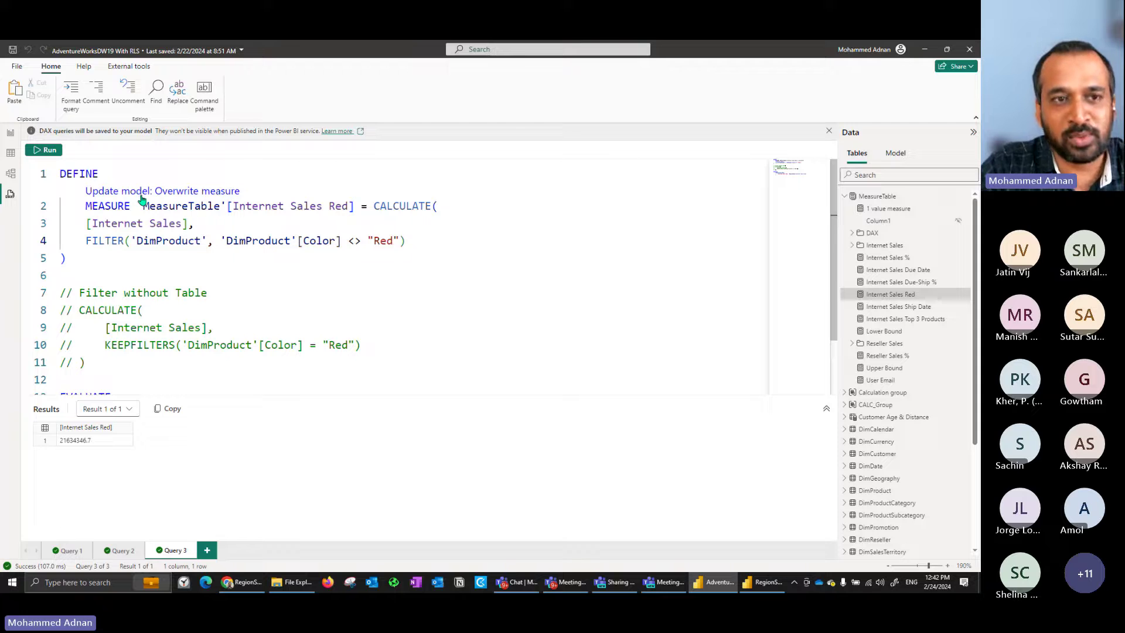
- Overwrite the Internet Sales Red measure in the model and check its formula in the report view
{"action": "left_click", "coordinate": [210, 192]}
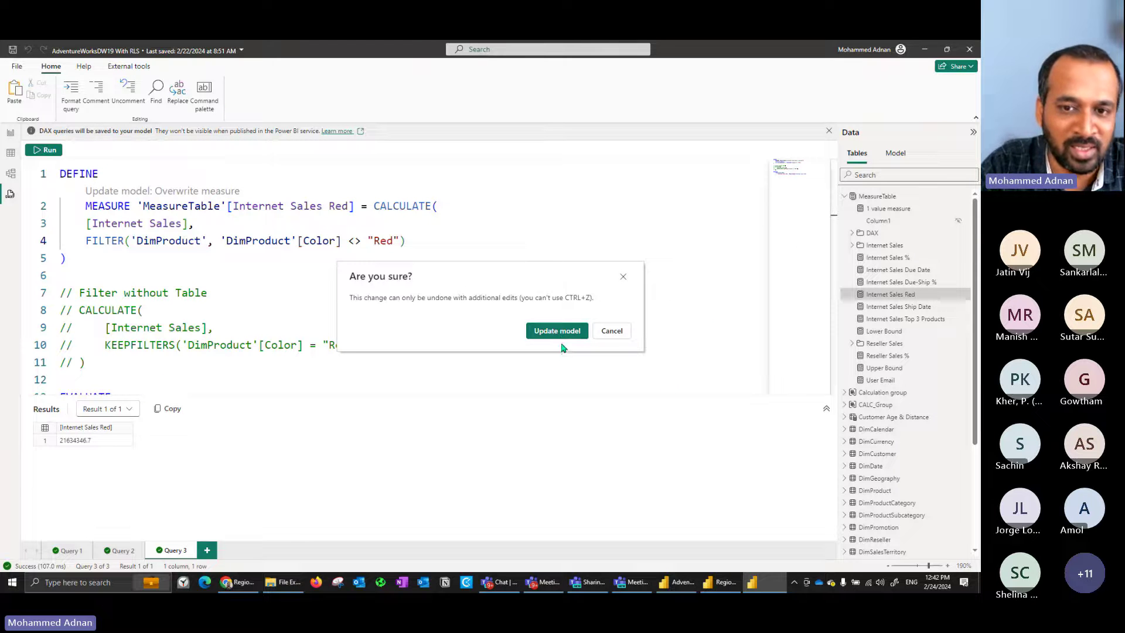
{"action": "left_click", "coordinate": [560, 336]}
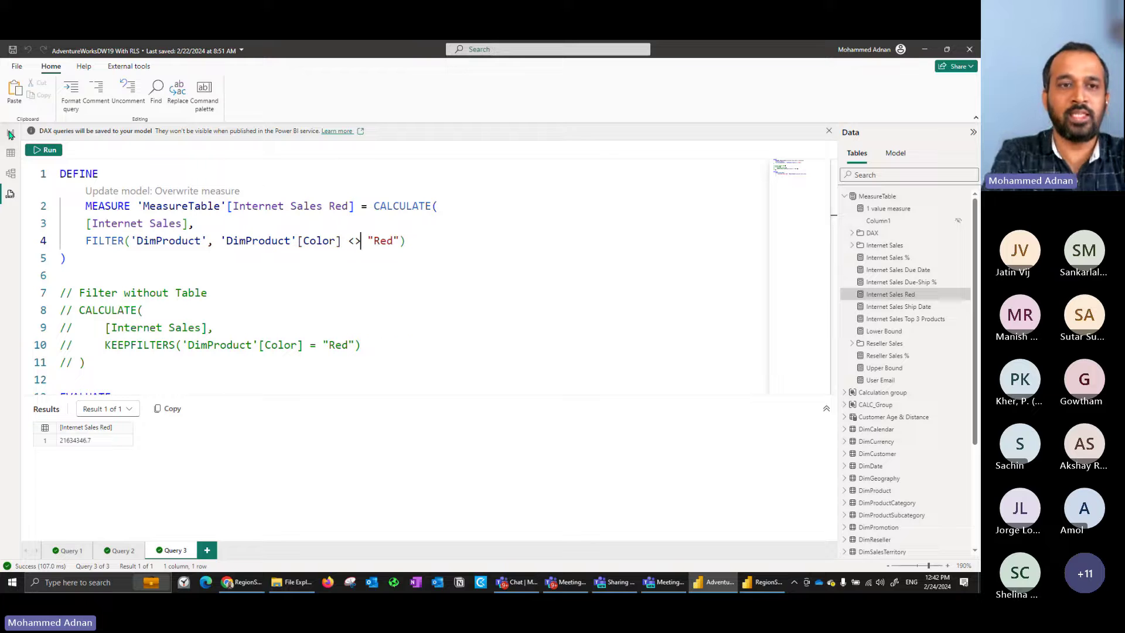
{"action": "left_click", "coordinate": [9, 135]}
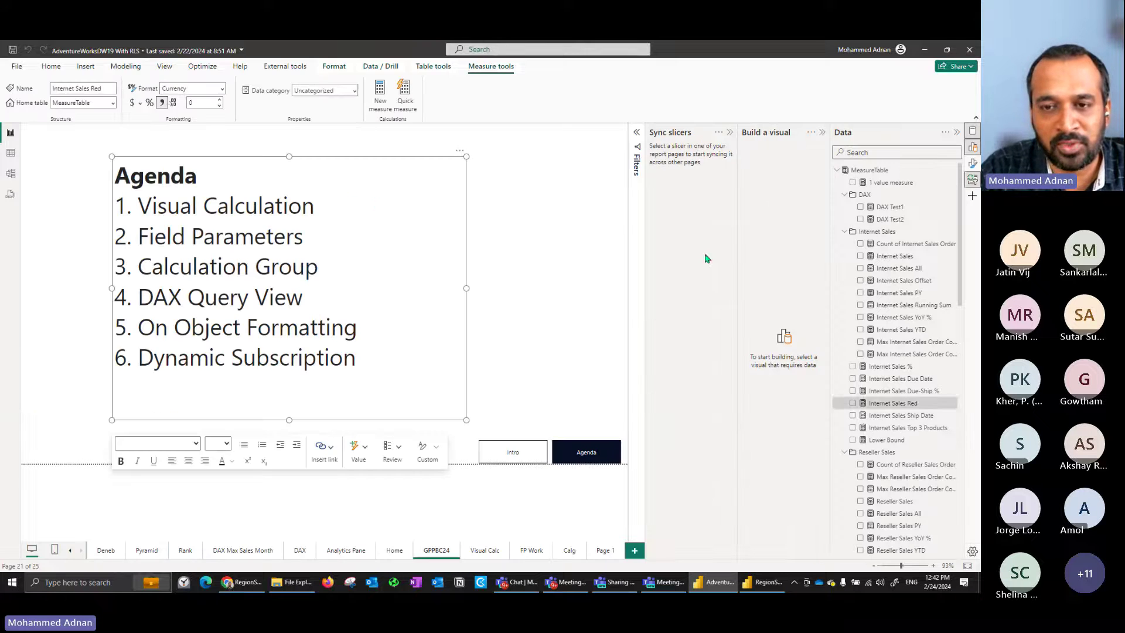
{"action": "left_click", "coordinate": [565, 296]}
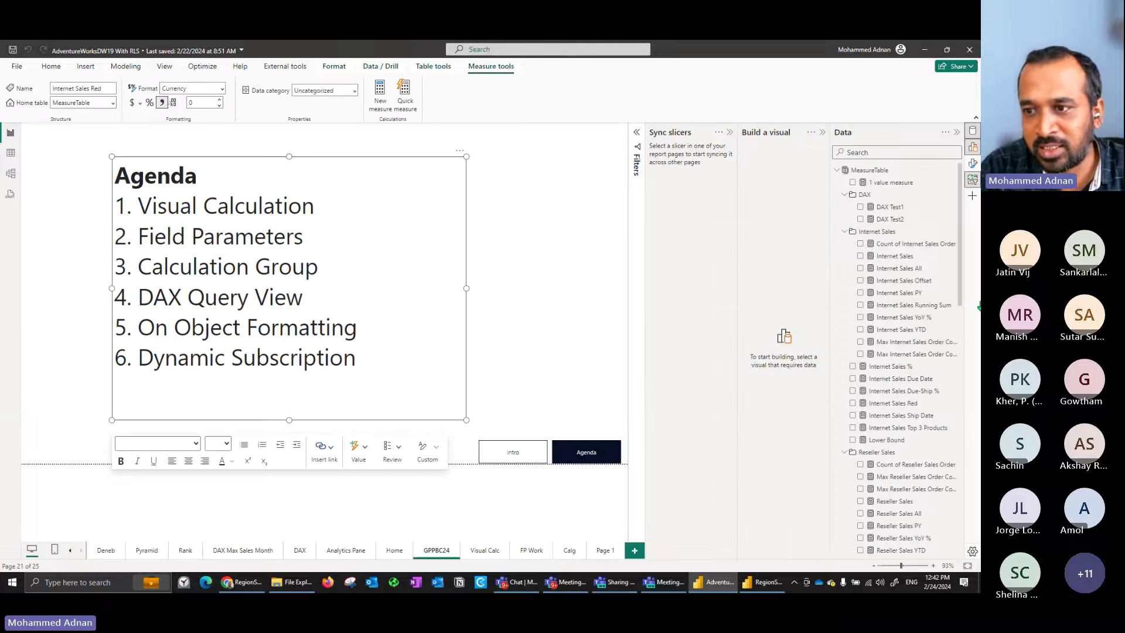
{"action": "left_click", "coordinate": [896, 403]}
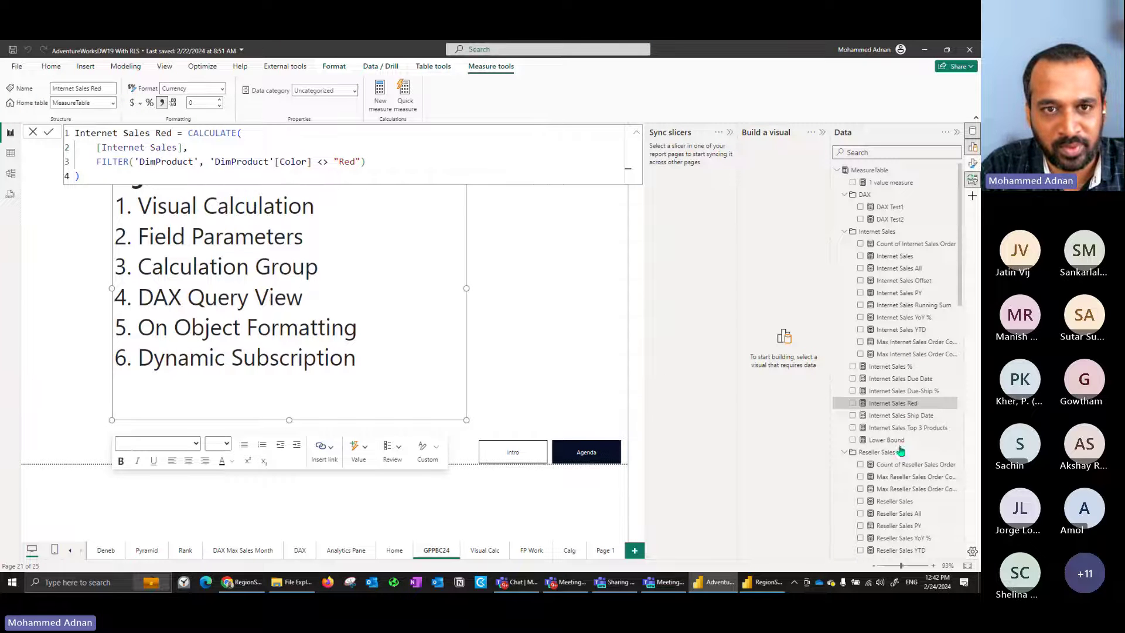
{"action": "double_click", "coordinate": [323, 162]}
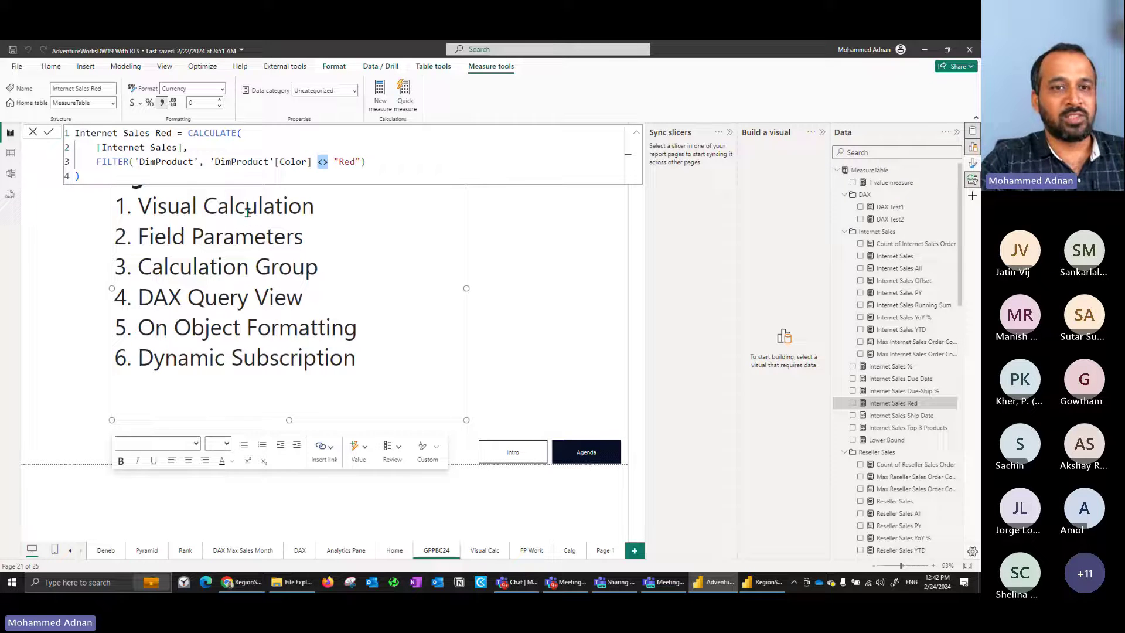
- Back in the DAX query view, generate a quick query defining all measures in this model and look through its definitions and results
{"action": "left_click", "coordinate": [13, 196]}
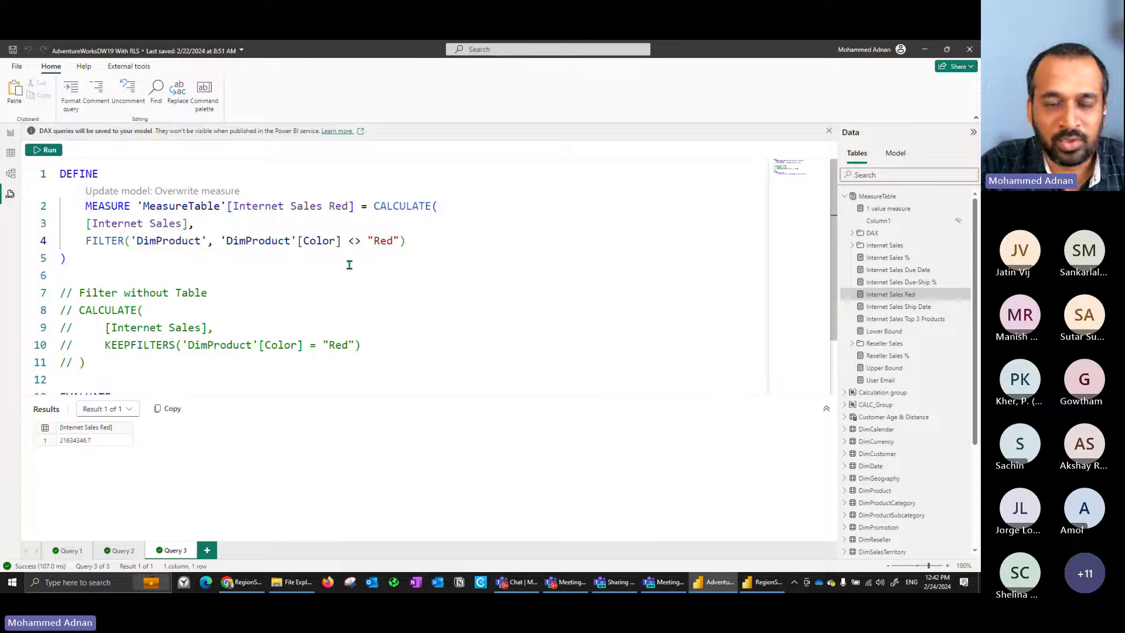
{"action": "left_click", "coordinate": [960, 295]}
{"action": "mouse_move", "coordinate": [919, 305]}
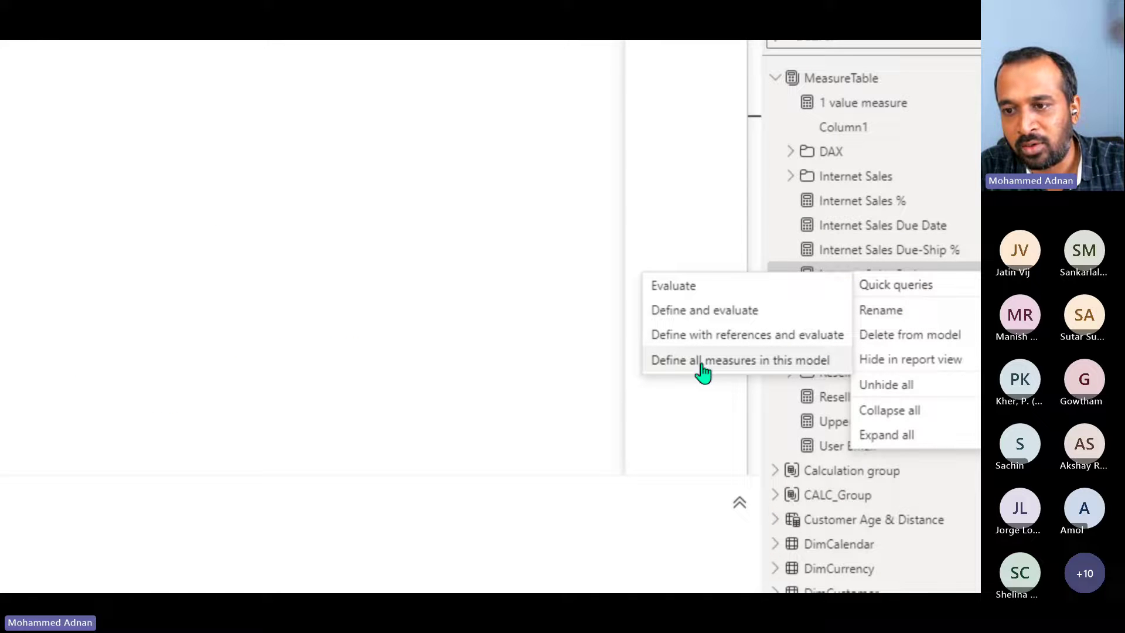
{"action": "left_click", "coordinate": [750, 368]}
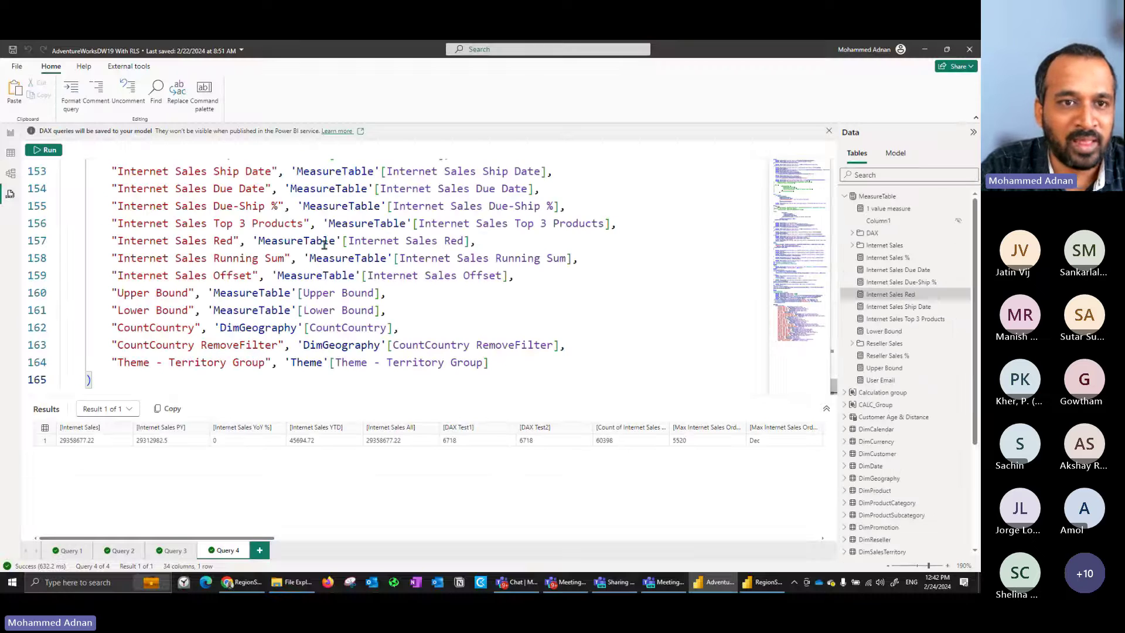
{"action": "scroll", "coordinate": [286, 245], "scroll_direction": "up", "scroll_amount": 3}
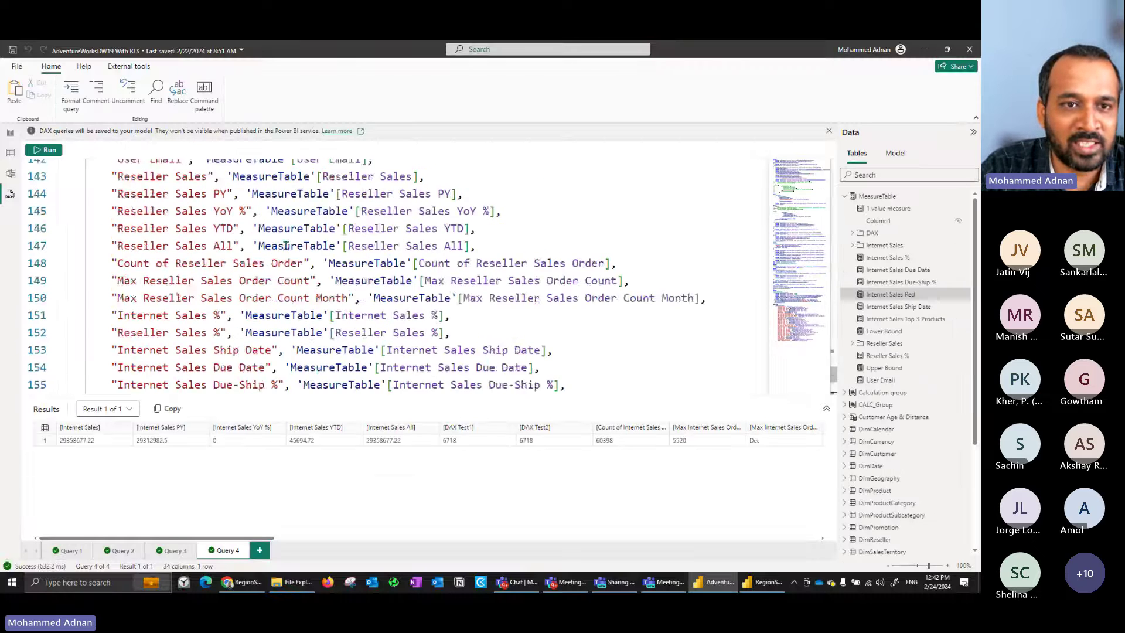
{"action": "scroll", "coordinate": [286, 245], "scroll_direction": "up", "scroll_amount": 8}
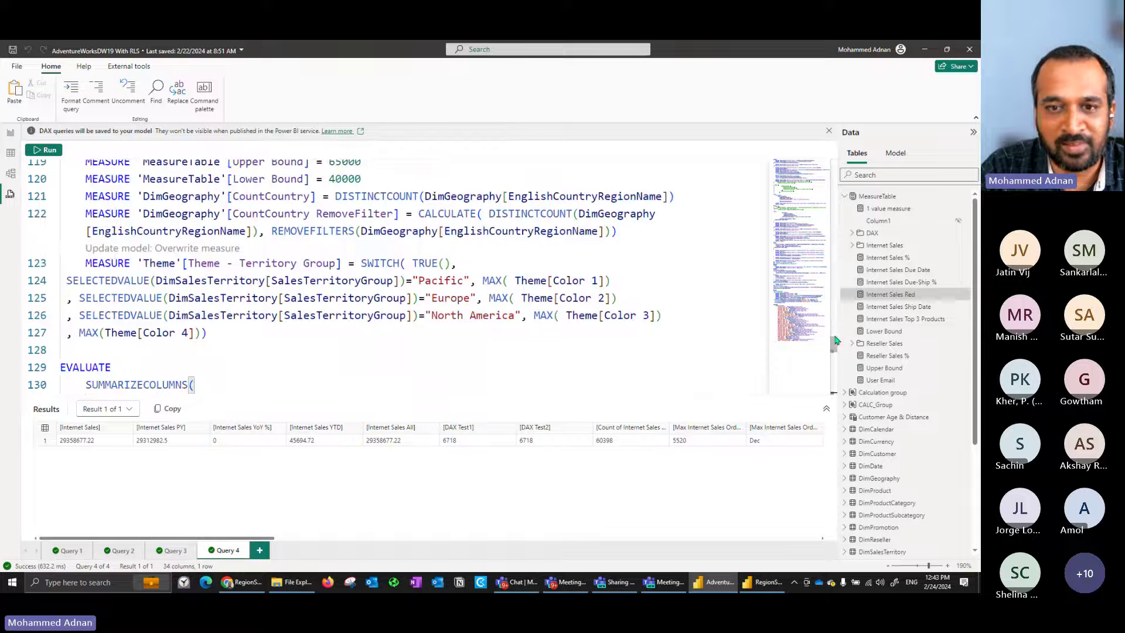
{"action": "left_click_drag", "start_coordinate": [836, 341], "coordinate": [835, 166]}
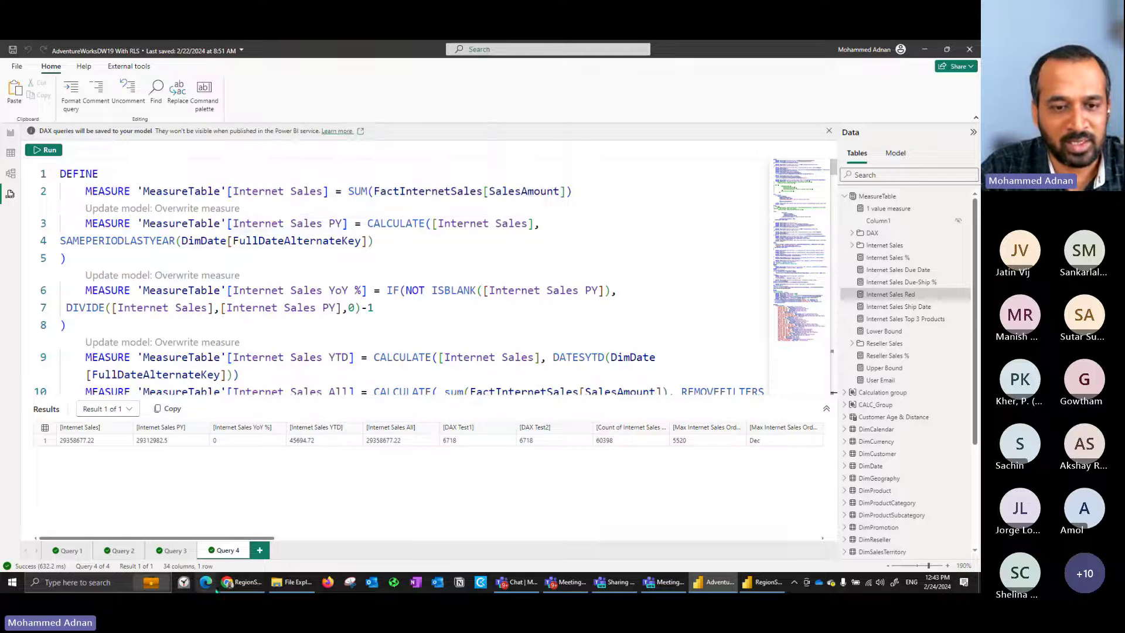
{"action": "left_click_drag", "start_coordinate": [201, 538], "coordinate": [35, 538]}
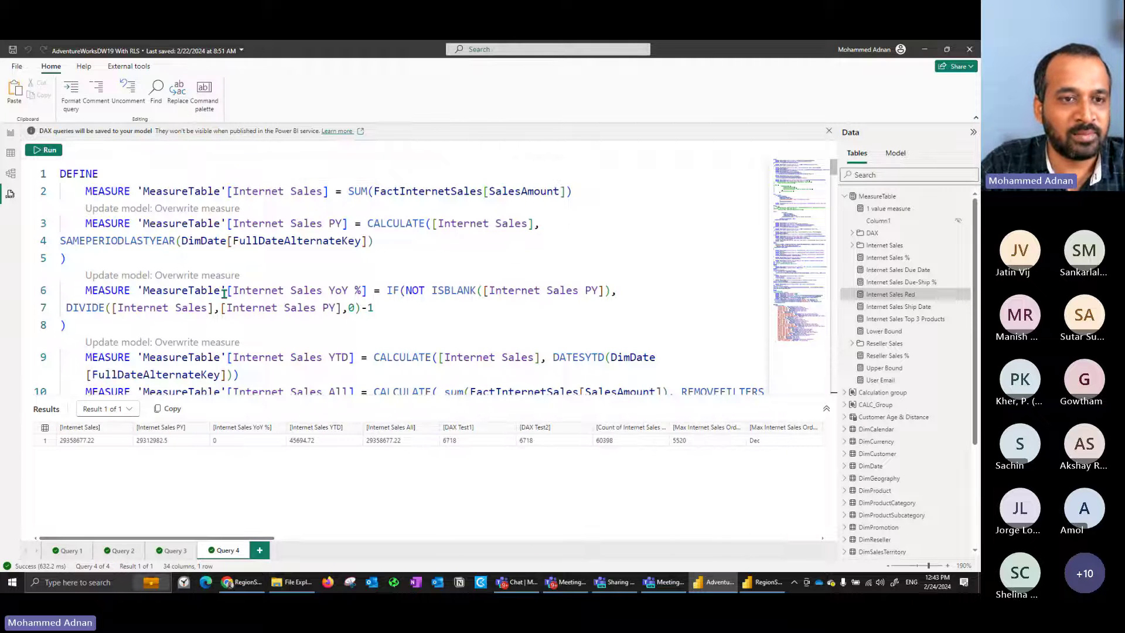
- Dismiss the confirmation for overwriting a measure in the model, and highlight On Object Formatting on the report view's agenda page
{"action": "left_click", "coordinate": [175, 276]}
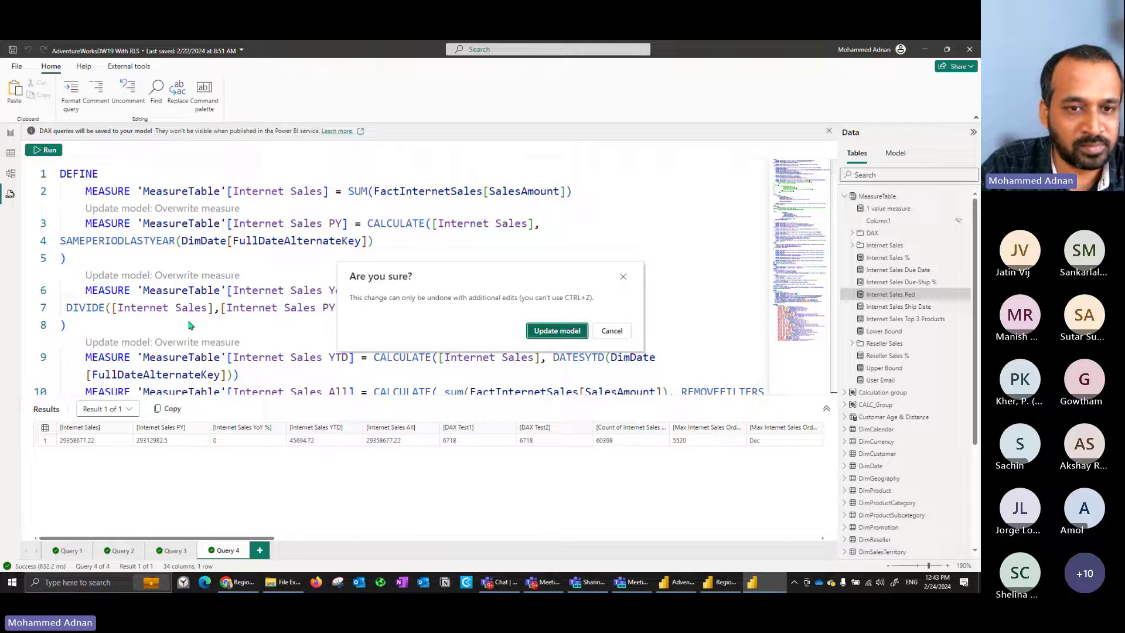
{"action": "left_click", "coordinate": [612, 331]}
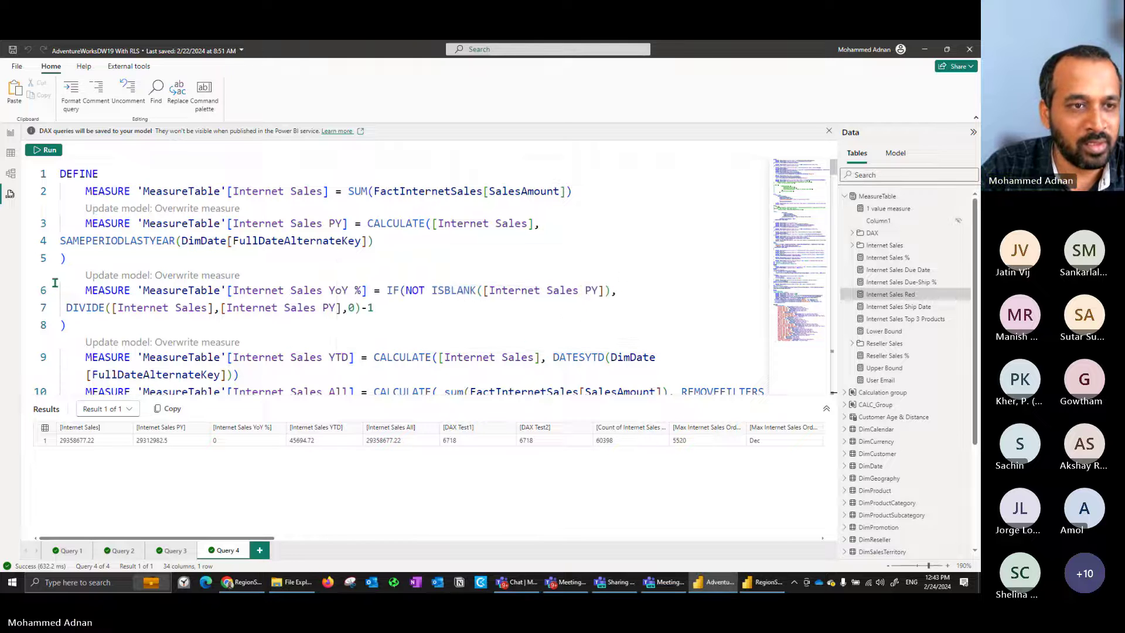
{"action": "left_click", "coordinate": [10, 132]}
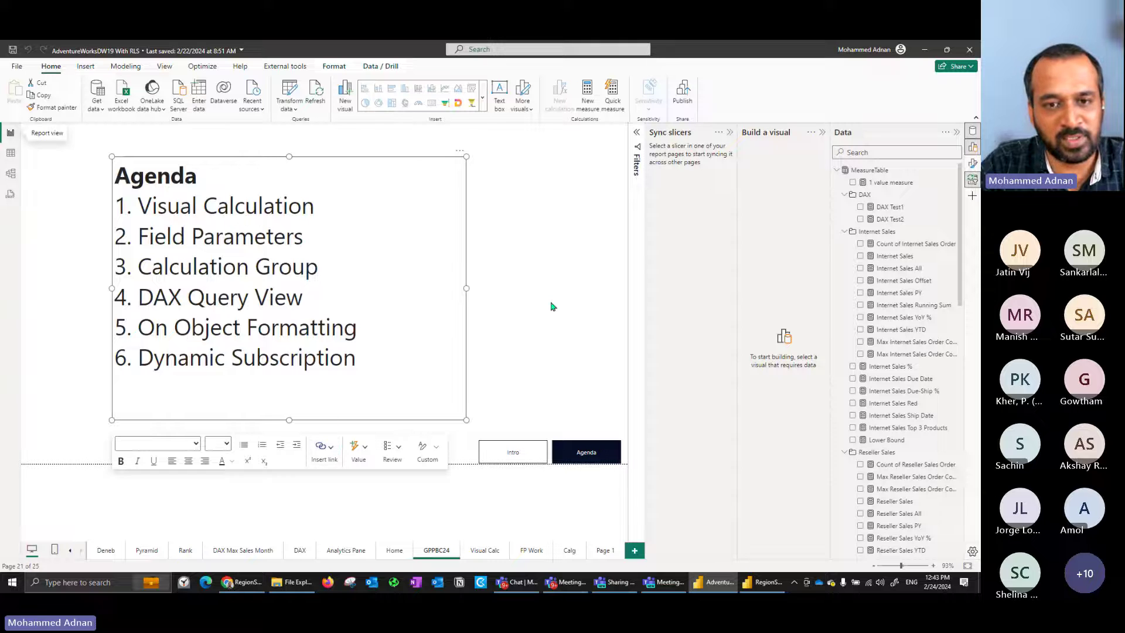
{"action": "left_click", "coordinate": [554, 306]}
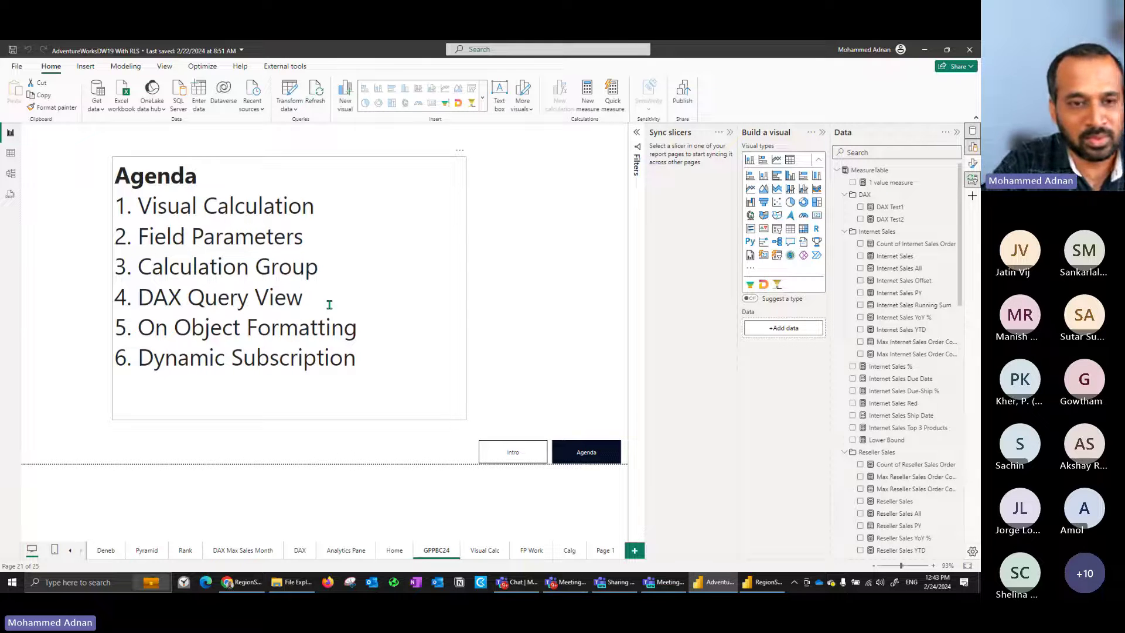
{"action": "left_click_drag", "start_coordinate": [155, 330], "coordinate": [298, 330]}
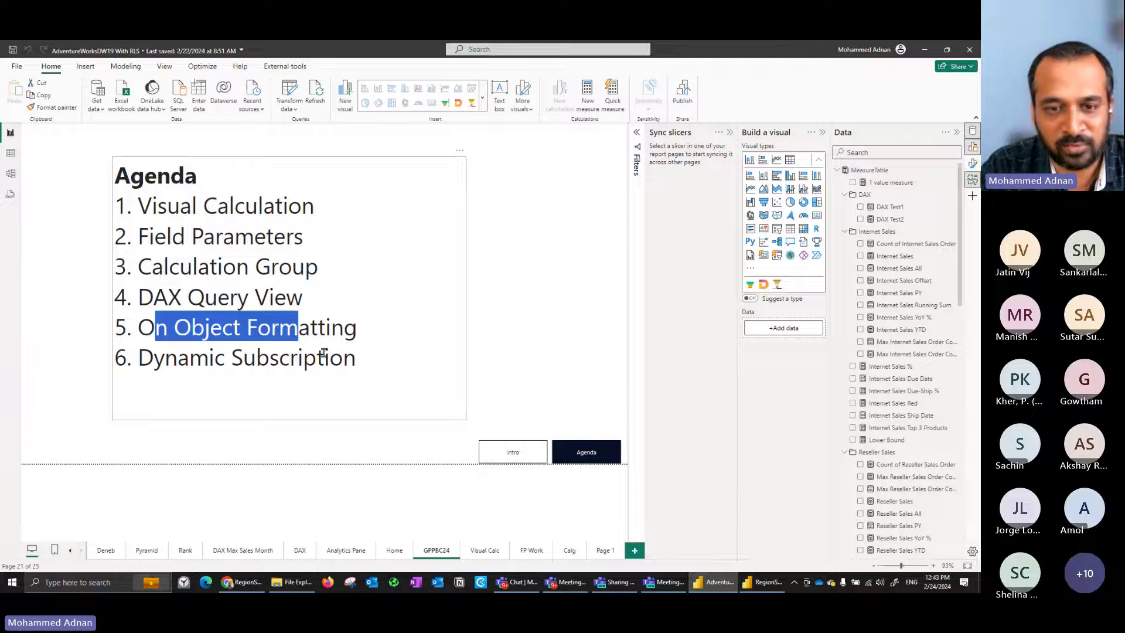
{"action": "left_click", "coordinate": [525, 328]}
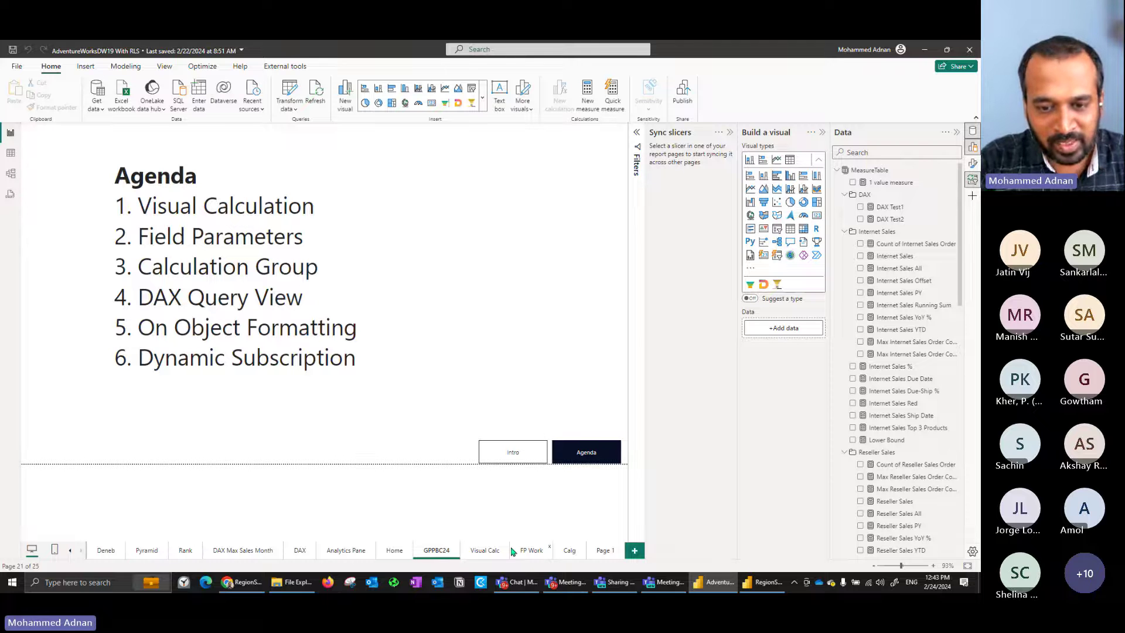
- On the Visual Calc page, select the Internet Sales and Moving average line chart and show its formatting options
{"action": "left_click", "coordinate": [487, 552]}
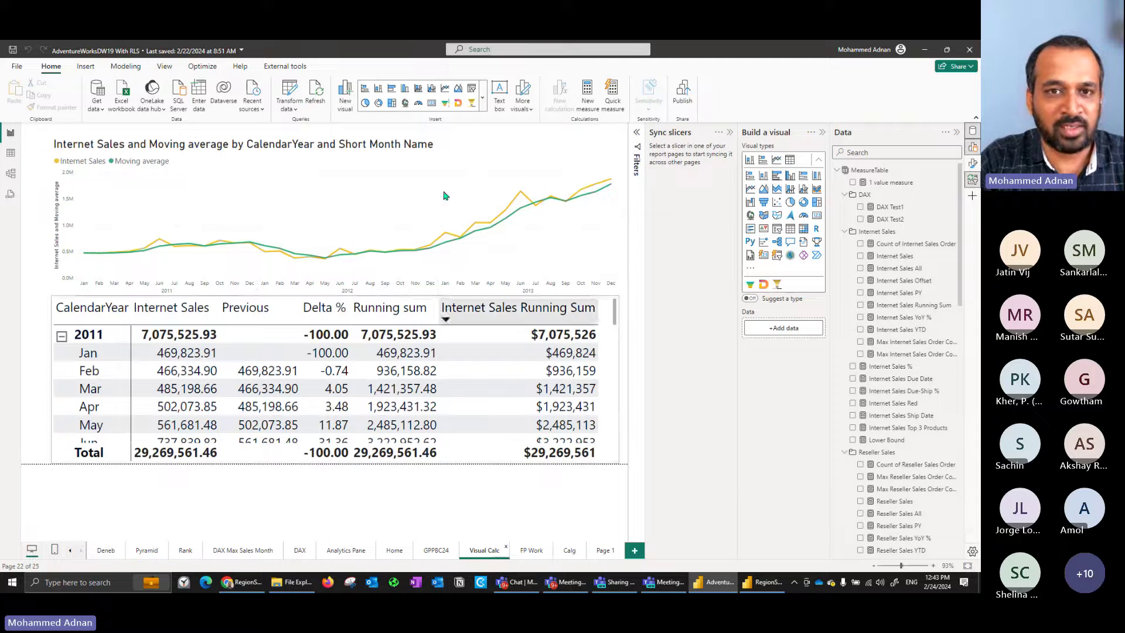
{"action": "left_click", "coordinate": [465, 155]}
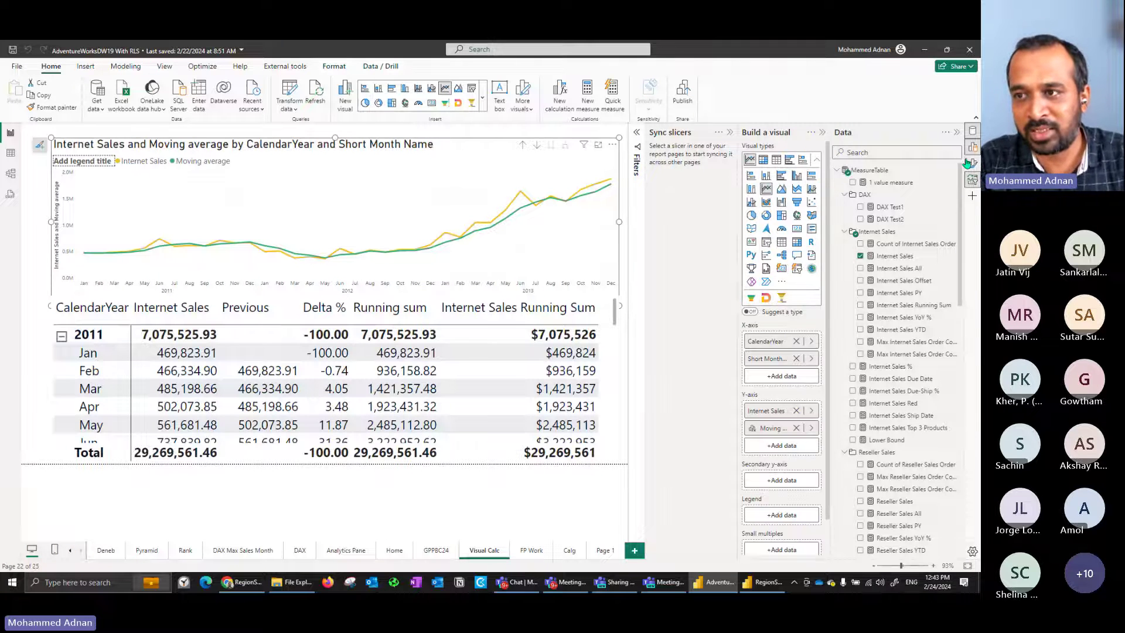
{"action": "left_click", "coordinate": [970, 163]}
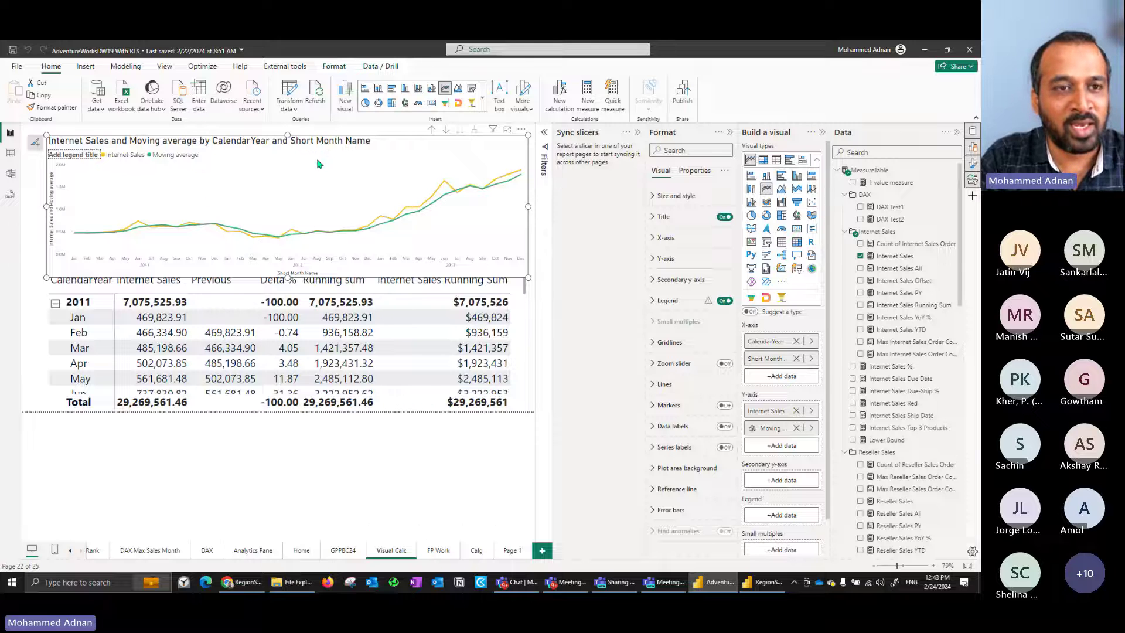
- Edit the line chart's title directly on the visual, appending "by" and the presenter's first name
{"action": "left_click", "coordinate": [102, 142]}
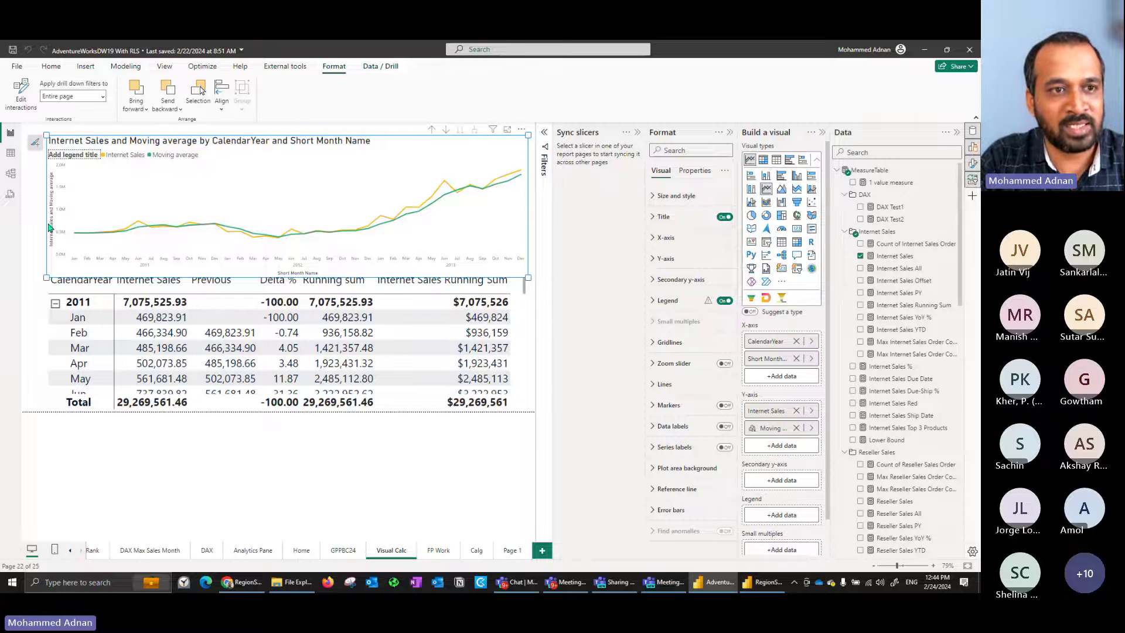
{"action": "left_click", "coordinate": [188, 142]}
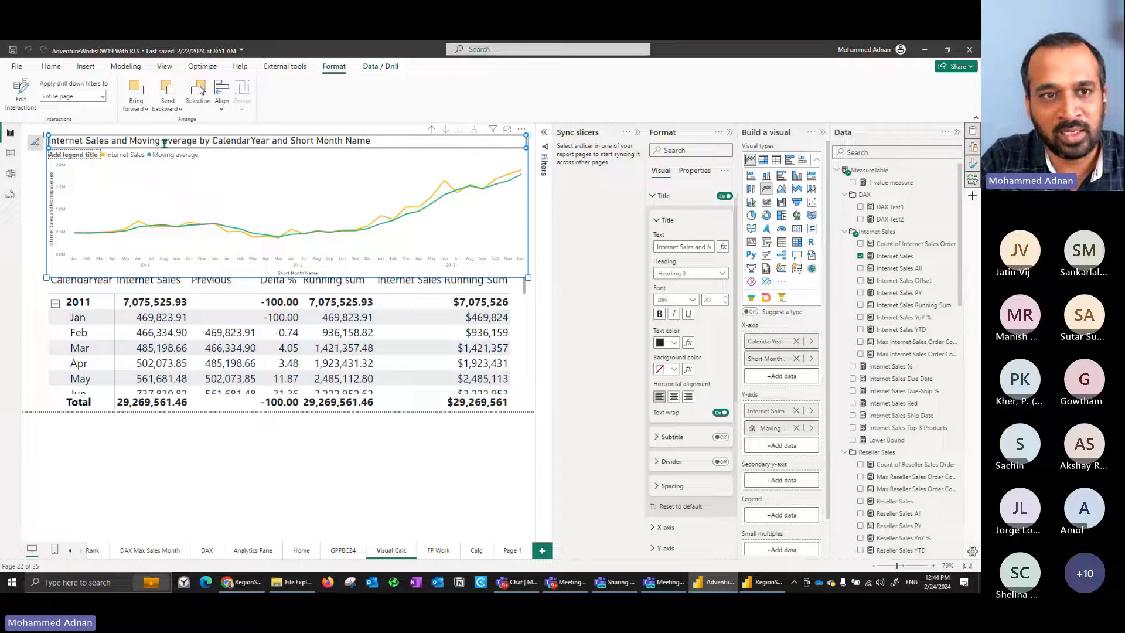
{"action": "double_click", "coordinate": [205, 143]}
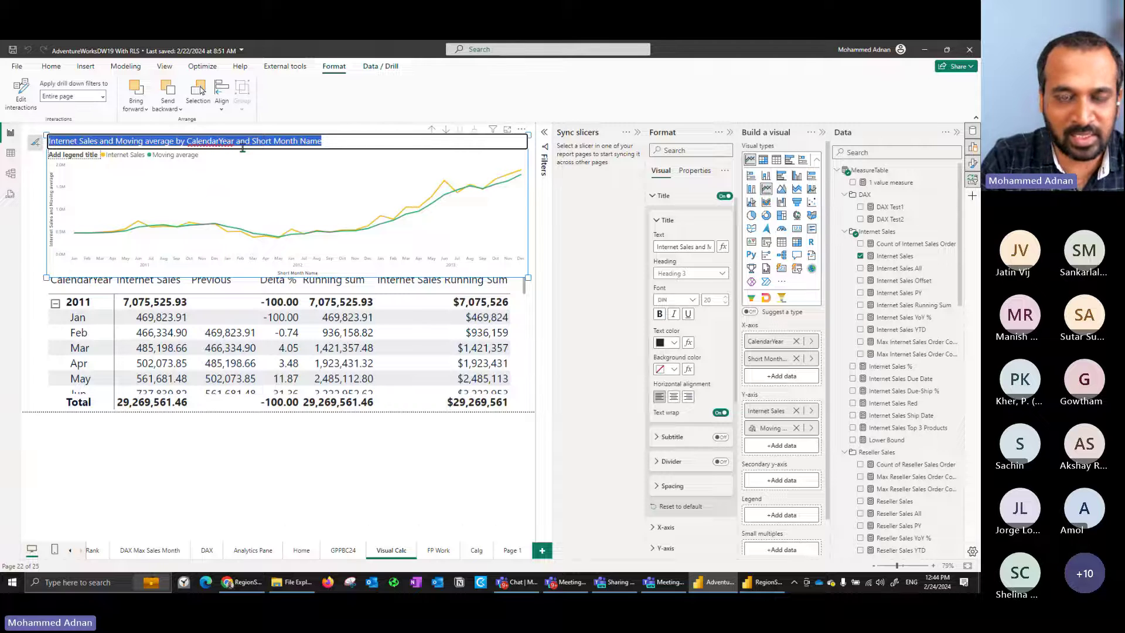
{"action": "key", "text": "Home"}
{"action": "key", "text": "ctrl+Right"}
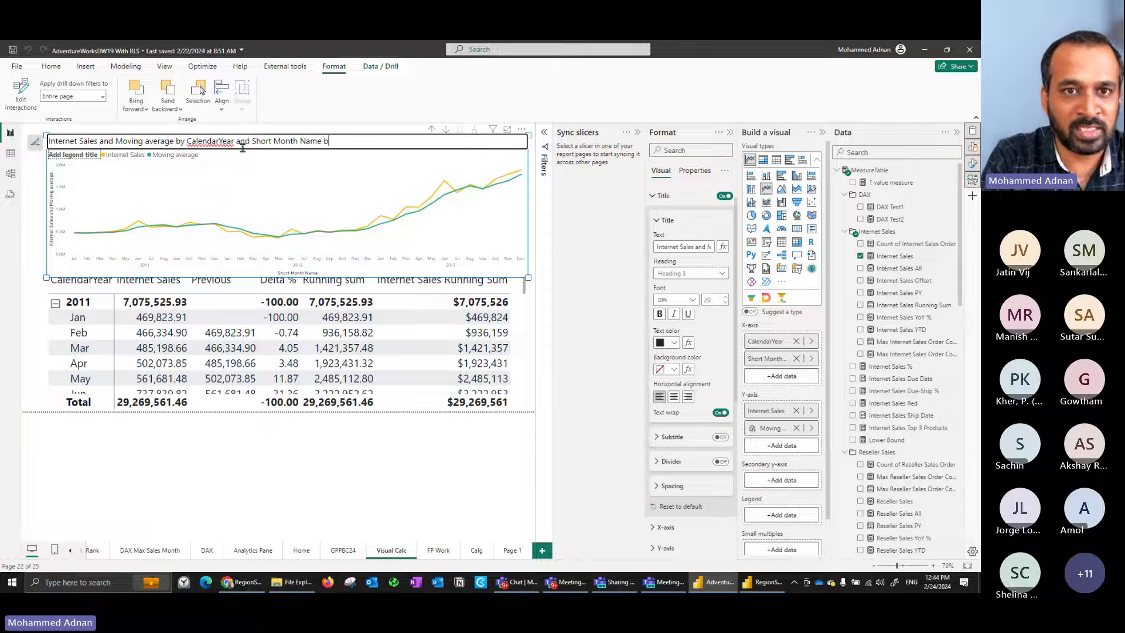
{"action": "left_click", "coordinate": [327, 155]}
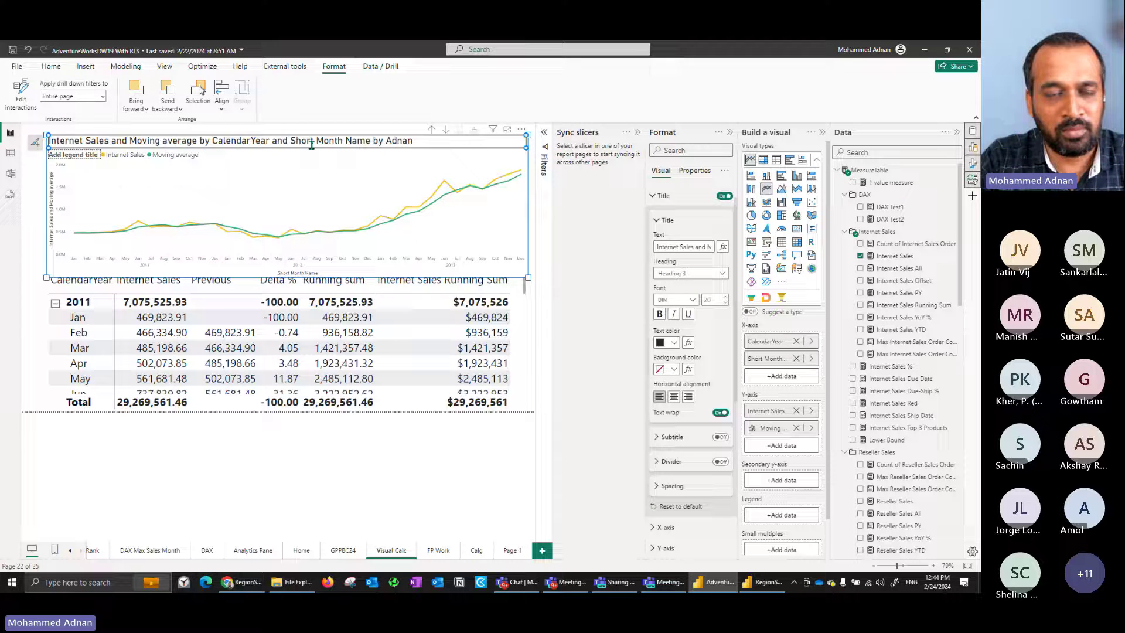
- Set the line chart title's text color to the blue theme color and bring up the legend title settings
{"action": "left_click", "coordinate": [285, 143]}
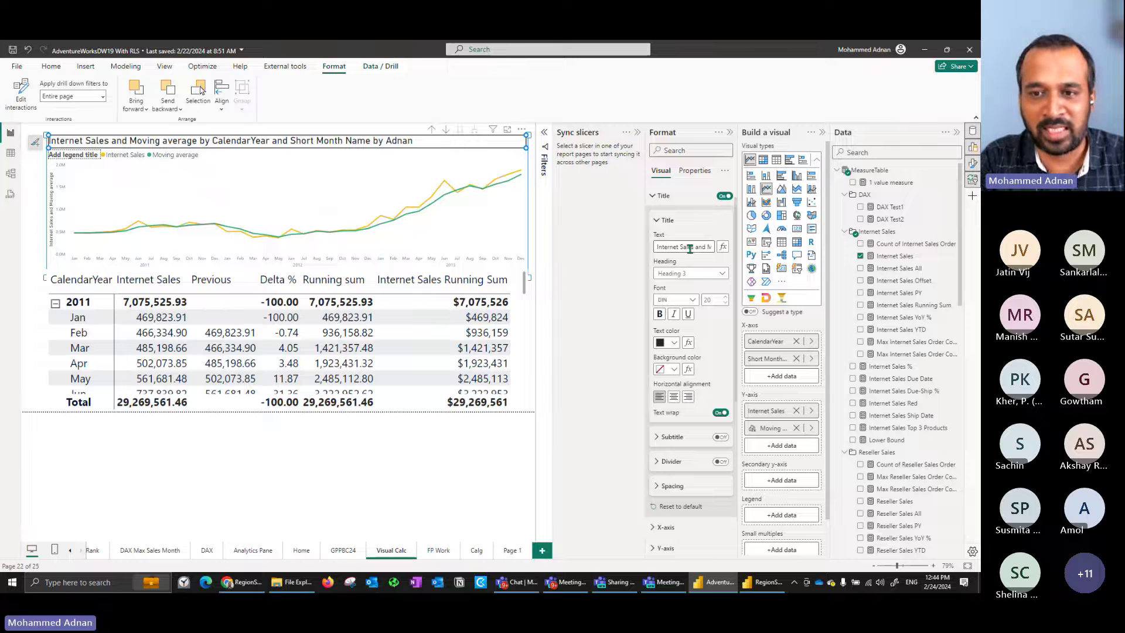
{"action": "left_click", "coordinate": [673, 342]}
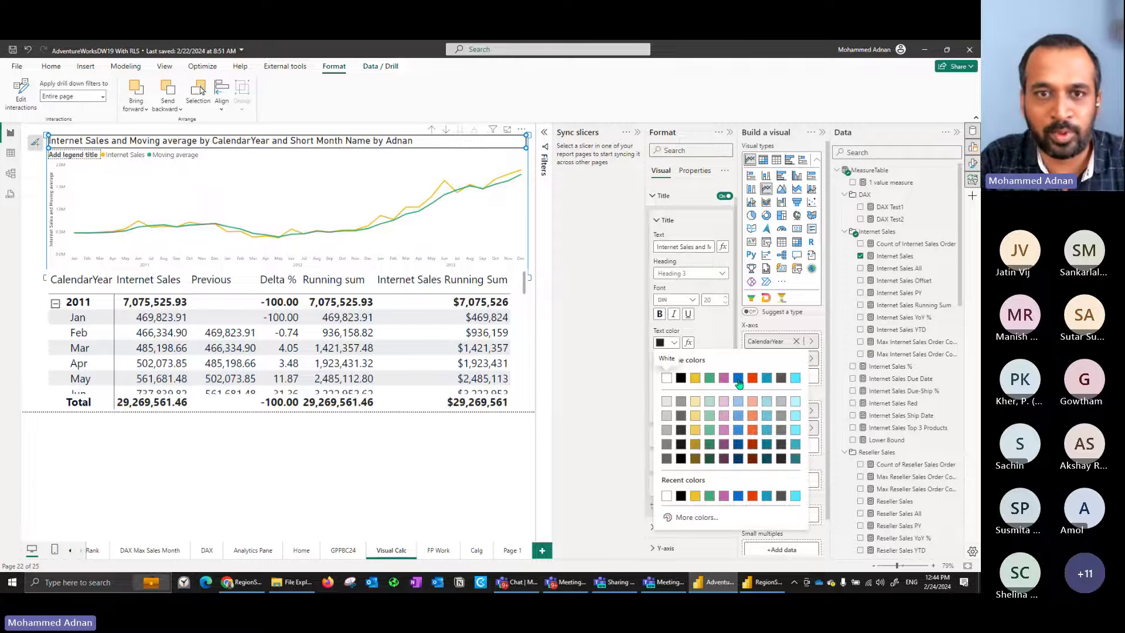
{"action": "left_click", "coordinate": [352, 248]}
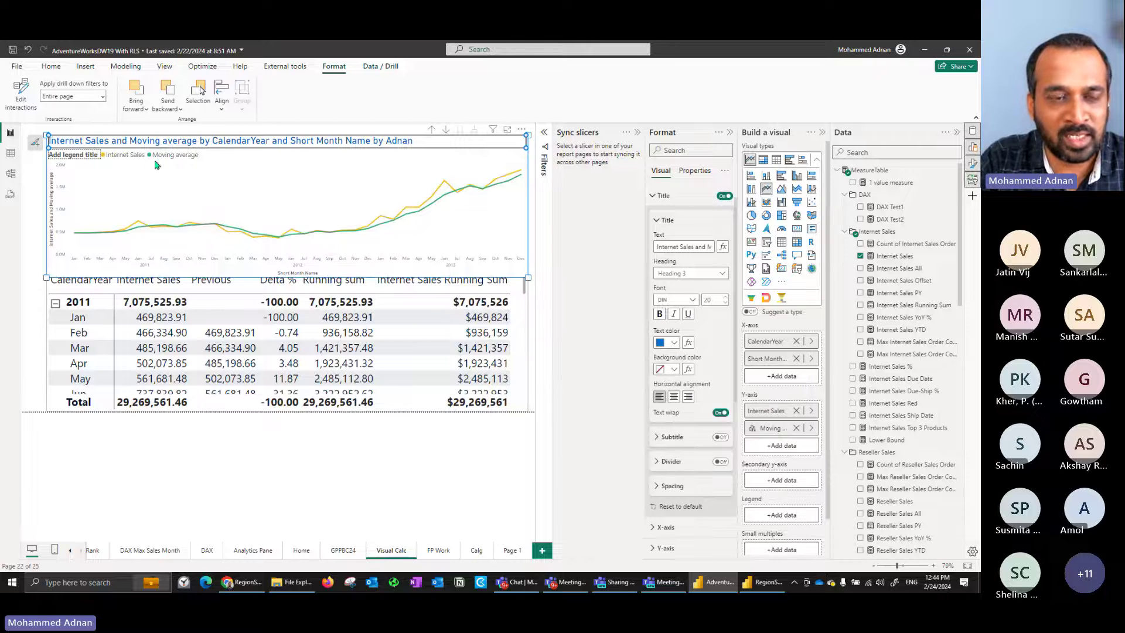
{"action": "left_click", "coordinate": [78, 160]}
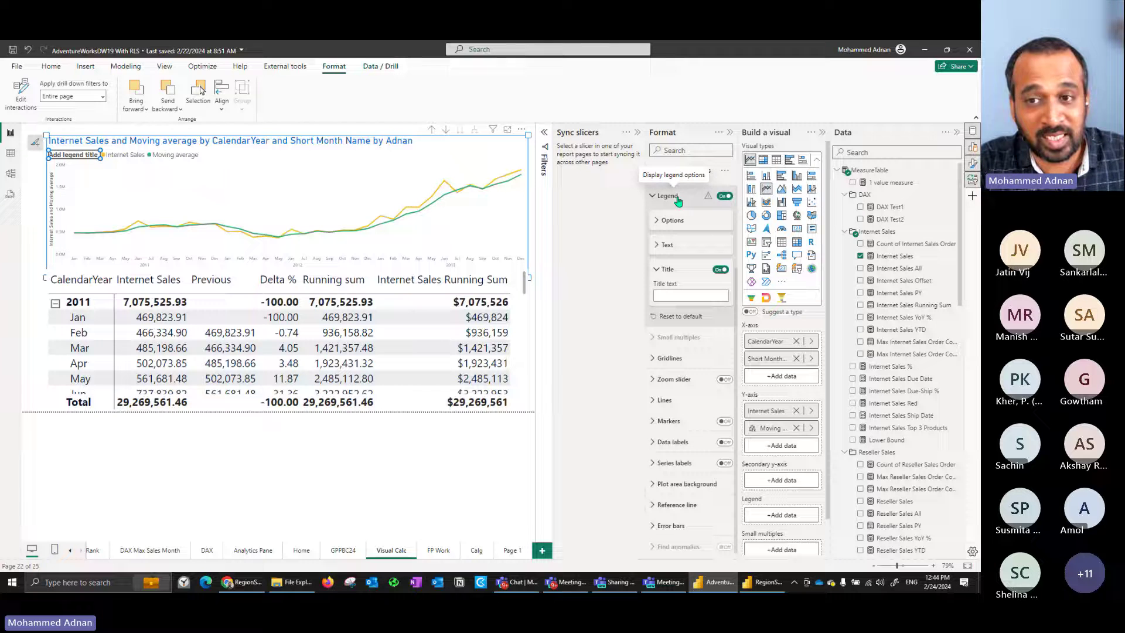
- Hide the sync slicers options and recolor the chart lines, Moving average to #EA3C00 and Internet Sales to dark purple
{"action": "left_click", "coordinate": [638, 133]}
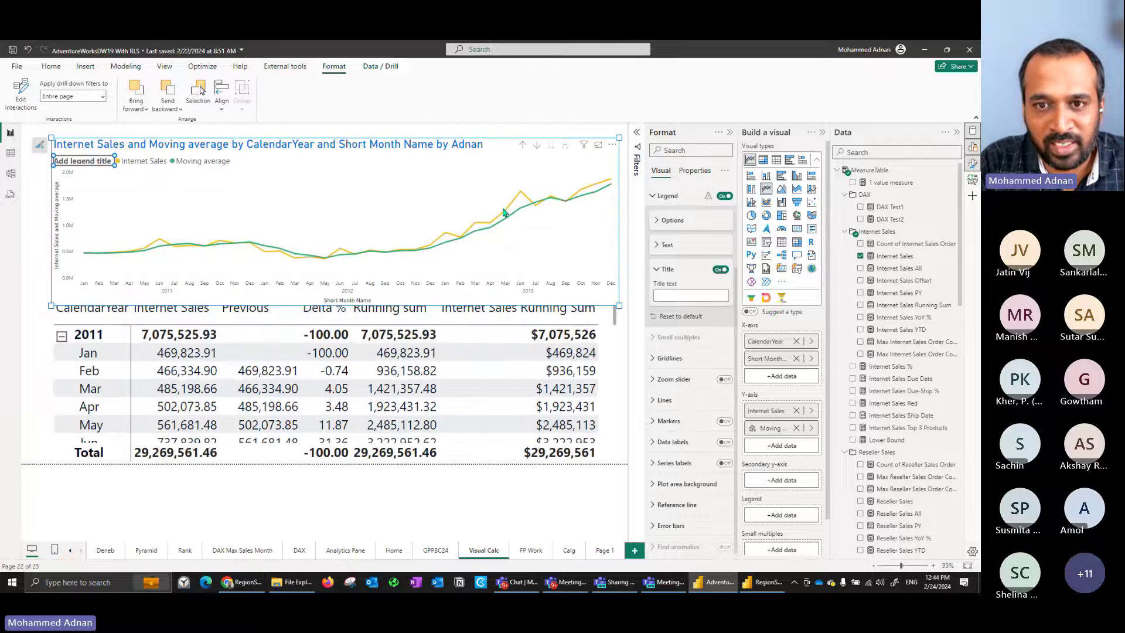
{"action": "left_click", "coordinate": [507, 214]}
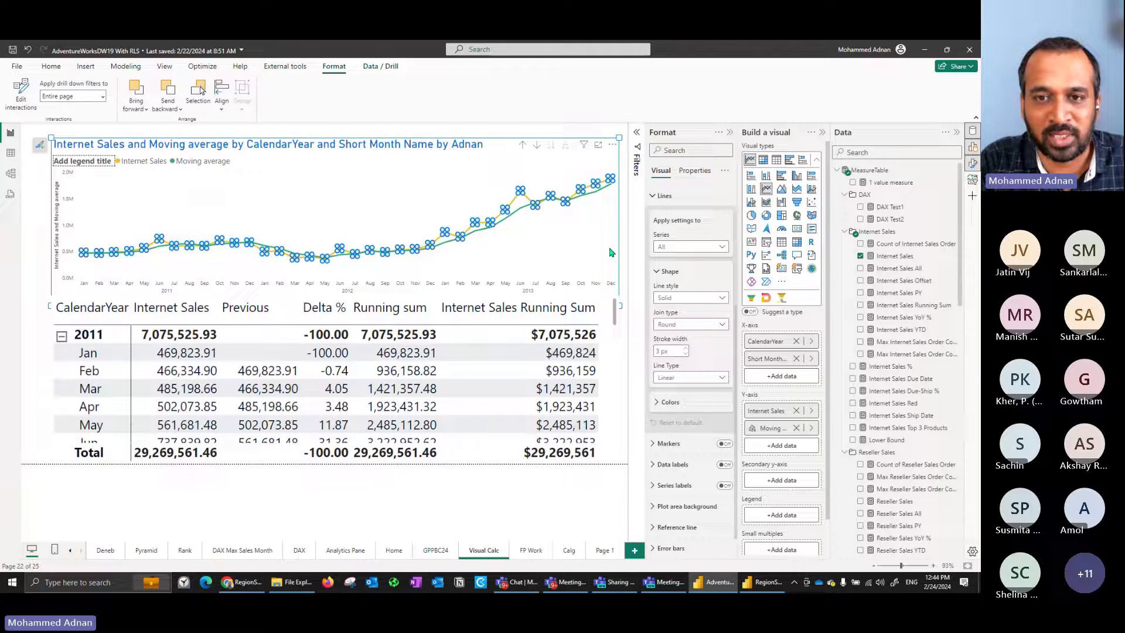
{"action": "left_click", "coordinate": [686, 404]}
{"action": "left_click", "coordinate": [673, 429]}
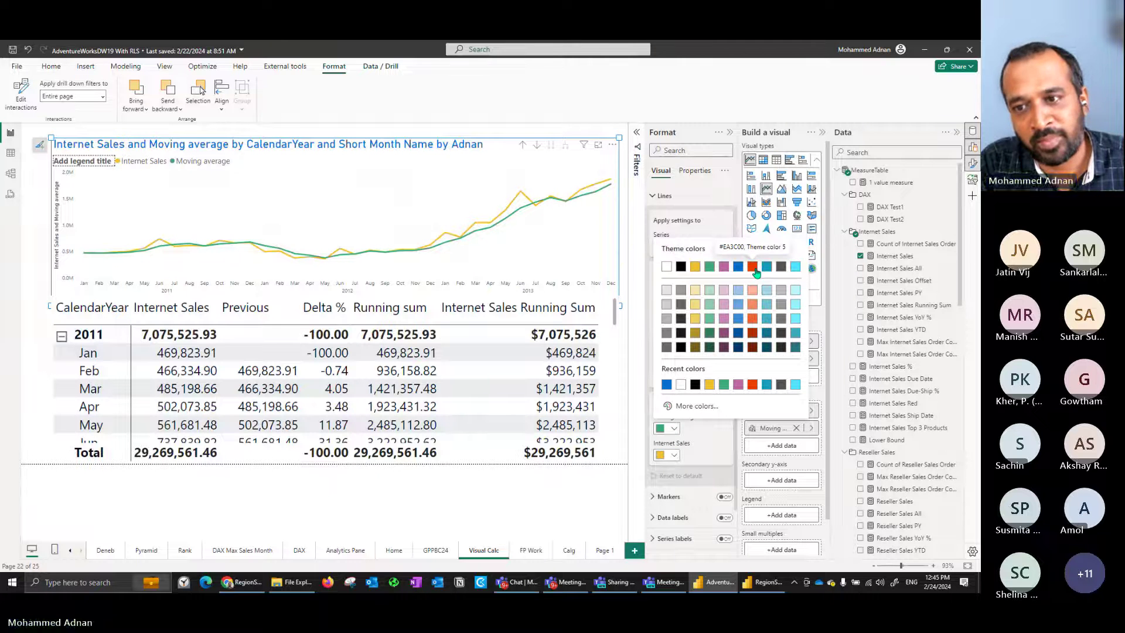
{"action": "left_click", "coordinate": [752, 266]}
{"action": "left_click", "coordinate": [669, 455]}
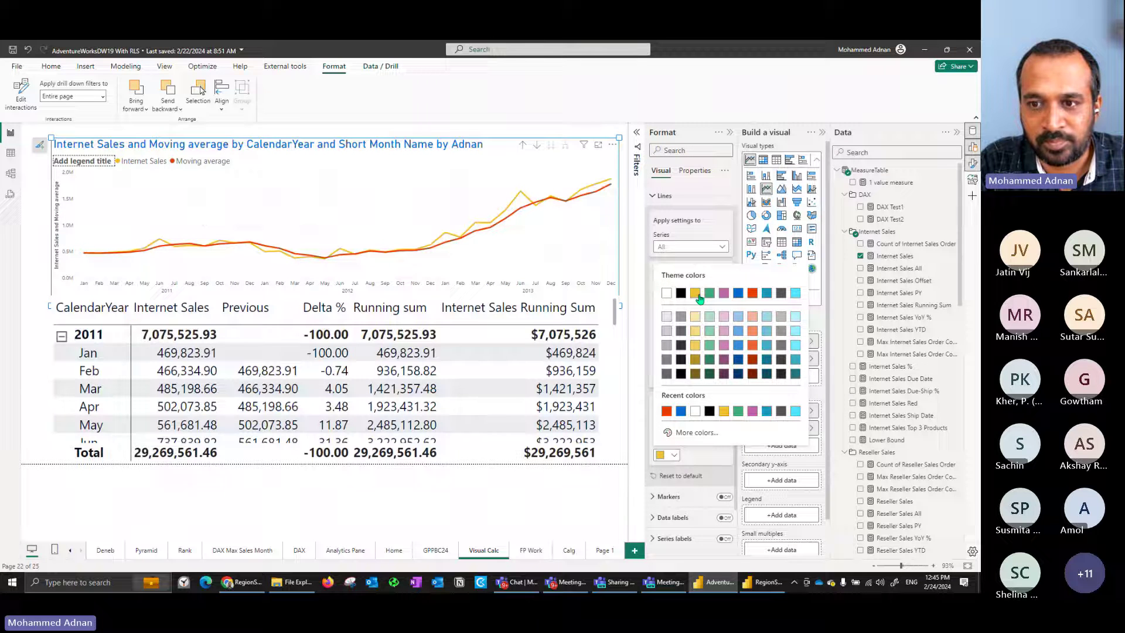
{"action": "left_click", "coordinate": [537, 282]}
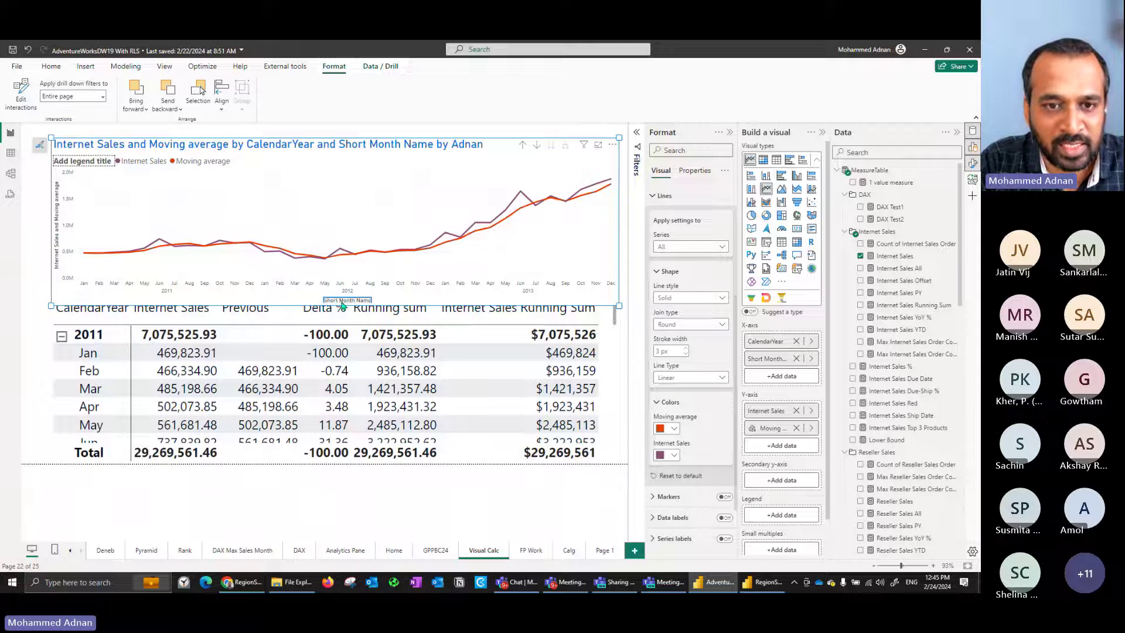
- Rename the line chart's x-axis title to "Year Month" directly on the visual
{"action": "left_click", "coordinate": [343, 301]}
{"action": "double_click", "coordinate": [341, 302]}
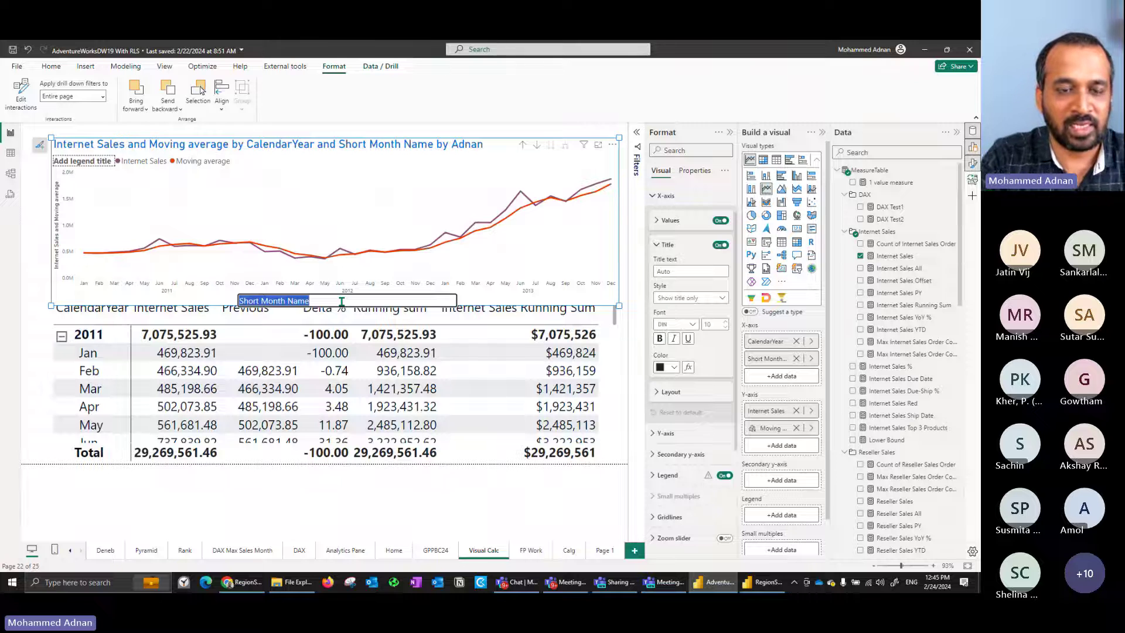
{"action": "key", "text": "ctrl+shift+Left"}
{"action": "key", "text": "ctrl+shift+Left"}
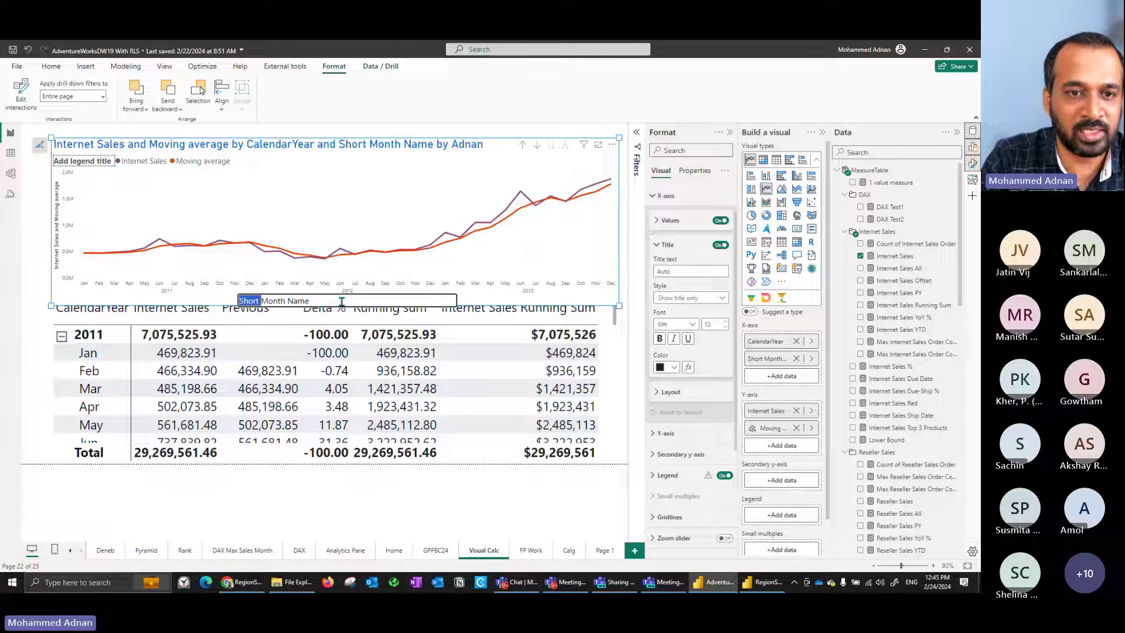
{"action": "key", "text": "Delete"}
{"action": "key", "text": "ctrl+shift+Left"}
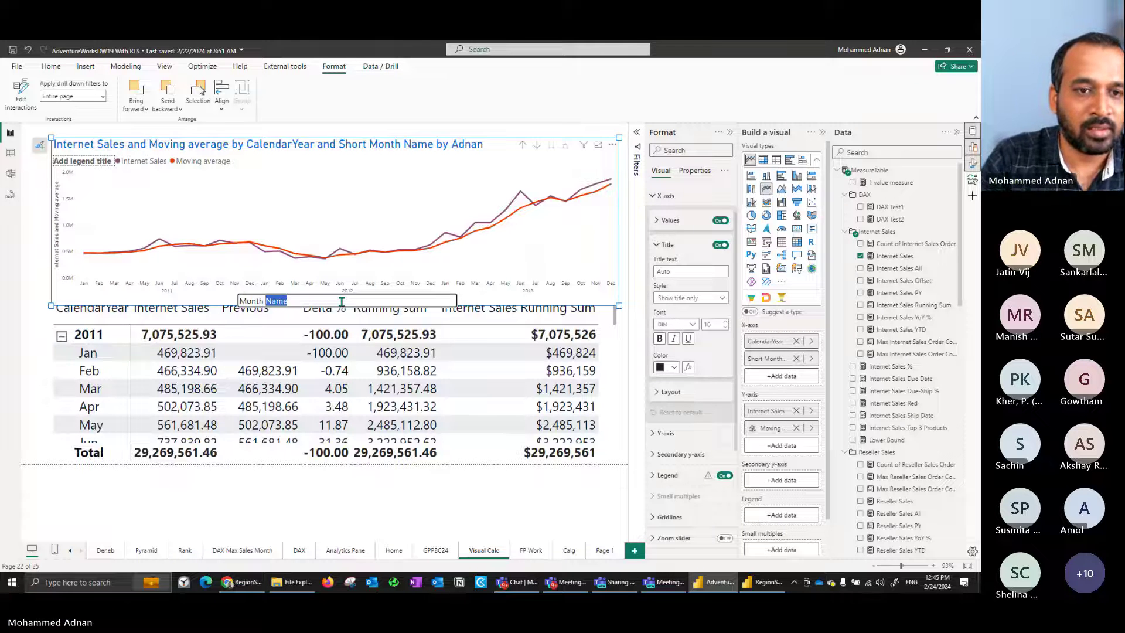
{"action": "key", "text": "Delete"}
{"action": "key", "text": "ctrl+shift+Left"}
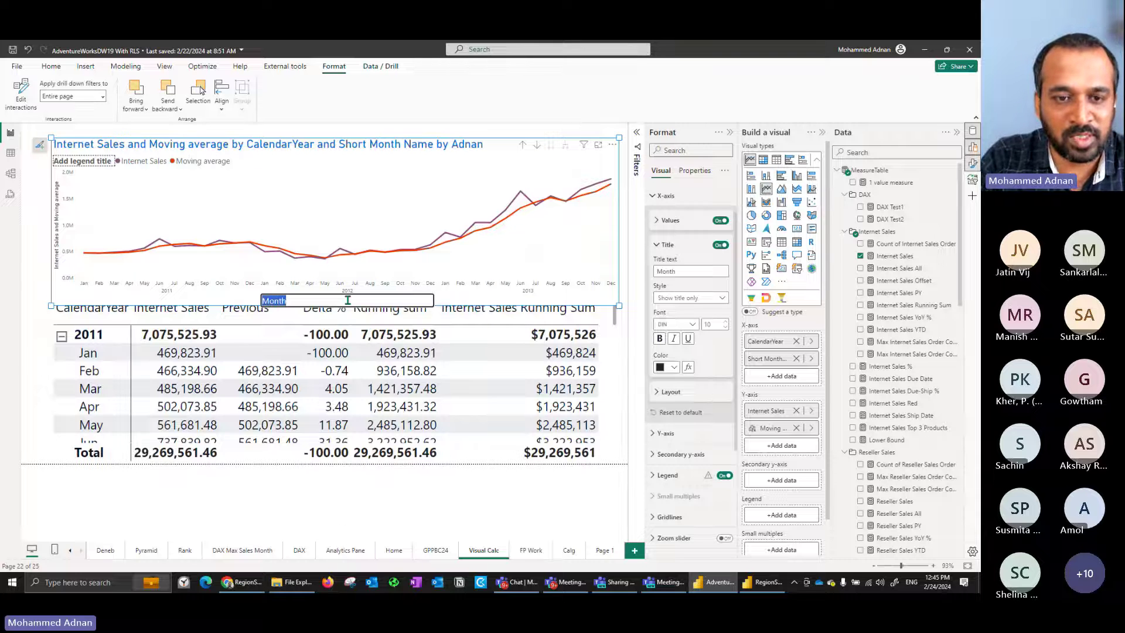
{"action": "key", "text": "Right"}
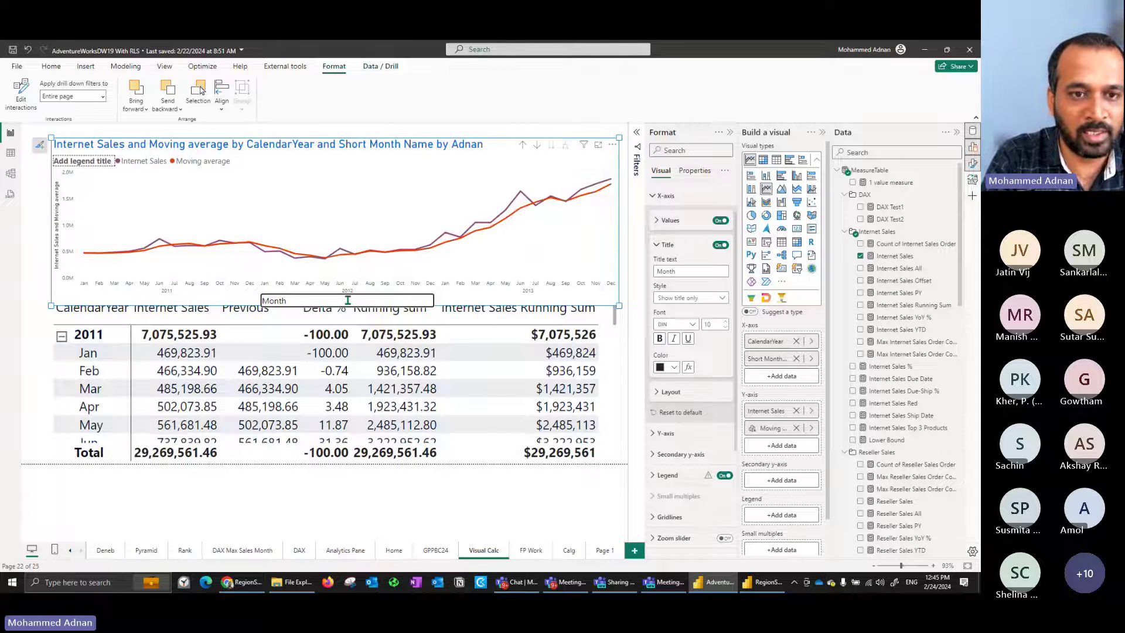
{"action": "key", "text": "Home"}
{"action": "type", "text": "Year"}
{"action": "key", "text": "Return"}
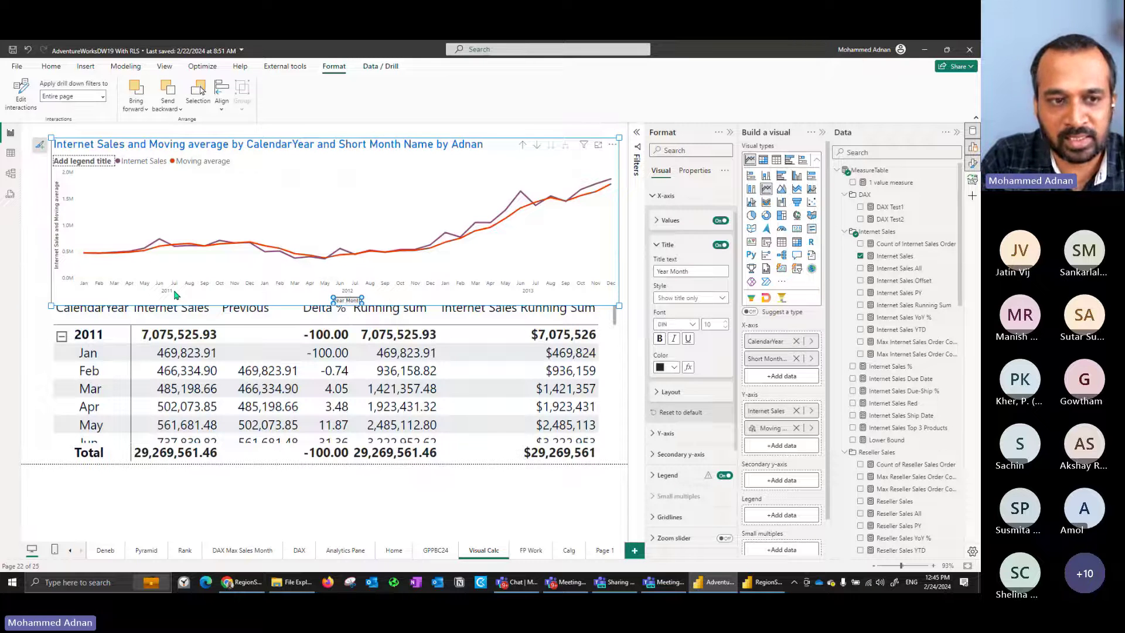
- Point out the y-axis title and plot area as selectable chart elements, and deselect the chart
{"action": "left_click", "coordinate": [57, 218]}
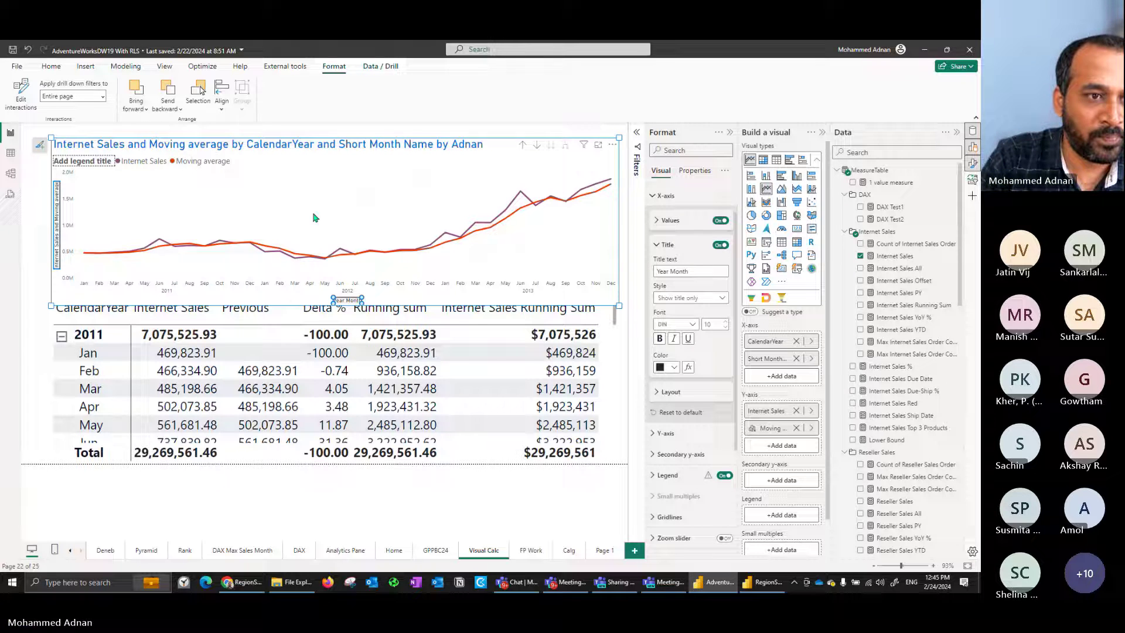
{"action": "left_click", "coordinate": [583, 229]}
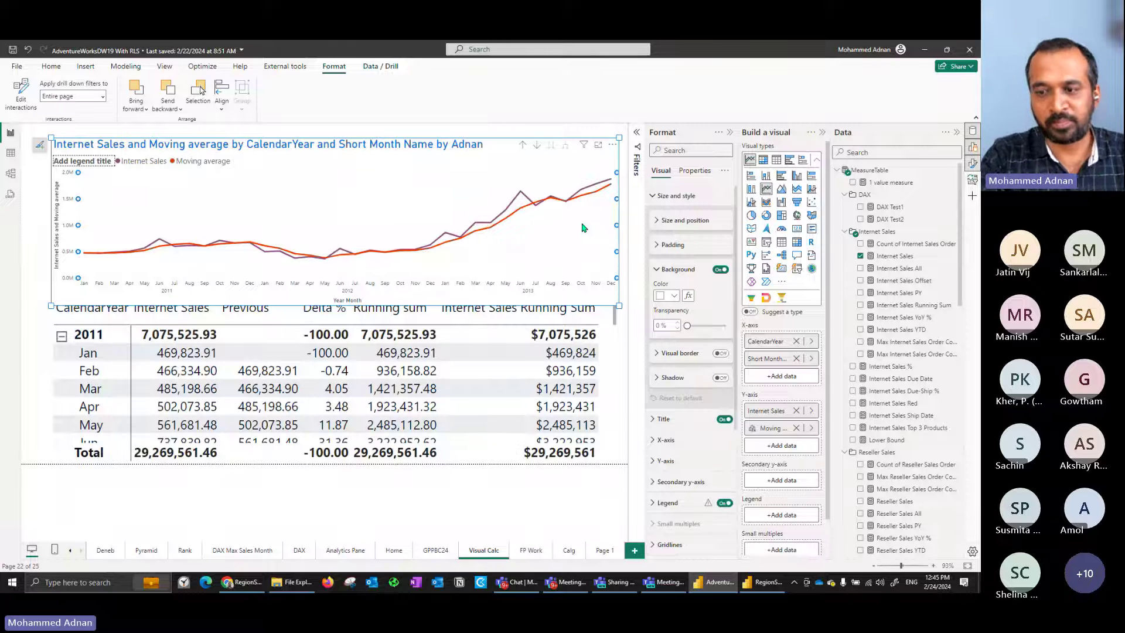
{"action": "left_click", "coordinate": [52, 250]}
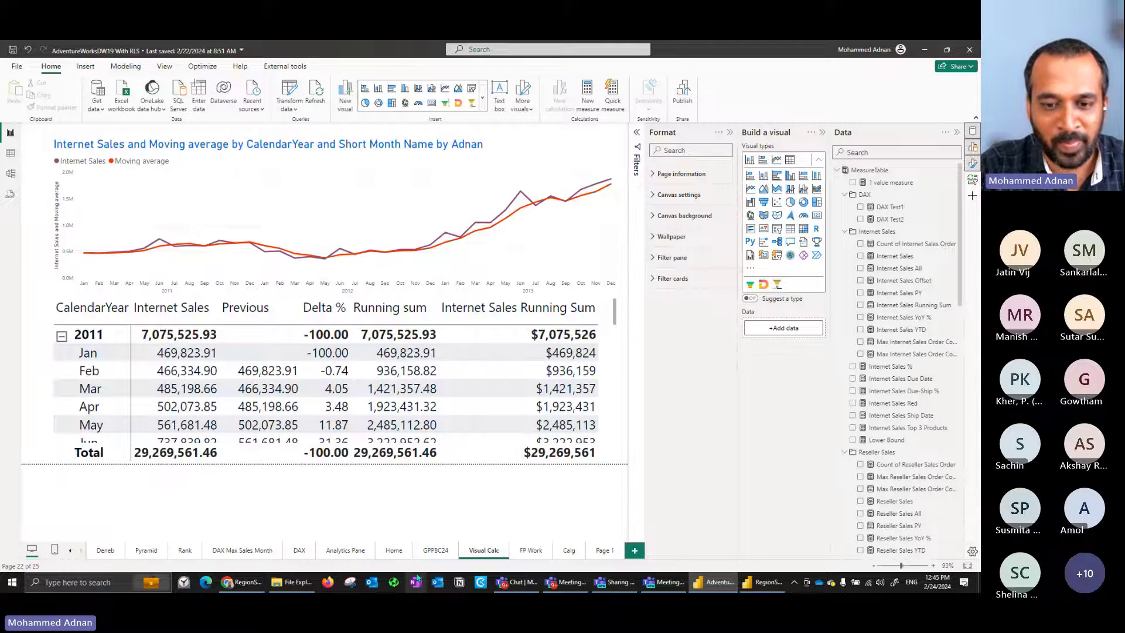
- Return to the GPPBC24 agenda page and highlight the Dynamic Subscription item
{"action": "left_click", "coordinate": [433, 552]}
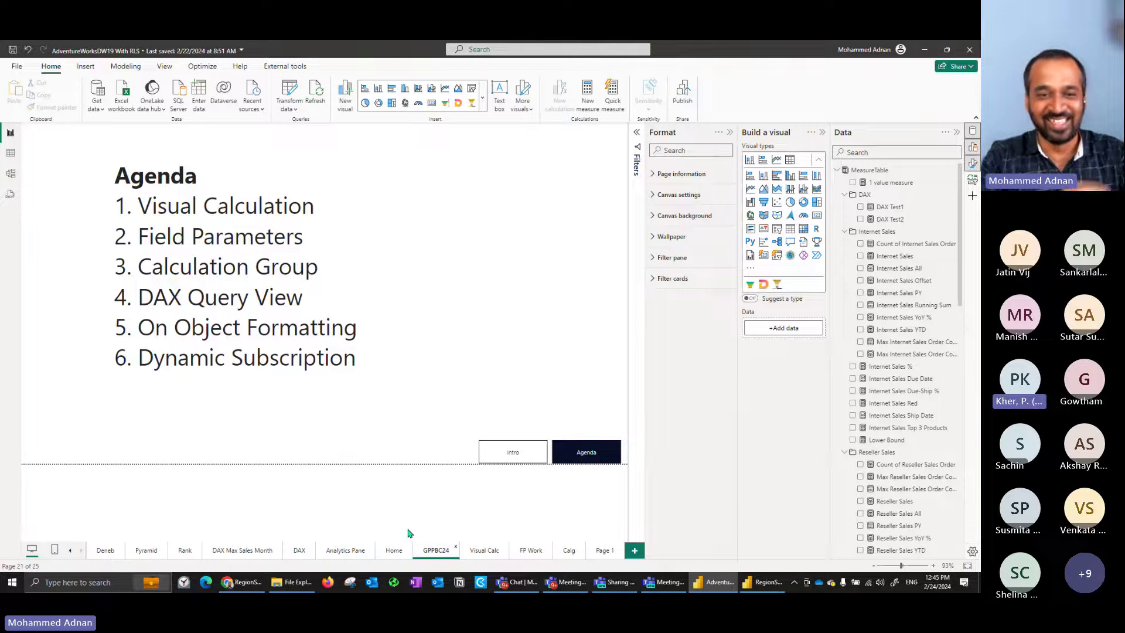
{"action": "left_click", "coordinate": [137, 358]}
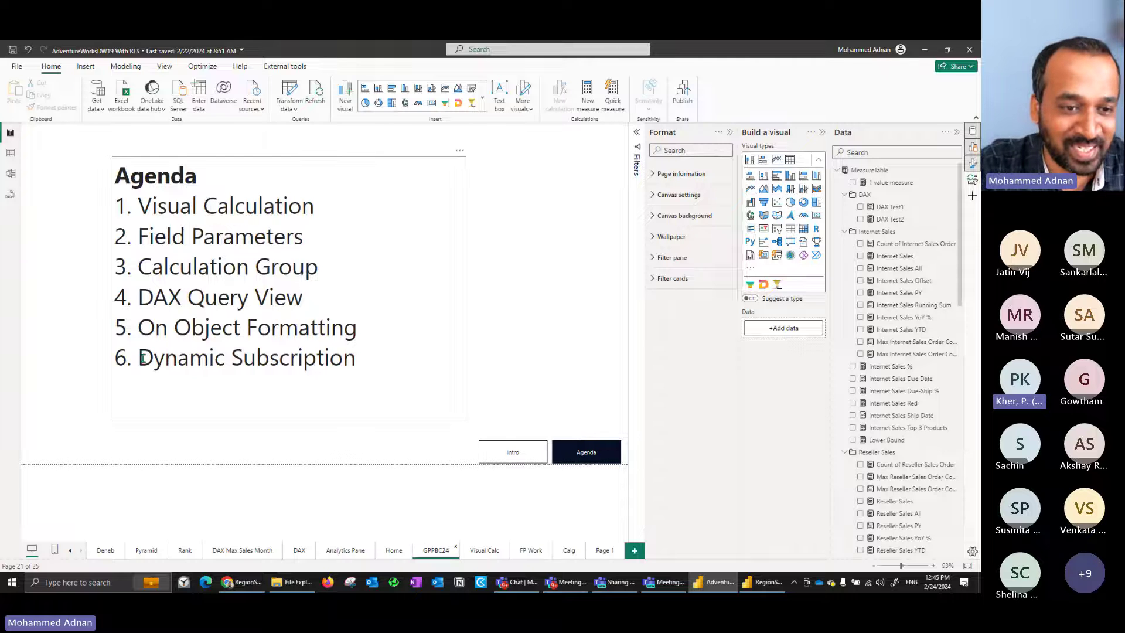
{"action": "left_click_drag", "start_coordinate": [138, 358], "coordinate": [356, 354]}
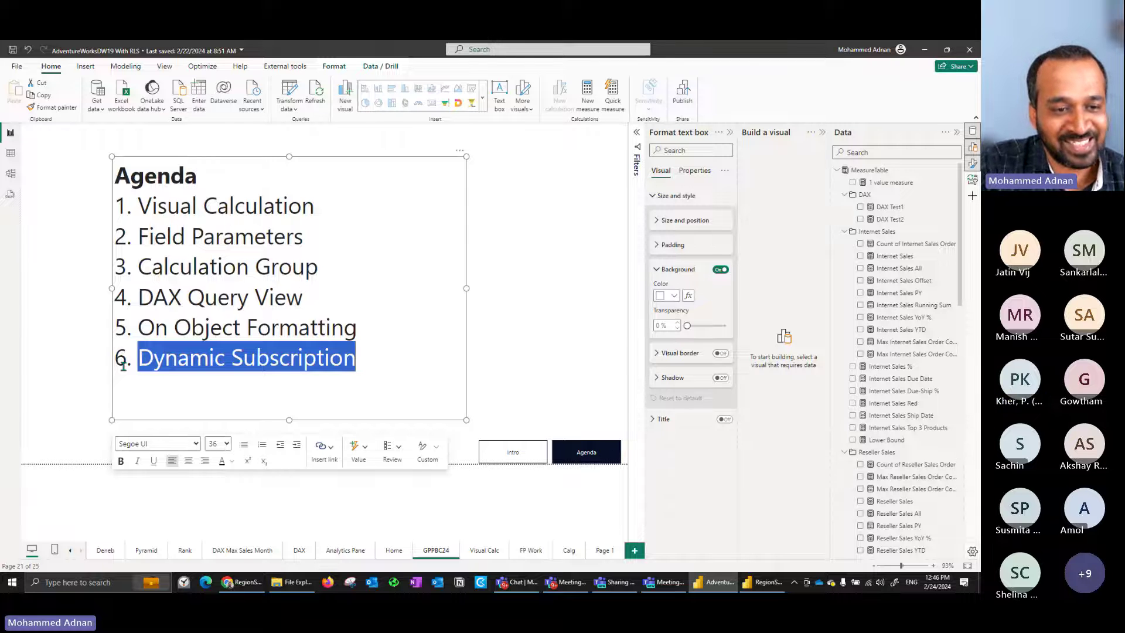
- Highlight the Dynamic Subscription agenda item, and bring up Page 1 of the RegionSales_export_RLS report in the Power BI service
{"action": "left_click_drag", "start_coordinate": [140, 357], "coordinate": [392, 356]}
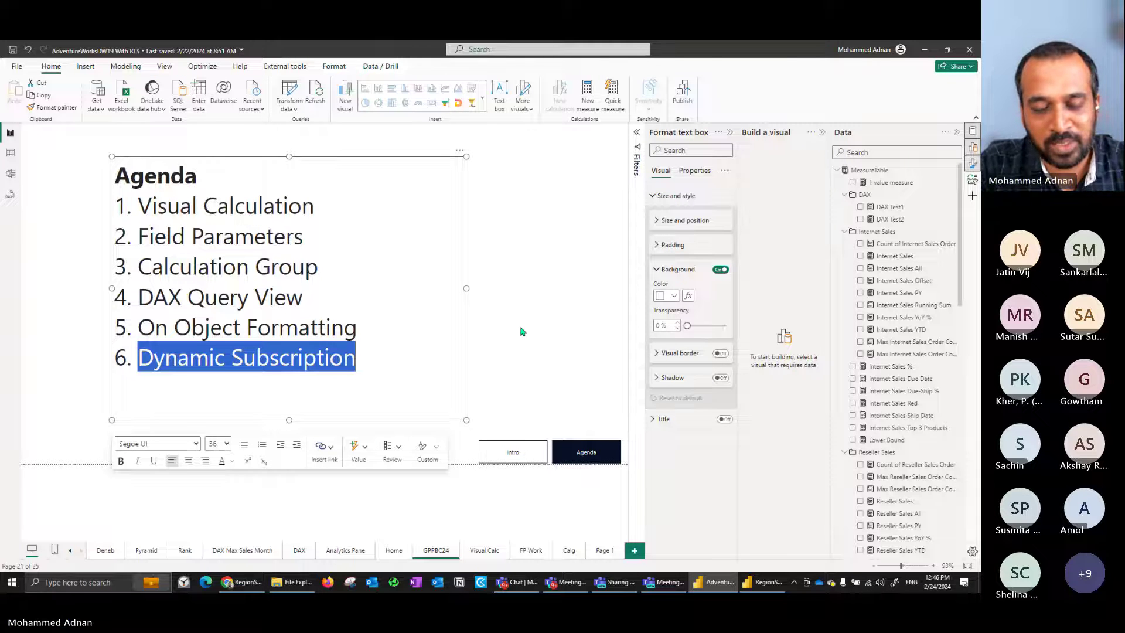
{"action": "left_click", "coordinate": [761, 583]}
{"action": "left_click", "coordinate": [12, 136]}
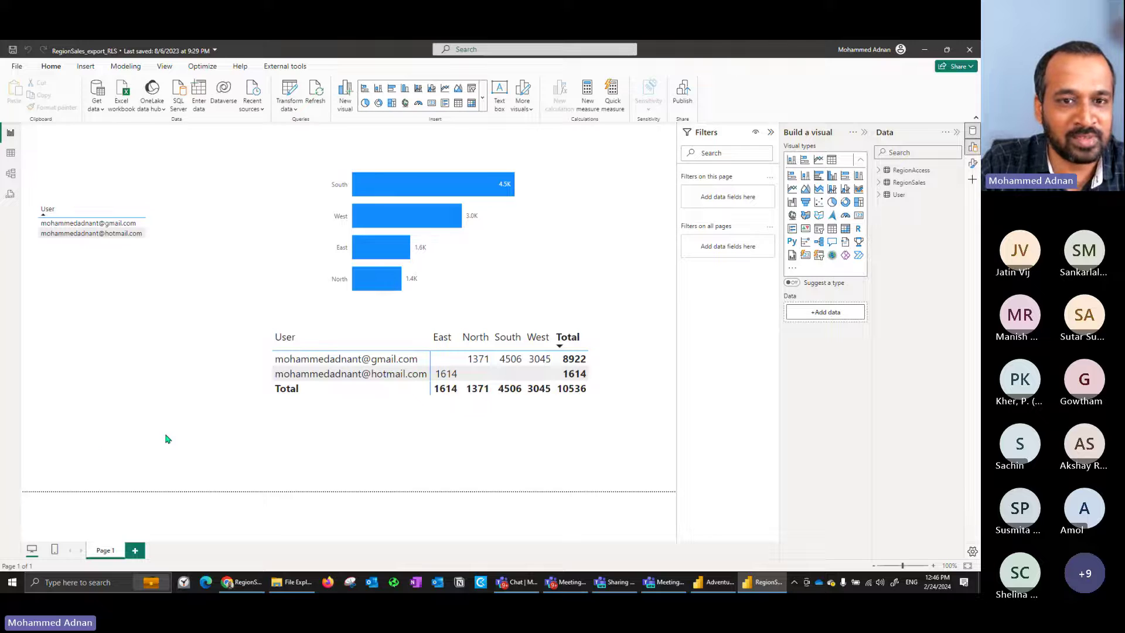
{"action": "left_click", "coordinate": [246, 583]}
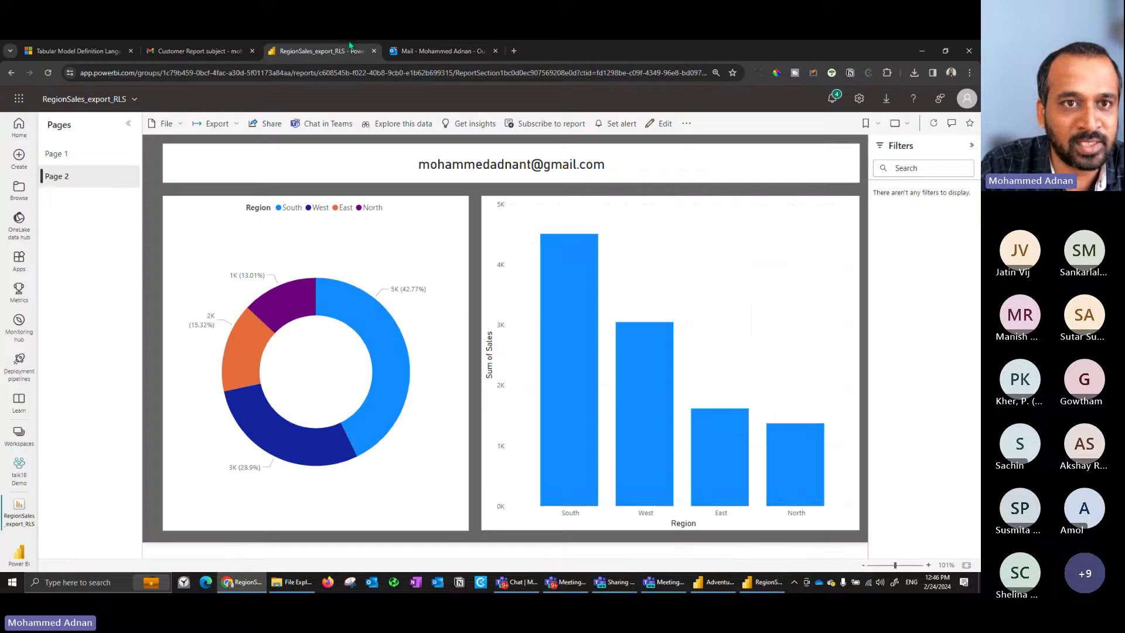
{"action": "left_click", "coordinate": [88, 153]}
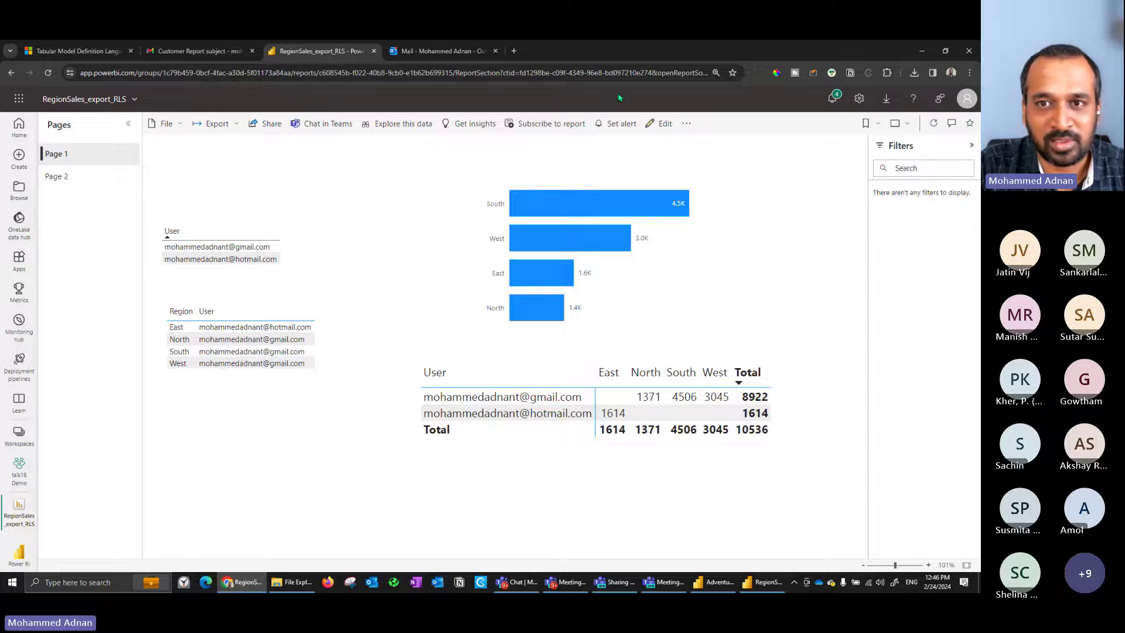
- Put the report in edit mode and inspect the fields behind the User table, region-user table, sales bar chart and matrix
{"action": "left_click", "coordinate": [665, 123]}
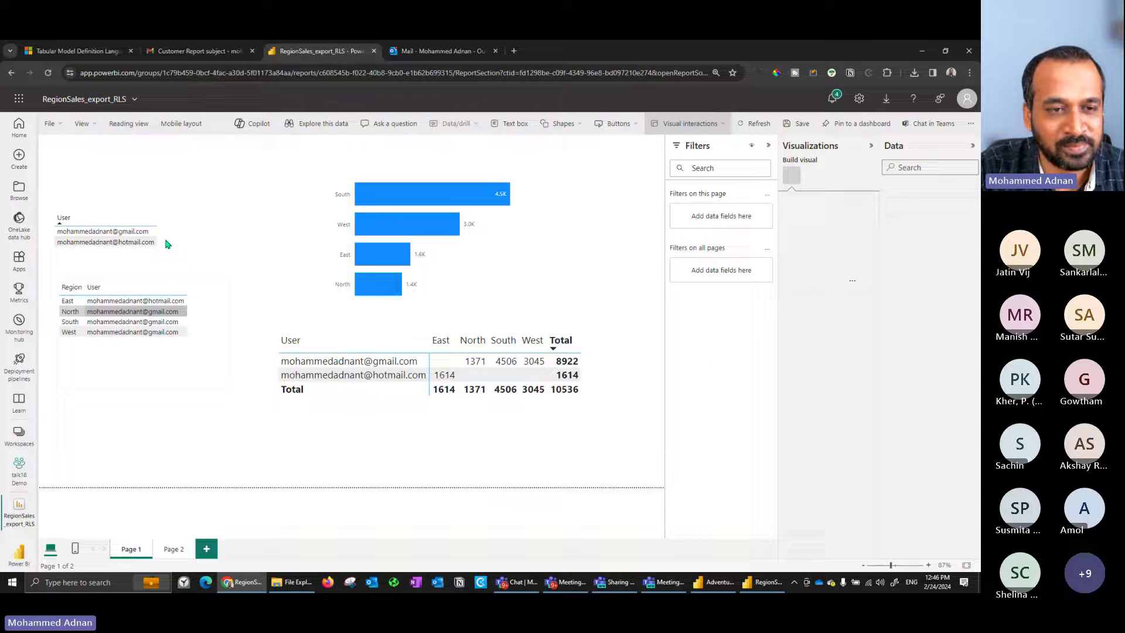
{"action": "left_click", "coordinate": [162, 239]}
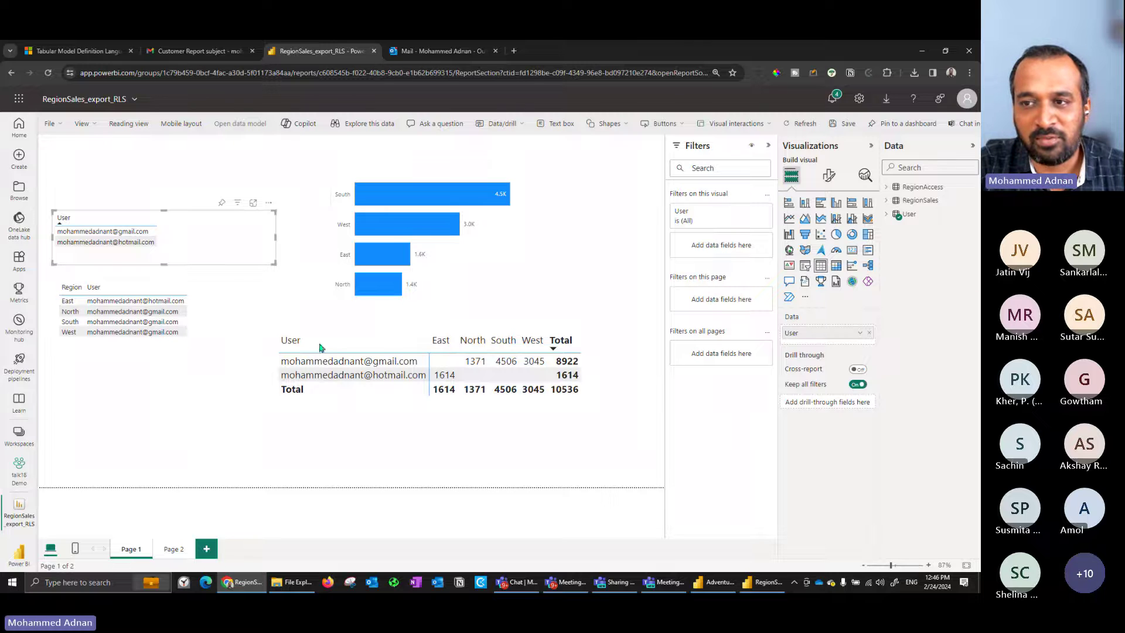
{"action": "left_click", "coordinate": [215, 327]}
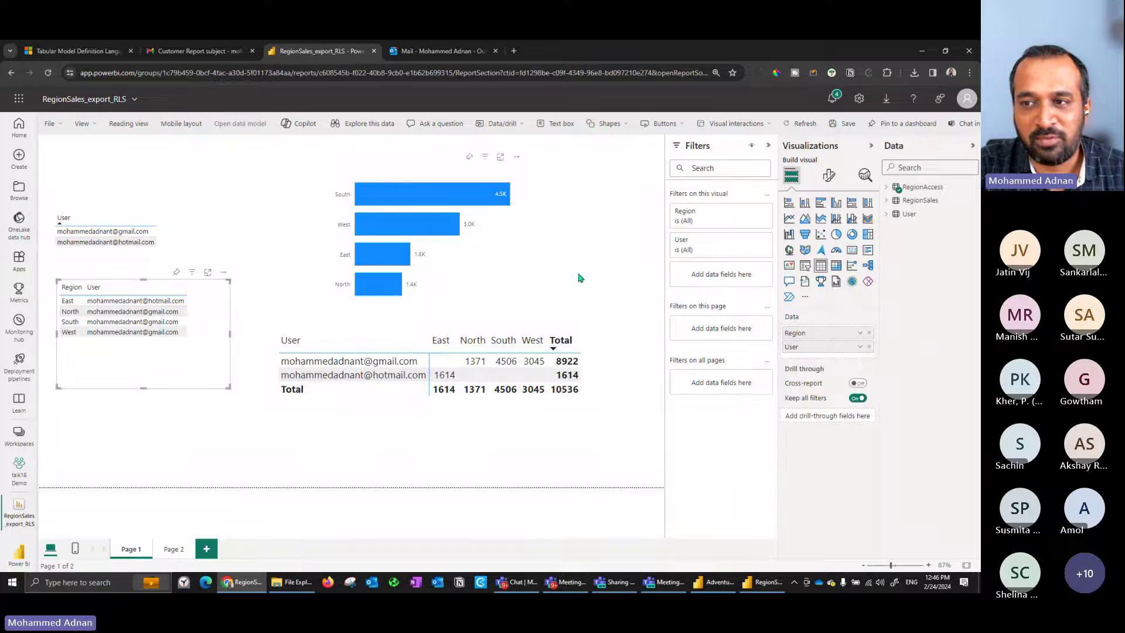
{"action": "left_click", "coordinate": [510, 252]}
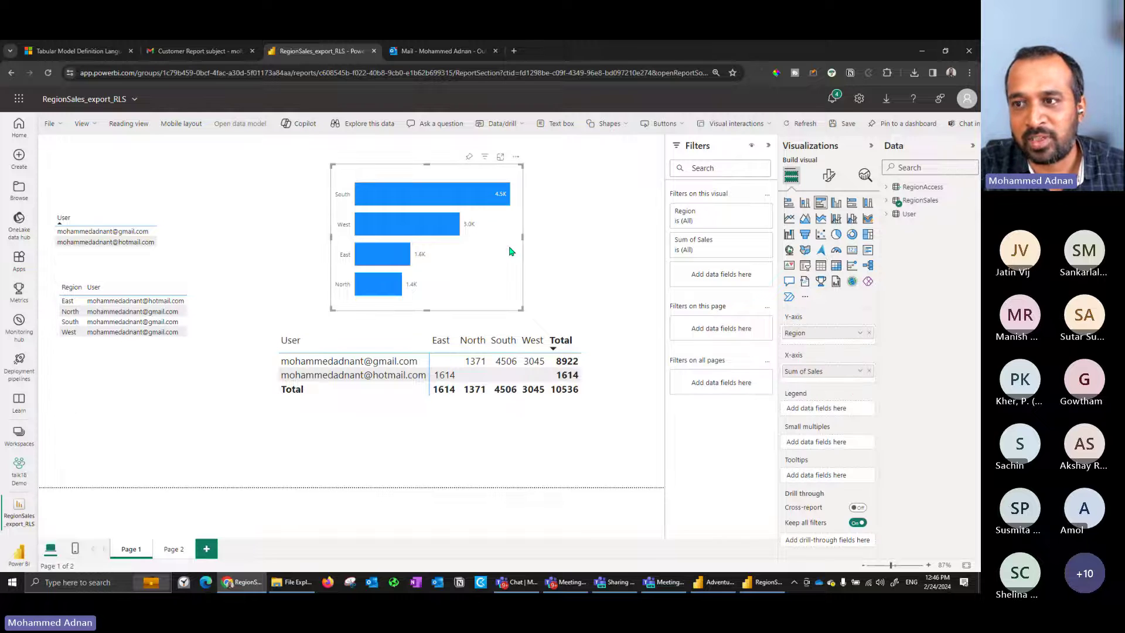
{"action": "left_click", "coordinate": [567, 412]}
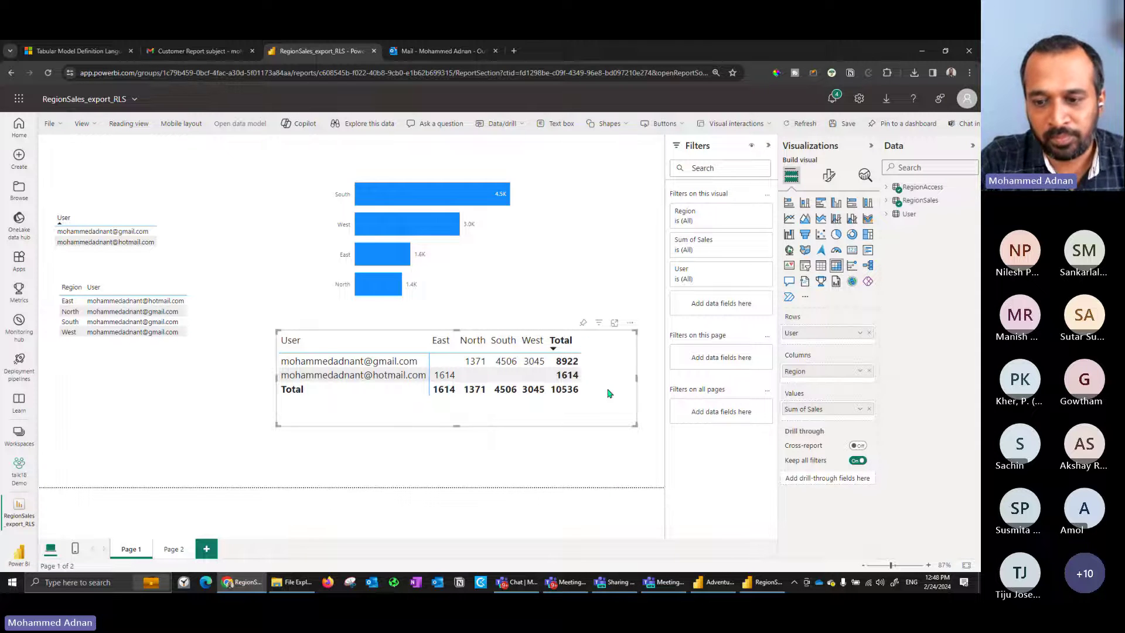
- Switch to RegionSales_export_RLS in Power BI Desktop and review the data in the RegionAccess, User and RegionSales tables
{"action": "left_click", "coordinate": [762, 582]}
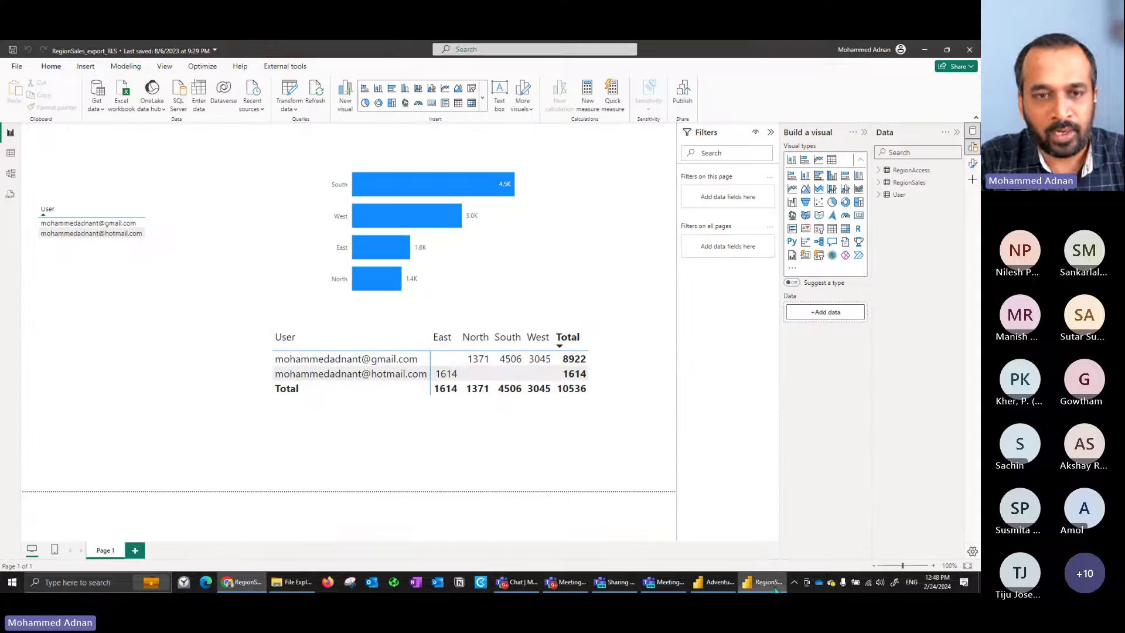
{"action": "left_click", "coordinate": [10, 154]}
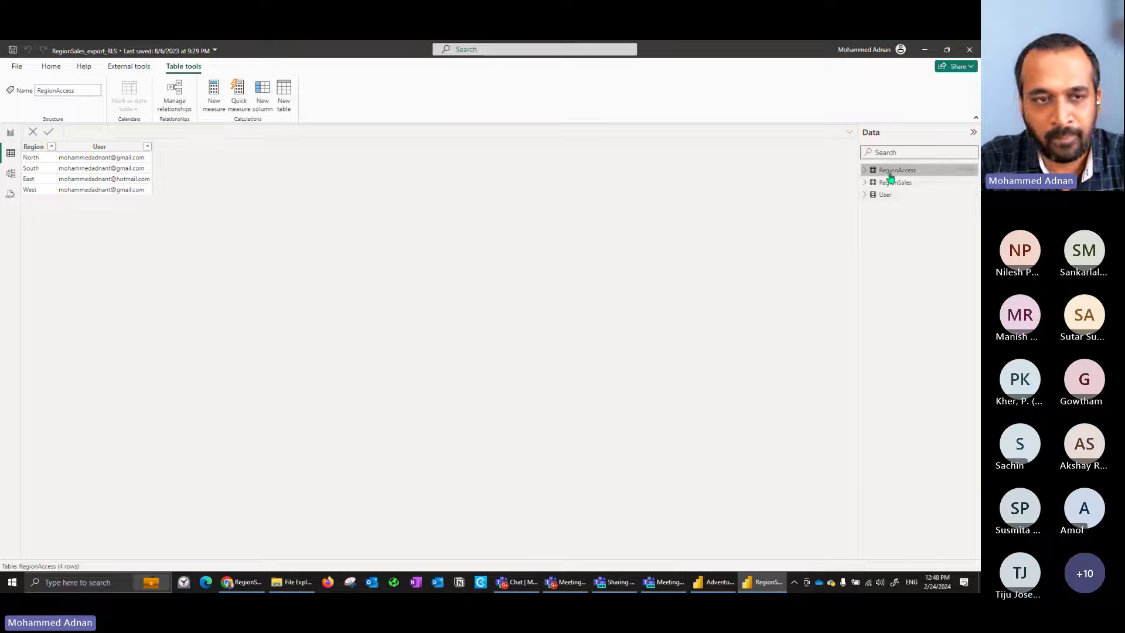
{"action": "left_click", "coordinate": [885, 195]}
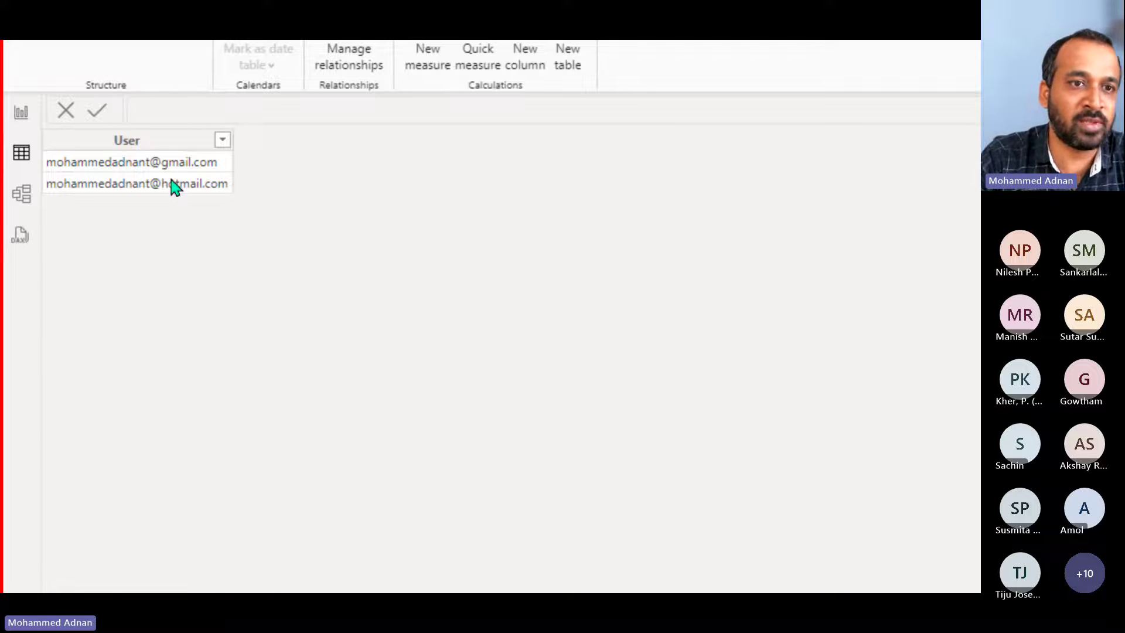
{"action": "left_click", "coordinate": [905, 184]}
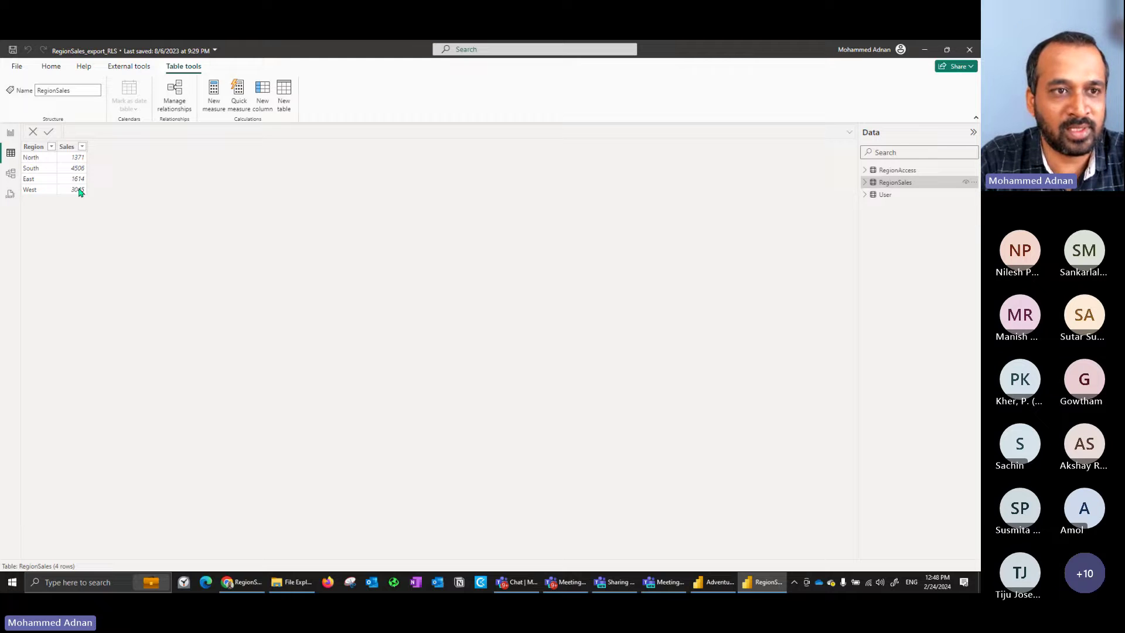
{"action": "left_click", "coordinate": [912, 171]}
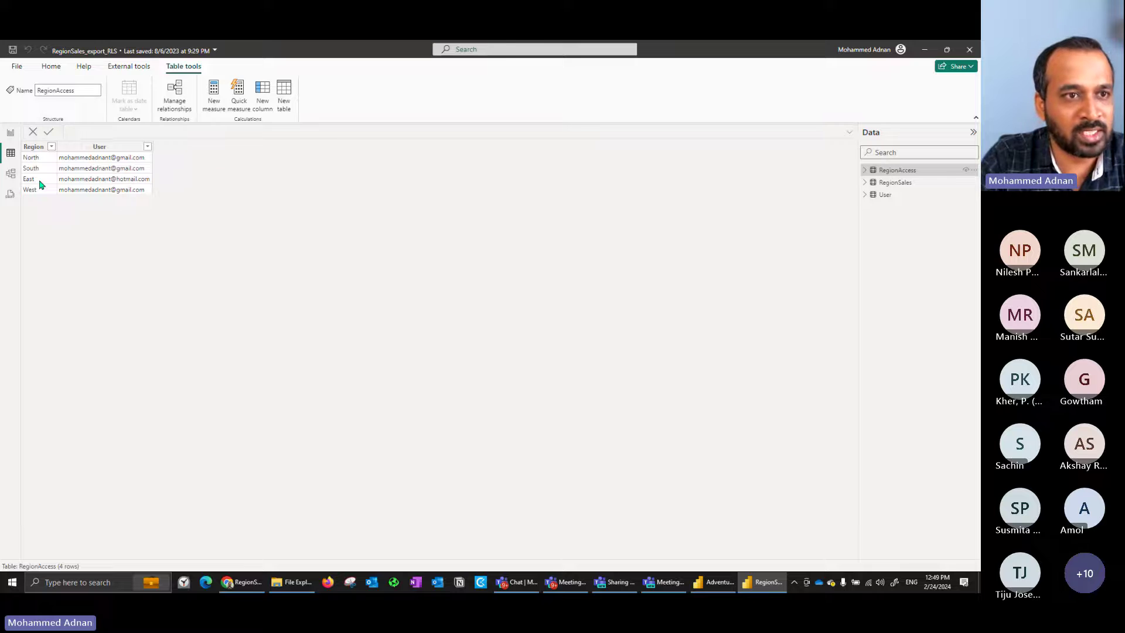
- Open the security roles and examine the DynamicRLS filter on RegionAccess, highlighting the lowercased User column and userprincipalname
{"action": "left_click", "coordinate": [10, 132]}
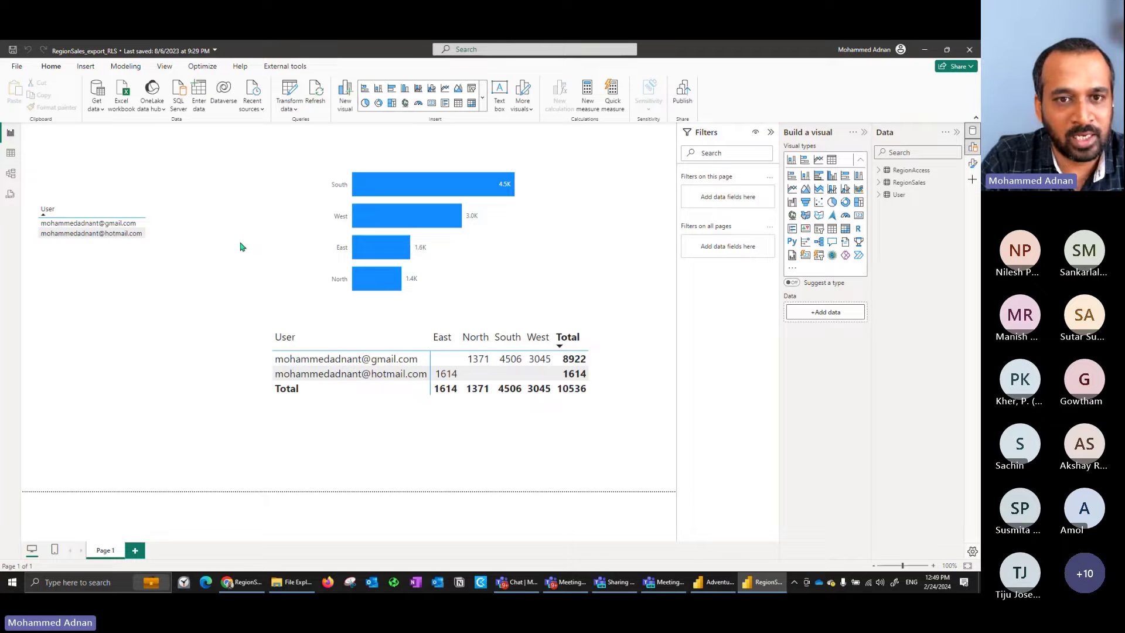
{"action": "left_click", "coordinate": [124, 68]}
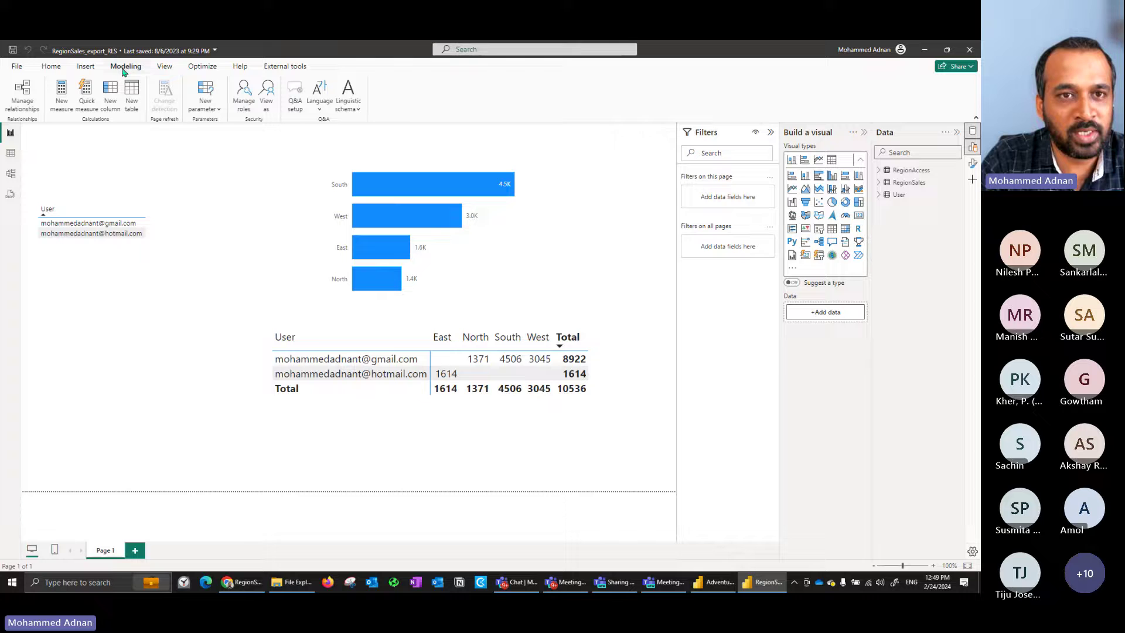
{"action": "left_click", "coordinate": [249, 97]}
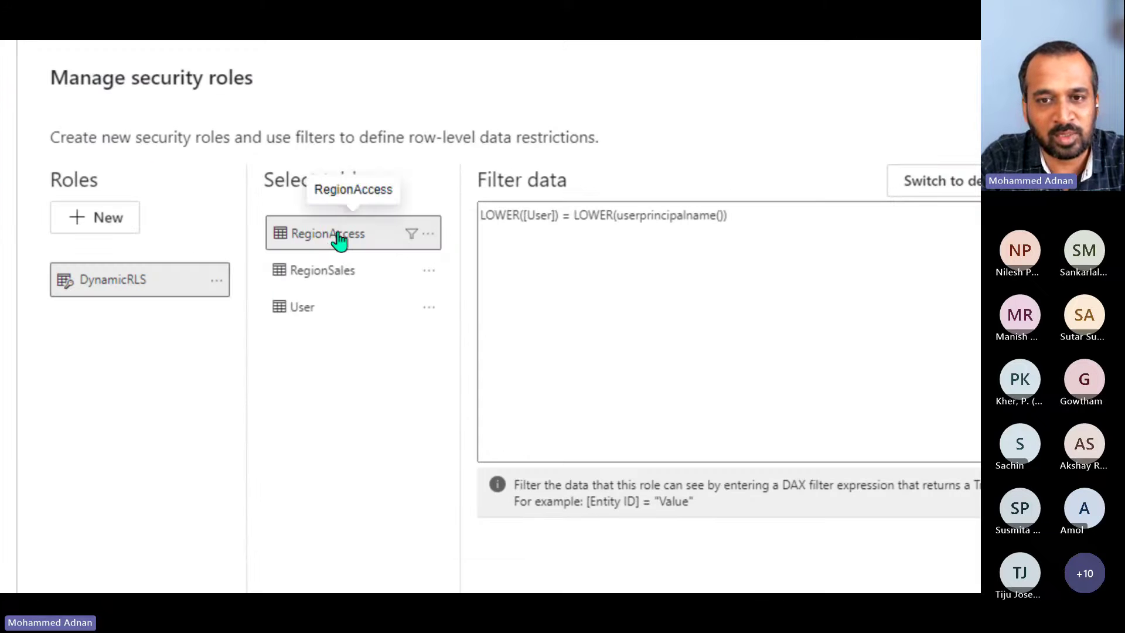
{"action": "left_click_drag", "start_coordinate": [487, 212], "coordinate": [556, 215]}
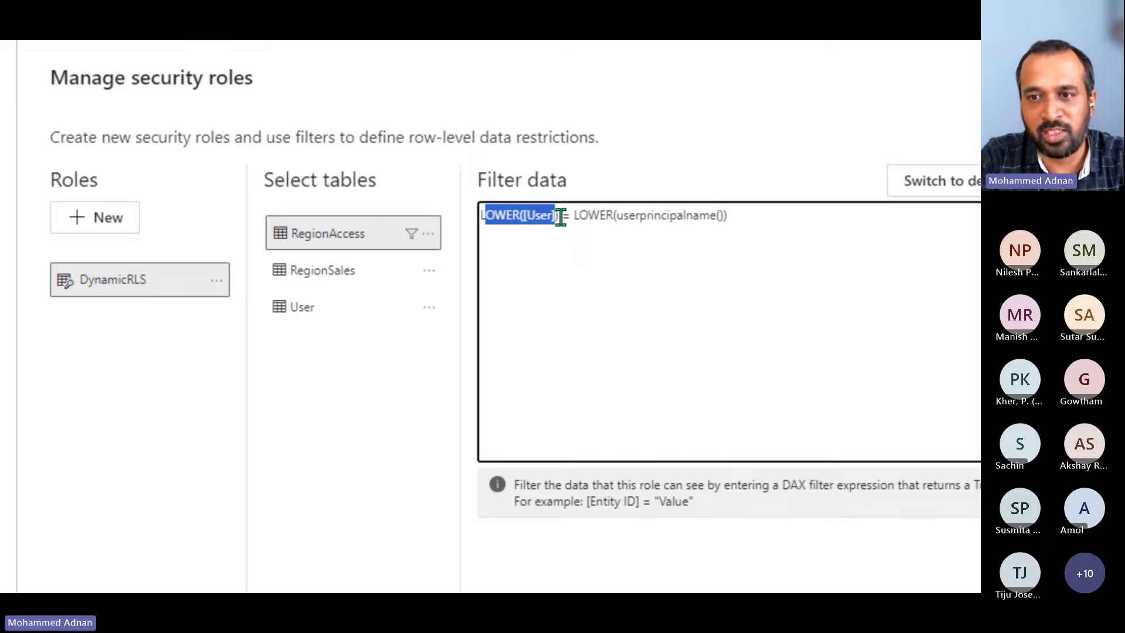
{"action": "double_click", "coordinate": [682, 222]}
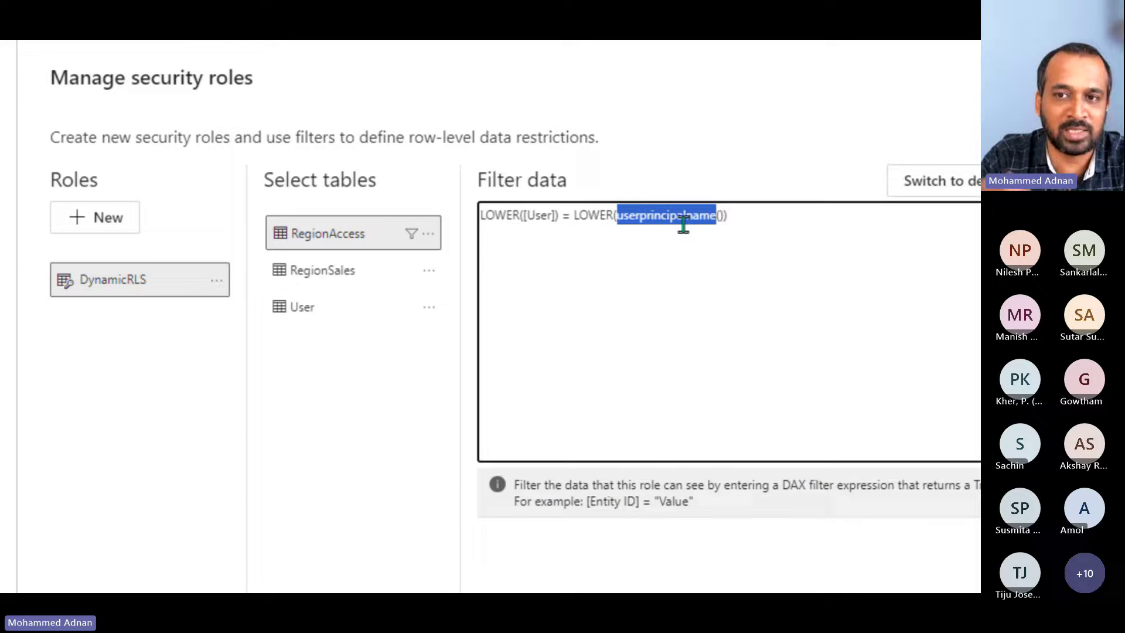
- Point out the LOWER function, User column and userprincipalname function in the DAX filter expression, and close the security roles
{"action": "left_click", "coordinate": [502, 212]}
{"action": "double_click", "coordinate": [503, 215]}
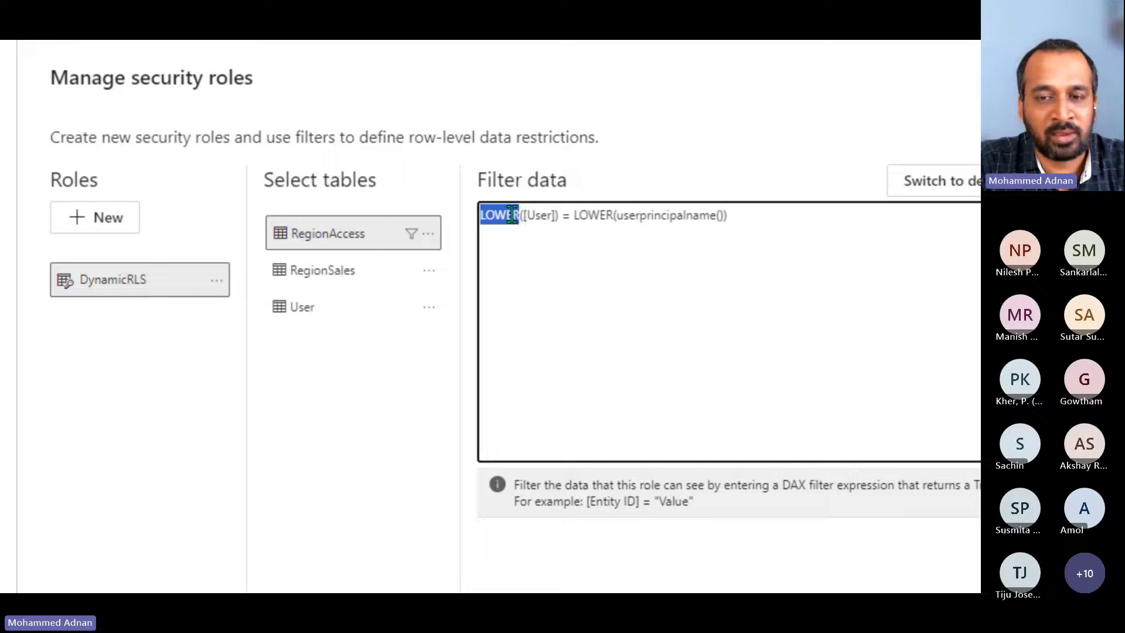
{"action": "left_click", "coordinate": [641, 213]}
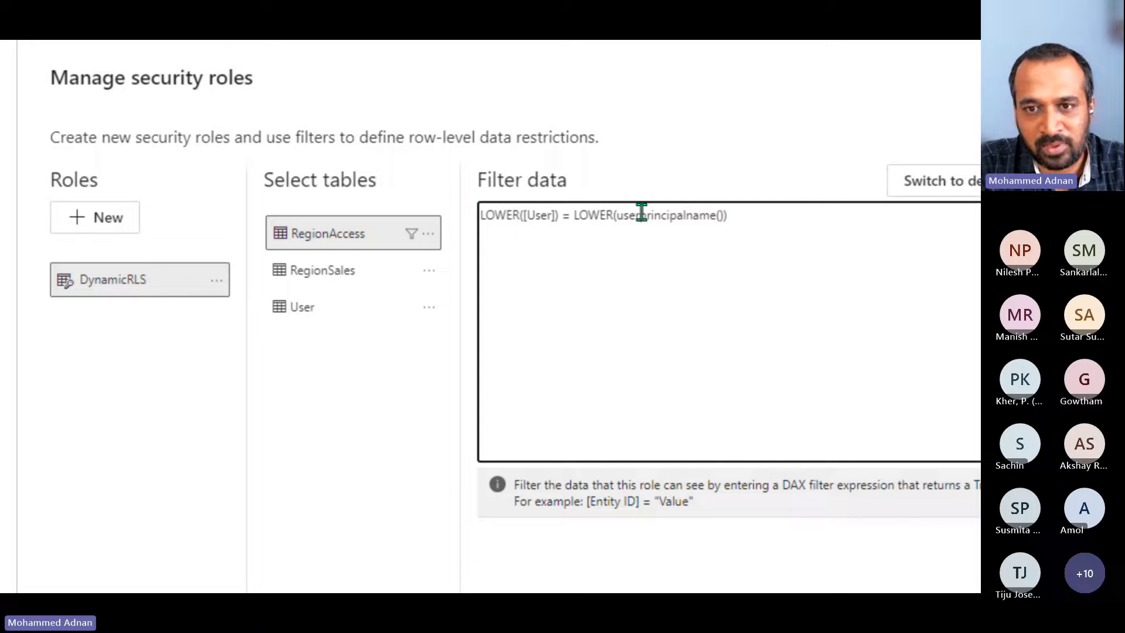
{"action": "double_click", "coordinate": [538, 215]}
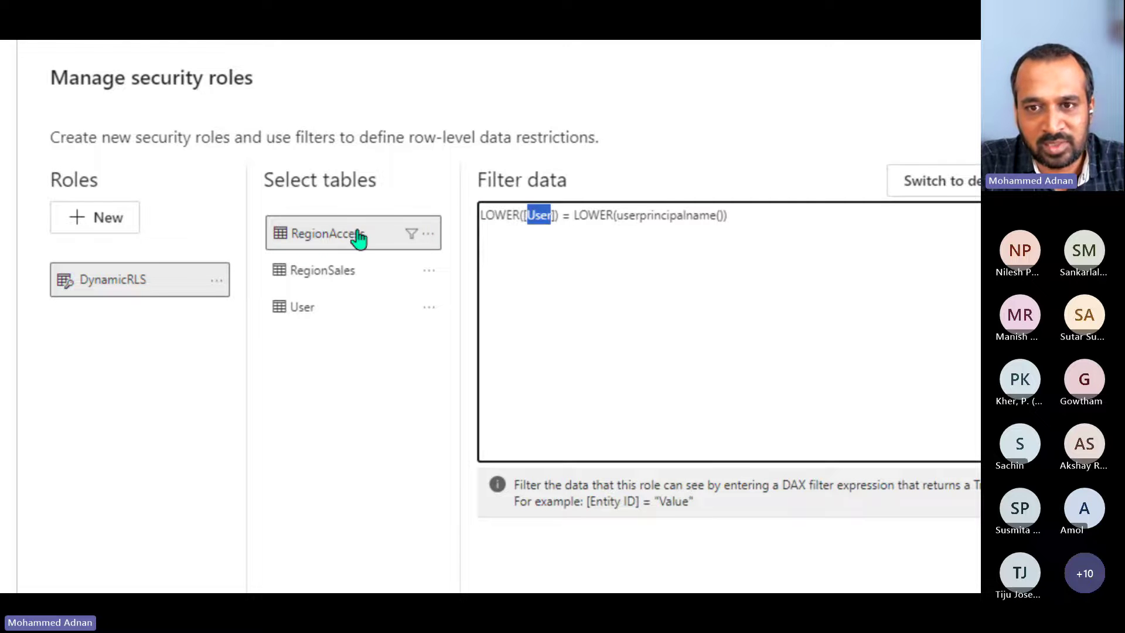
{"action": "left_click", "coordinate": [682, 208]}
{"action": "double_click", "coordinate": [672, 212]}
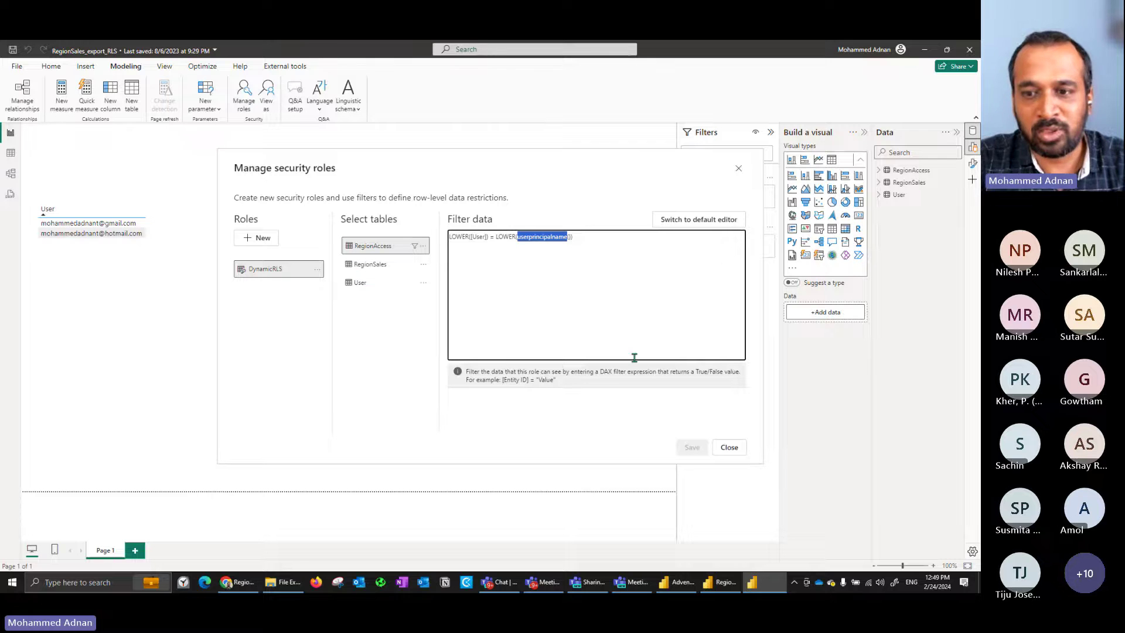
{"action": "left_click", "coordinate": [730, 448]}
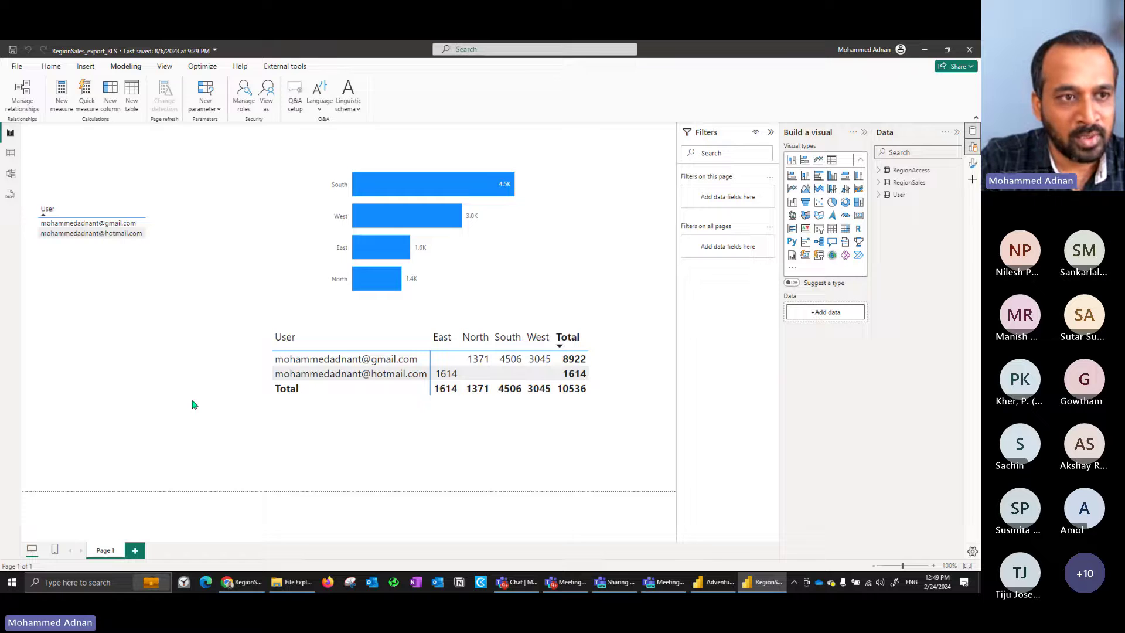
- Move the User table below RegionAccess in the model diagram, and return to the report page
{"action": "left_click", "coordinate": [11, 174]}
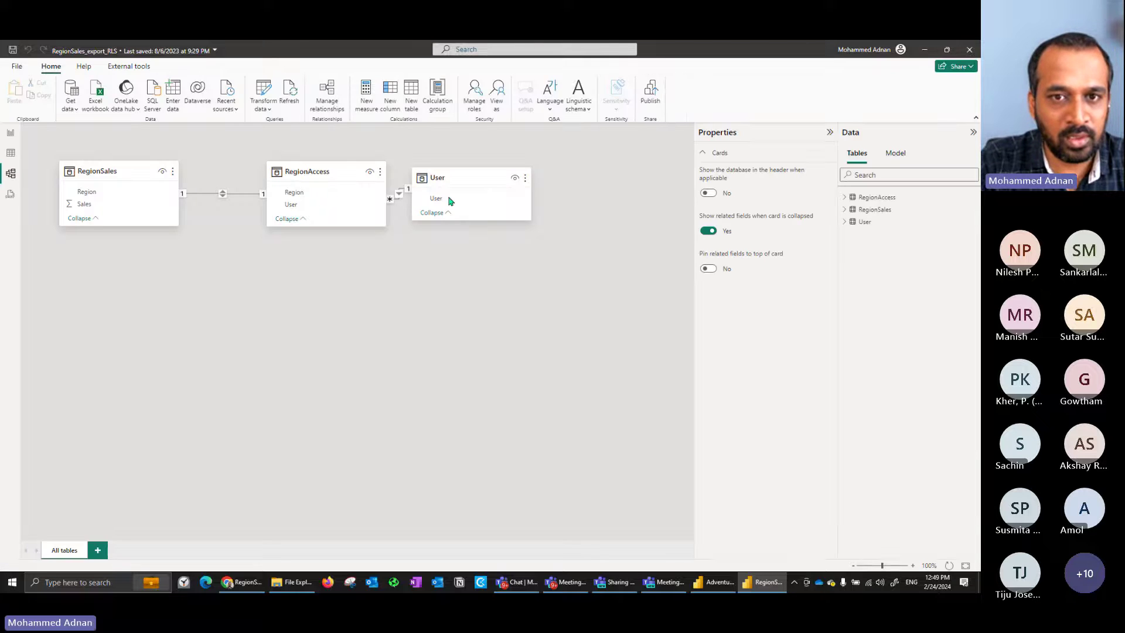
{"action": "left_click_drag", "start_coordinate": [449, 187], "coordinate": [331, 316]}
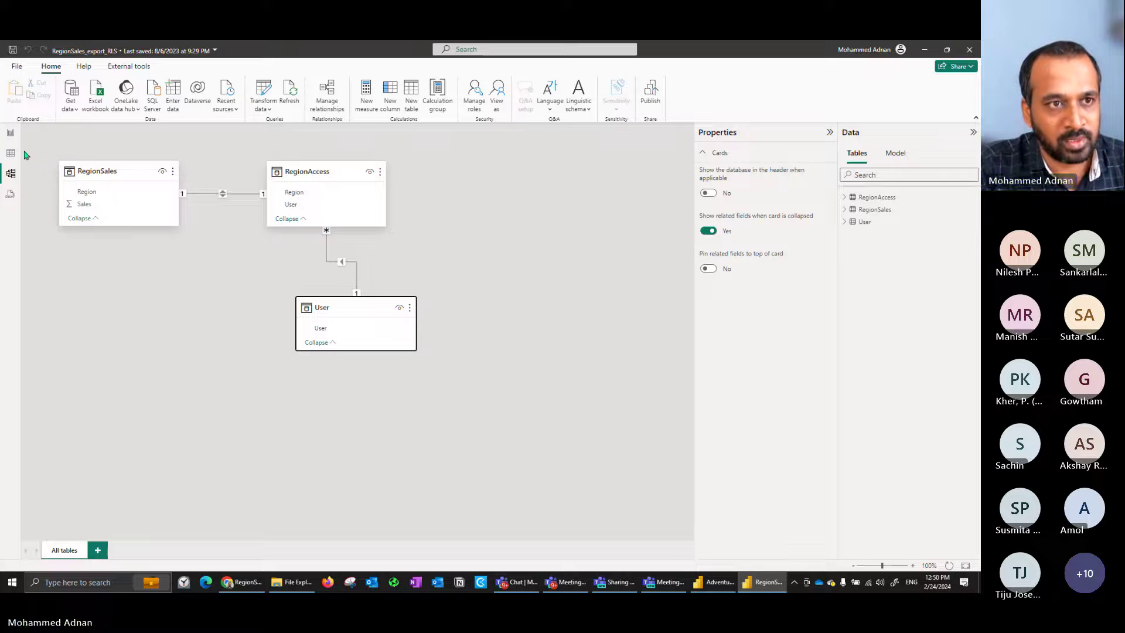
{"action": "left_click", "coordinate": [10, 134]}
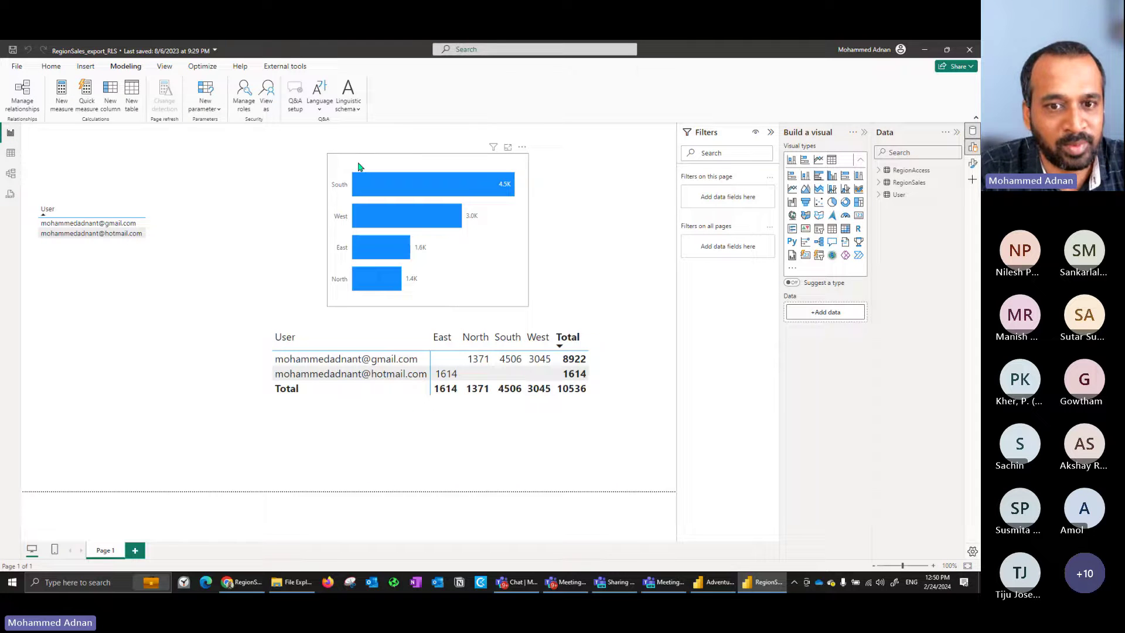
- Switch to the browser and review the Customer Report subscription e-mail in Gmail, from its message down to the attachments
{"action": "key", "text": "alt+Tab"}
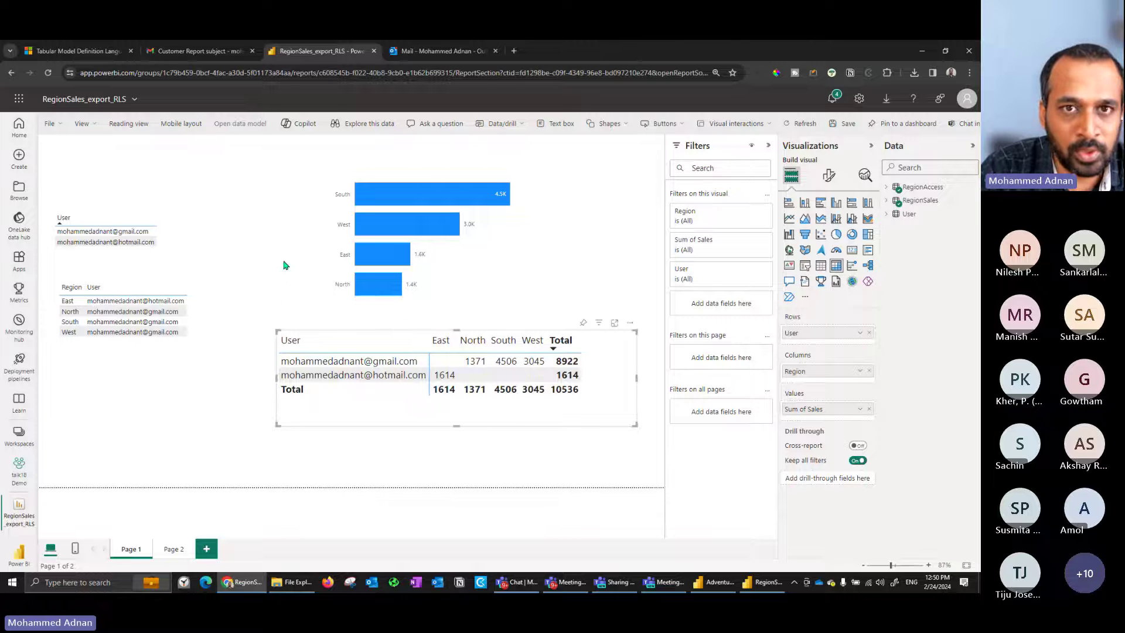
{"action": "left_click", "coordinate": [194, 51]}
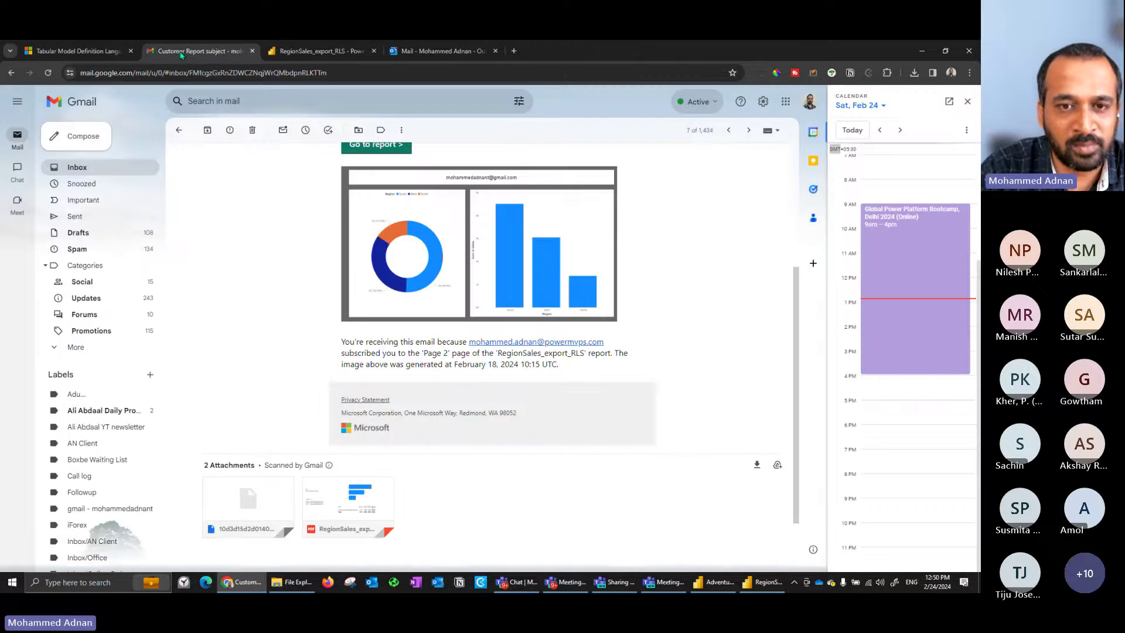
{"action": "scroll", "coordinate": [437, 243], "scroll_direction": "up", "scroll_amount": 4}
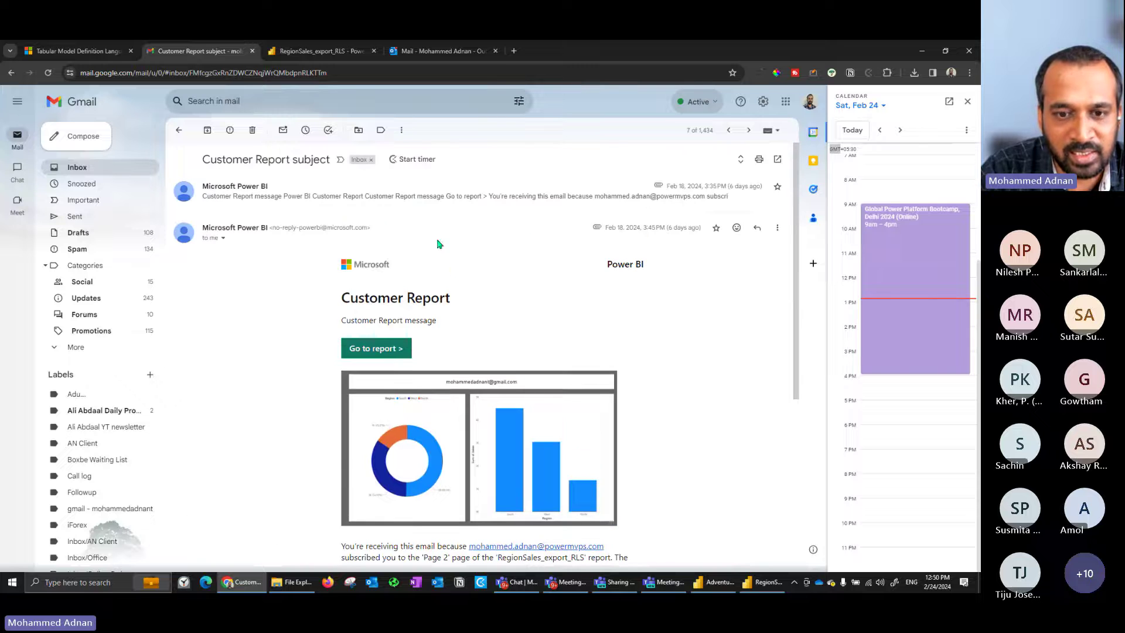
{"action": "scroll", "coordinate": [457, 405], "scroll_direction": "down", "scroll_amount": 3}
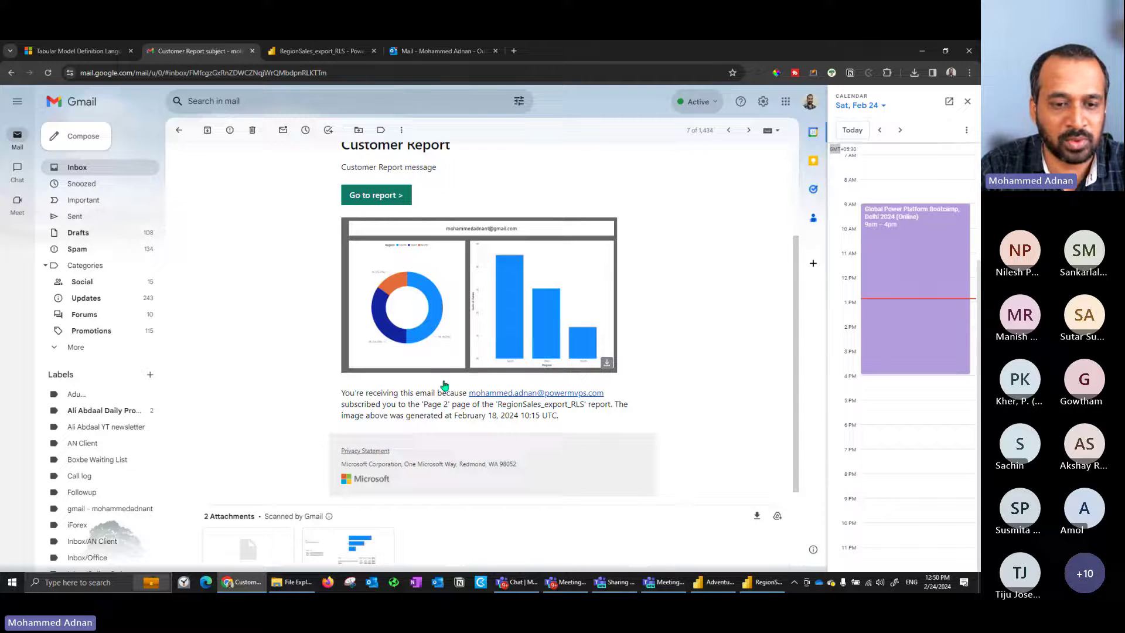
{"action": "scroll", "coordinate": [330, 437], "scroll_direction": "down", "scroll_amount": 2}
- Preview the RegionSales_export_RLS.pdf attachment in Gmail, and switch to the other recipient's copy in Outlook
{"action": "mouse_move", "coordinate": [346, 432]}
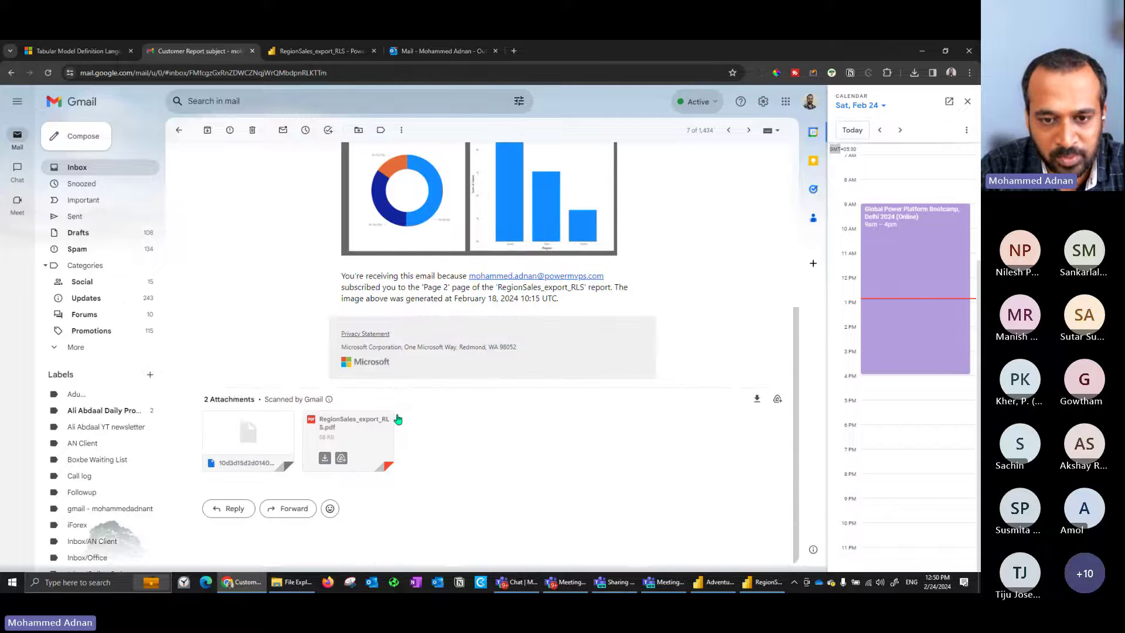
{"action": "left_click", "coordinate": [348, 432]}
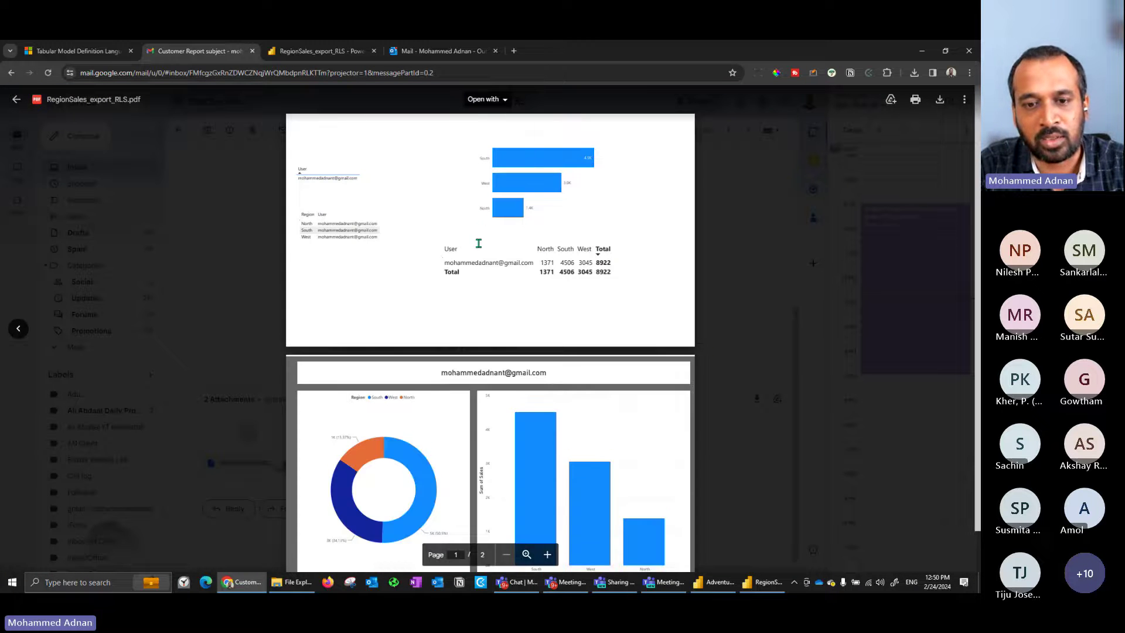
{"action": "scroll", "coordinate": [474, 427], "scroll_direction": "down", "scroll_amount": 1}
{"action": "scroll", "coordinate": [412, 287], "scroll_direction": "up", "scroll_amount": 1}
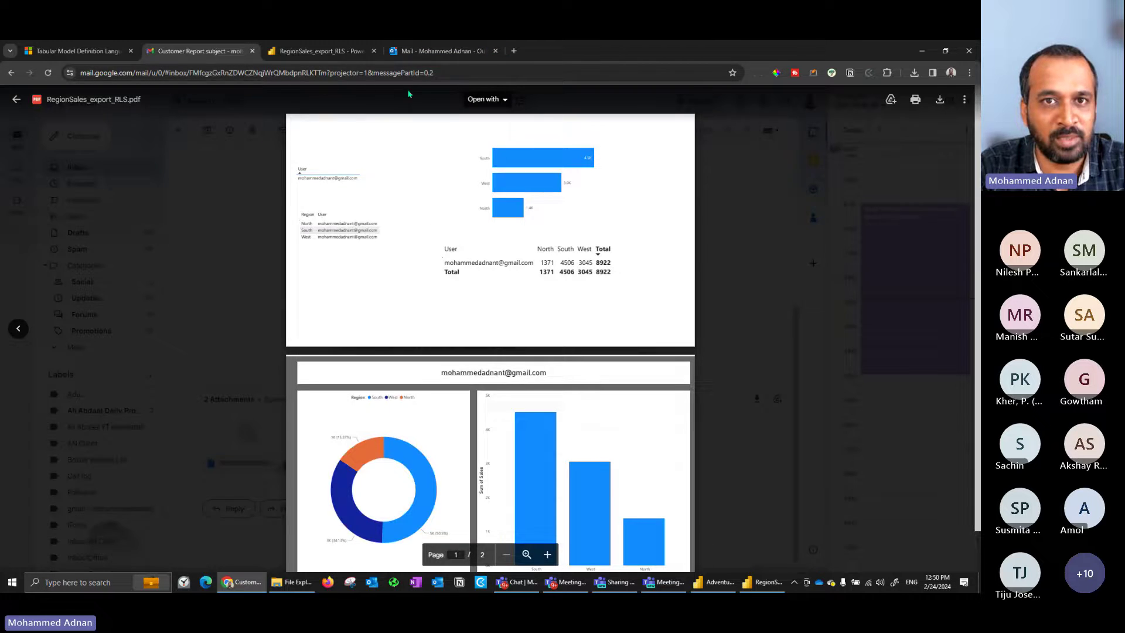
{"action": "key", "text": "ctrl+4"}
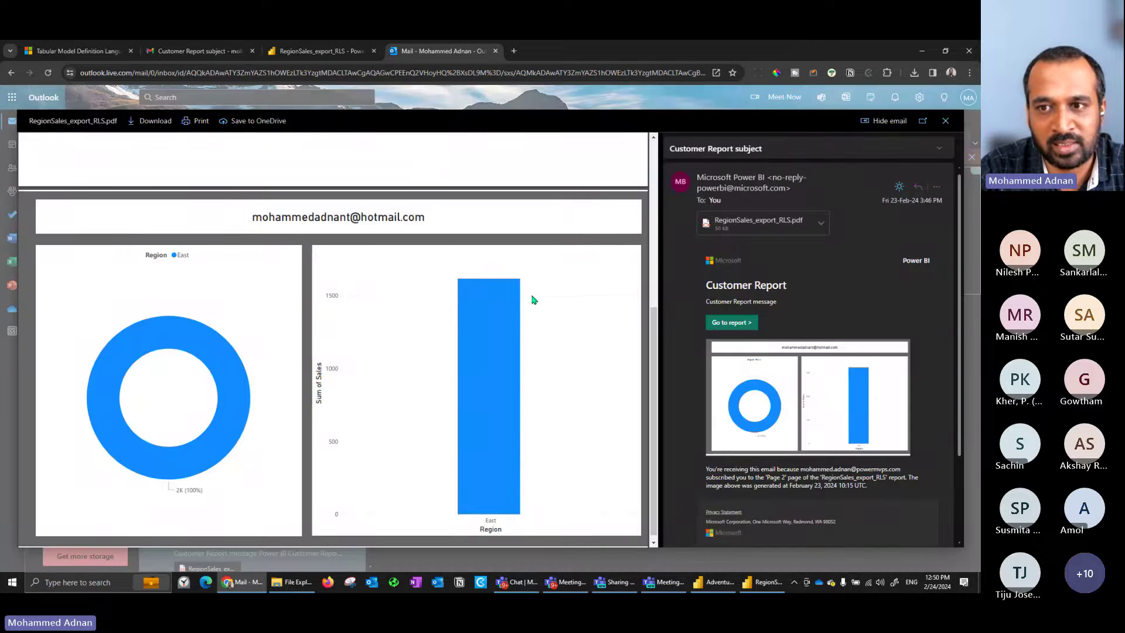
- Review both pages of the RegionSales_export_RLS.pdf attachment in Outlook, and return to the RegionSales_export_RLS report in Power BI
{"action": "scroll", "coordinate": [534, 300], "scroll_direction": "up", "scroll_amount": 5}
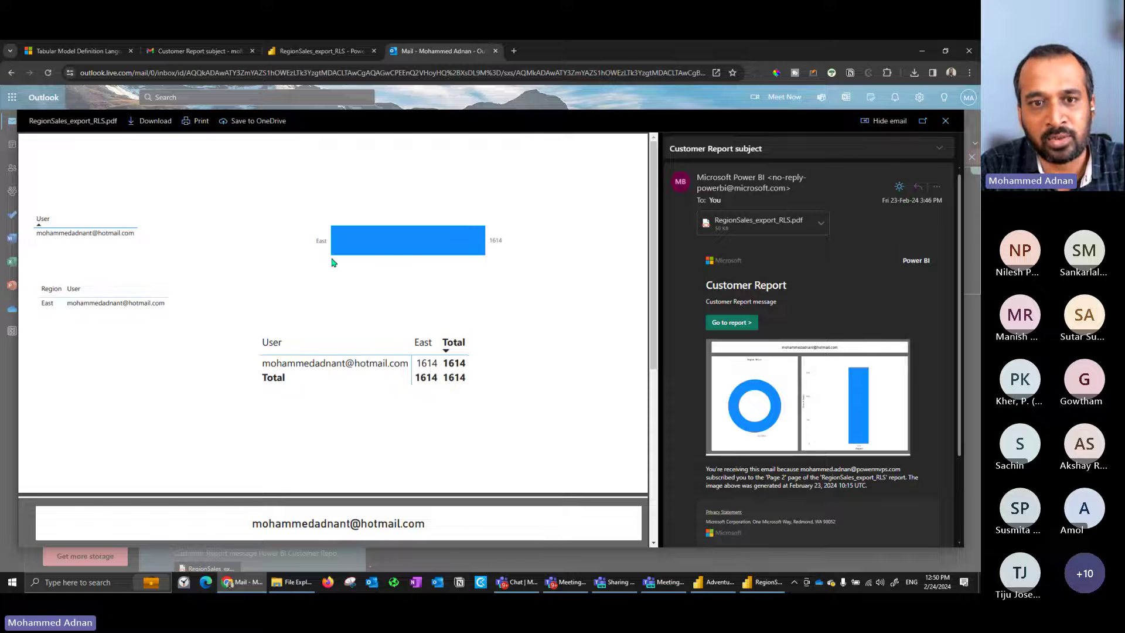
{"action": "scroll", "coordinate": [414, 257], "scroll_direction": "down", "scroll_amount": 5}
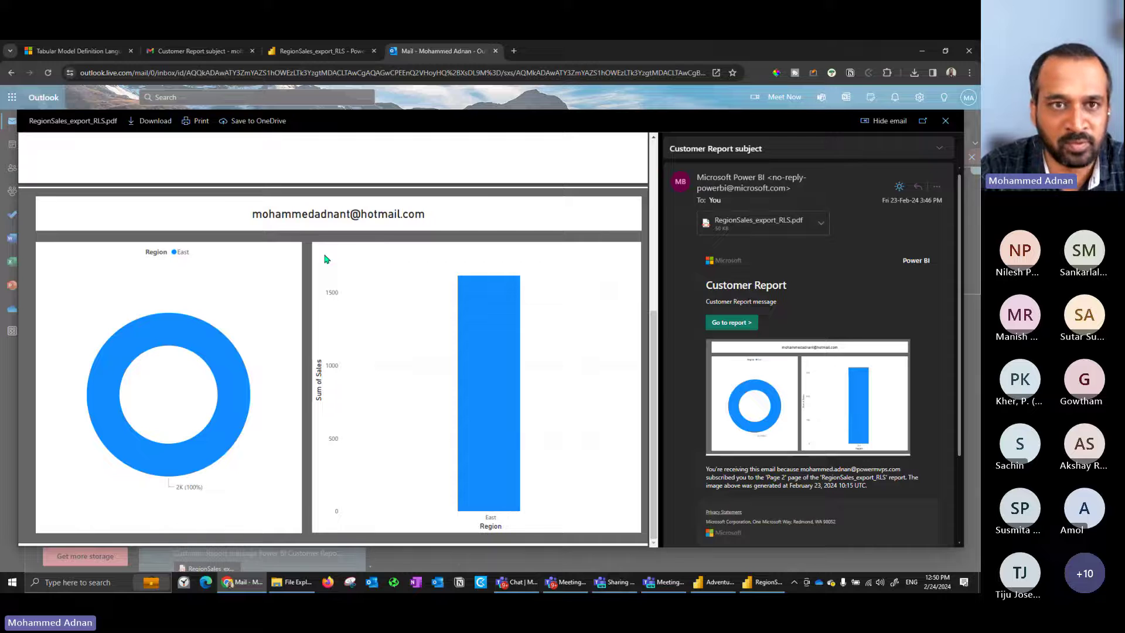
{"action": "left_click", "coordinate": [289, 55]}
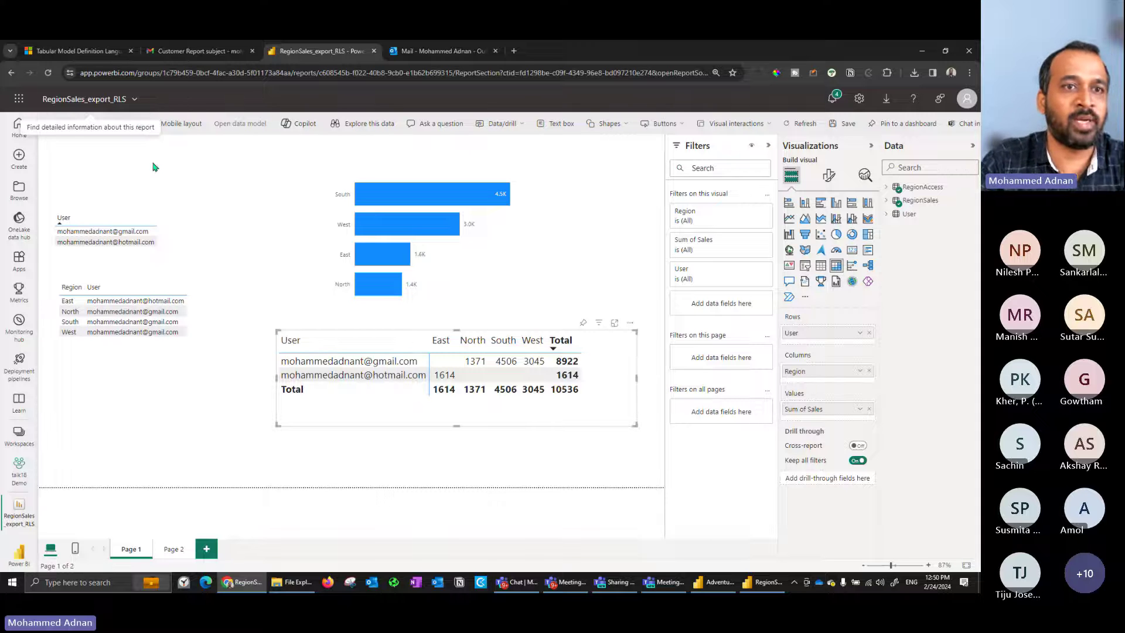
- Switch the report to reading view and start a new subscription of the type Dynamic per recipient (preview)
{"action": "left_click", "coordinate": [139, 124]}
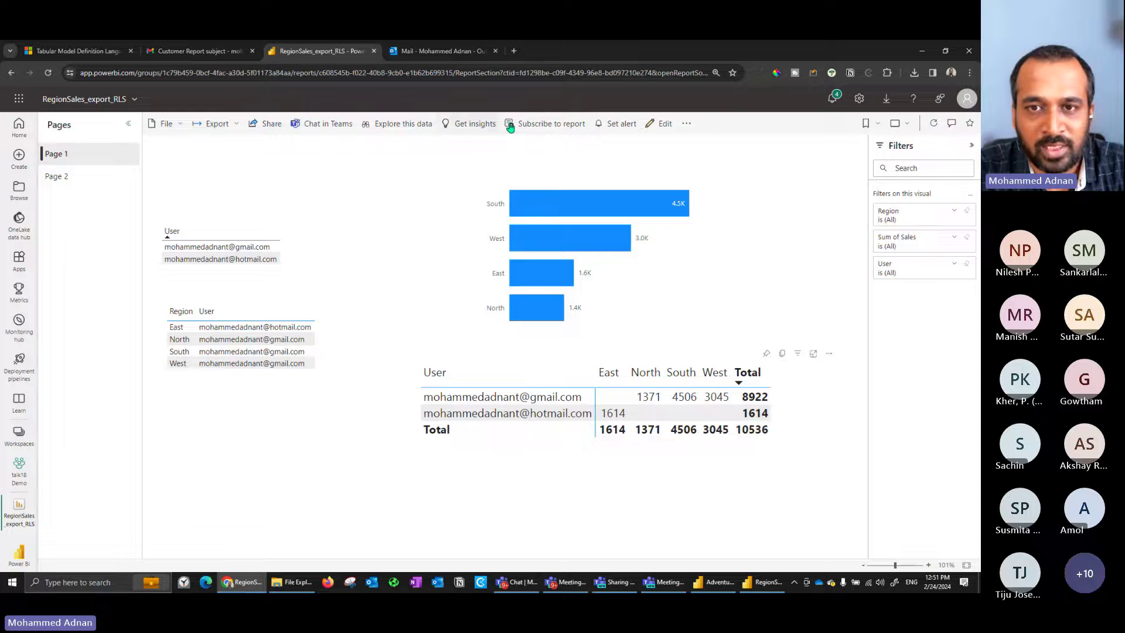
{"action": "left_click", "coordinate": [566, 131]}
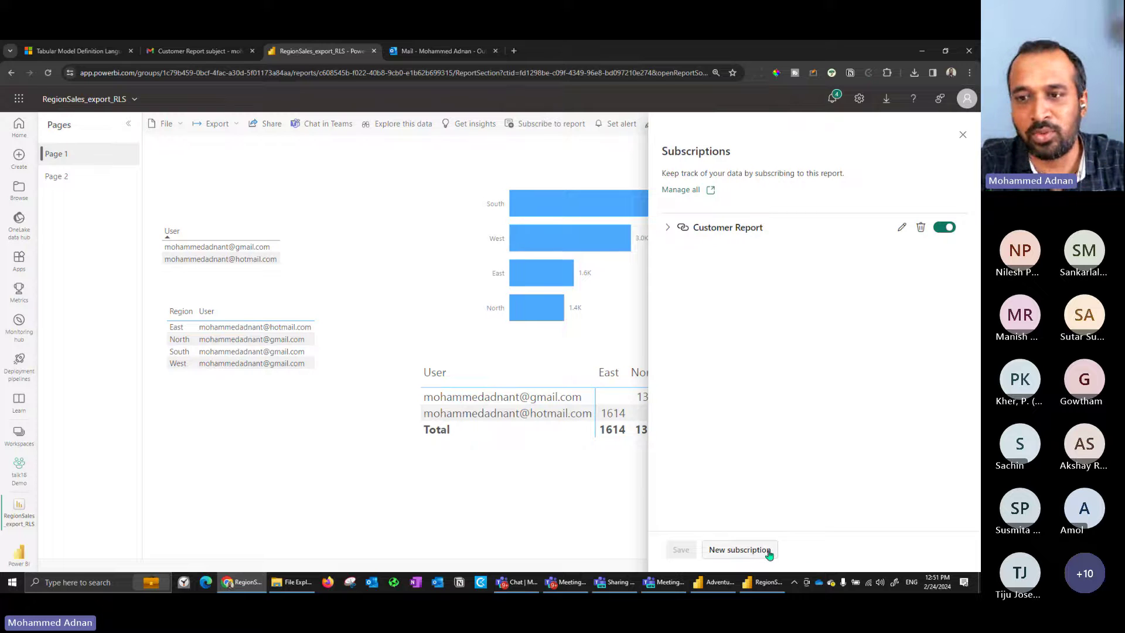
{"action": "left_click", "coordinate": [738, 555]}
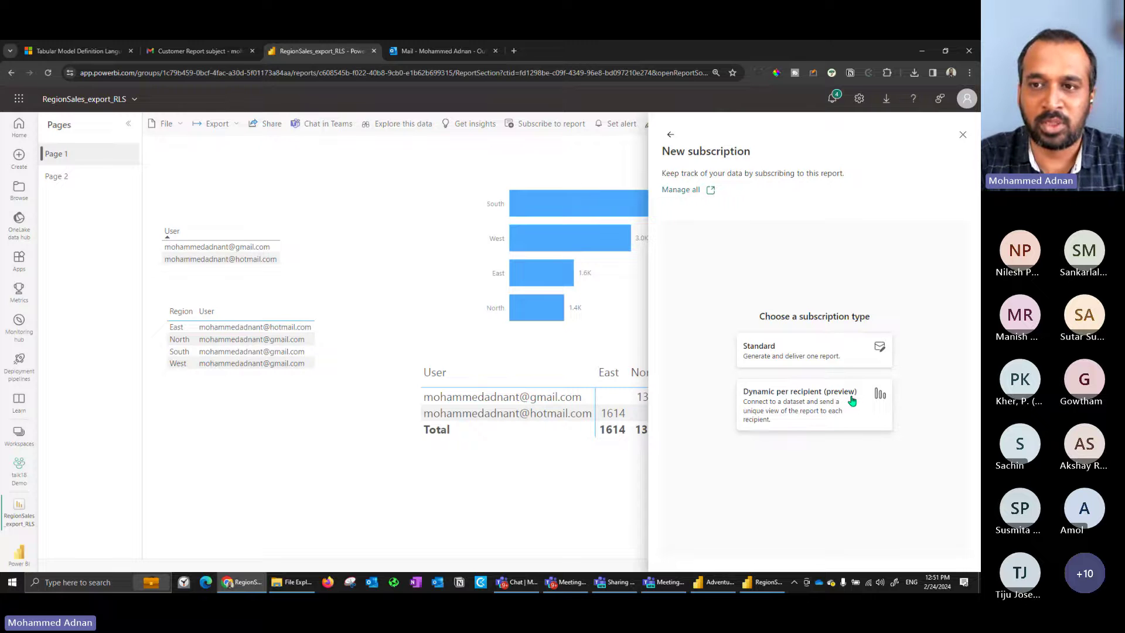
{"action": "left_click", "coordinate": [805, 400]}
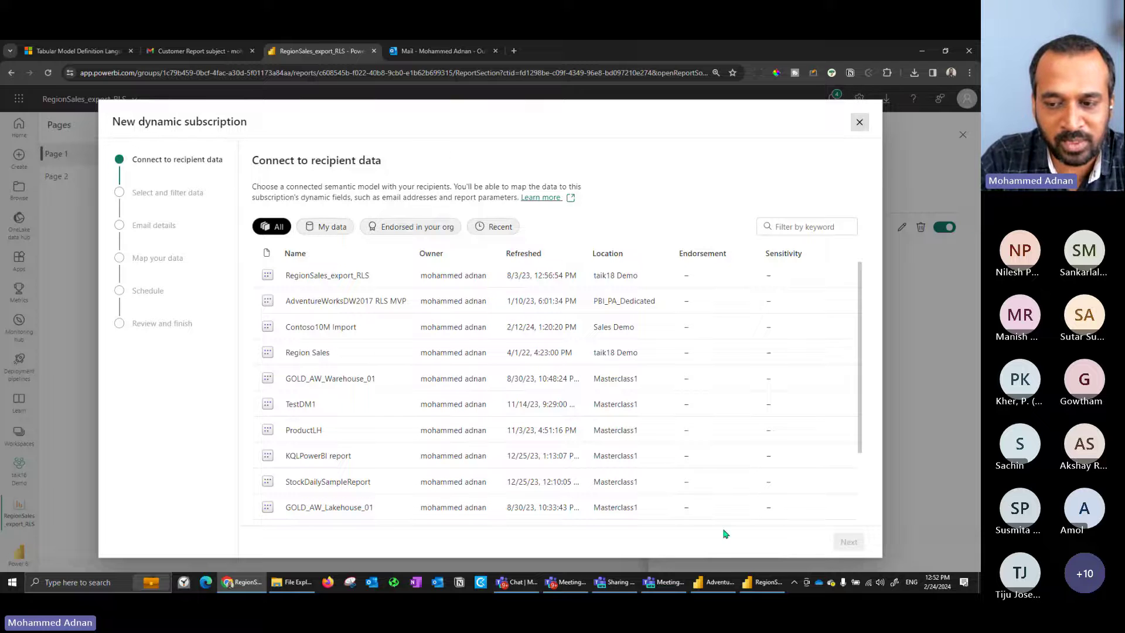
- Look at the User table's data in the RegionSales_export_RLS file in Power BI Desktop, and return to the subscription in the browser
{"action": "mouse_move", "coordinate": [764, 591]}
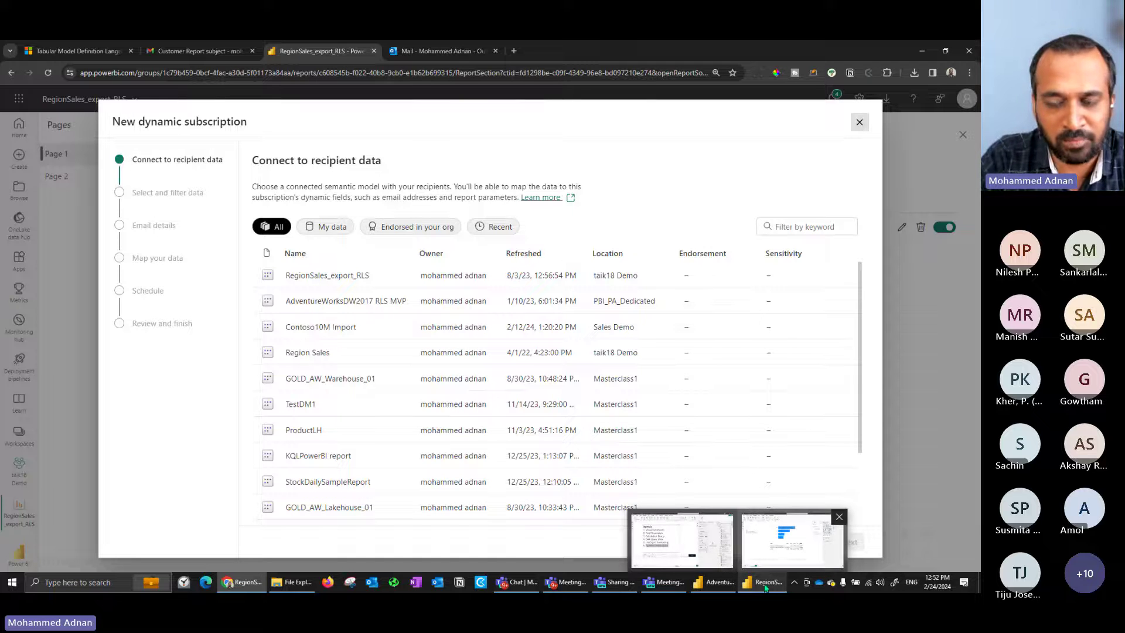
{"action": "left_click", "coordinate": [793, 540]}
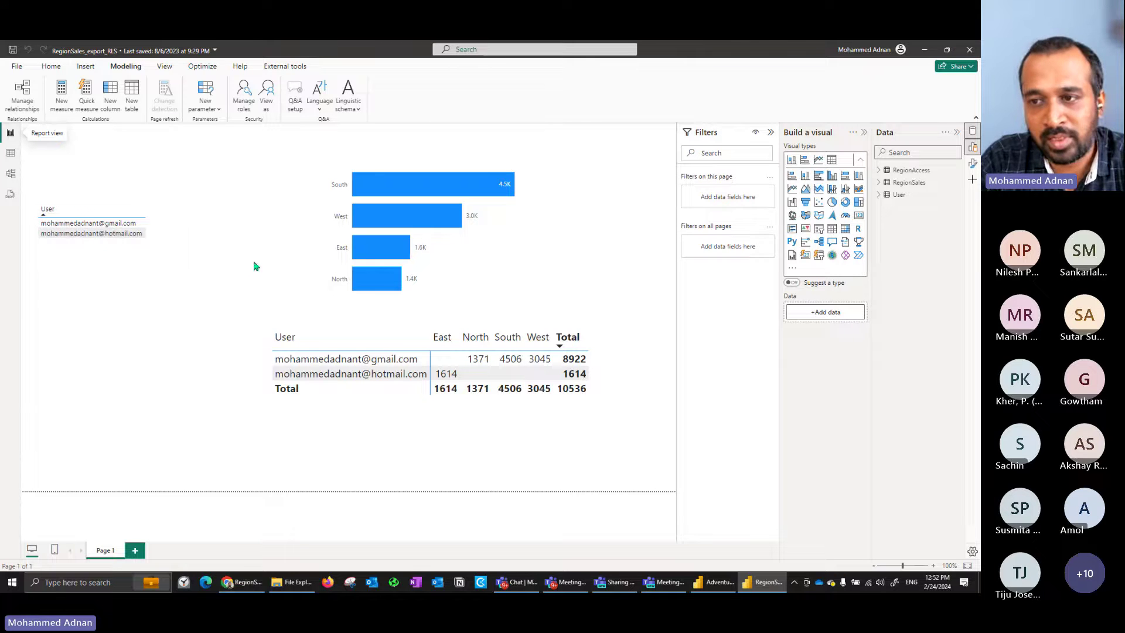
{"action": "left_click", "coordinate": [10, 153]}
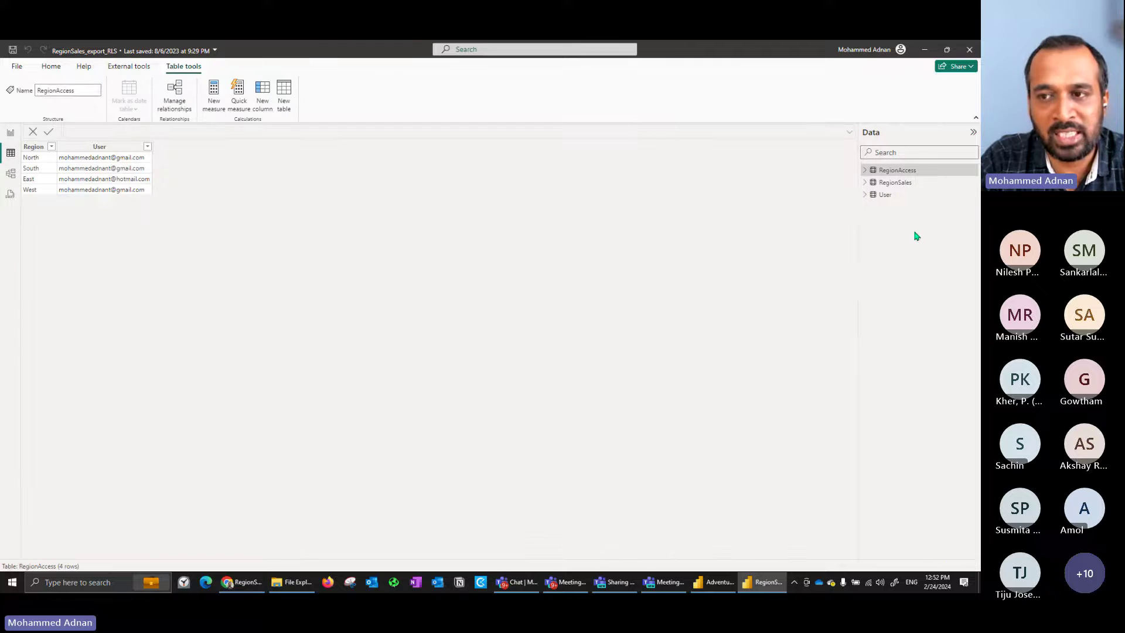
{"action": "left_click", "coordinate": [882, 195]}
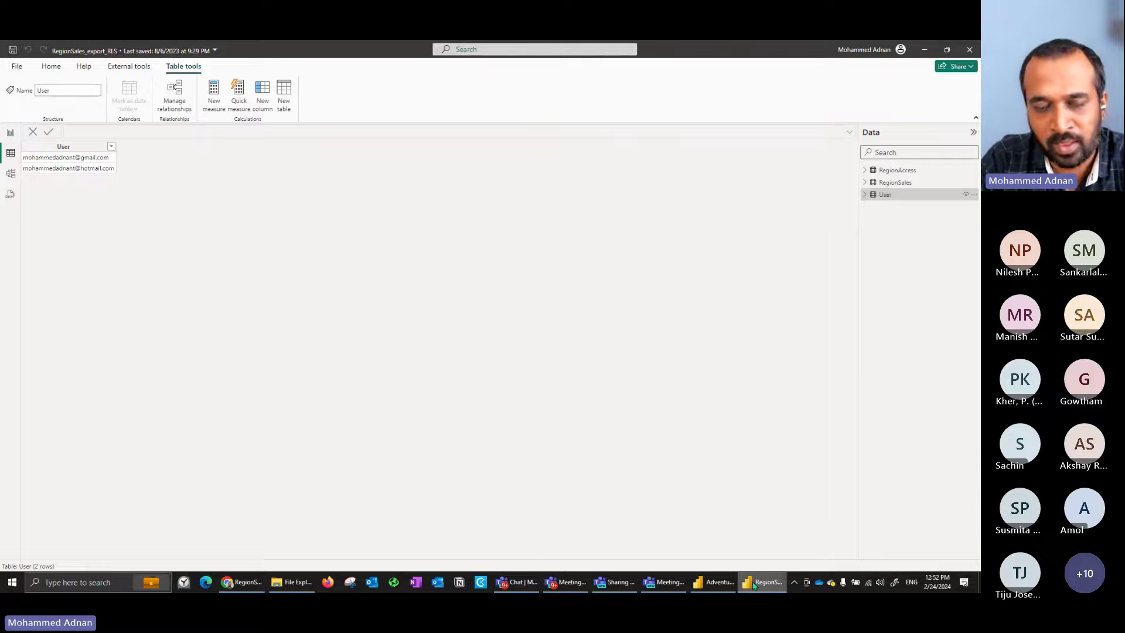
{"action": "mouse_move", "coordinate": [755, 586]}
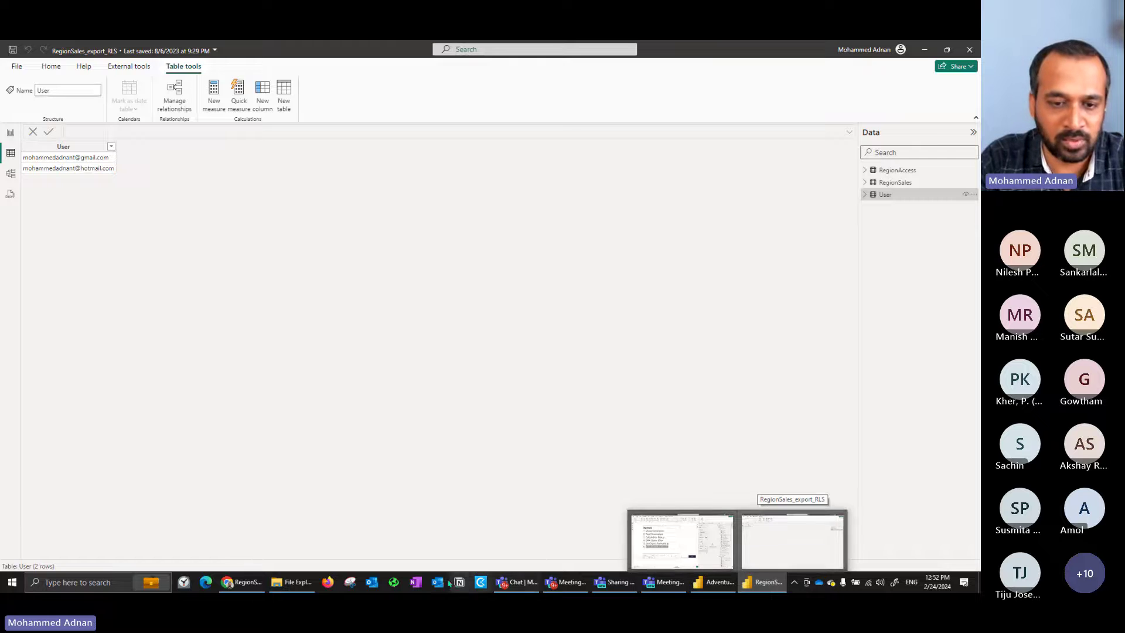
{"action": "left_click", "coordinate": [252, 584]}
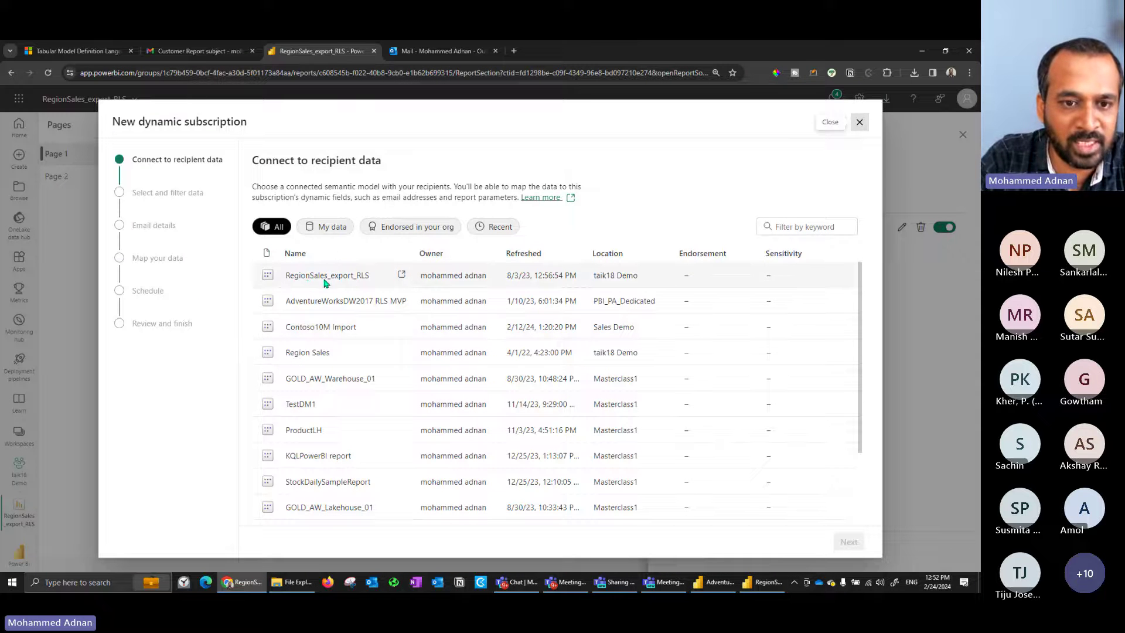
- Connect the subscription to the RegionSales_export_RLS semantic model and add the User field from the User table as recipient data
{"action": "left_click", "coordinate": [356, 282]}
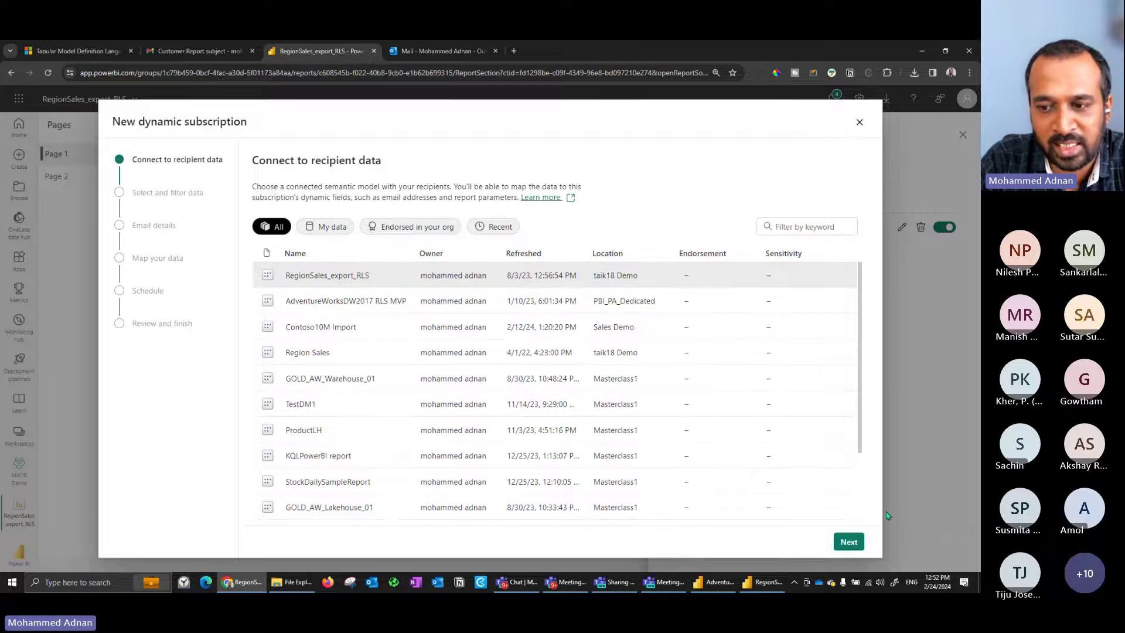
{"action": "left_click", "coordinate": [849, 542]}
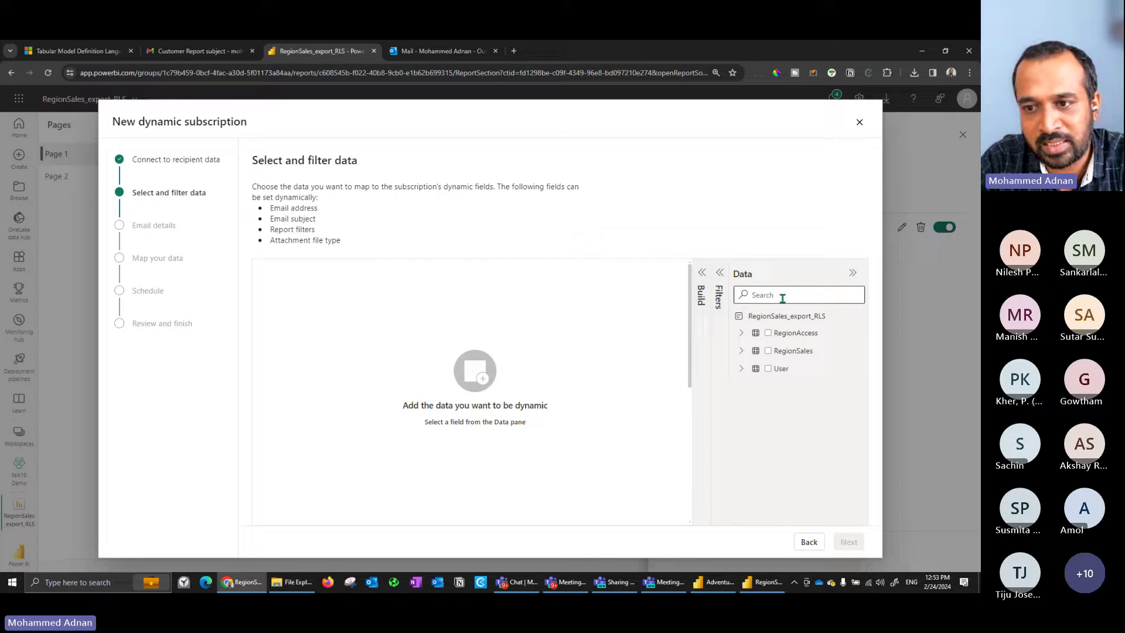
{"action": "left_click", "coordinate": [742, 372]}
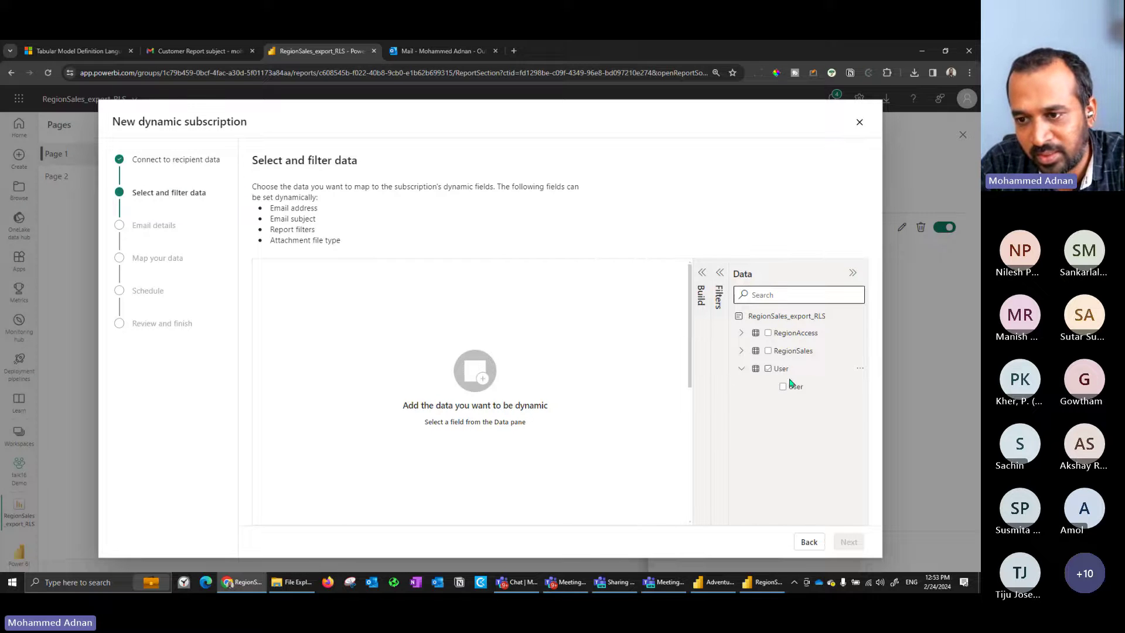
{"action": "left_click_drag", "start_coordinate": [795, 388], "coordinate": [352, 328]}
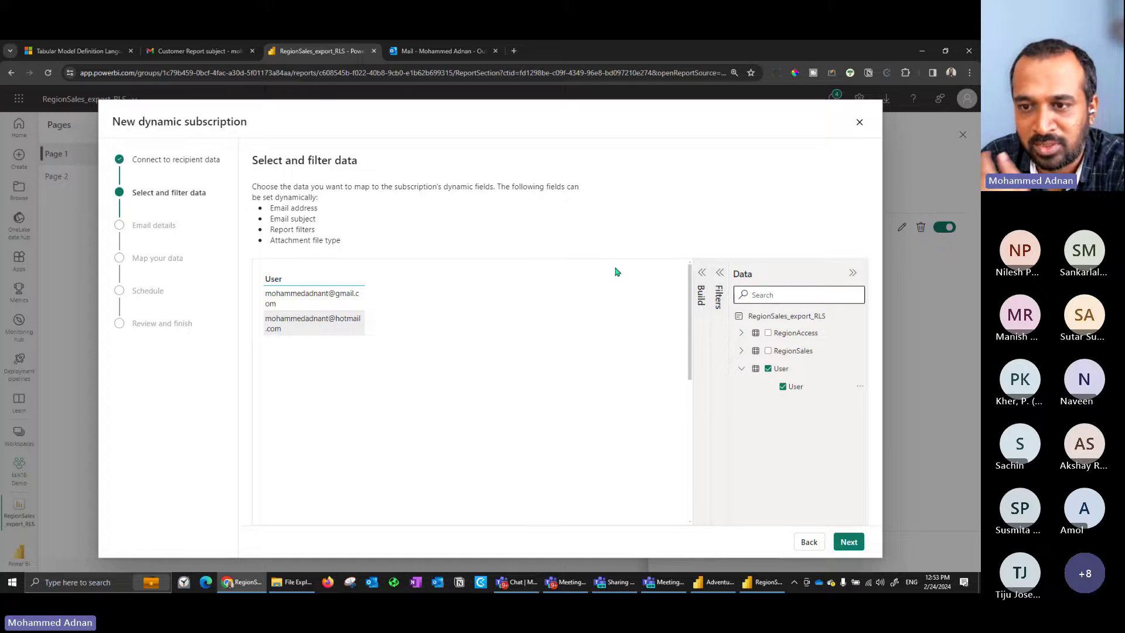
- Try filtering the recipient data by the RegionSales Region field with only North selected, and remove that filter
{"action": "left_click", "coordinate": [702, 274]}
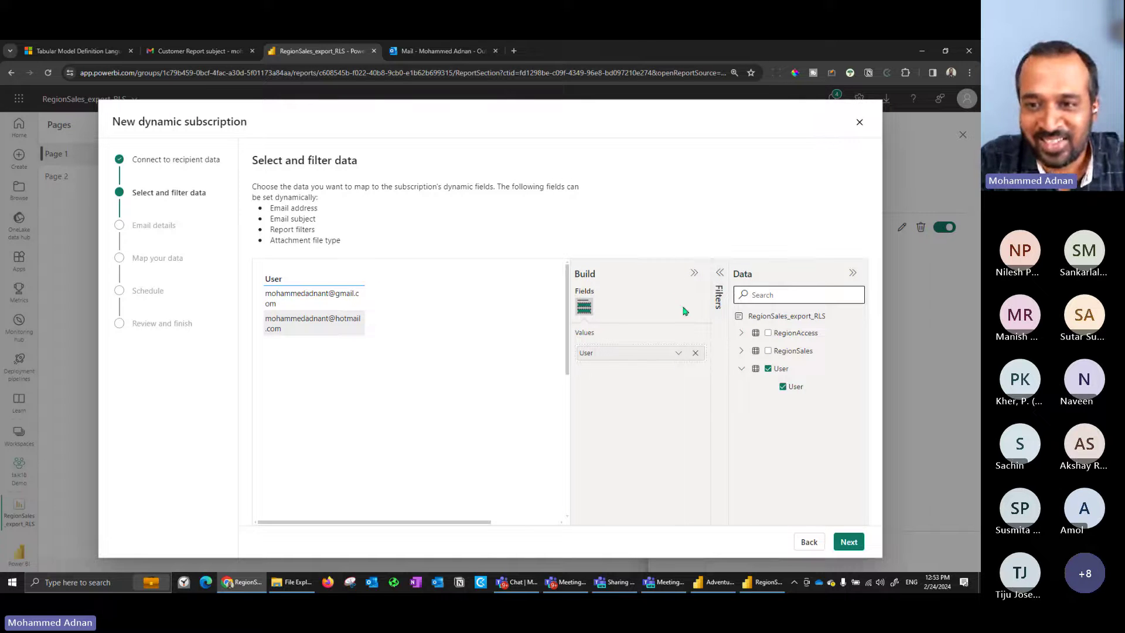
{"action": "left_click", "coordinate": [721, 274]}
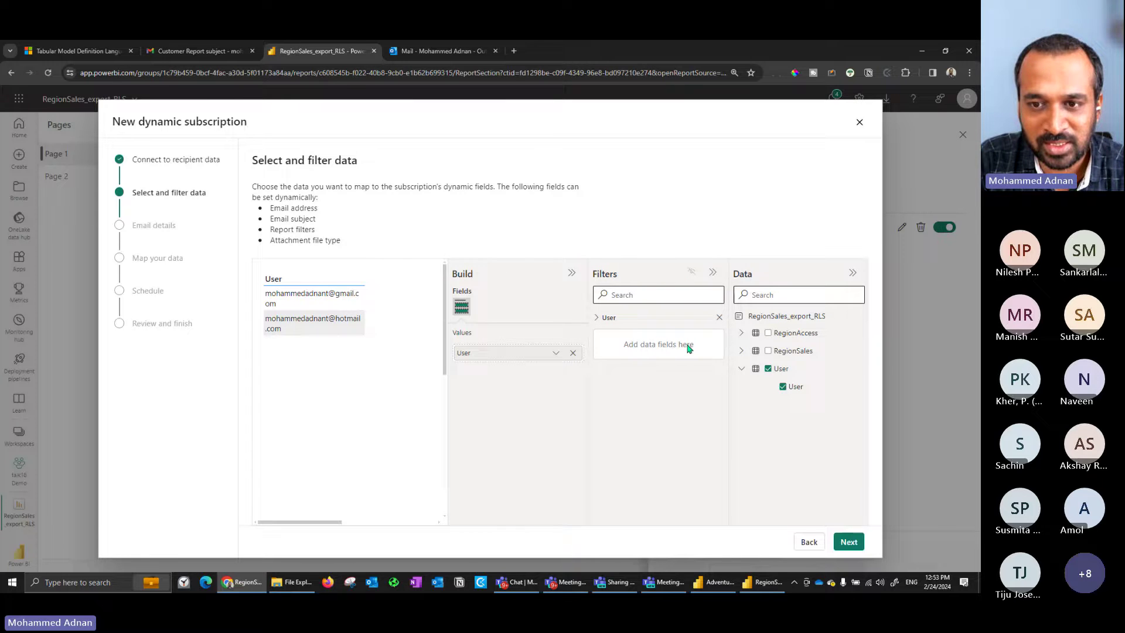
{"action": "left_click", "coordinate": [743, 352]}
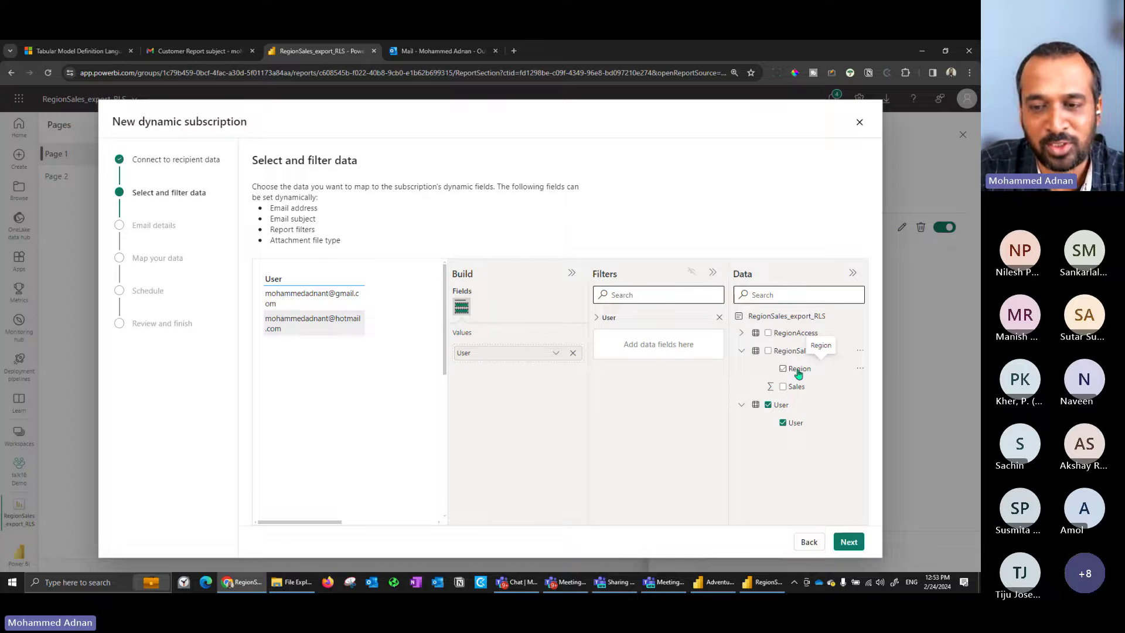
{"action": "left_click_drag", "start_coordinate": [799, 371], "coordinate": [623, 357]}
{"action": "left_click", "coordinate": [604, 336]}
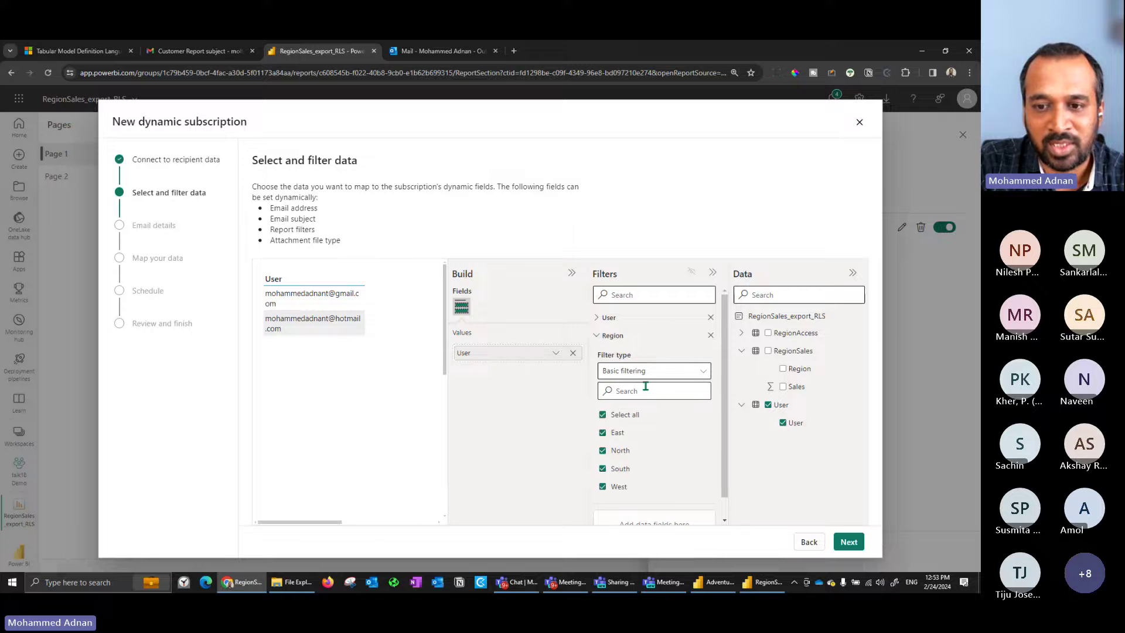
{"action": "left_click", "coordinate": [624, 417]}
{"action": "left_click", "coordinate": [621, 452]}
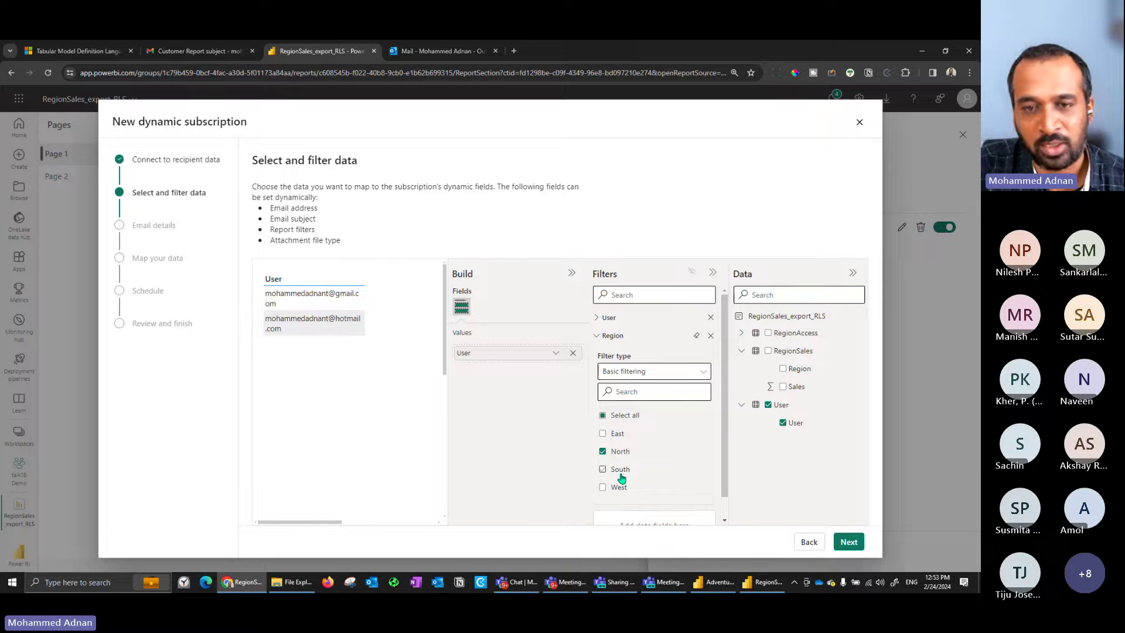
{"action": "left_click", "coordinate": [711, 335]}
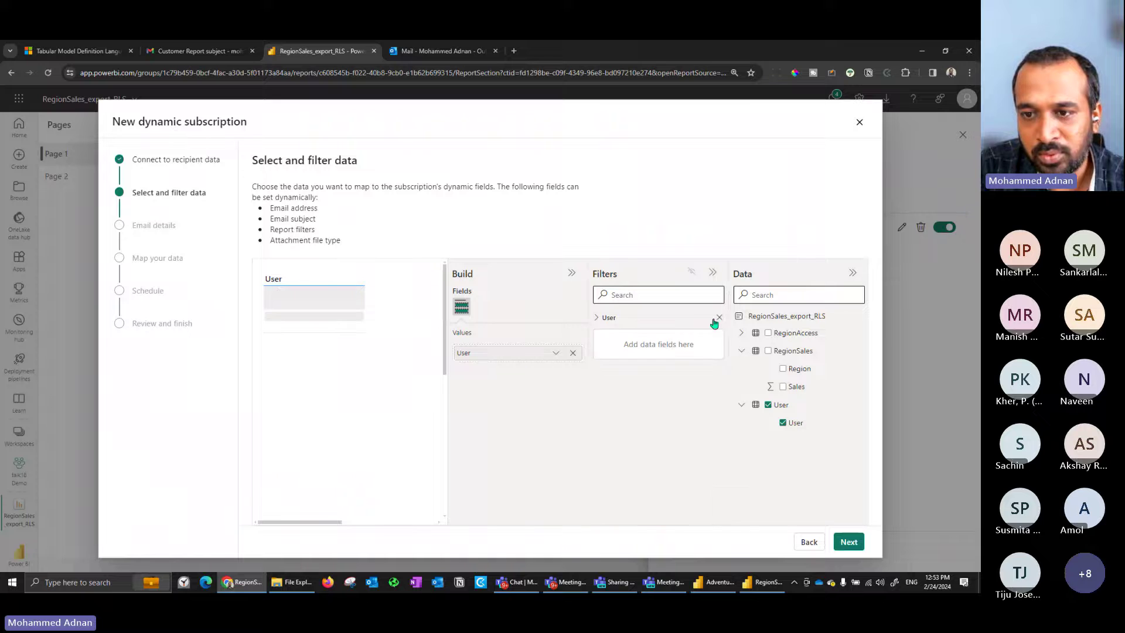
- Remove the User filter from the recipient data and highlight the list of fields that can be set dynamically
{"action": "left_click", "coordinate": [711, 317]}
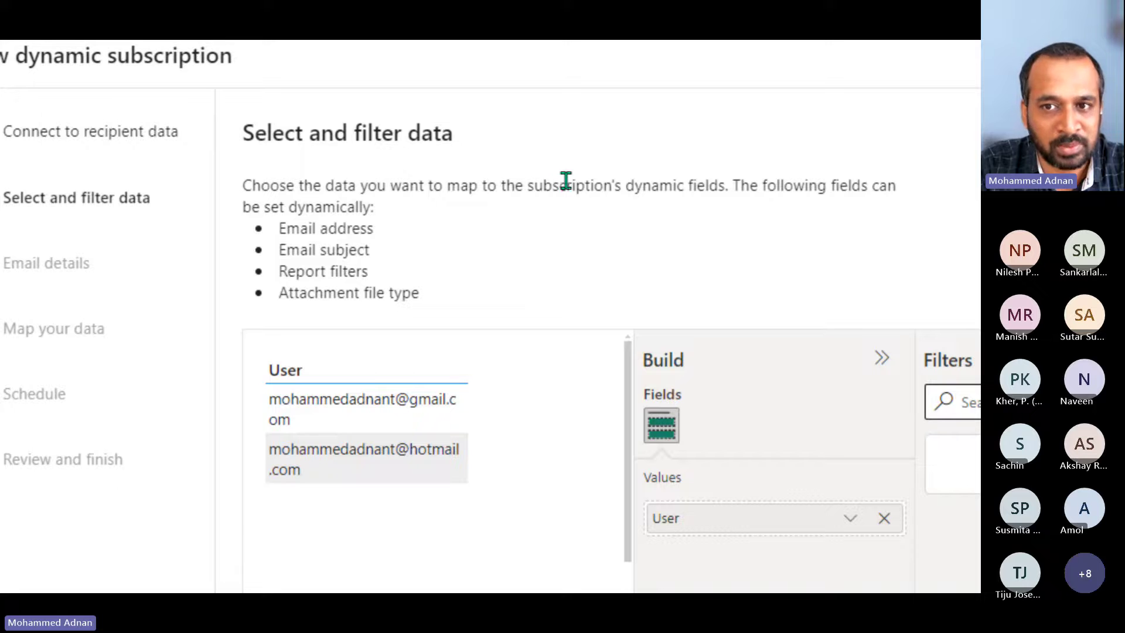
{"action": "left_click_drag", "start_coordinate": [411, 185], "coordinate": [492, 185]}
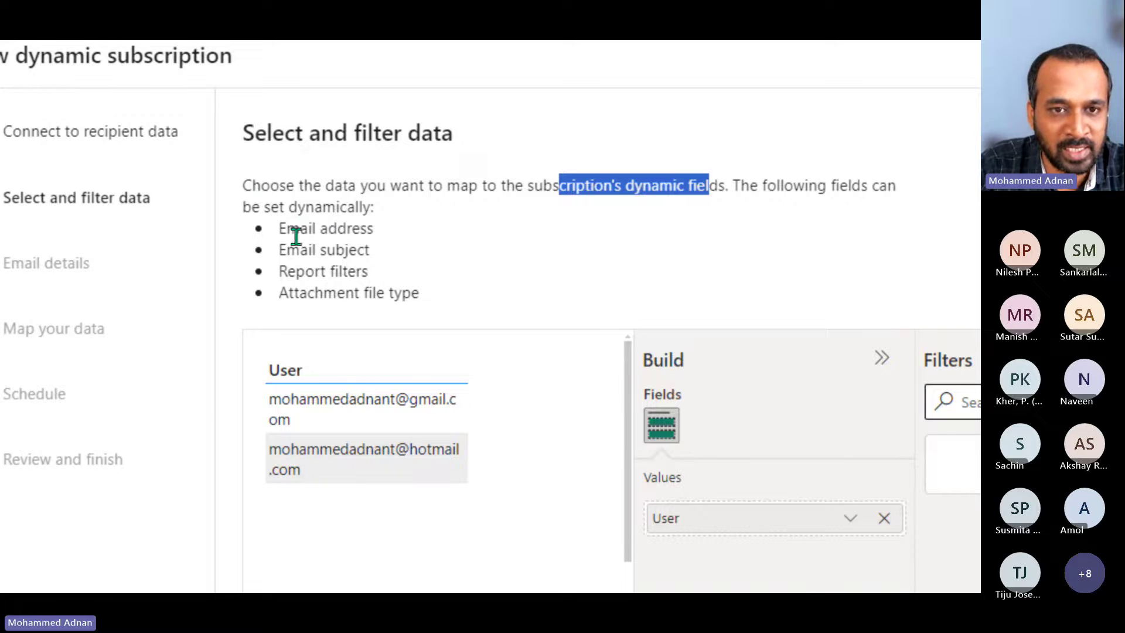
{"action": "left_click_drag", "start_coordinate": [300, 229], "coordinate": [392, 302]}
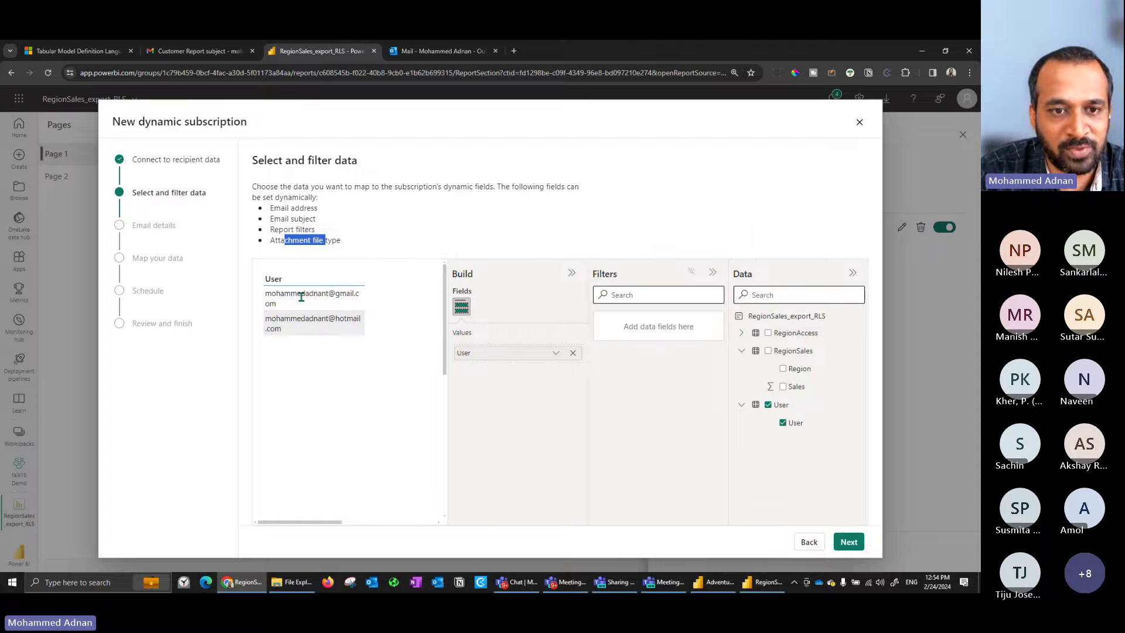
- Continue to the email details and name the subscription PPBCfeb24
{"action": "left_click", "coordinate": [849, 543]}
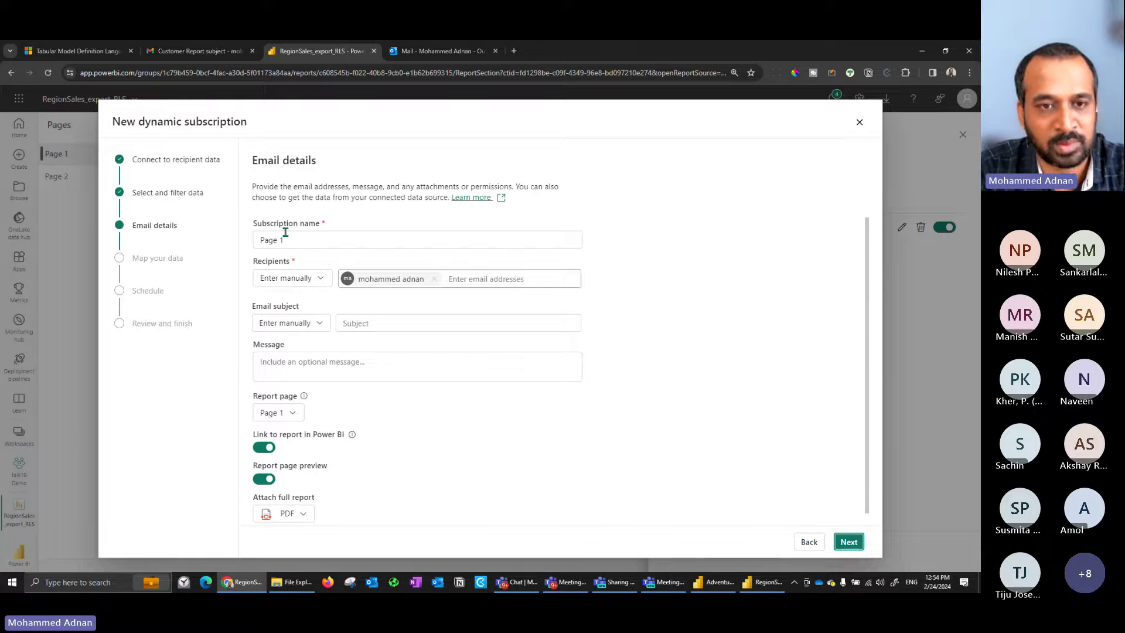
{"action": "left_click_drag", "start_coordinate": [287, 239], "coordinate": [253, 246]}
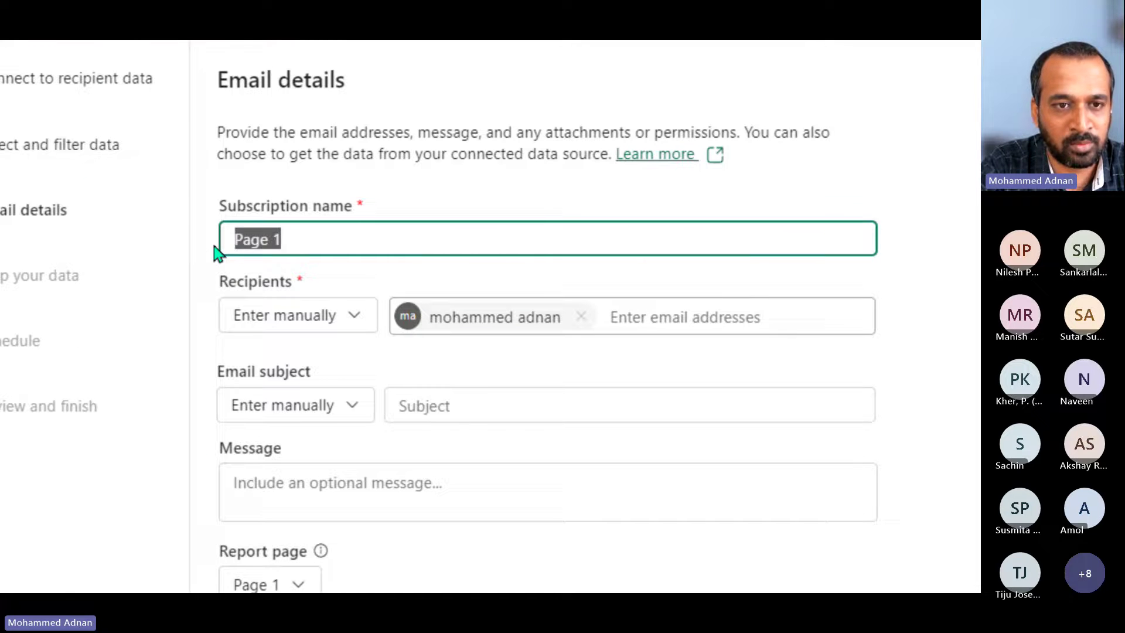
{"action": "type", "text": "PPBCf"}
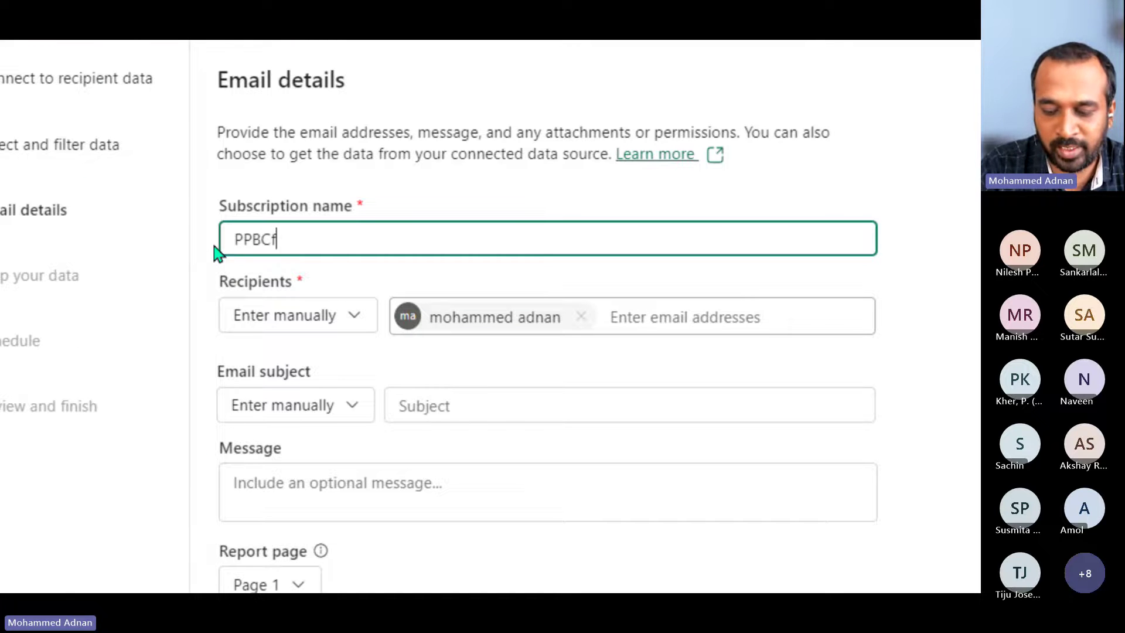
{"action": "type", "text": "e2"}
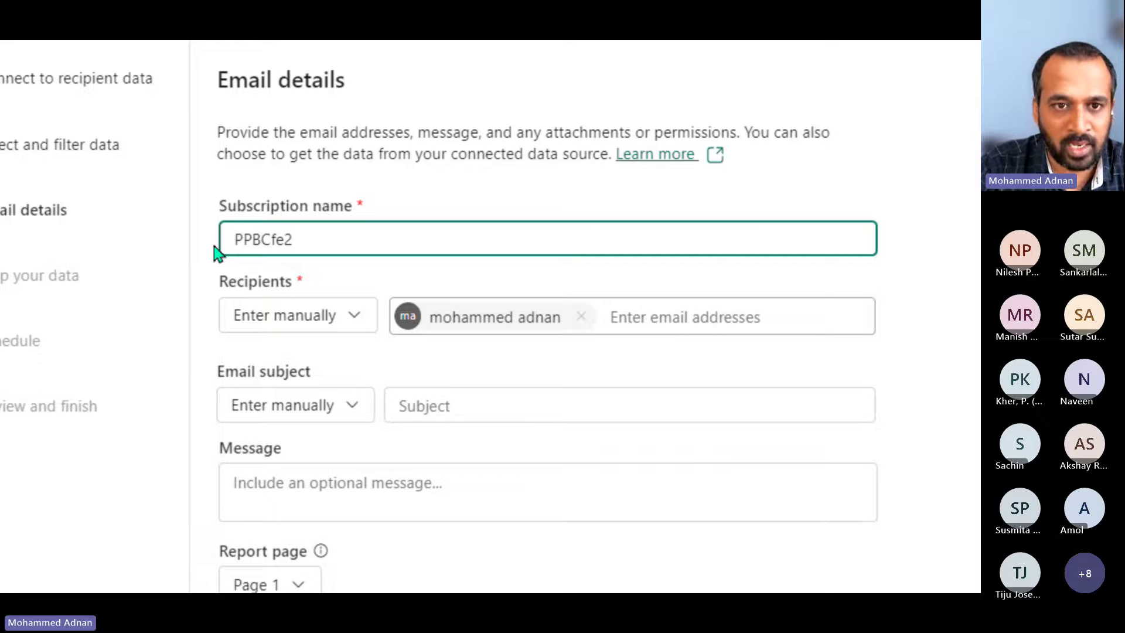
{"action": "type", "text": "b"}
{"action": "key", "text": "BackSpace"}
{"action": "key", "text": "BackSpace"}
{"action": "type", "text": "b24"}
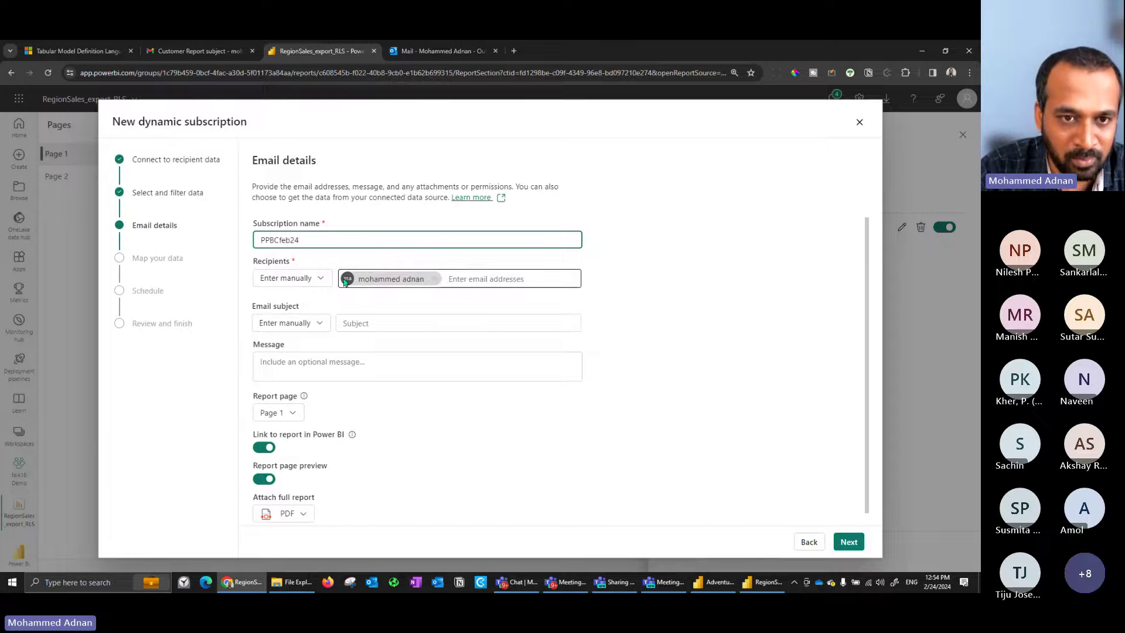
- Set the subscription's recipients to come from the User.User data field
{"action": "left_click", "coordinate": [321, 277]}
{"action": "mouse_move", "coordinate": [317, 321]}
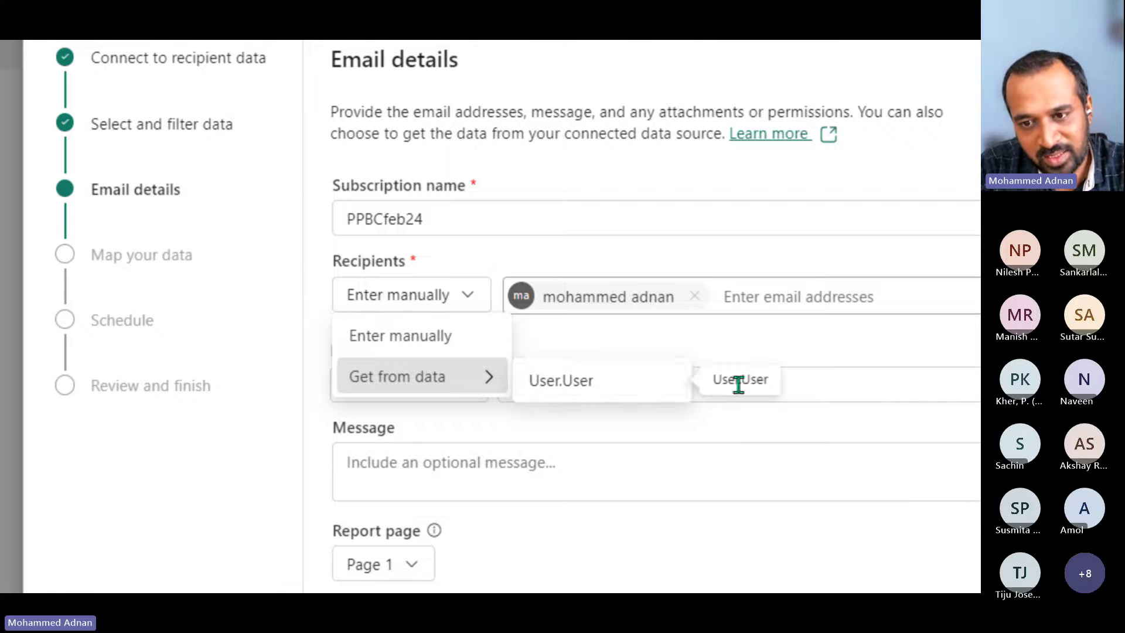
{"action": "left_click", "coordinate": [612, 377]}
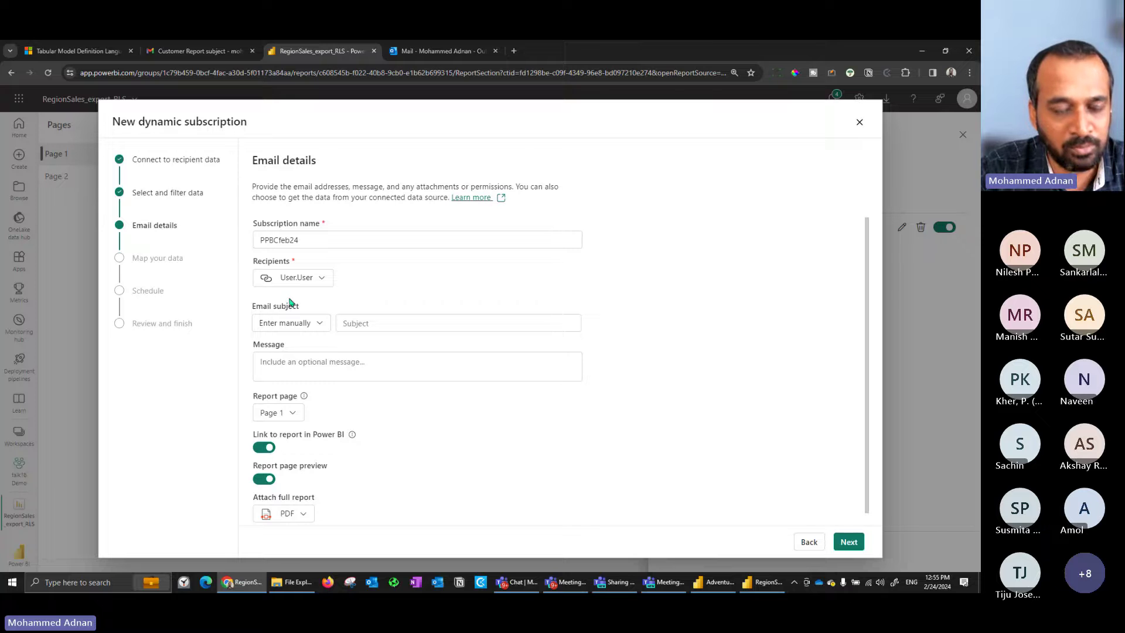
- View the data field offered for the email subject, and set the subject manually to 24022044
{"action": "left_click", "coordinate": [303, 325]}
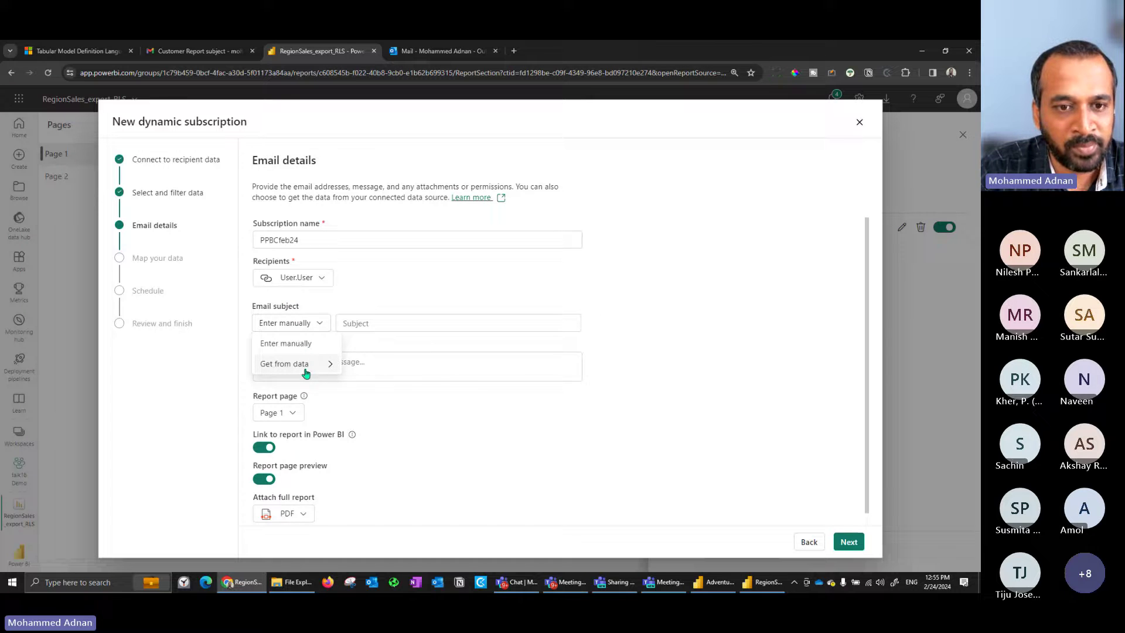
{"action": "mouse_move", "coordinate": [305, 365]}
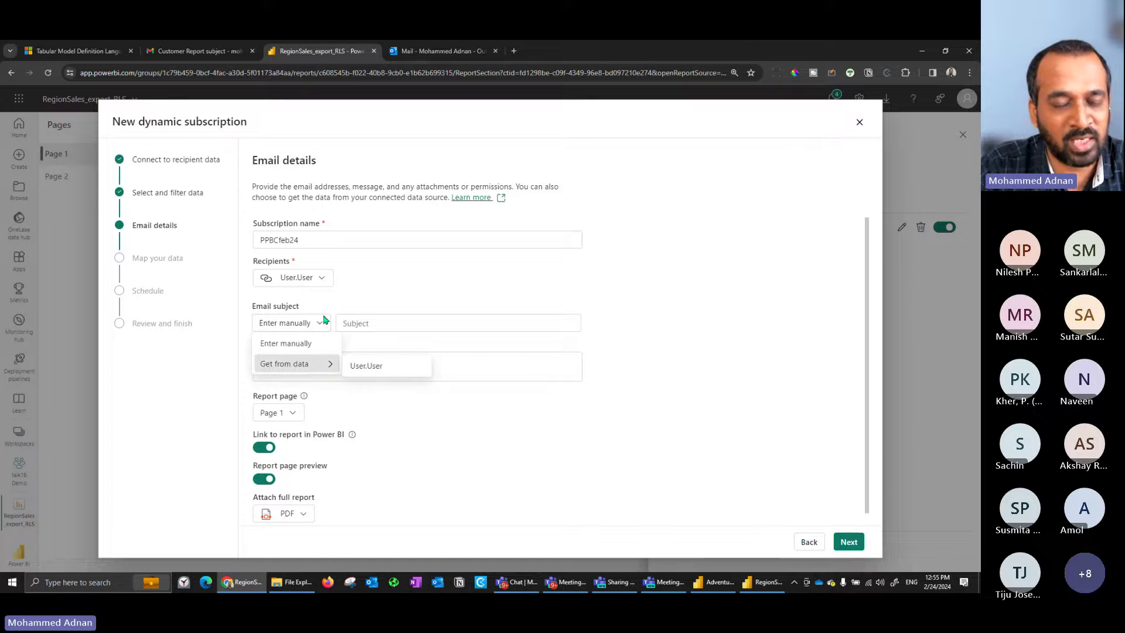
{"action": "left_click", "coordinate": [303, 308]}
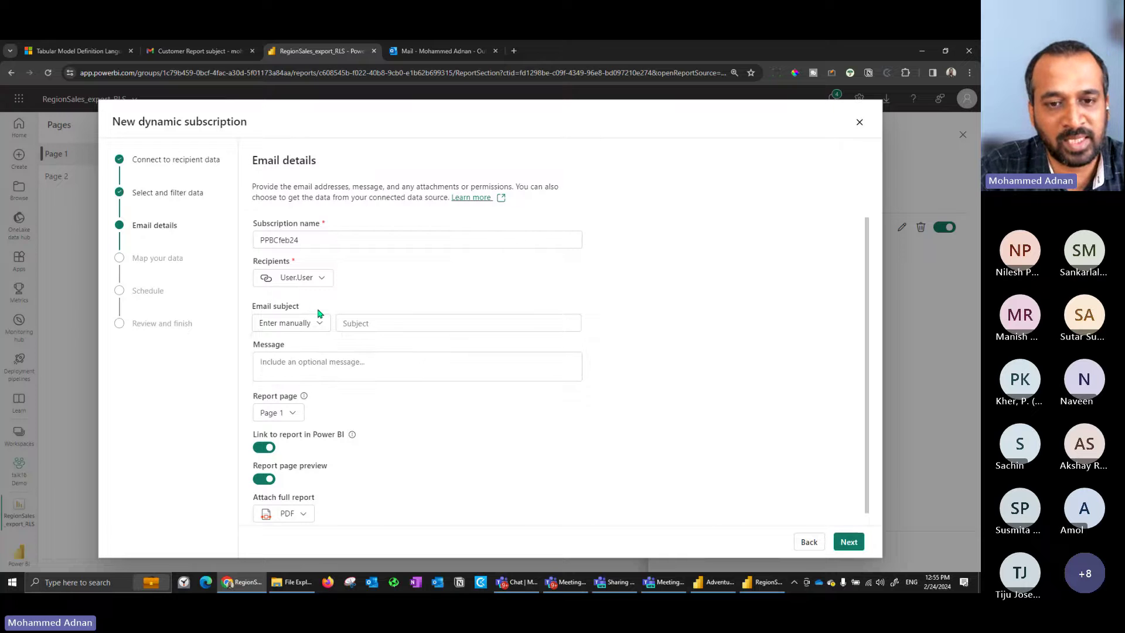
{"action": "left_click", "coordinate": [384, 320]}
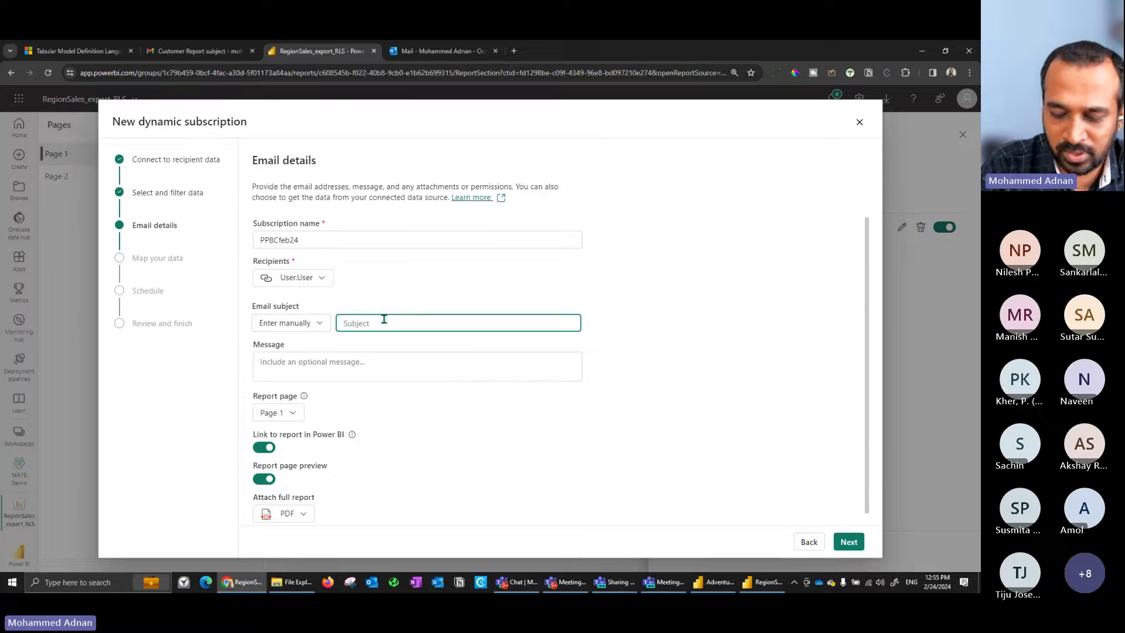
{"action": "type", "text": "240220144"}
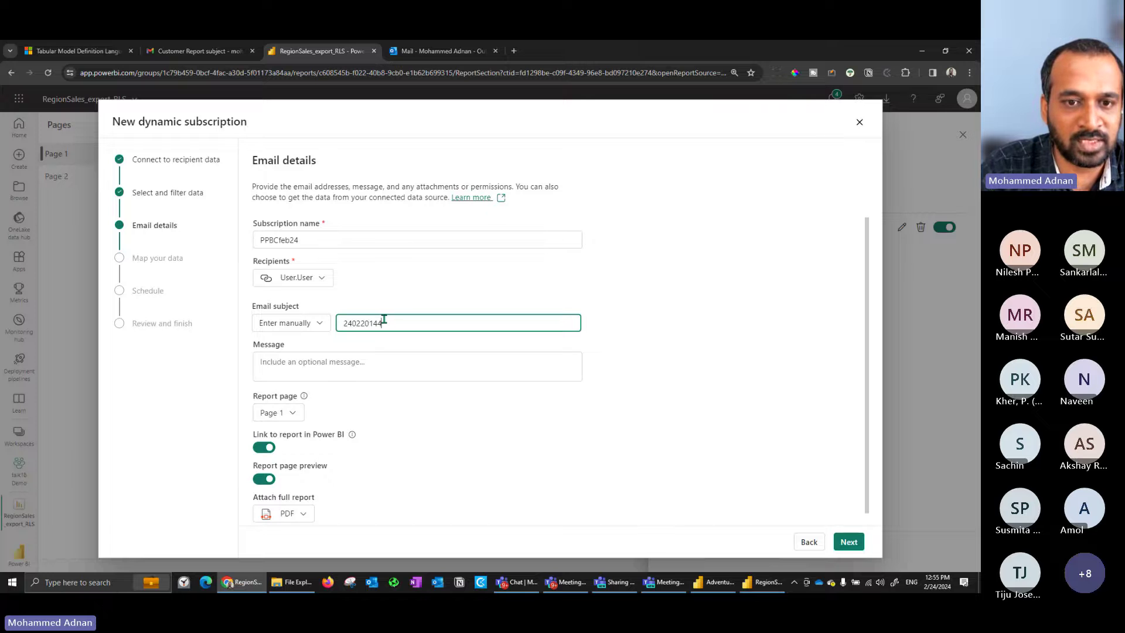
{"action": "key", "text": "BackSpace"}
{"action": "key", "text": "BackSpace"}
{"action": "key", "text": "BackSpace"}
{"action": "type", "text": "44"}
- Write "from demo" as the email message and choose Page 2 as the report page
{"action": "left_click", "coordinate": [354, 365]}
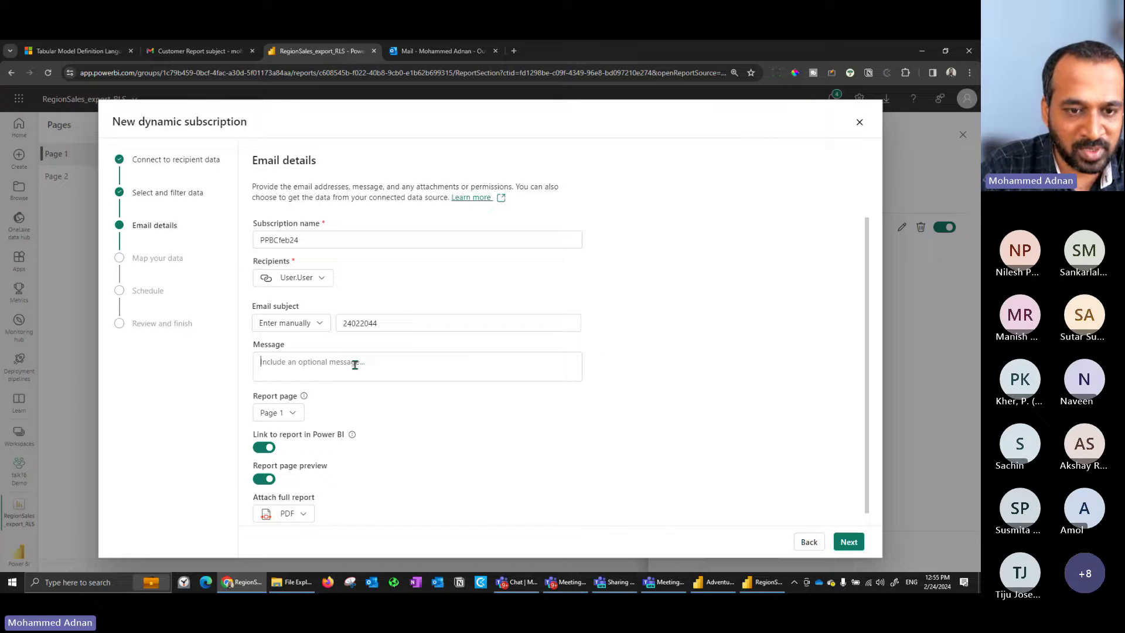
{"action": "type", "text": "fromdemo"}
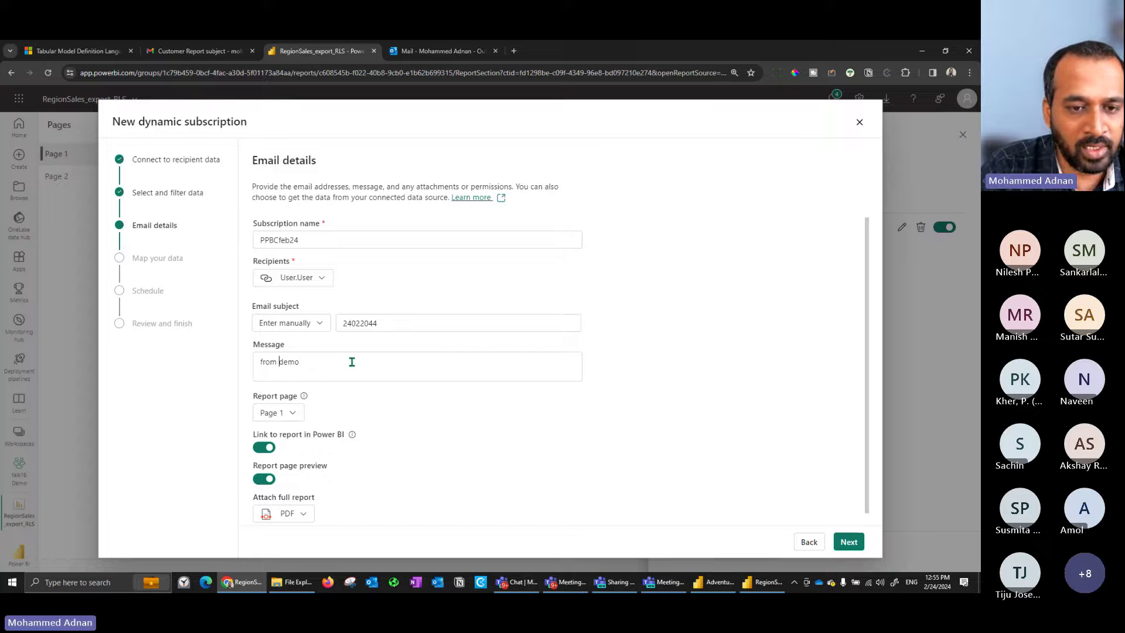
{"action": "scroll", "coordinate": [349, 389], "scroll_direction": "down", "scroll_amount": 1}
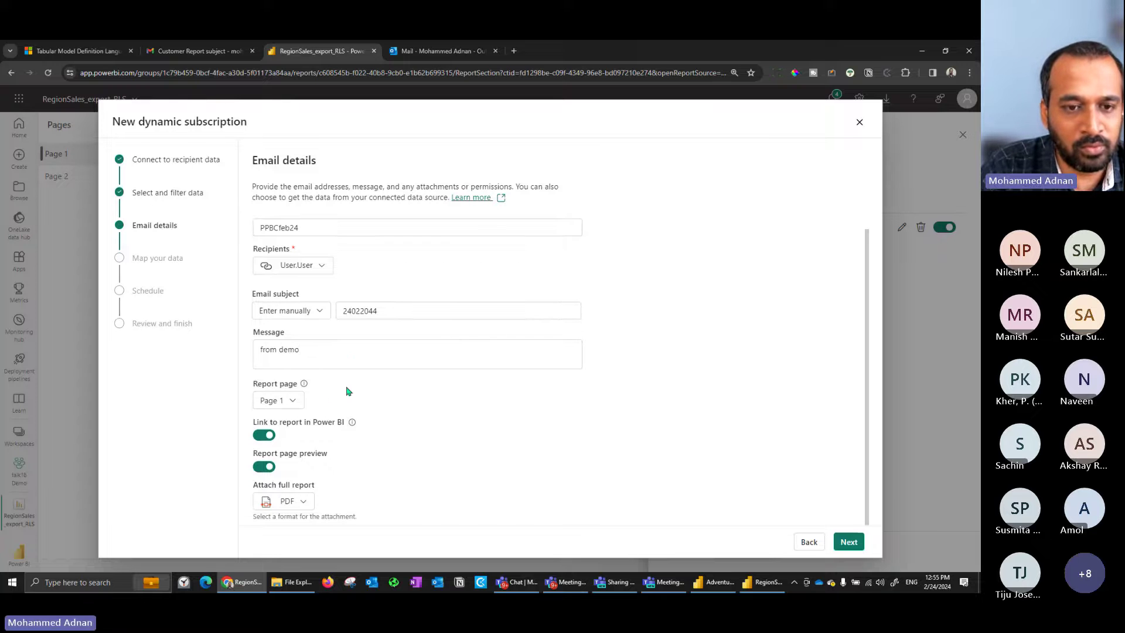
{"action": "left_click", "coordinate": [299, 402]}
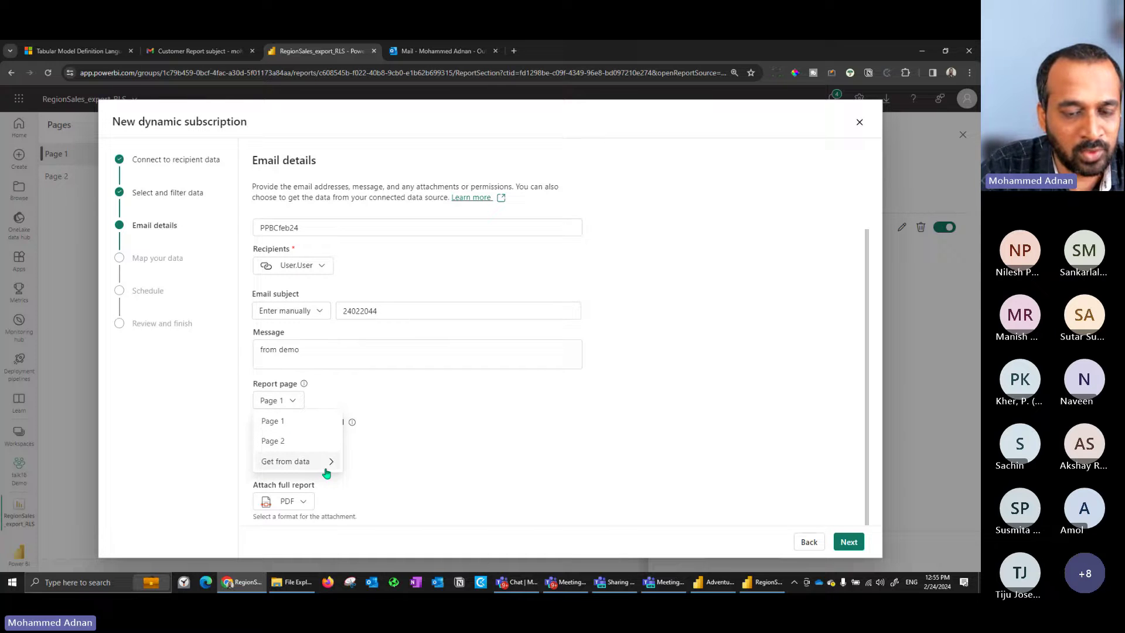
{"action": "mouse_move", "coordinate": [325, 464]}
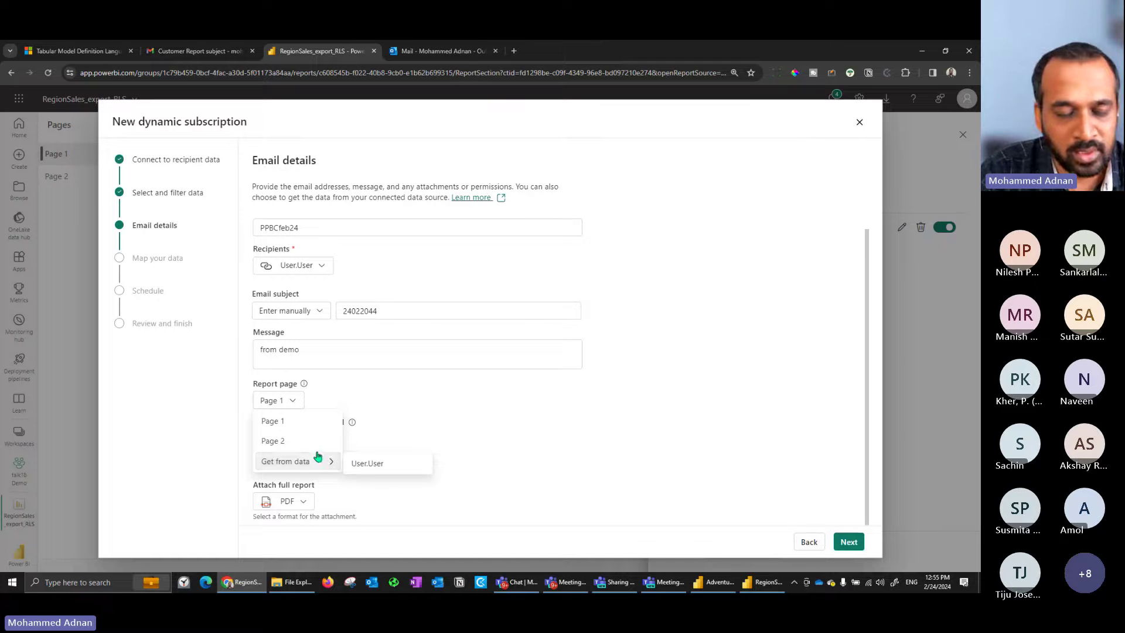
{"action": "left_click", "coordinate": [299, 443]}
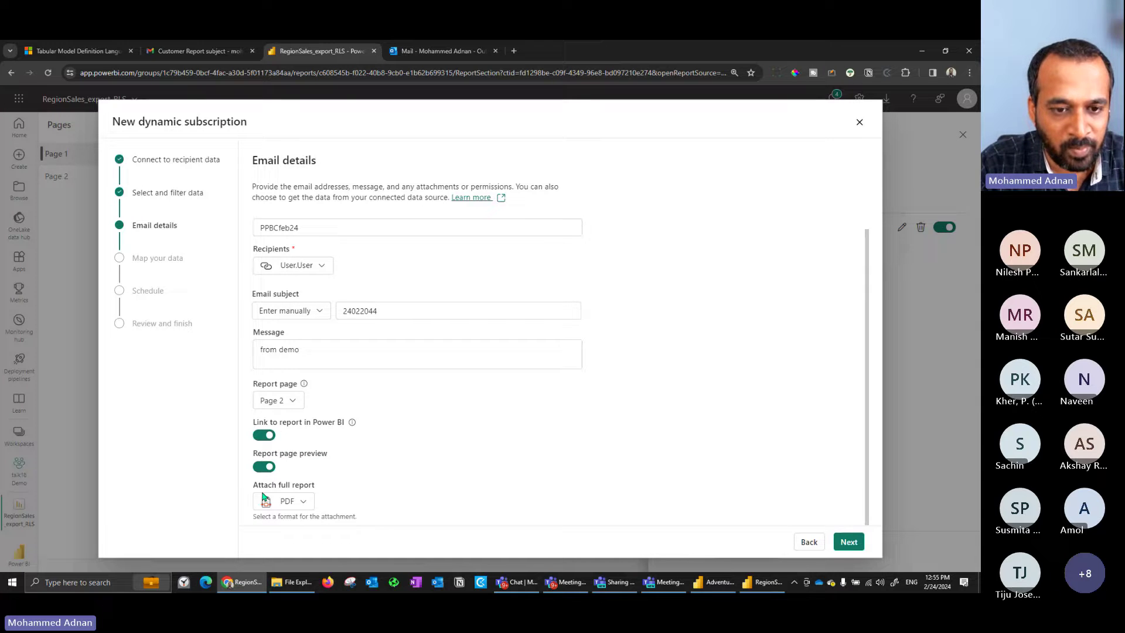
- Look over the format choices for attaching the full report, including the option to get the format from data
{"action": "left_click", "coordinate": [305, 502]}
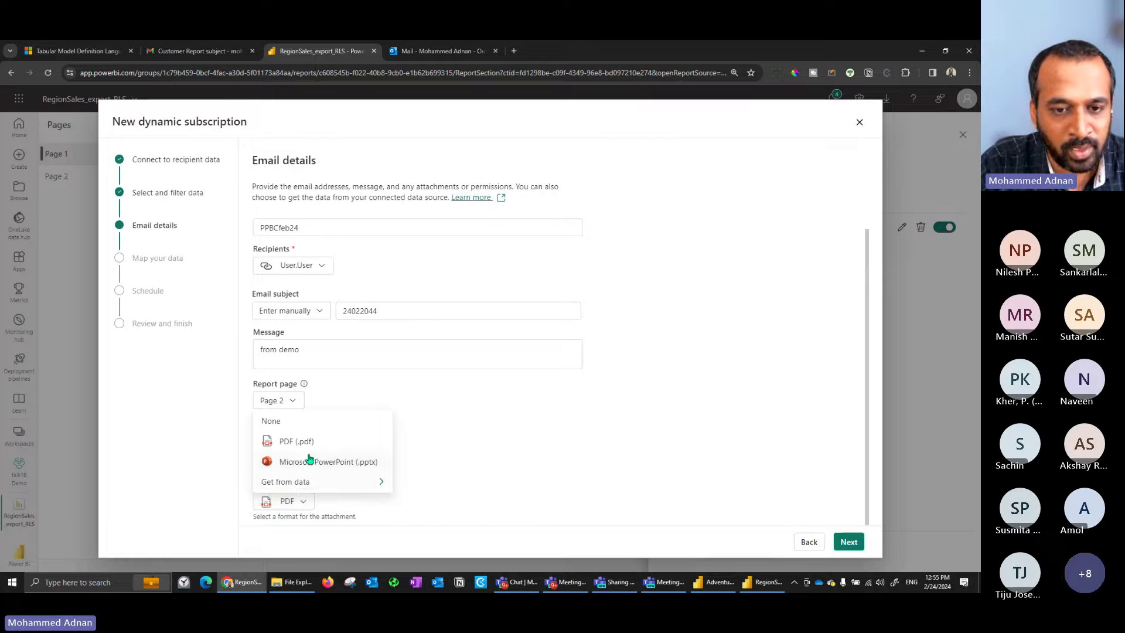
{"action": "mouse_move", "coordinate": [359, 485]}
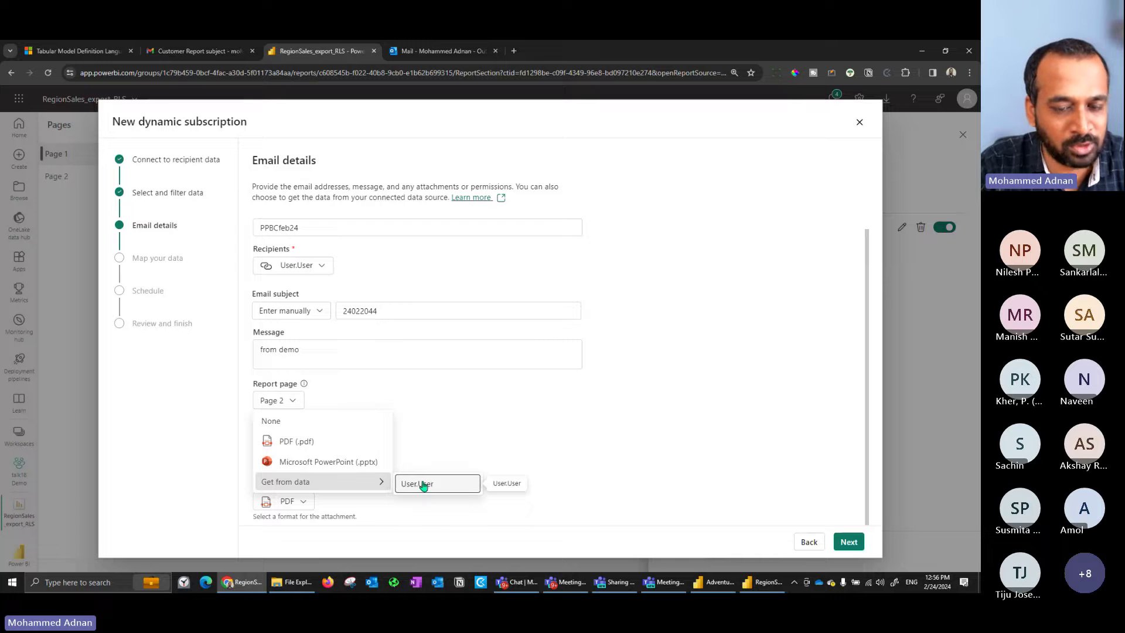
{"action": "left_click", "coordinate": [455, 445]}
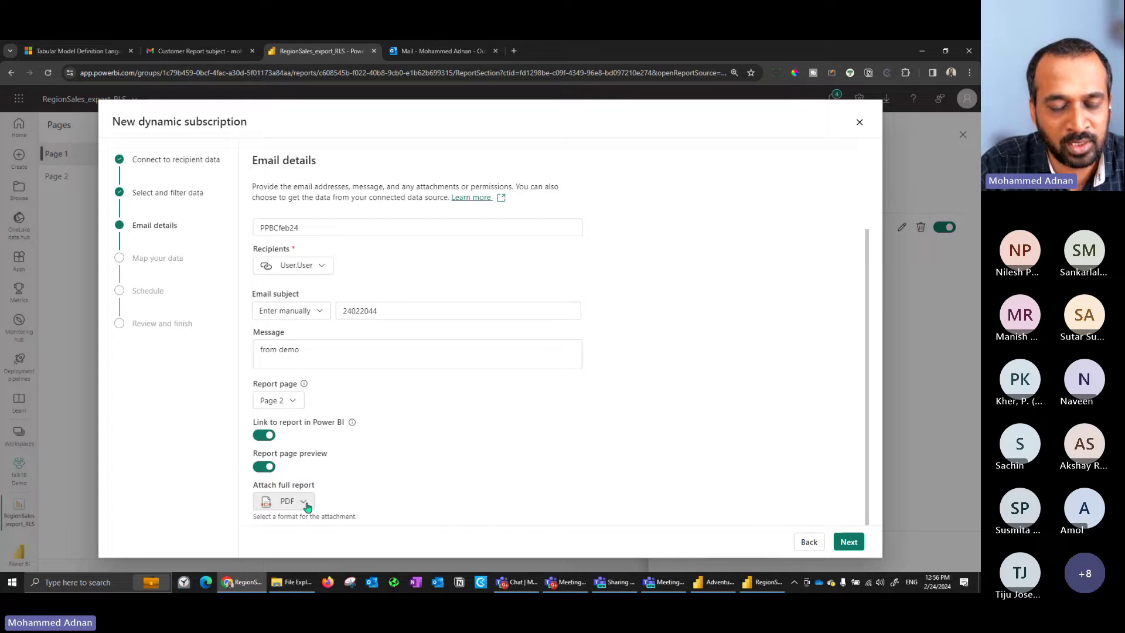
{"action": "left_click_drag", "start_coordinate": [269, 486], "coordinate": [314, 498]}
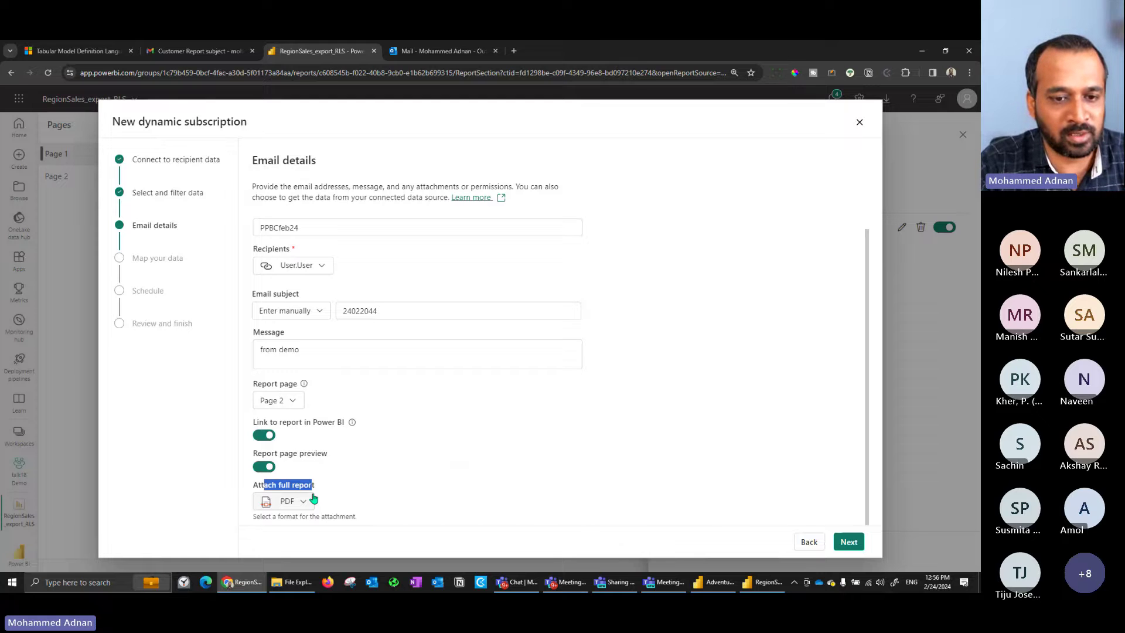
{"action": "left_click", "coordinate": [310, 501]}
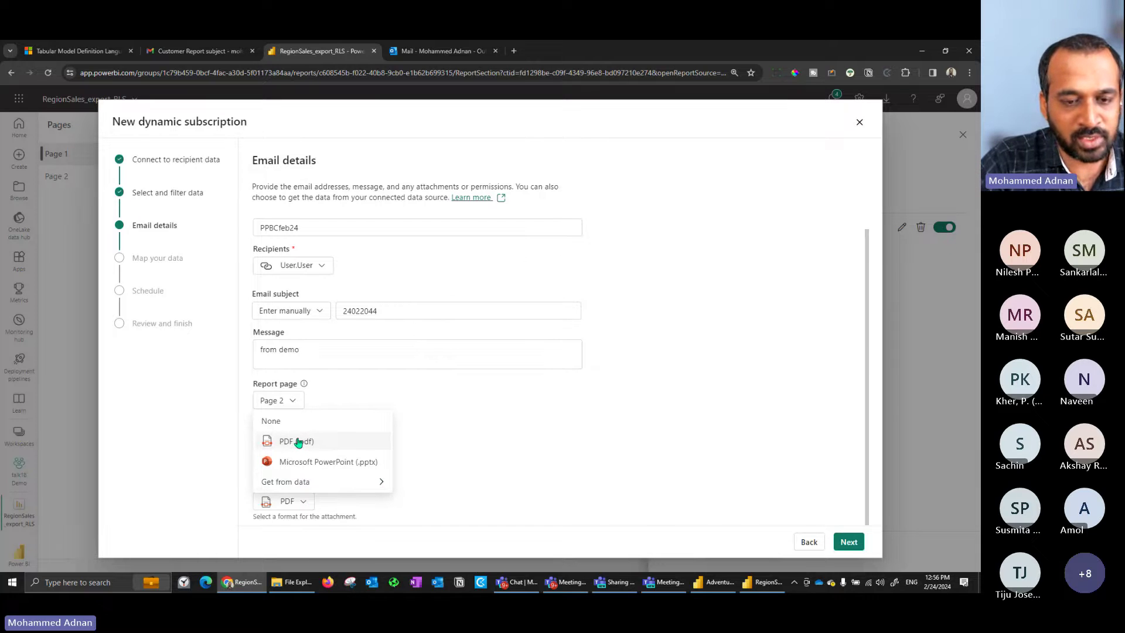
{"action": "left_click", "coordinate": [727, 474]}
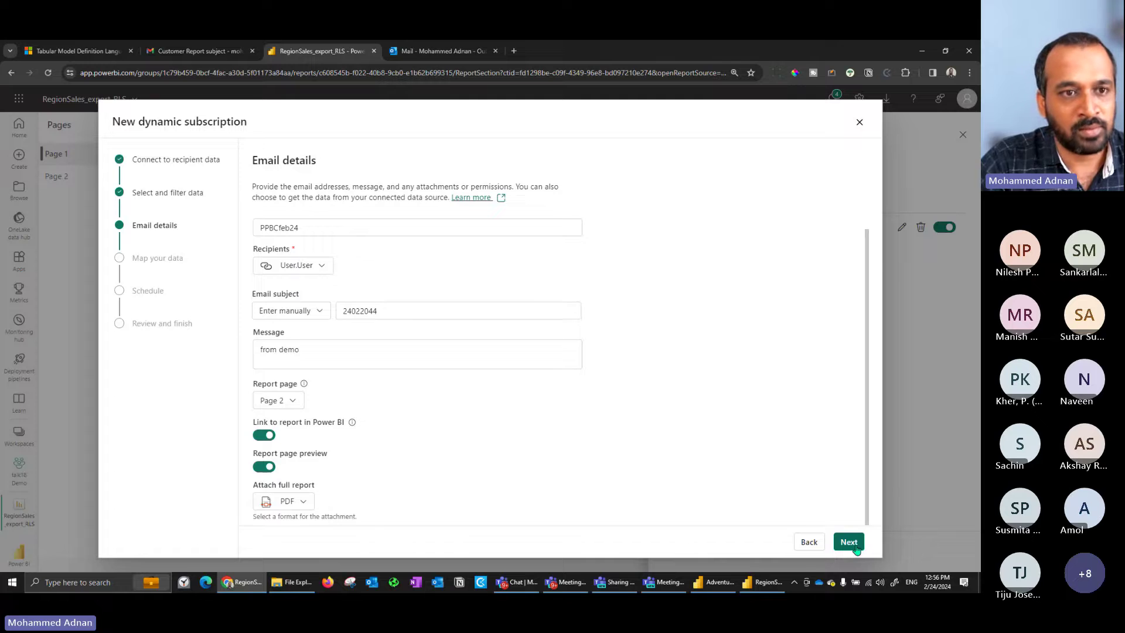
- Continue to the data mapping and add a dynamic filter that maps the report field User.User to the value User.User
{"action": "left_click", "coordinate": [854, 546]}
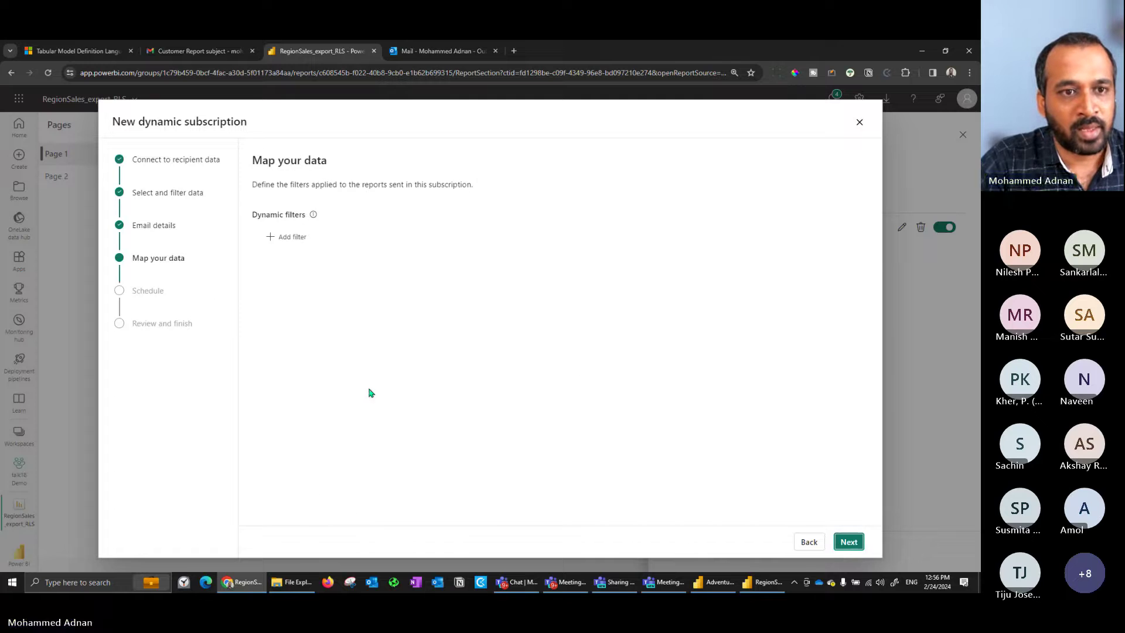
{"action": "left_click", "coordinate": [301, 239]}
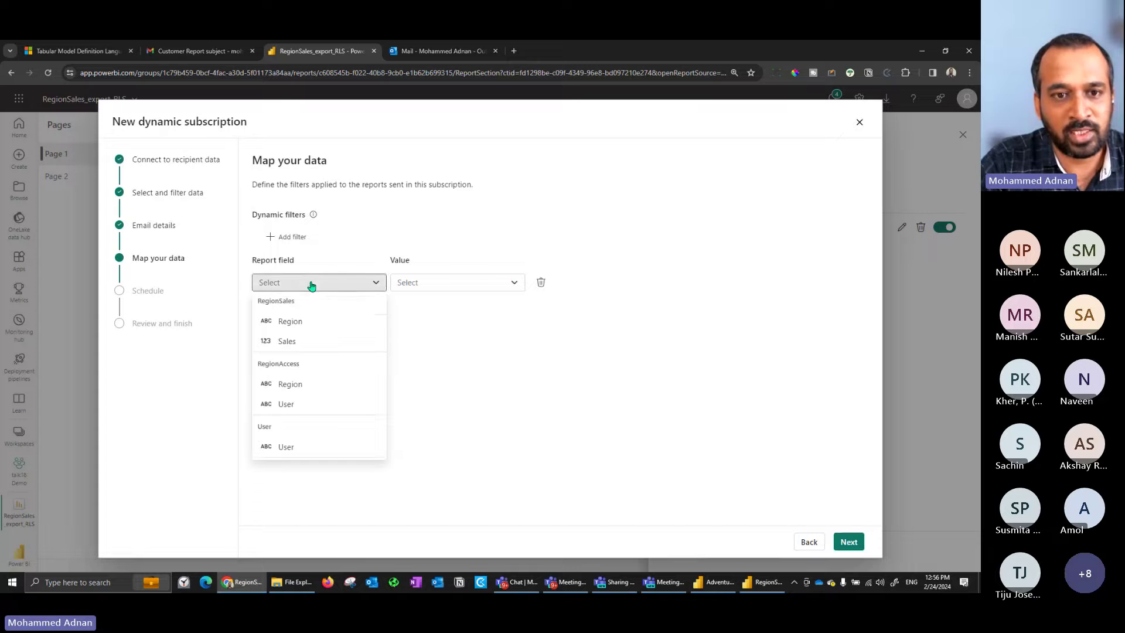
{"action": "left_click", "coordinate": [310, 284]}
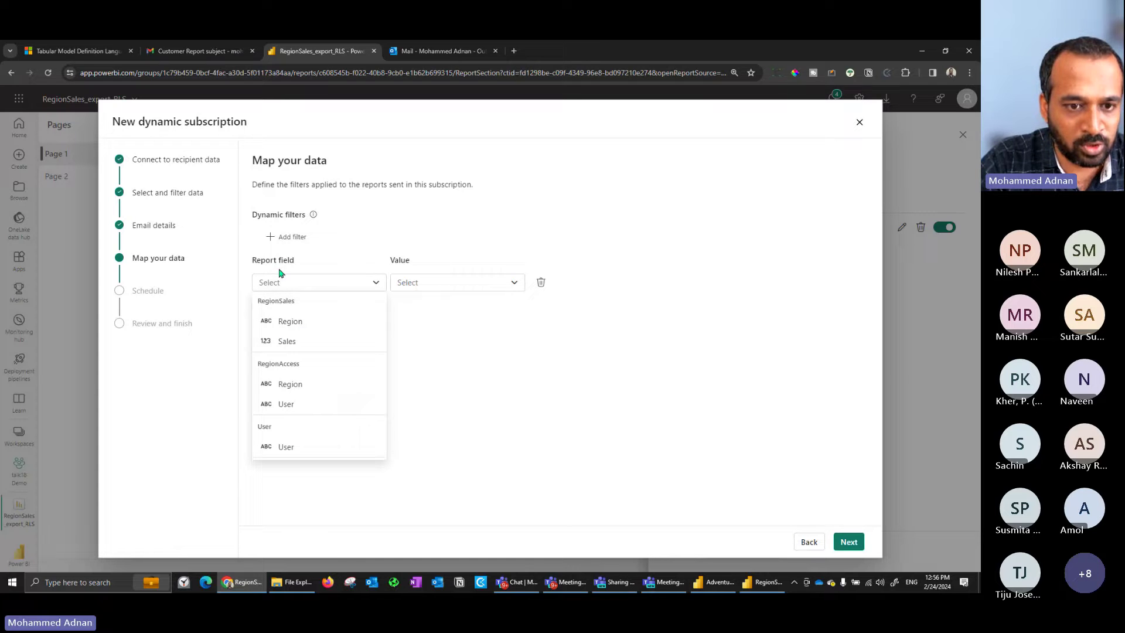
{"action": "left_click", "coordinate": [295, 450]}
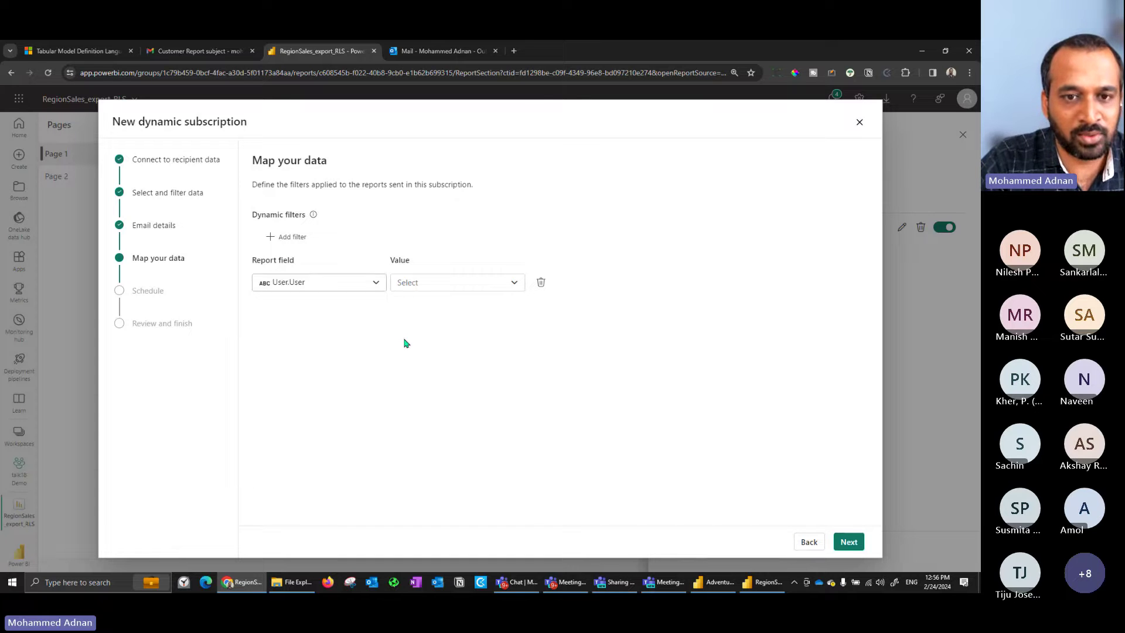
{"action": "left_click", "coordinate": [429, 282]}
{"action": "left_click", "coordinate": [418, 303]}
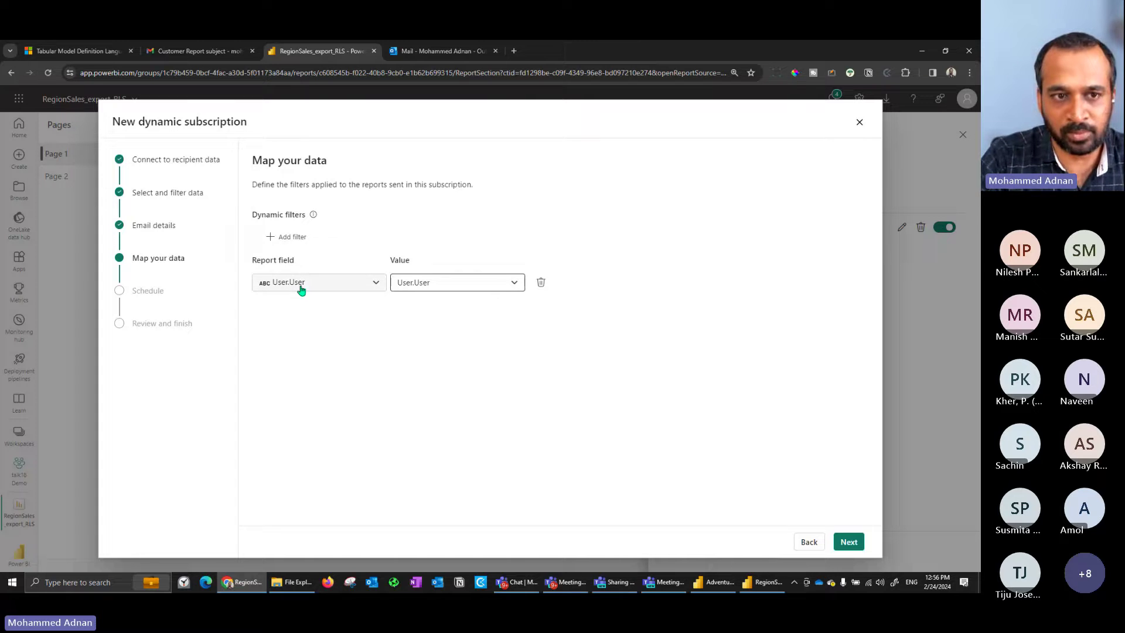
- Continue to the schedule and look through the available repeat frequencies
{"action": "left_click", "coordinate": [849, 542]}
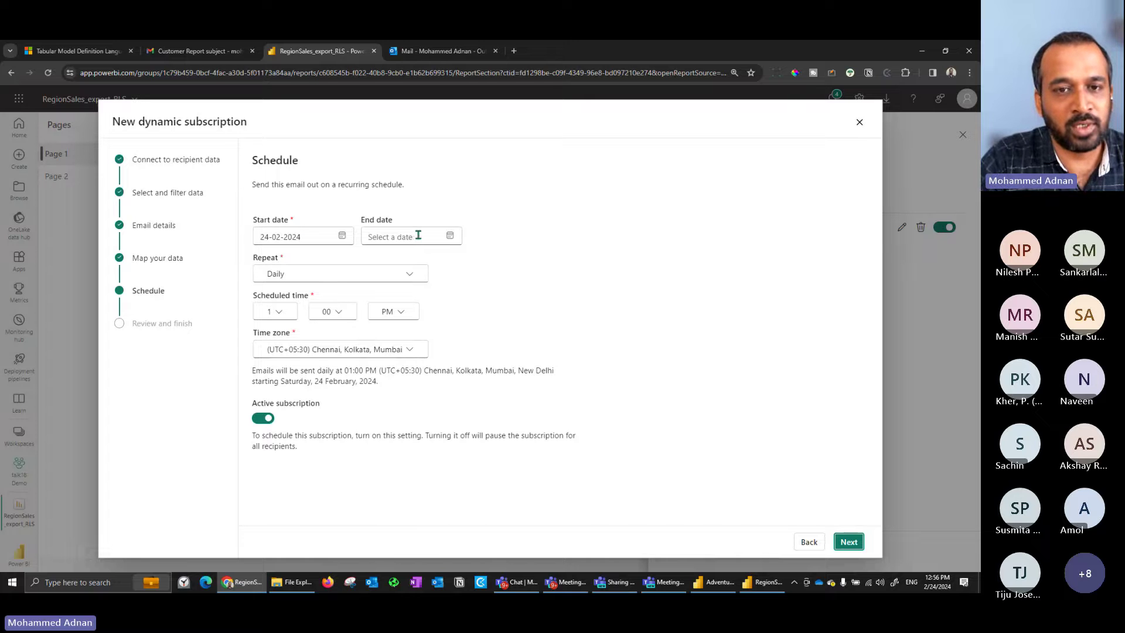
{"action": "left_click", "coordinate": [410, 274]}
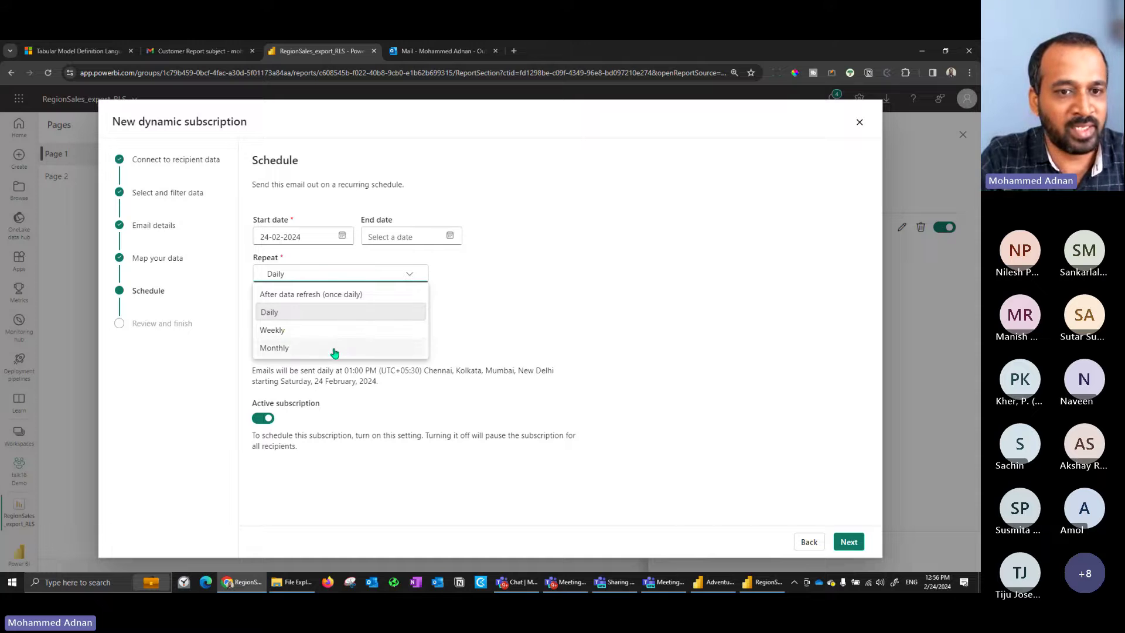
{"action": "left_click", "coordinate": [520, 291]}
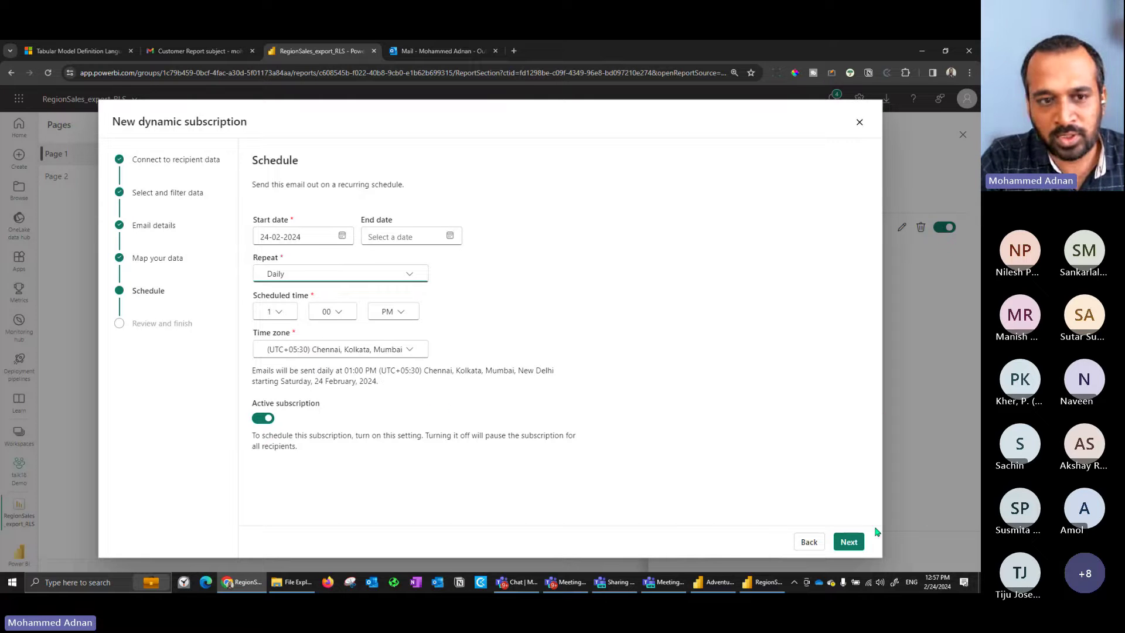
- Continue to the final review and inspect the summaries of the recipient data connection and the selected data
{"action": "left_click", "coordinate": [854, 543]}
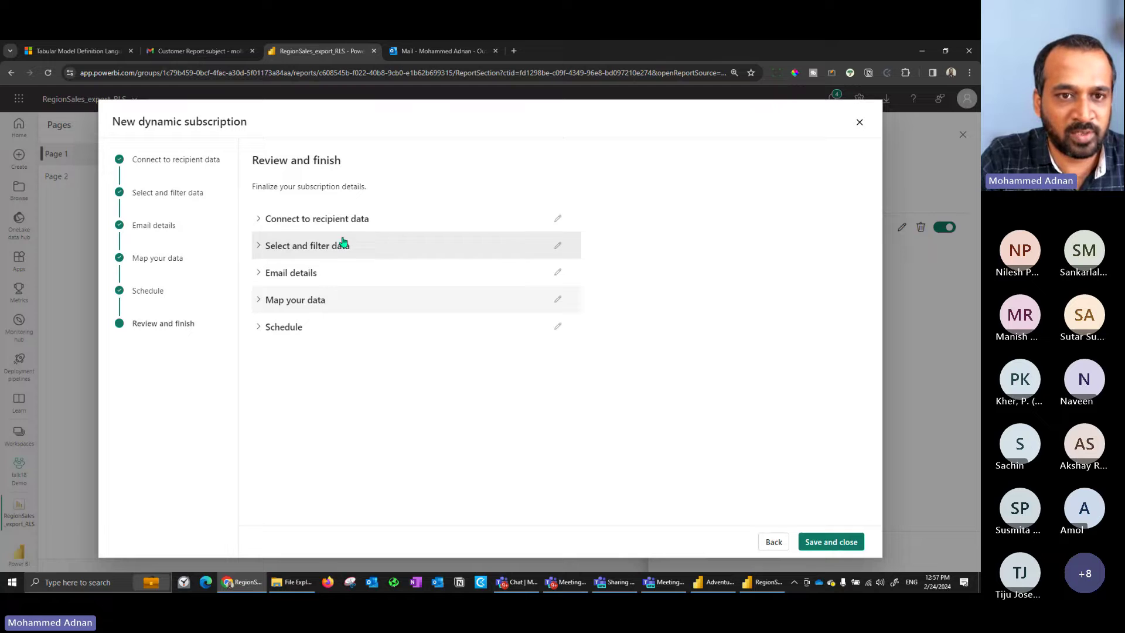
{"action": "left_click", "coordinate": [280, 219]}
{"action": "left_click", "coordinate": [316, 279]}
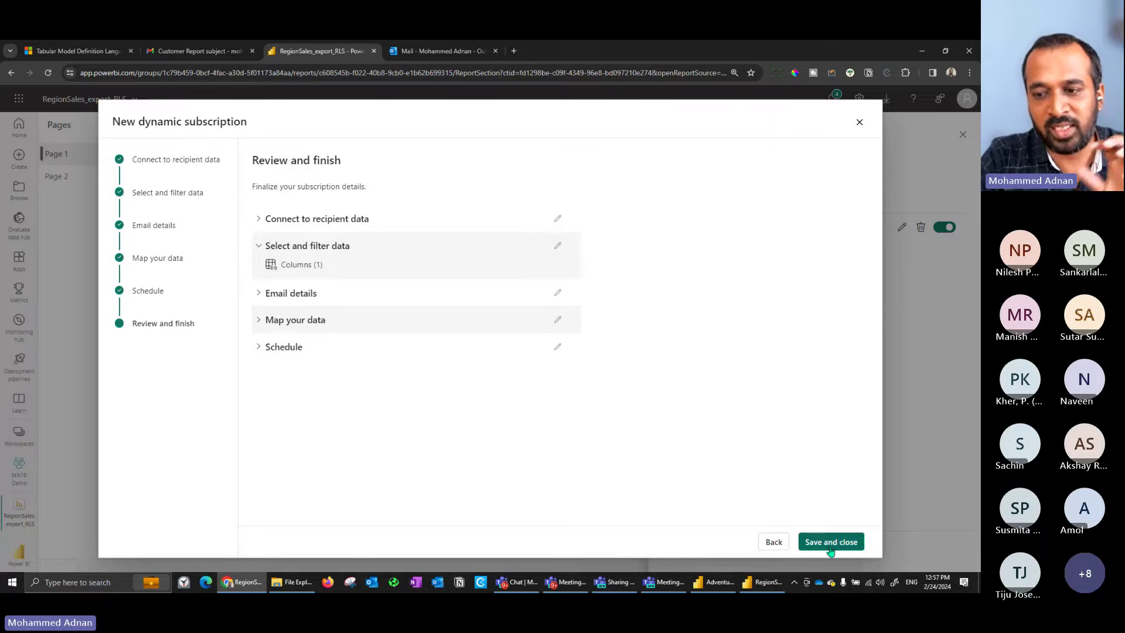
- Return to the schedule, close the new dynamic subscription and discard its changes
{"action": "left_click", "coordinate": [777, 544]}
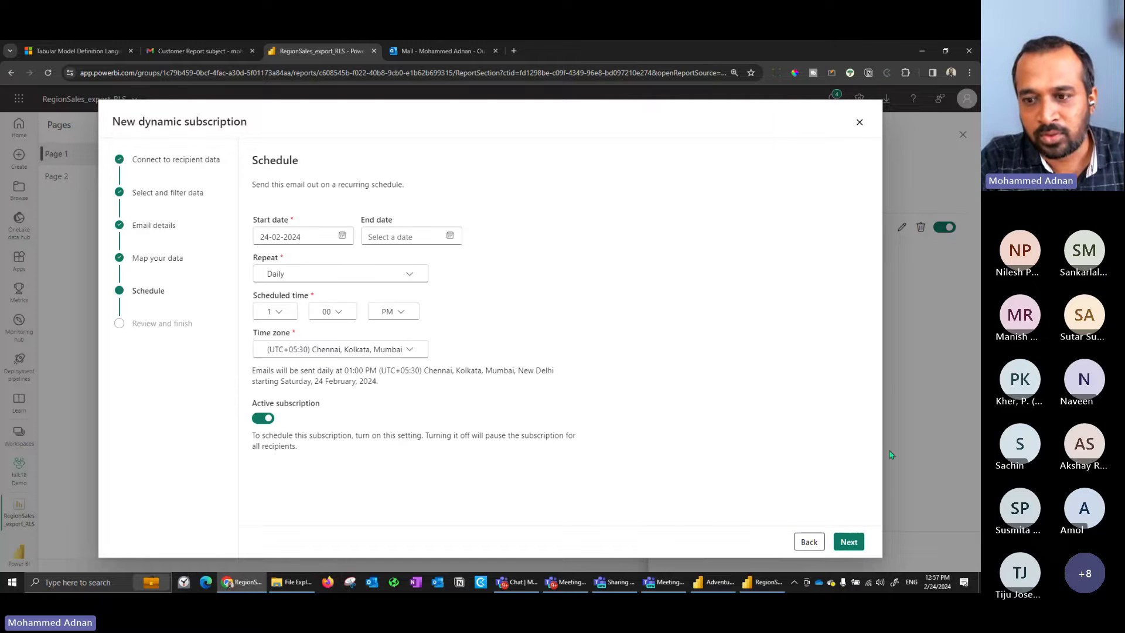
{"action": "left_click", "coordinate": [860, 123]}
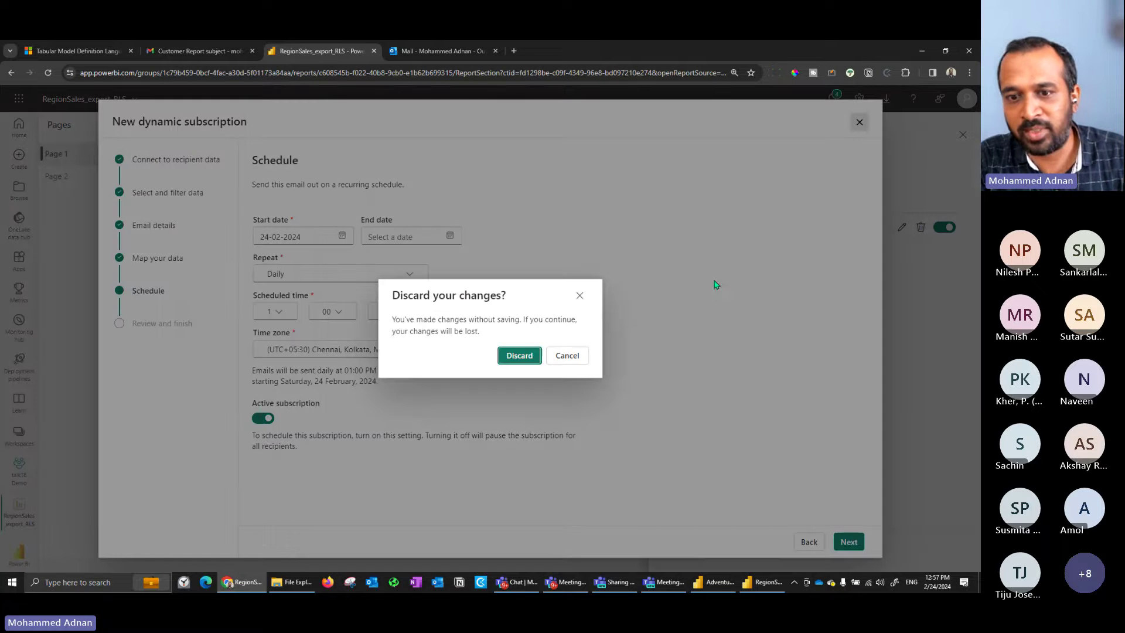
{"action": "key", "text": "Return"}
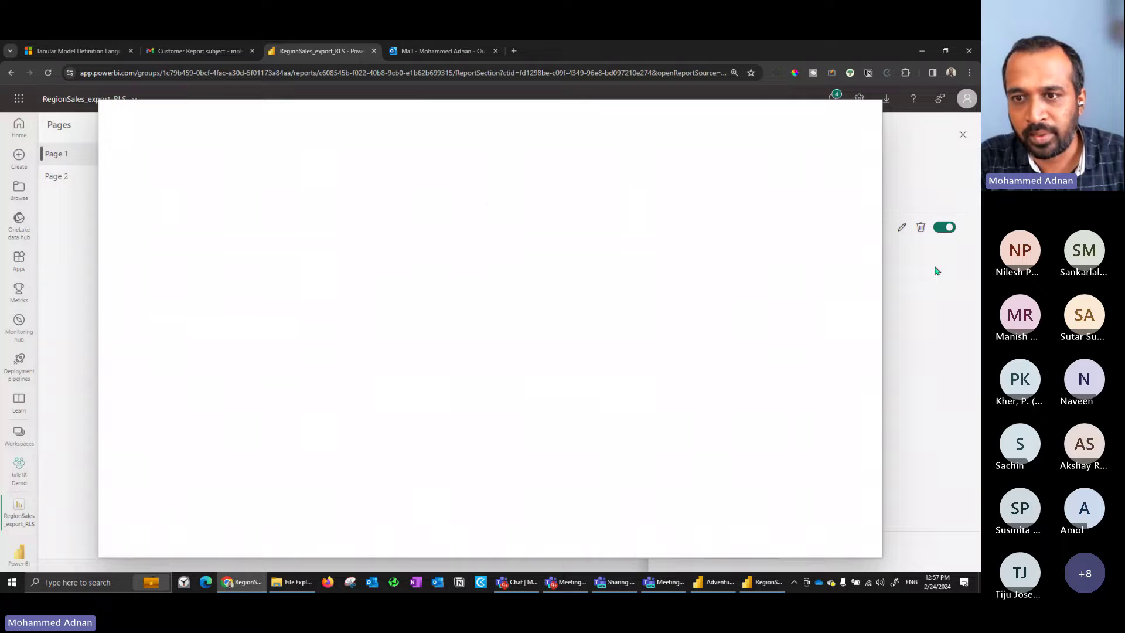
- Open the existing subscription for editing, examine each section of its review summary, and go back to its schedule
{"action": "left_click", "coordinate": [902, 227]}
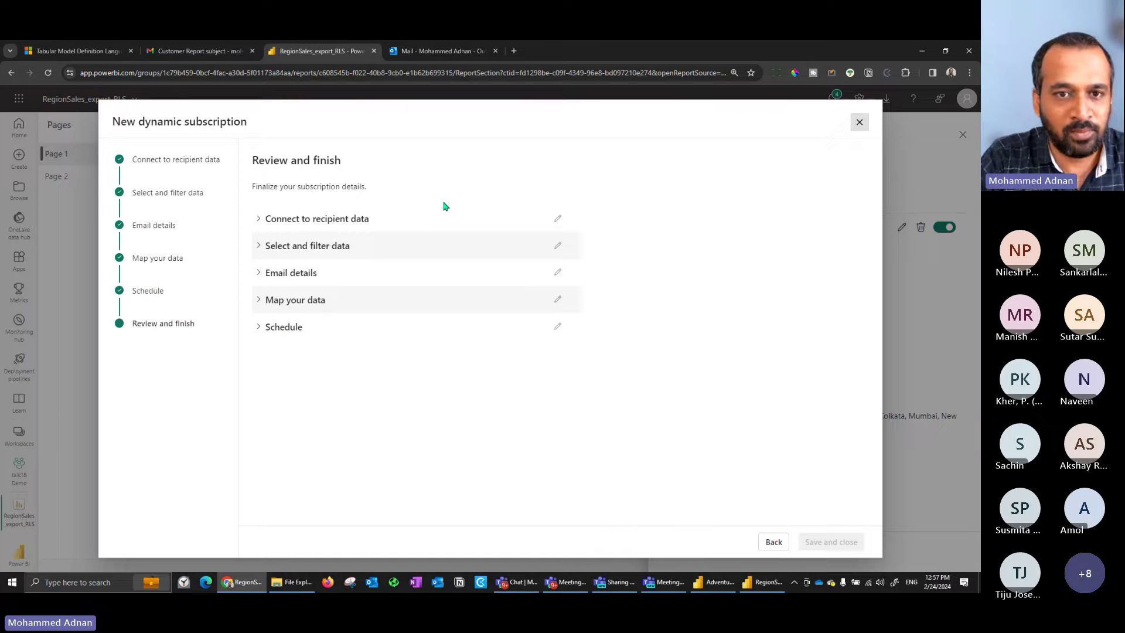
{"action": "left_click", "coordinate": [322, 217]}
{"action": "left_click", "coordinate": [315, 273]}
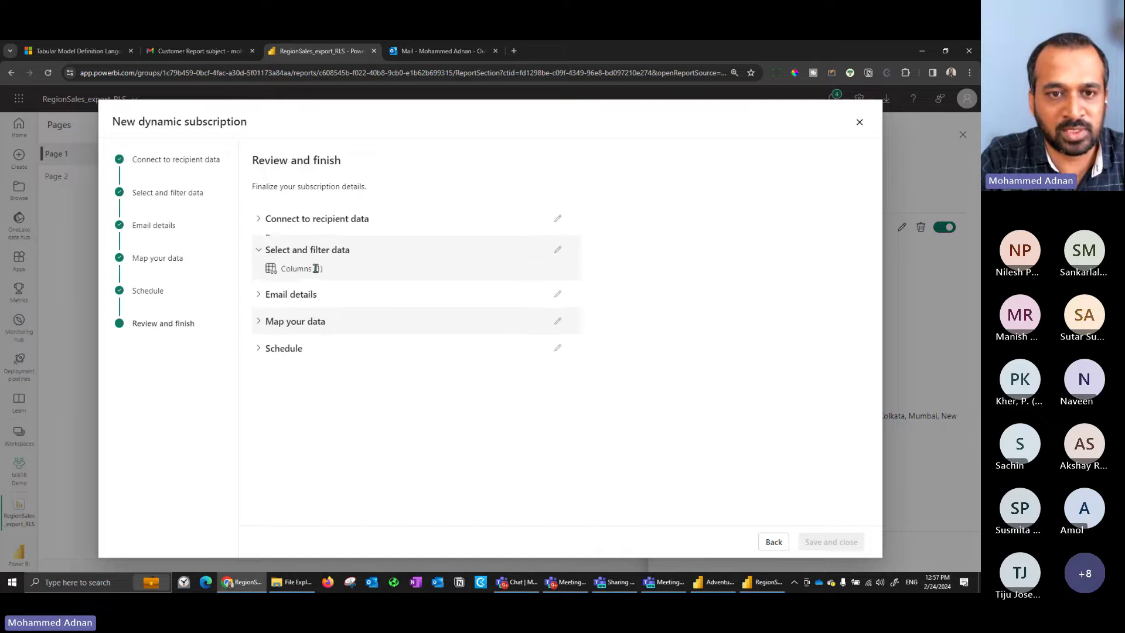
{"action": "left_click", "coordinate": [313, 293]}
{"action": "scroll", "coordinate": [316, 327], "scroll_direction": "down", "scroll_amount": 2}
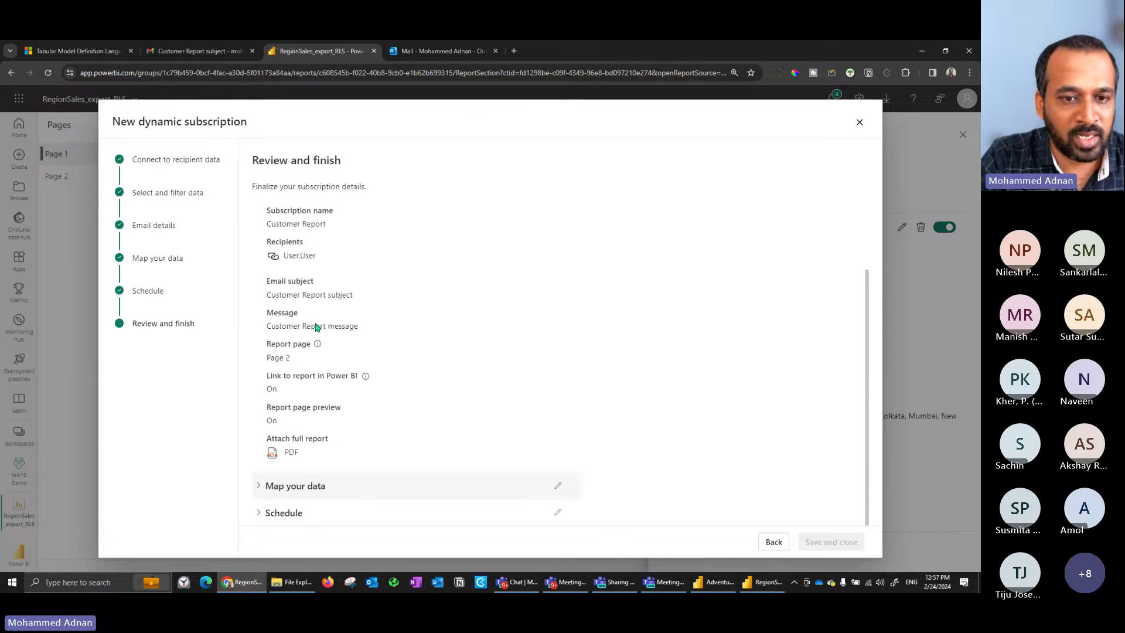
{"action": "left_click", "coordinate": [293, 488]}
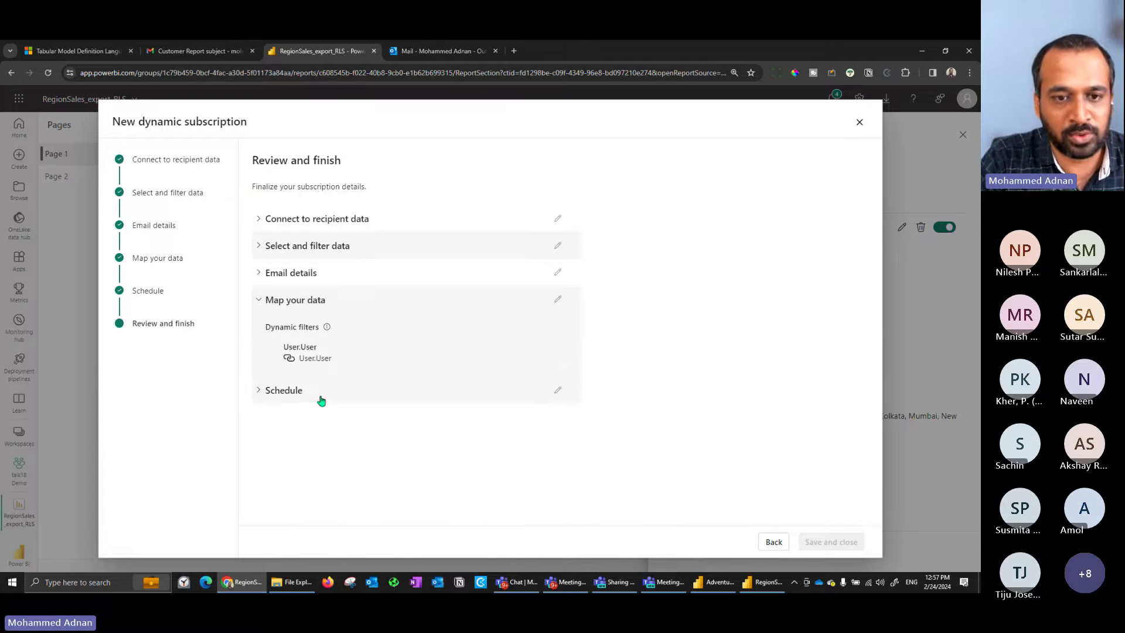
{"action": "left_click", "coordinate": [317, 394]}
{"action": "left_click", "coordinate": [774, 542]}
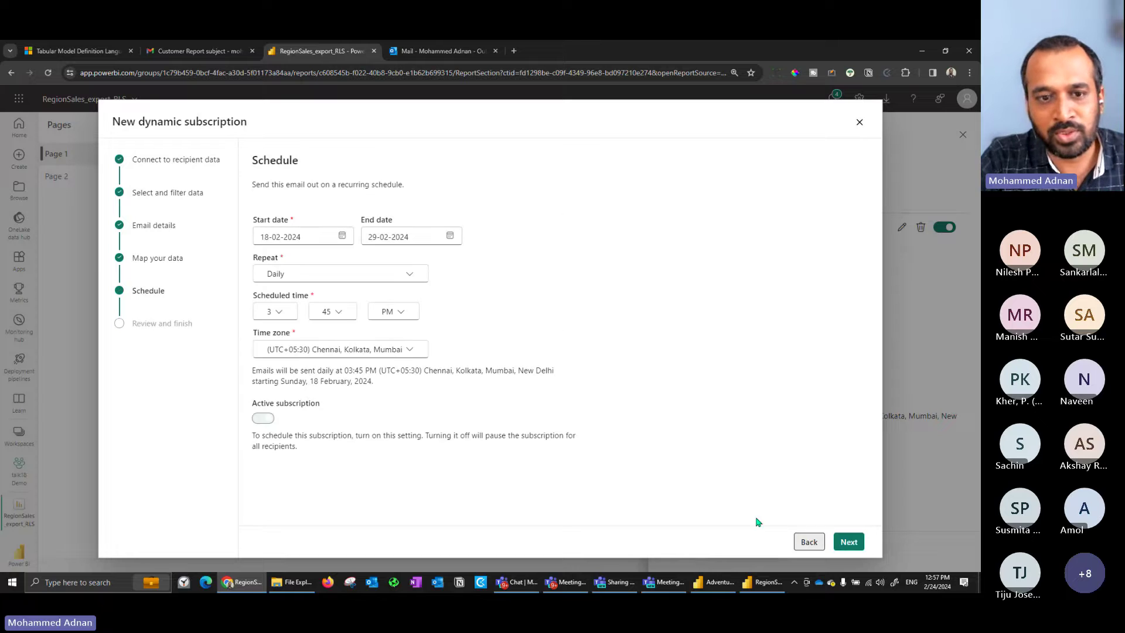
- Close the Customer Report subscription editor, check the emailed RegionSales_export_RLS PDF in Gmail, and close the report's Subscriptions pane
{"action": "left_click", "coordinate": [859, 123]}
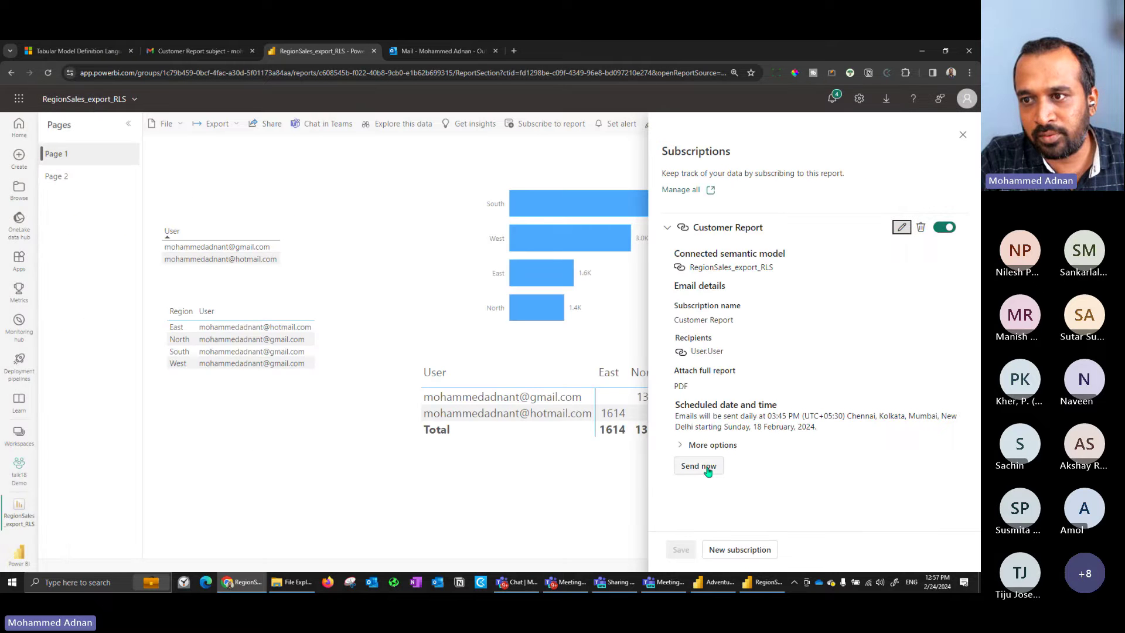
{"action": "left_click", "coordinate": [197, 50]}
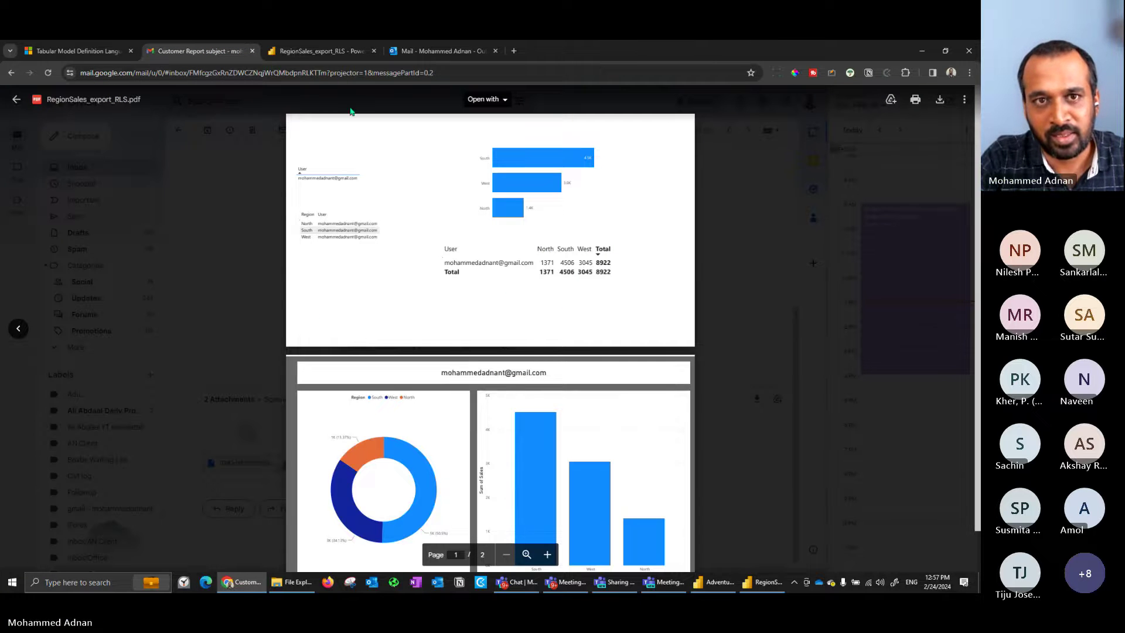
{"action": "left_click", "coordinate": [325, 57]}
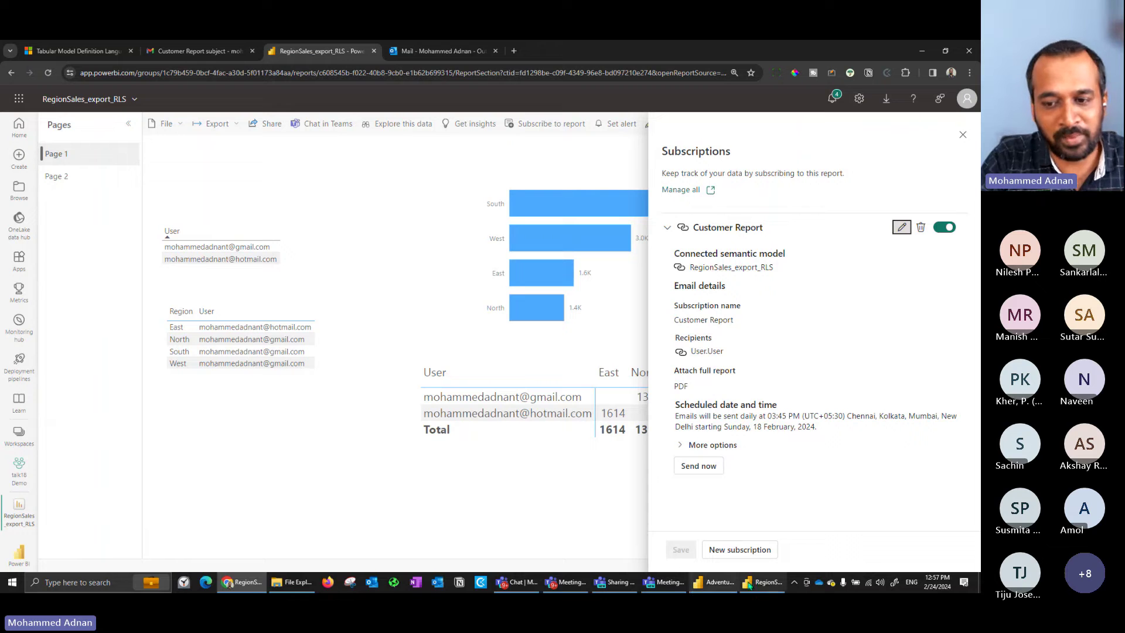
{"action": "mouse_move", "coordinate": [760, 590]}
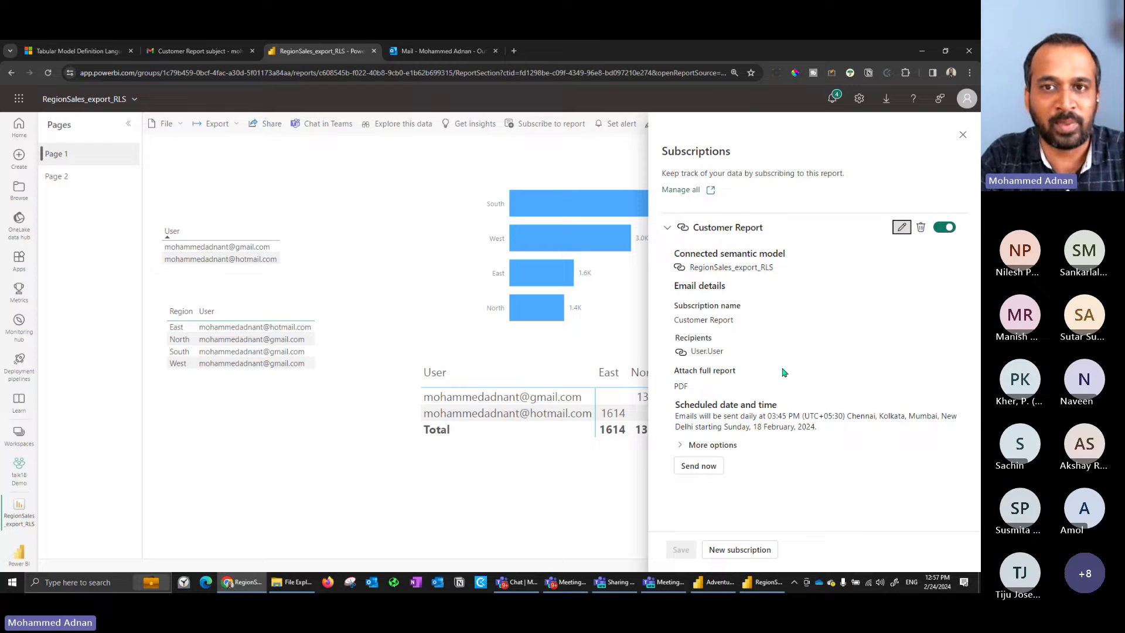
{"action": "left_click", "coordinate": [964, 136]}
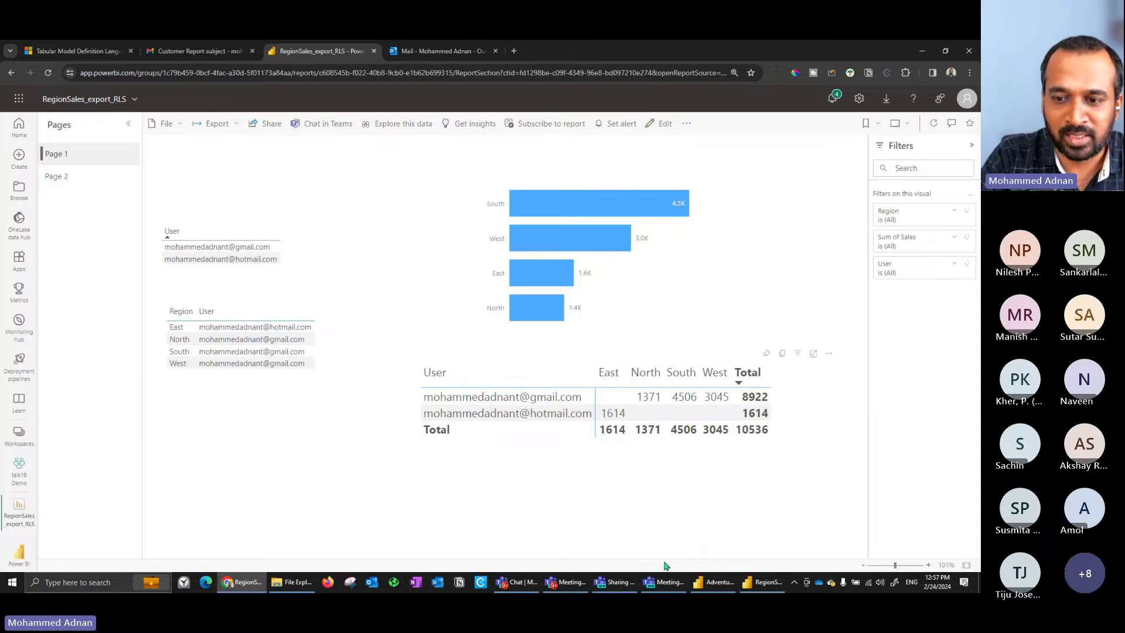
- Switch to the AdventureWorksDW19 With RLS report in Power BI Desktop and deselect the Agenda text box
{"action": "left_click", "coordinate": [759, 583]}
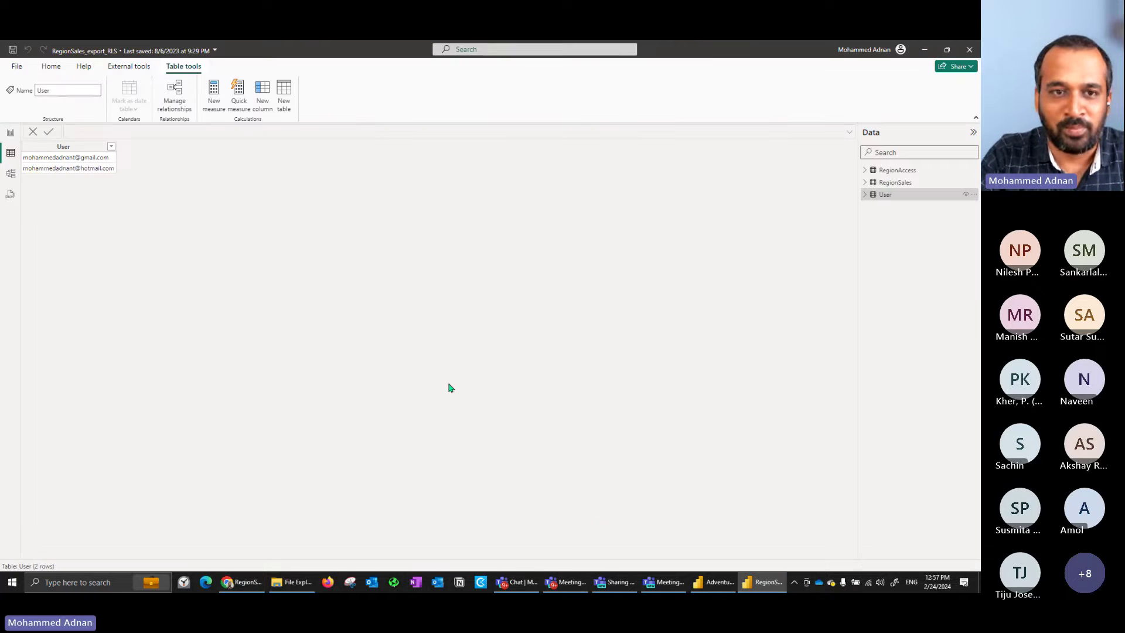
{"action": "left_click", "coordinate": [712, 583]}
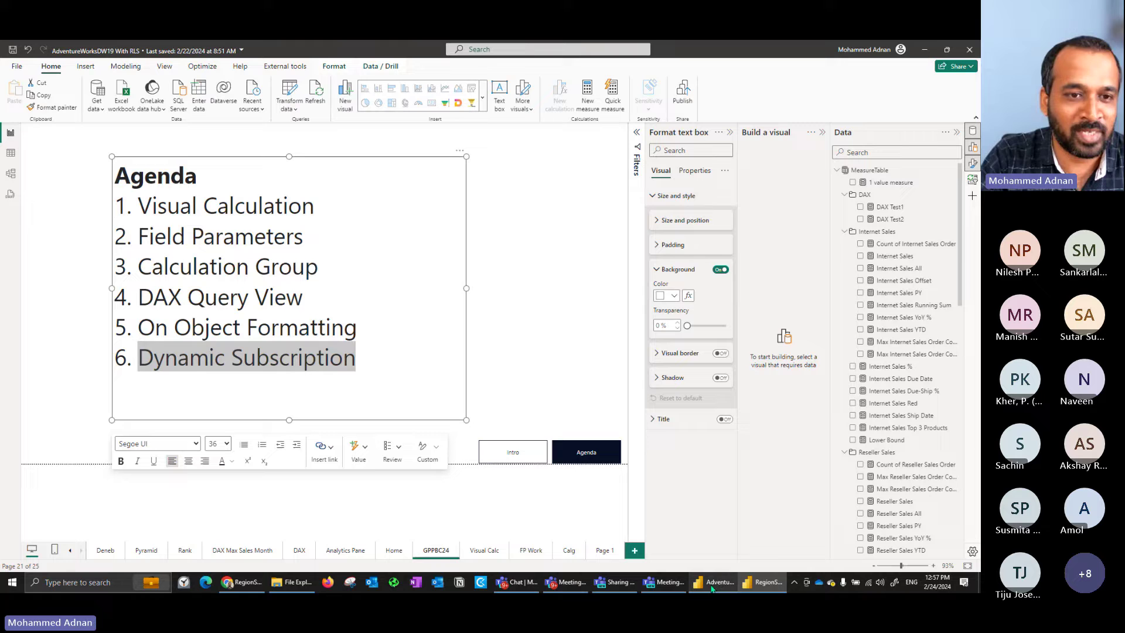
{"action": "left_click", "coordinate": [540, 318]}
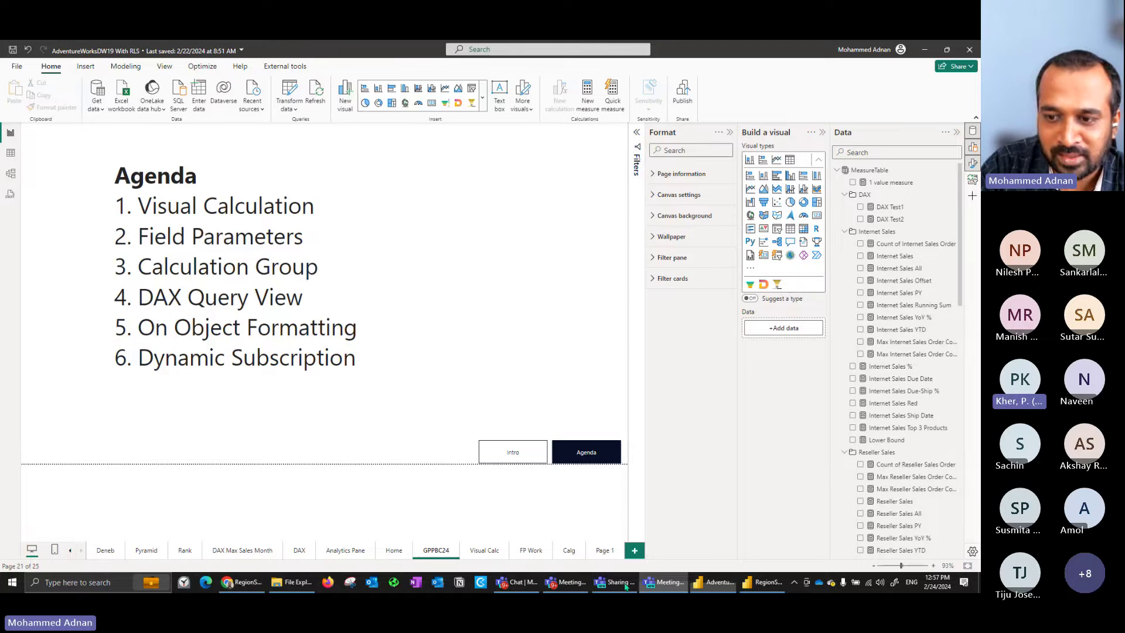
- Check the Teams meeting chat for questions, return to the agenda page, highlight the Calculation Group item and clear the highlight
{"action": "left_click", "coordinate": [564, 582]}
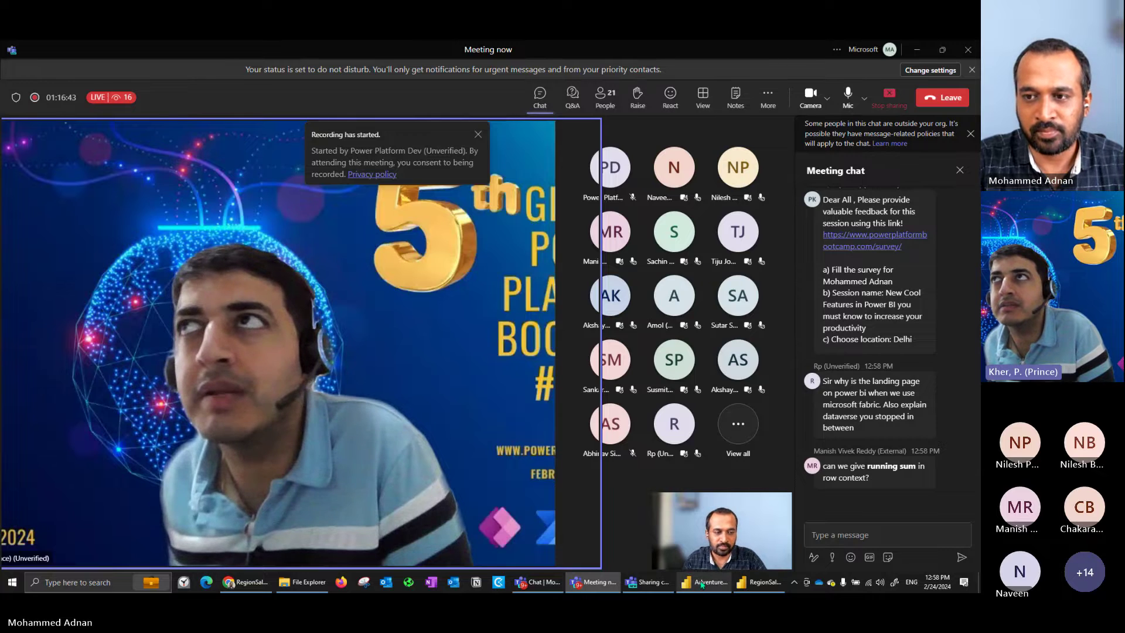
{"action": "key", "text": "alt+Tab"}
{"action": "left_click_drag", "start_coordinate": [151, 266], "coordinate": [351, 263]}
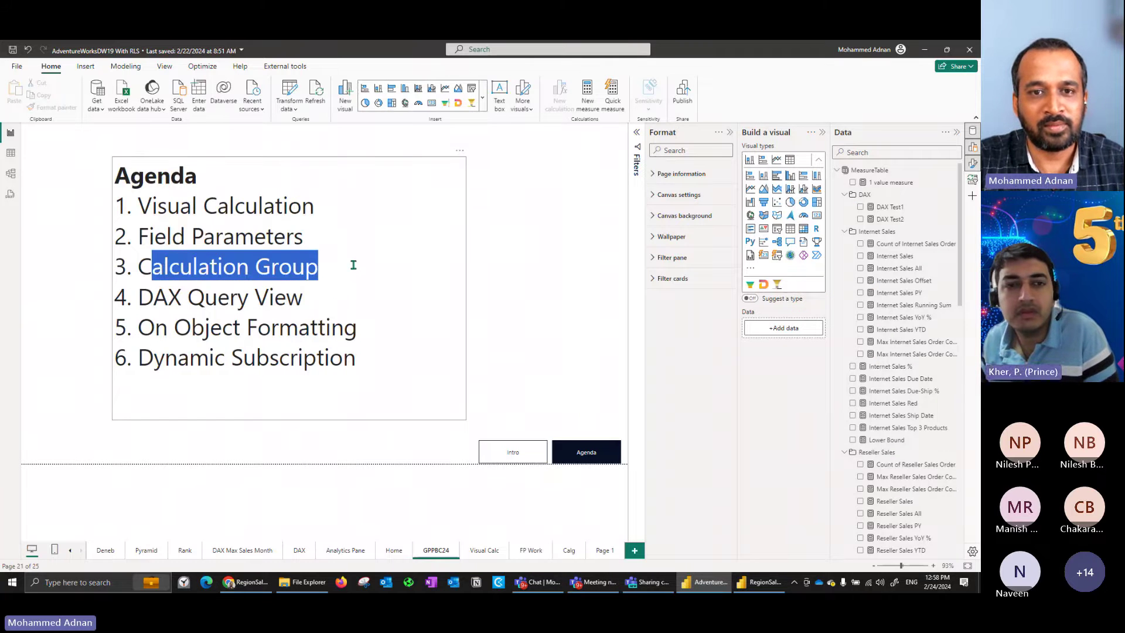
{"action": "left_click", "coordinate": [559, 319]}
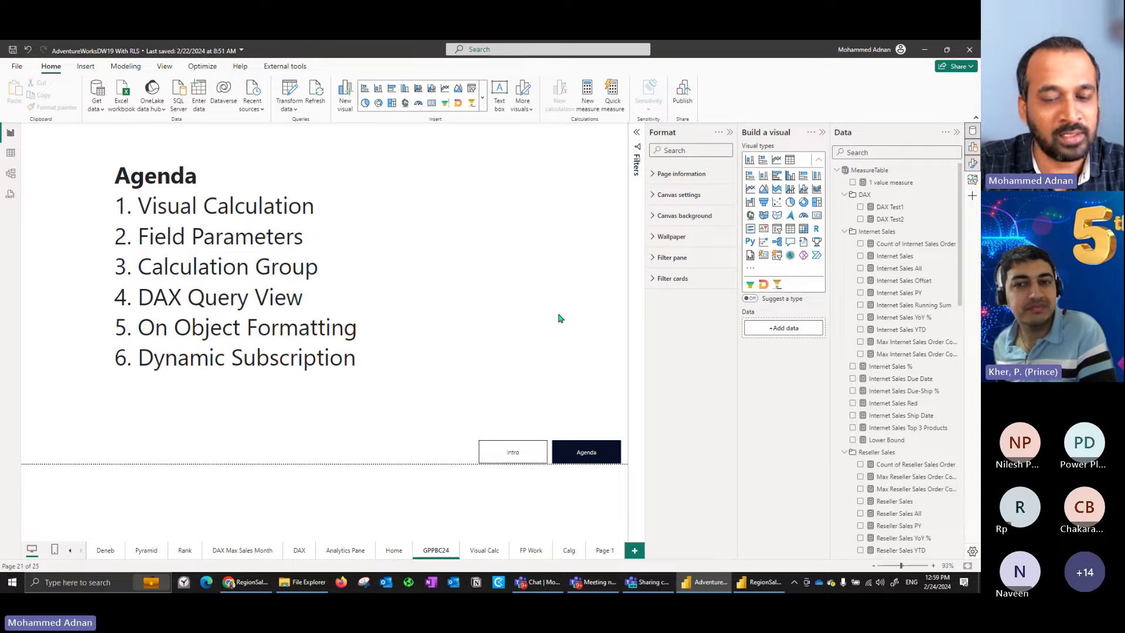
- Show the Visual Calc page with its running sum columns and return to the Teams meeting chat
{"action": "left_click", "coordinate": [485, 551]}
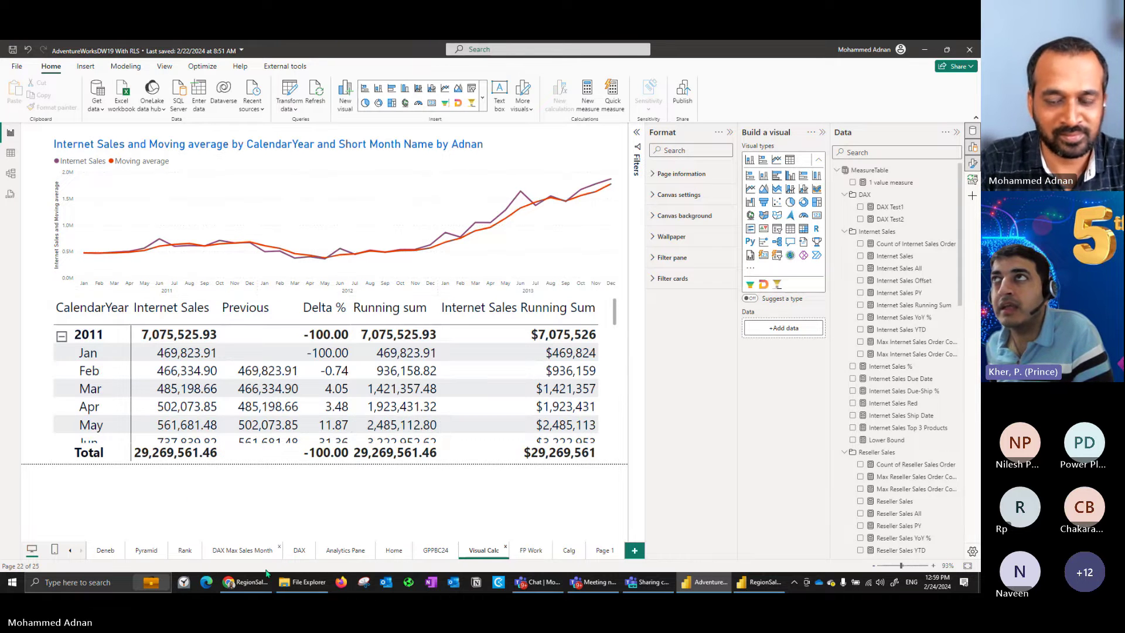
{"action": "key", "text": "alt+Tab"}
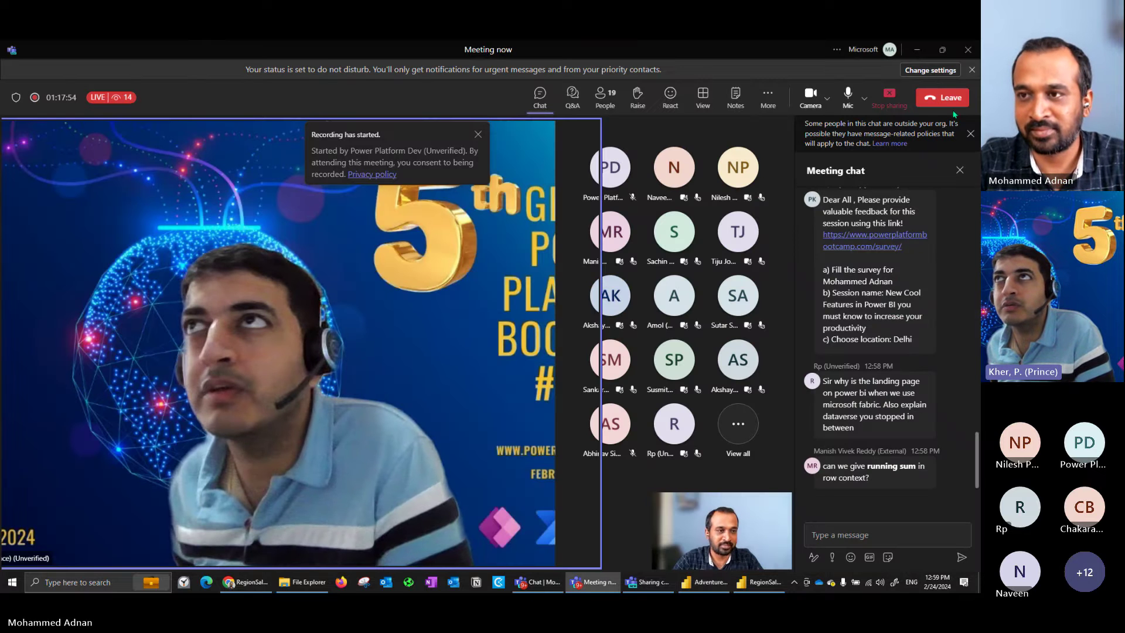